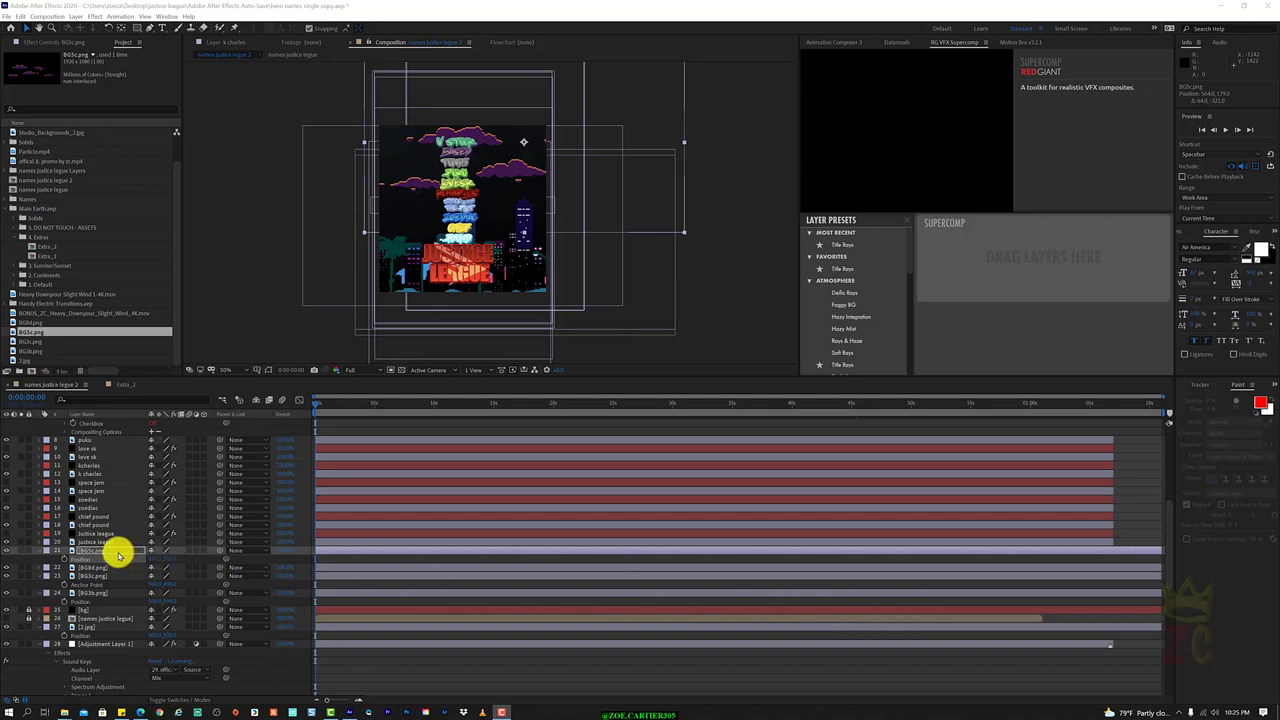
Nudge the BG5c.png layer's Position slightly to the right.
click(118, 553)
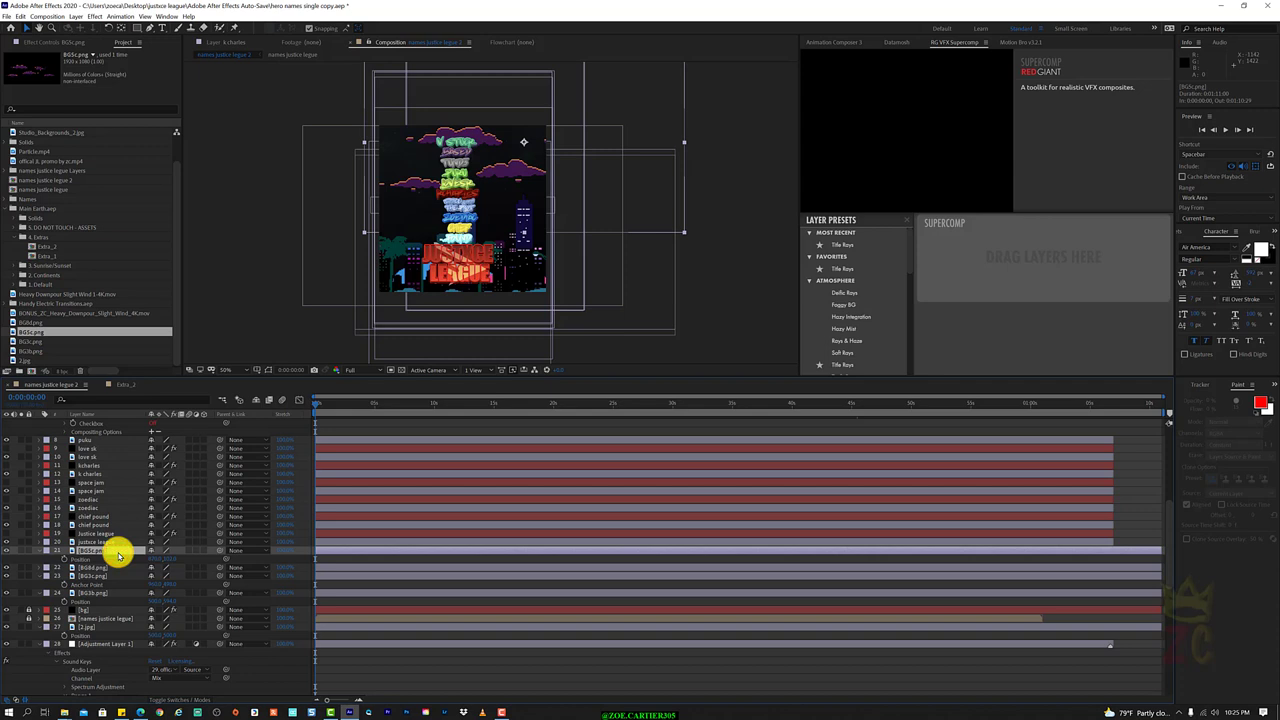
drag(155, 557, 226, 557)
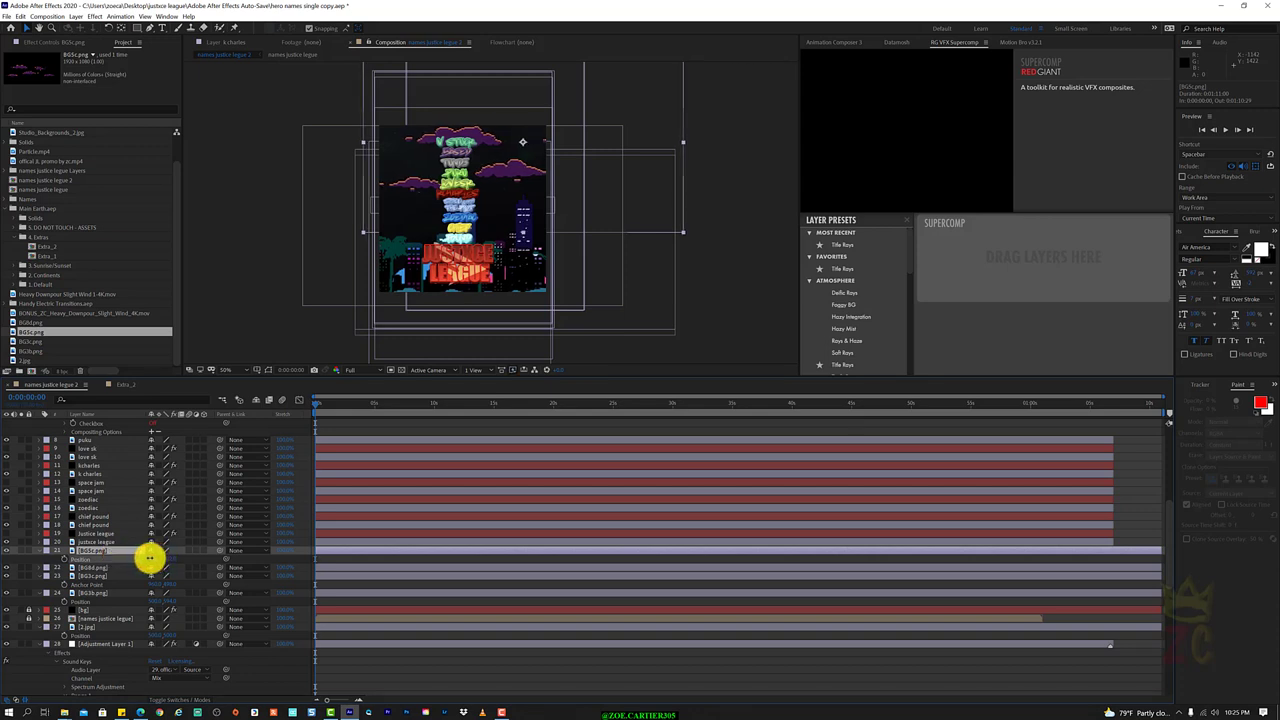
key(Return)
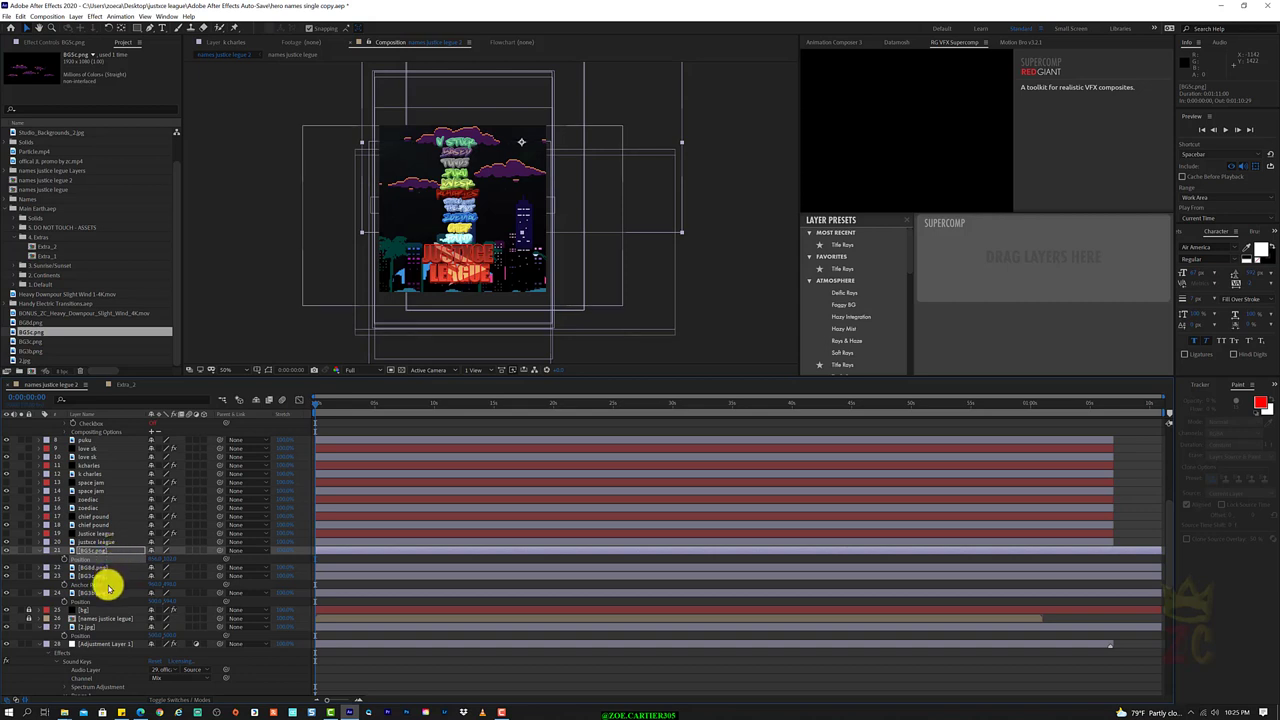
Check BG4d.png's loop expression, then reveal BG3c.png's Transform properties.
click(113, 568)
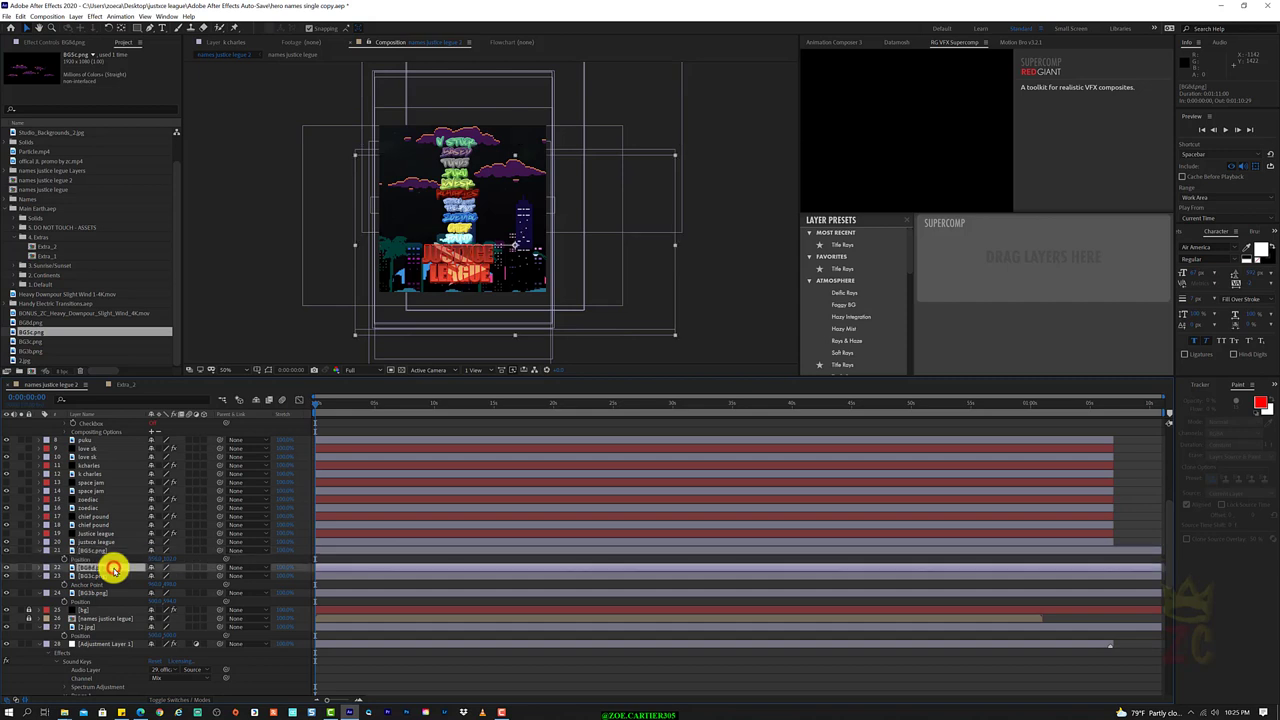
click(109, 578)
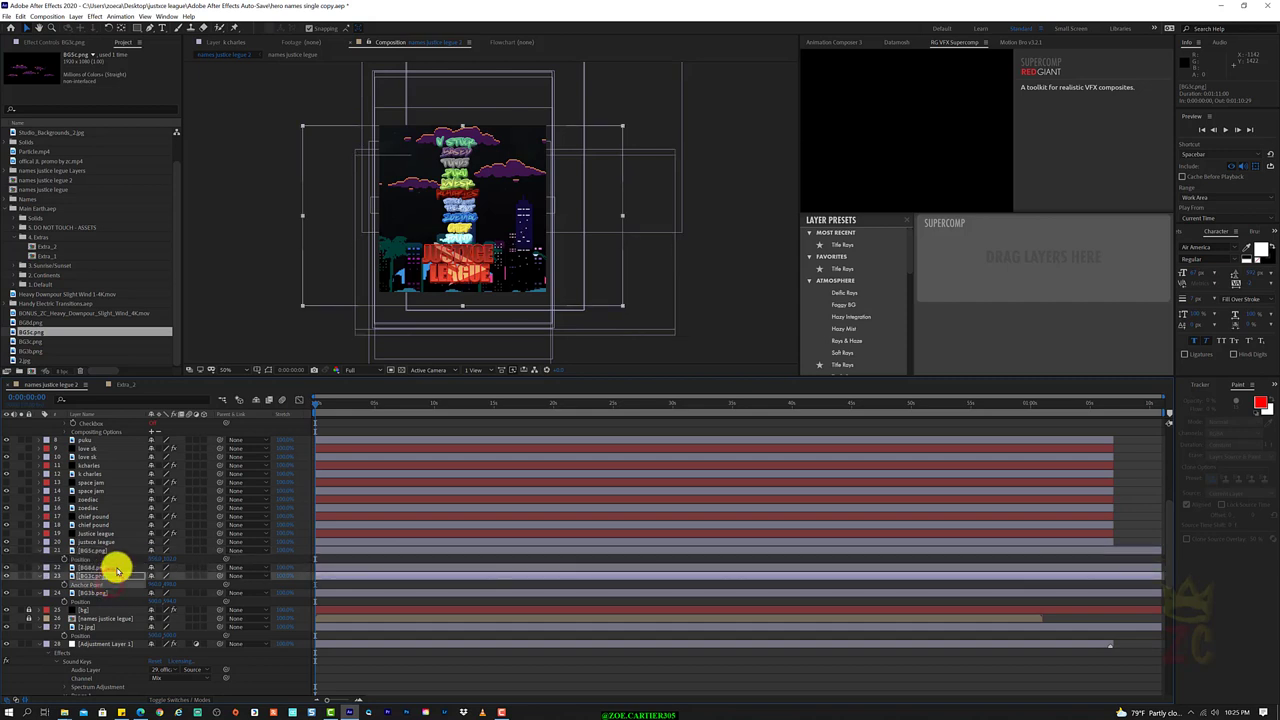
click(116, 568)
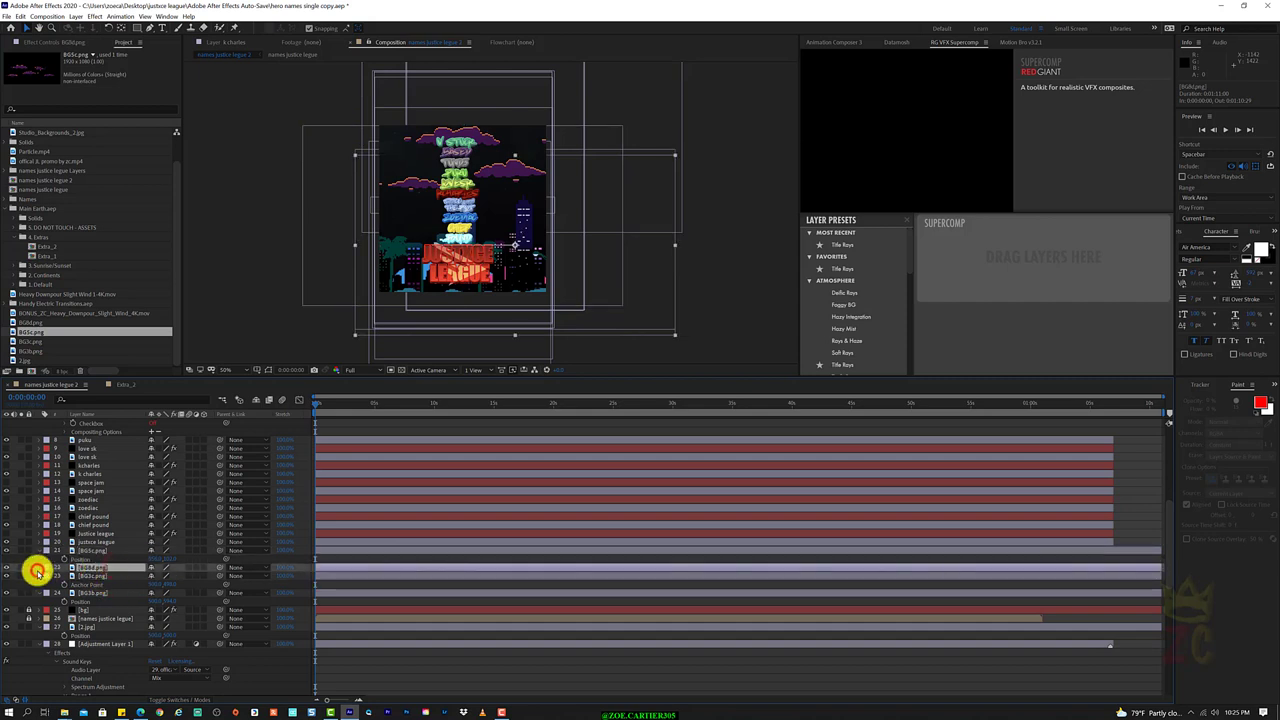
click(37, 570)
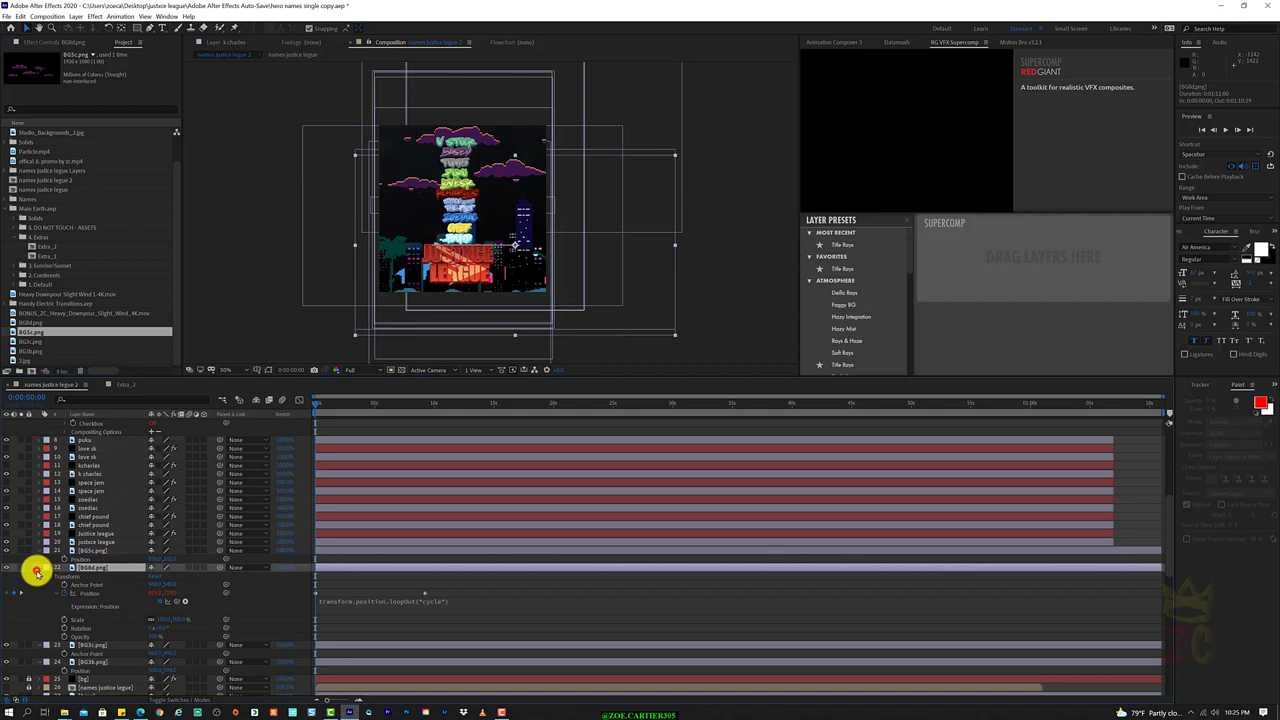
click(37, 571)
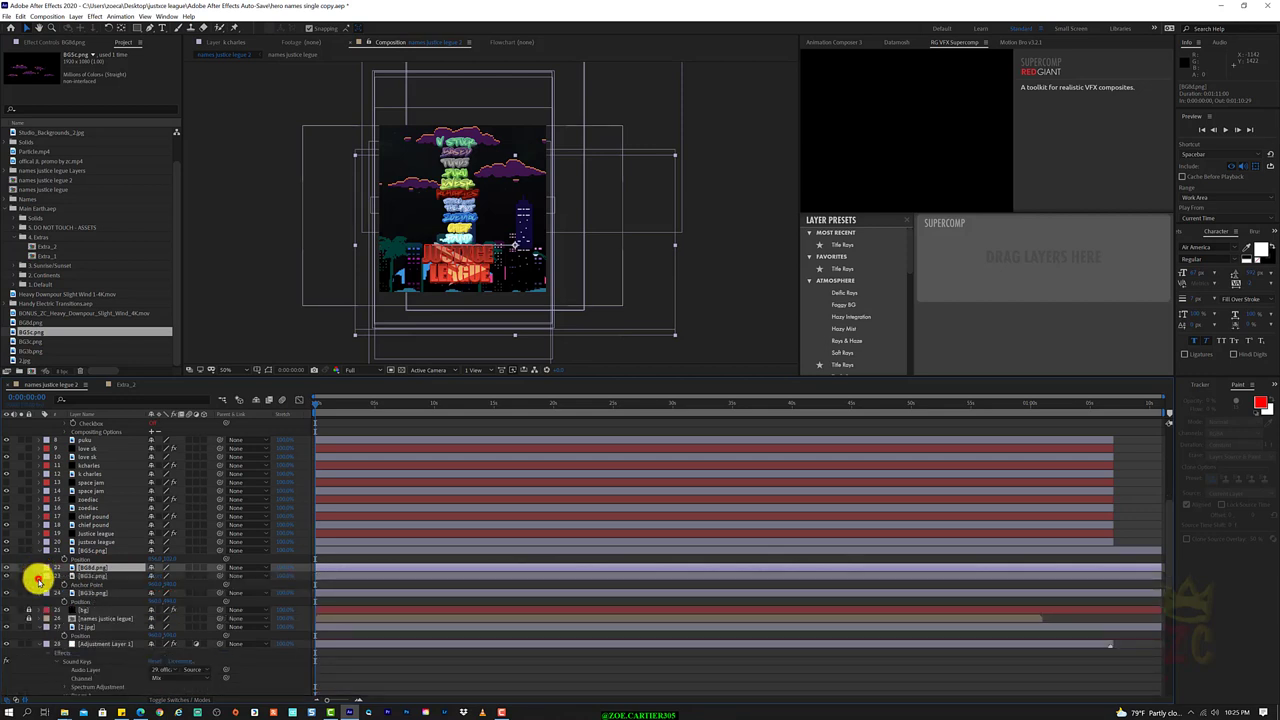
click(37, 578)
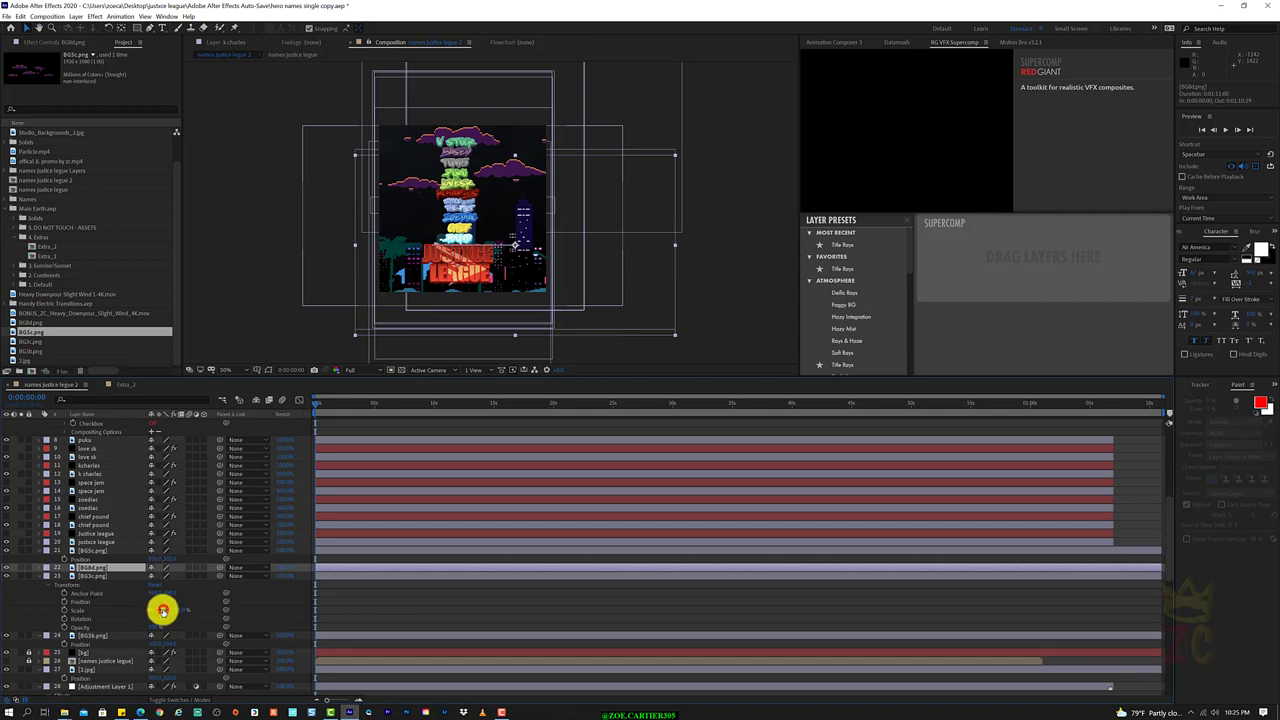
Shrink BG3c.png's Scale slightly and set its first Scale keyframe at 0s.
drag(163, 610, 163, 608)
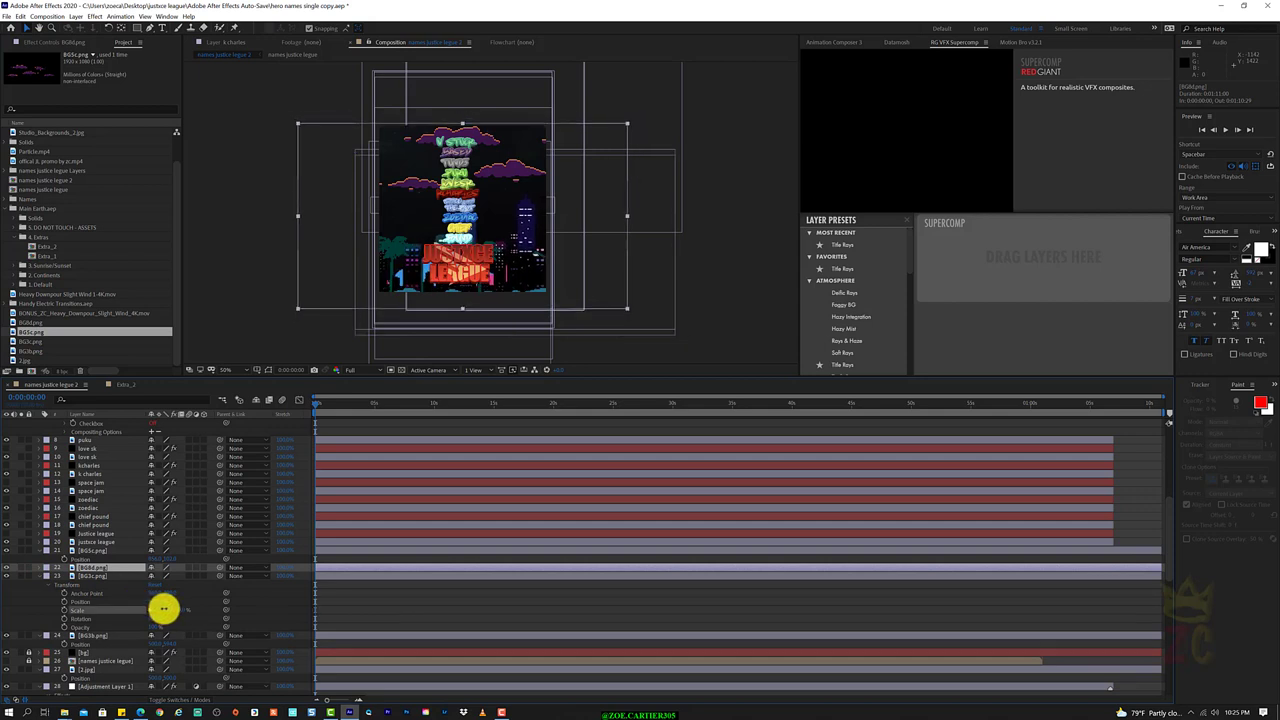
drag(163, 608, 161, 609)
click(71, 612)
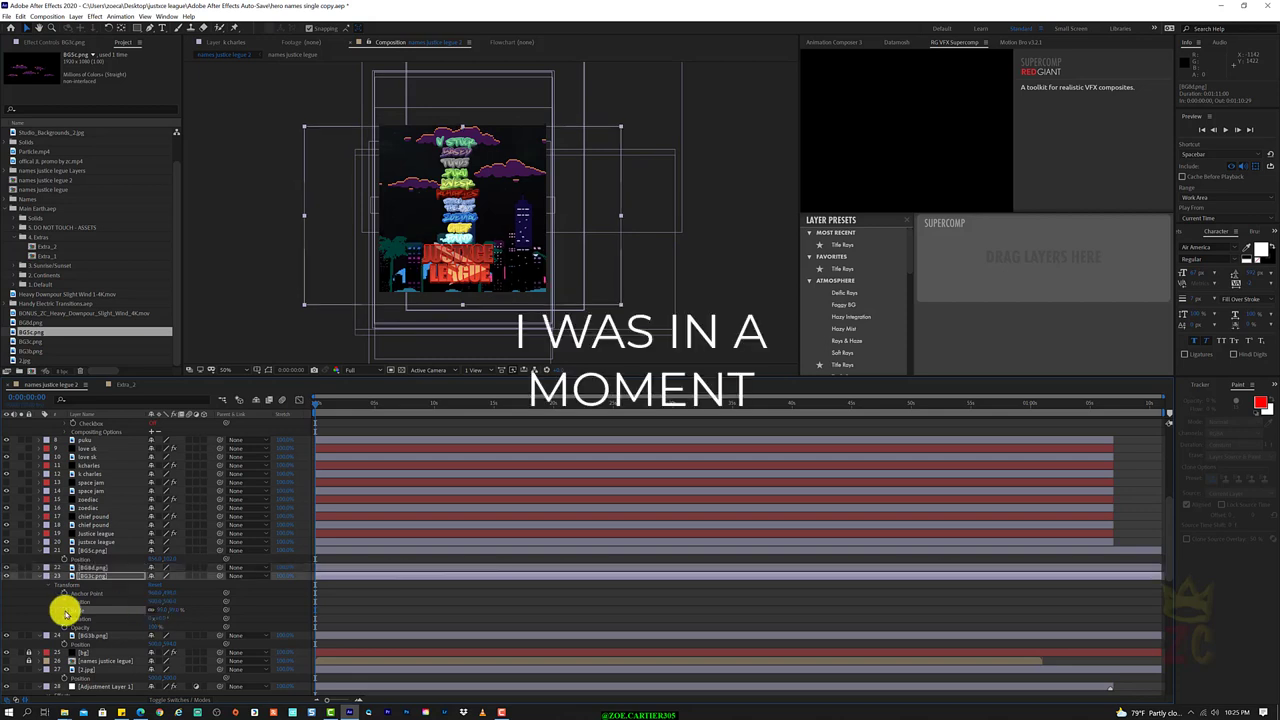
click(64, 610)
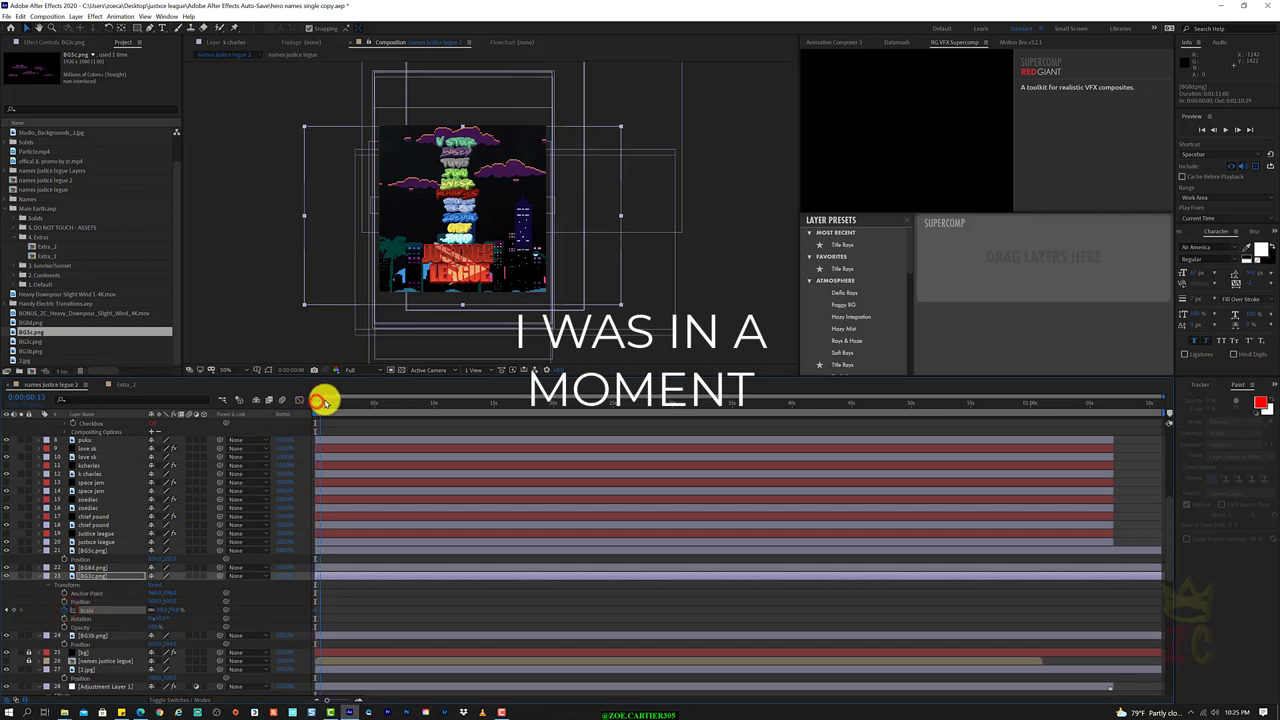
Add later Scale keyframes around 0:00:01:23 that enlarge the layer, then shrink it back.
drag(323, 401, 337, 400)
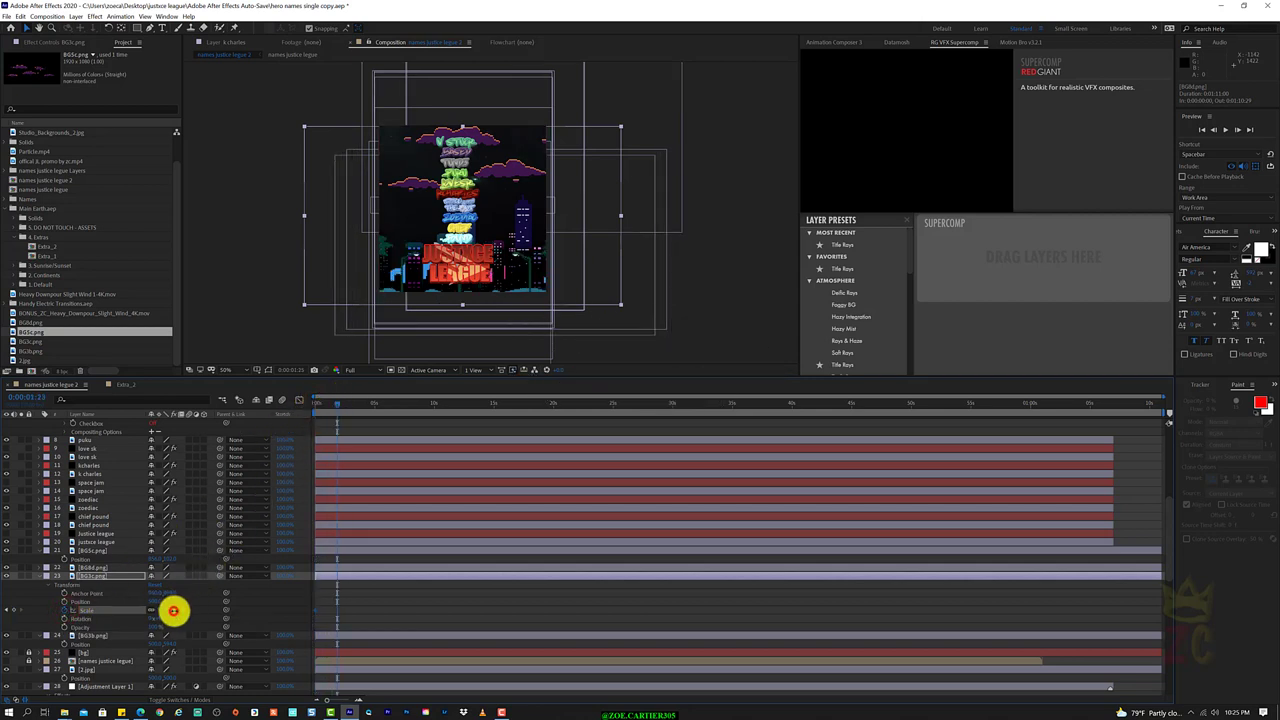
drag(173, 611, 175, 611)
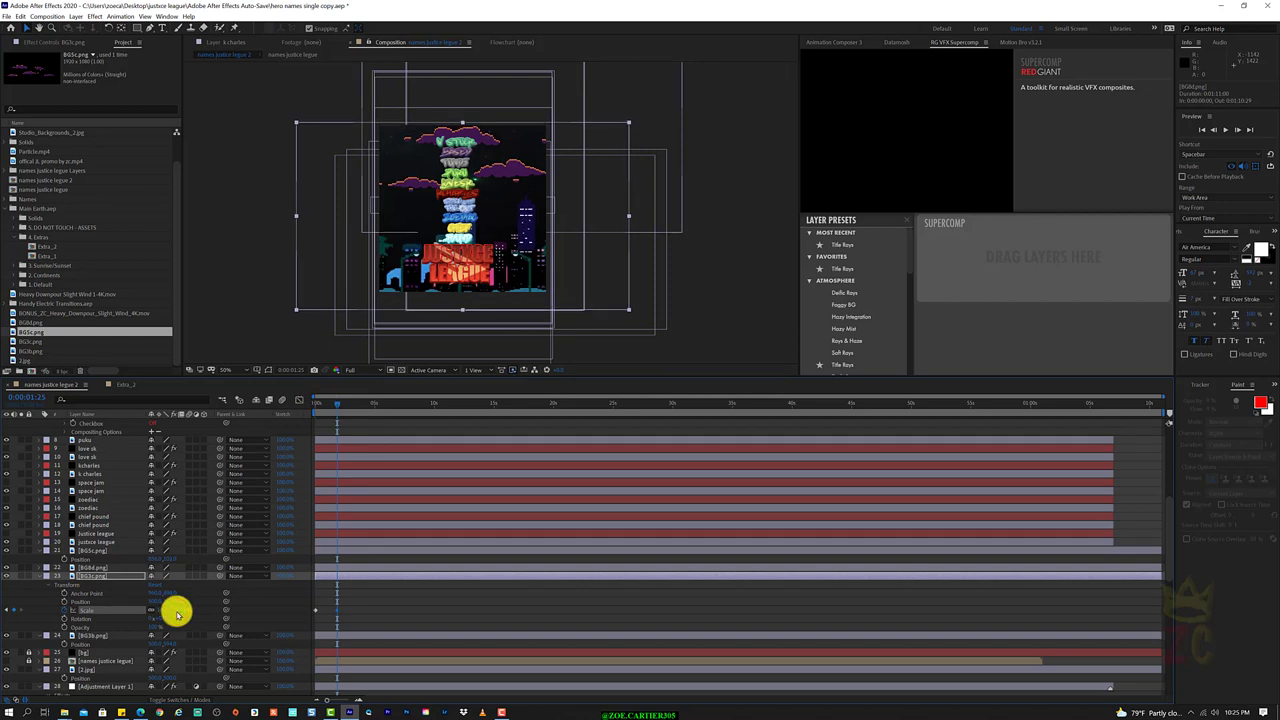
drag(336, 401, 354, 401)
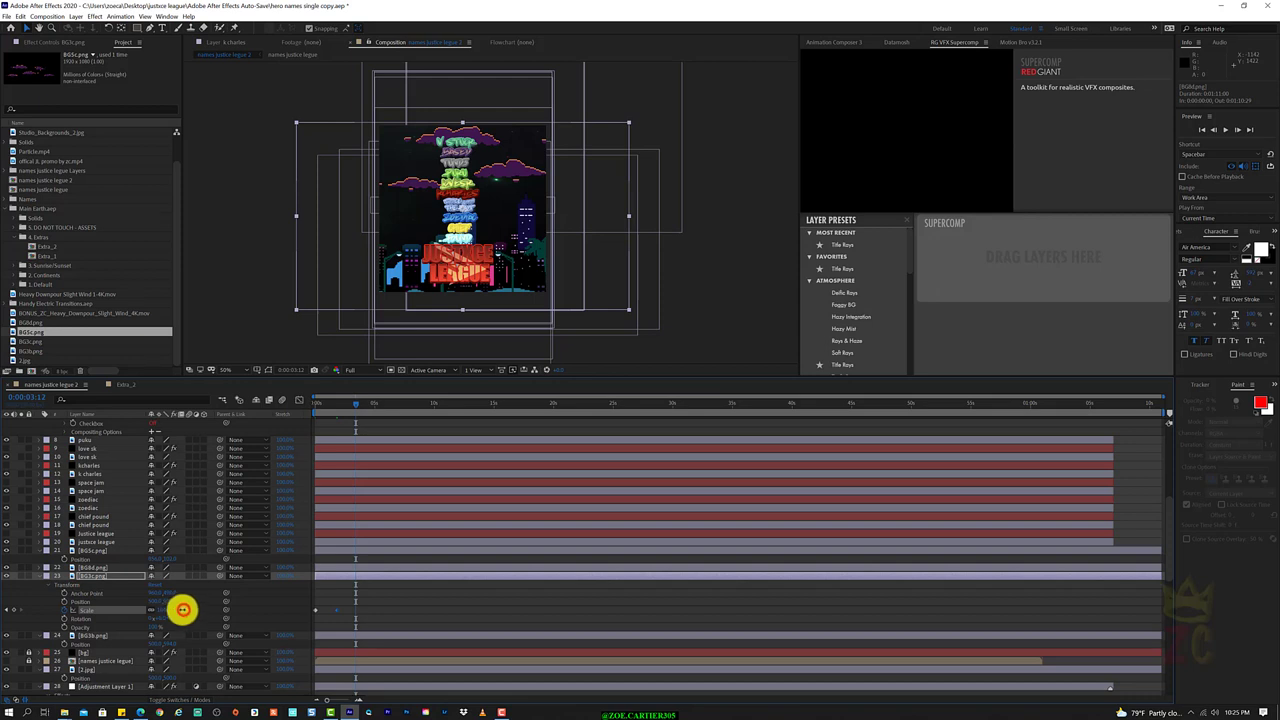
drag(182, 609, 181, 613)
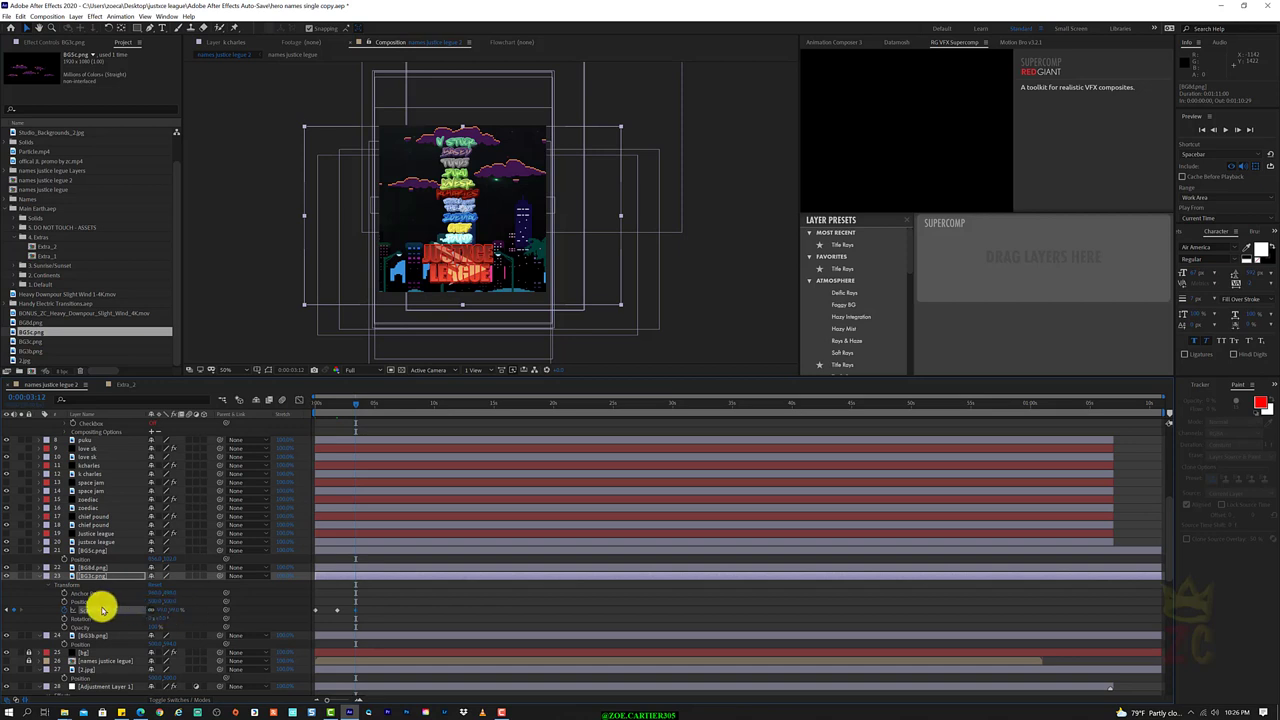
right_click(100, 607)
Give BG3c.png's Scale the expression transform.scale.loopOut("cycle") and commit it.
click(172, 560)
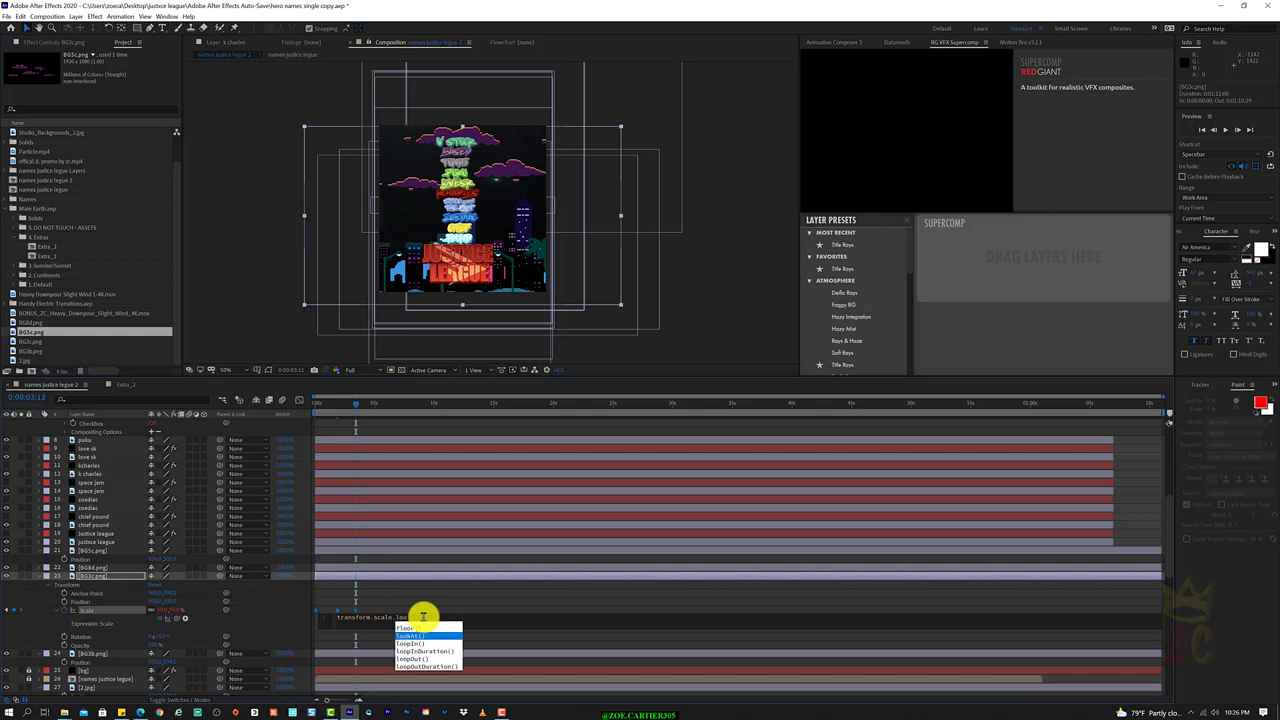
key(Down)
key(Down)
key(Up)
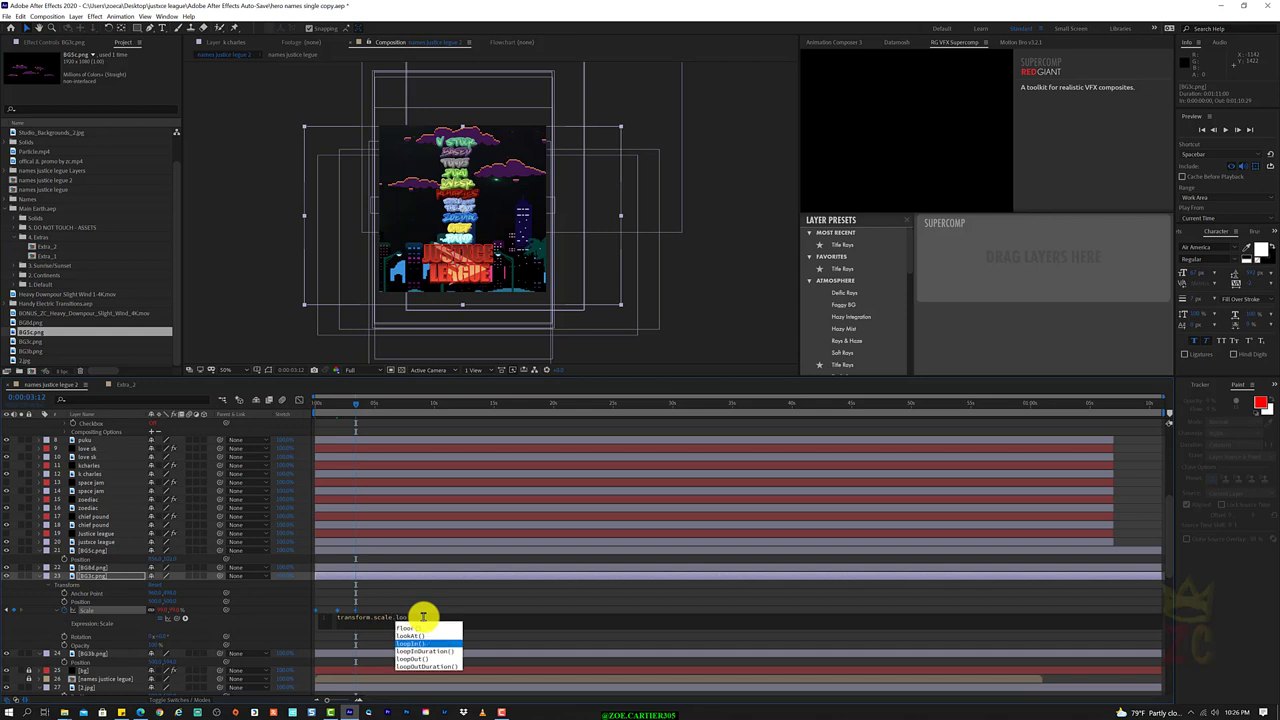
key(Down)
key(Down)
key(Escape)
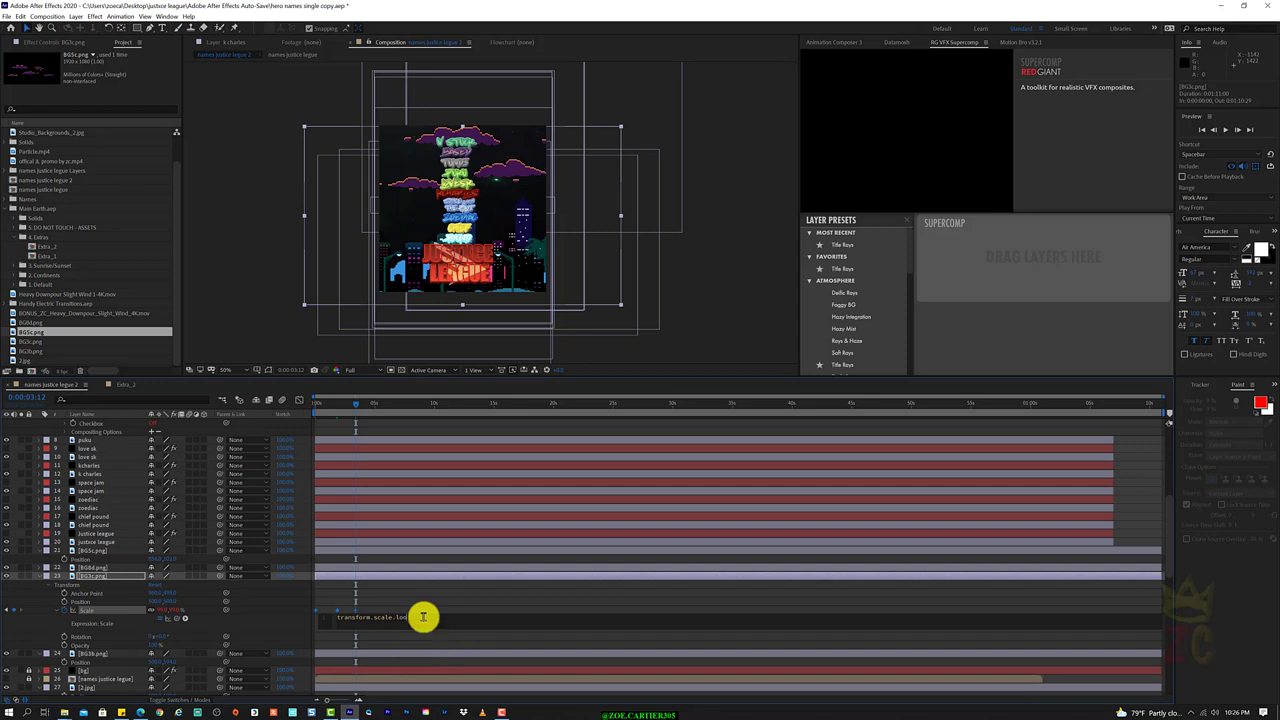
text(pOut())
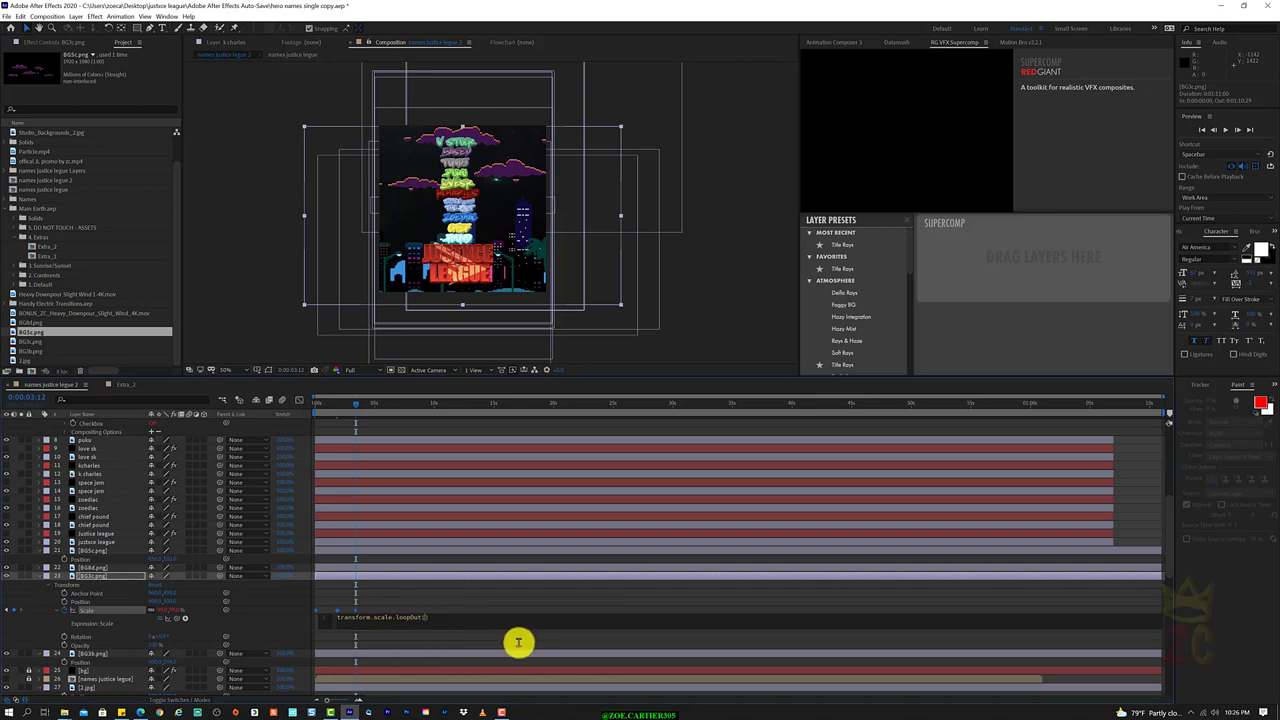
text(c)
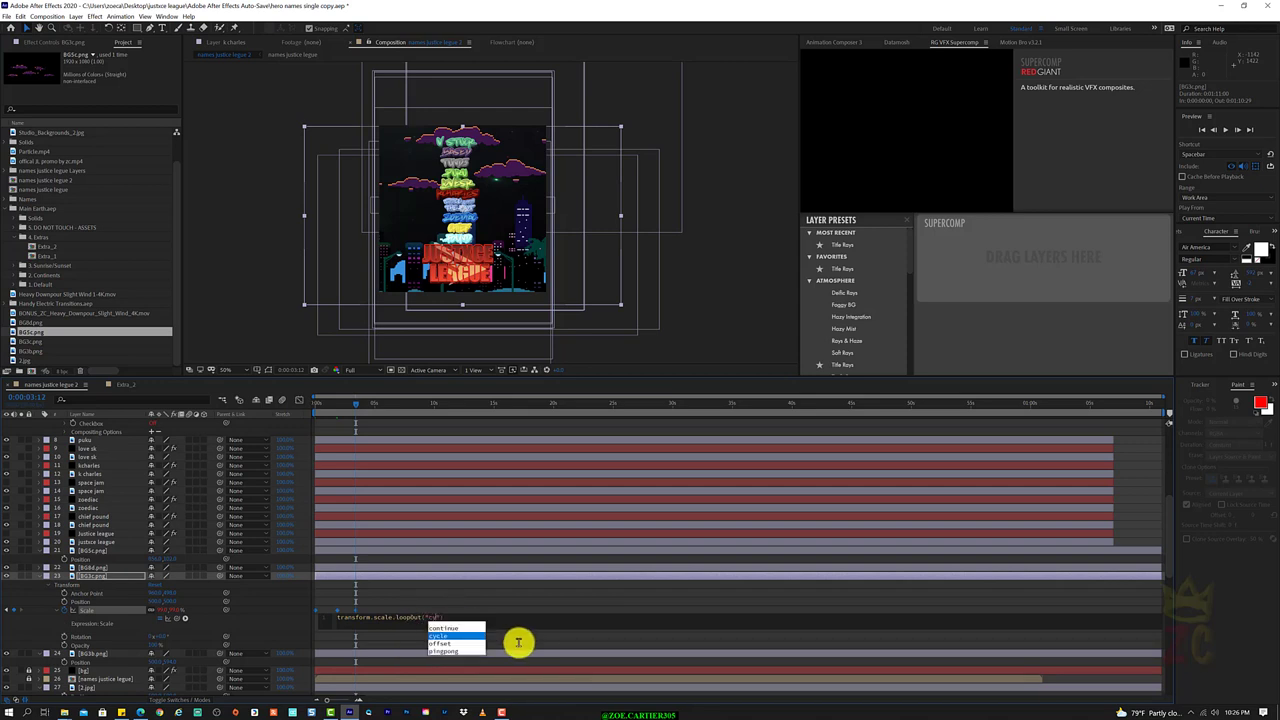
text(ycle)
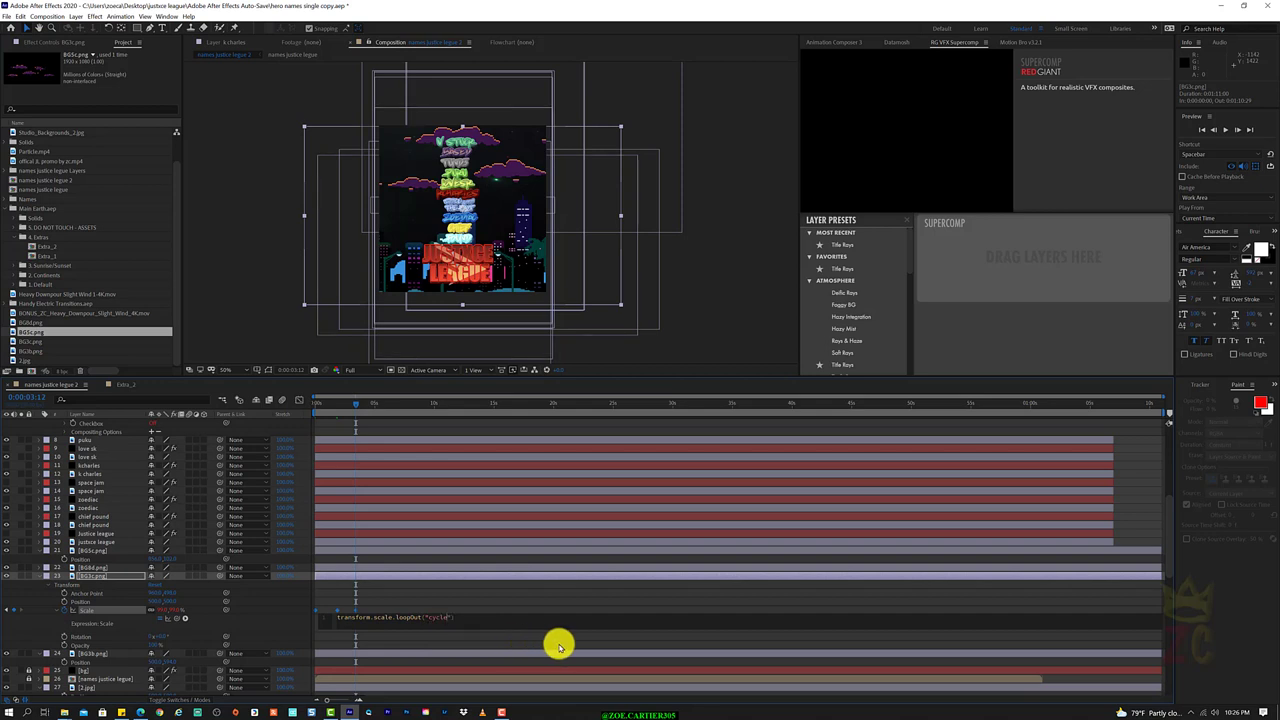
click(558, 645)
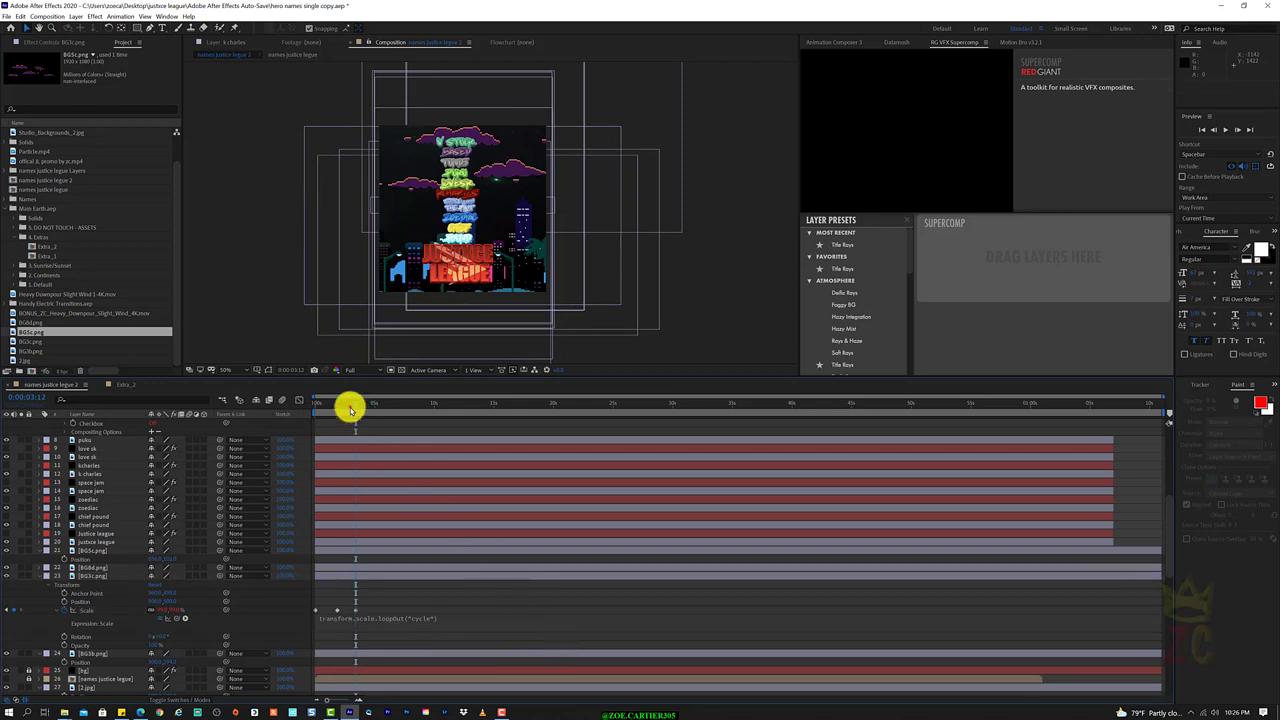
Scrub the timeline to preview the looping scale, then save the project with Ctrl+S.
mouse_move(350, 410)
mouse_down()
mouse_move(330, 410)
mouse_move(580, 408)
mouse_move(331, 423)
mouse_move(460, 420)
mouse_up()
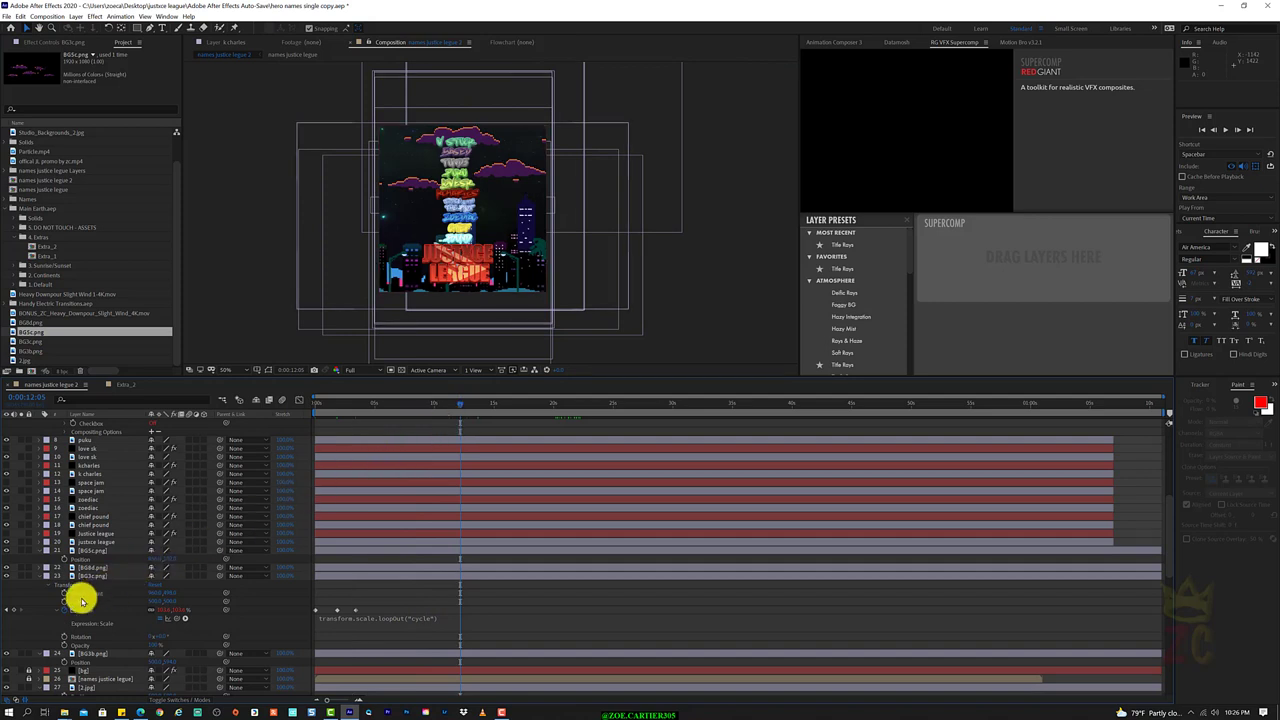
key(ctrl+s)
Keyframe BG5c.png's Position so it slides left between 0:00:03:24 and 0:00:07:24.
click(112, 549)
drag(157, 560, 163, 556)
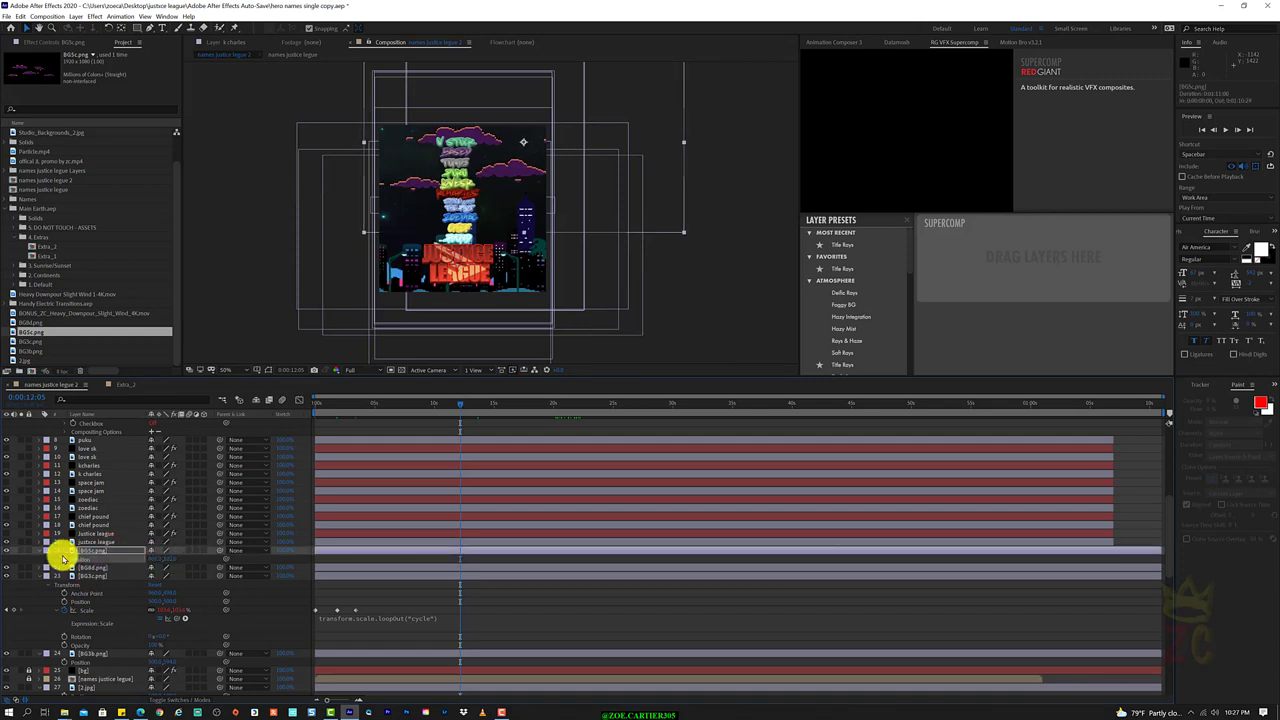
click(310, 403)
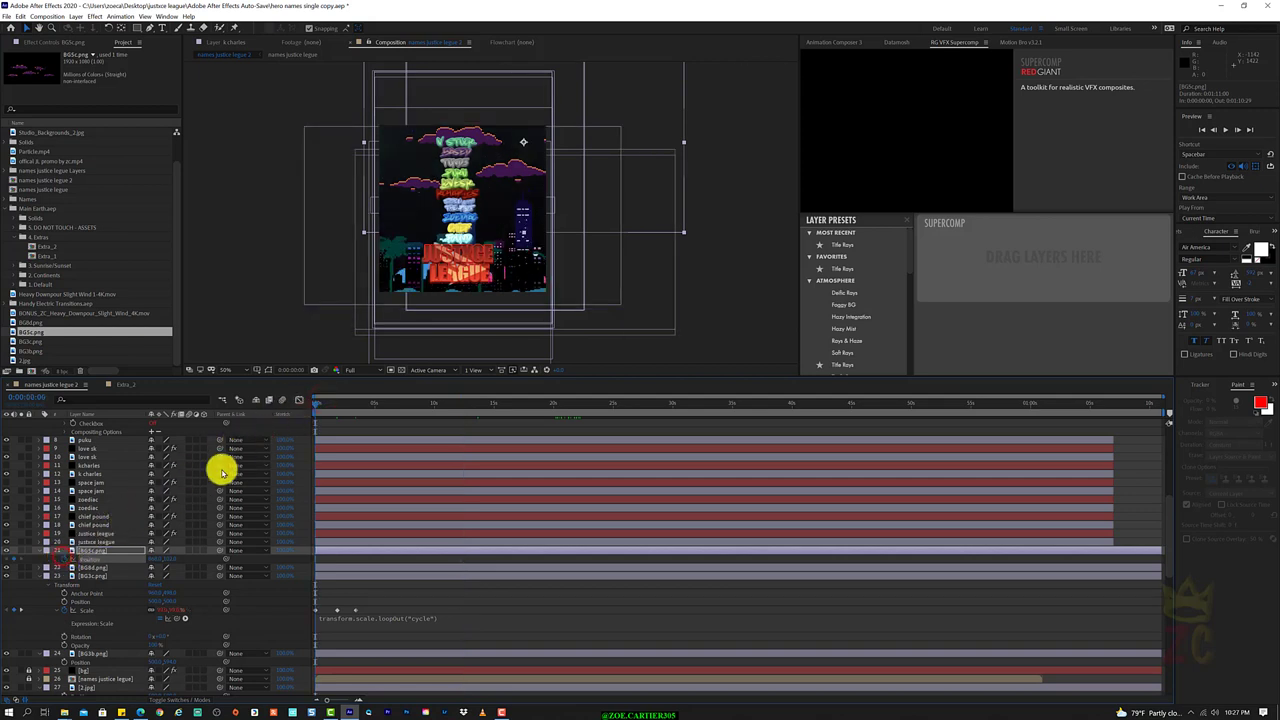
click(357, 403)
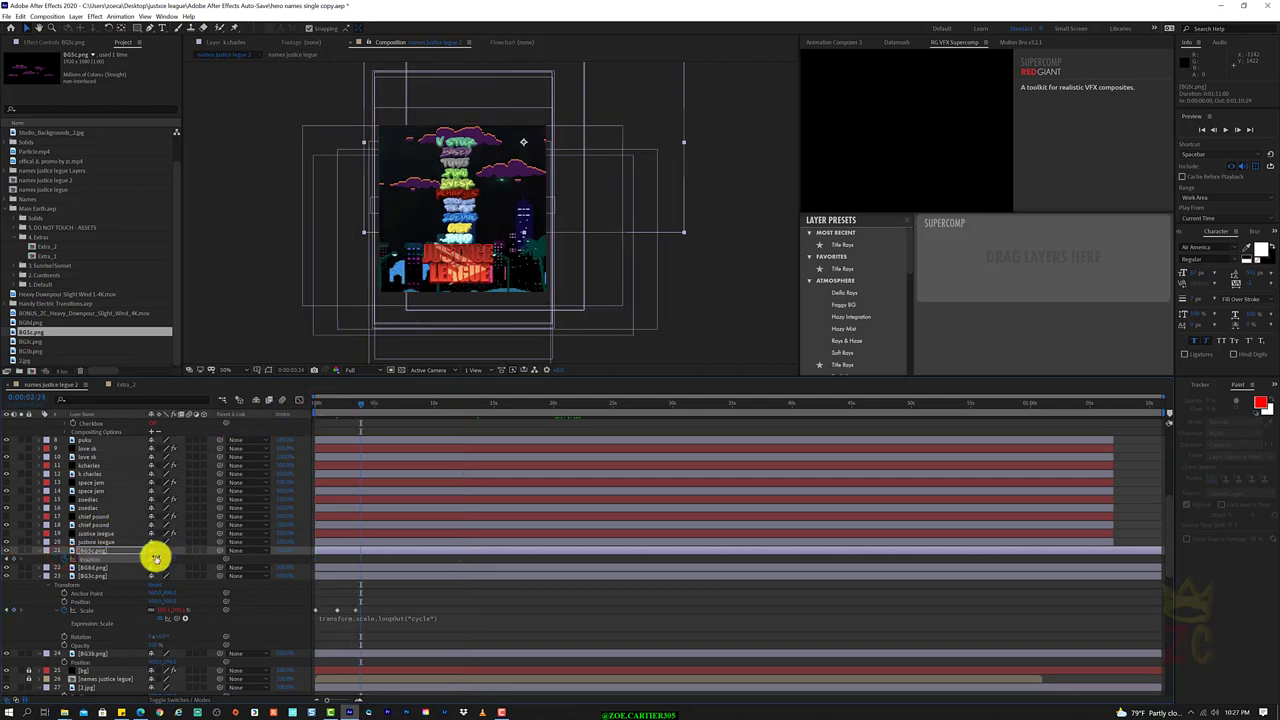
drag(155, 556, 6, 563)
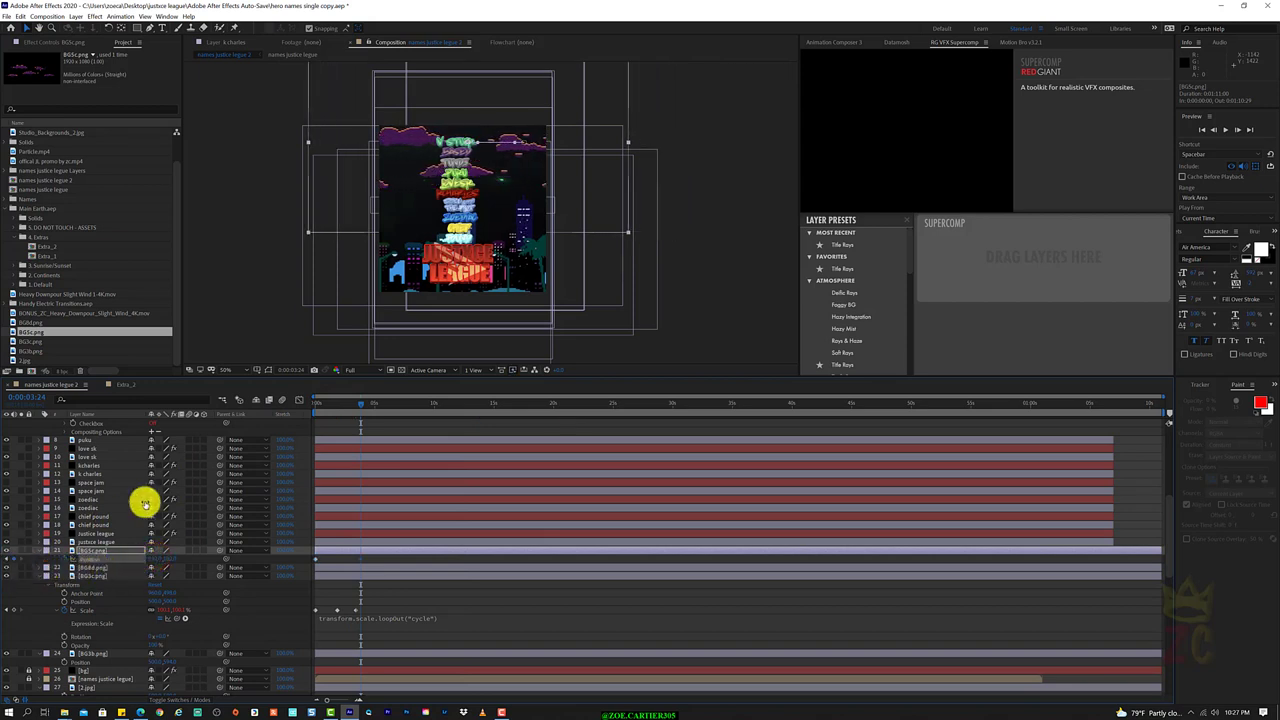
drag(383, 403, 408, 403)
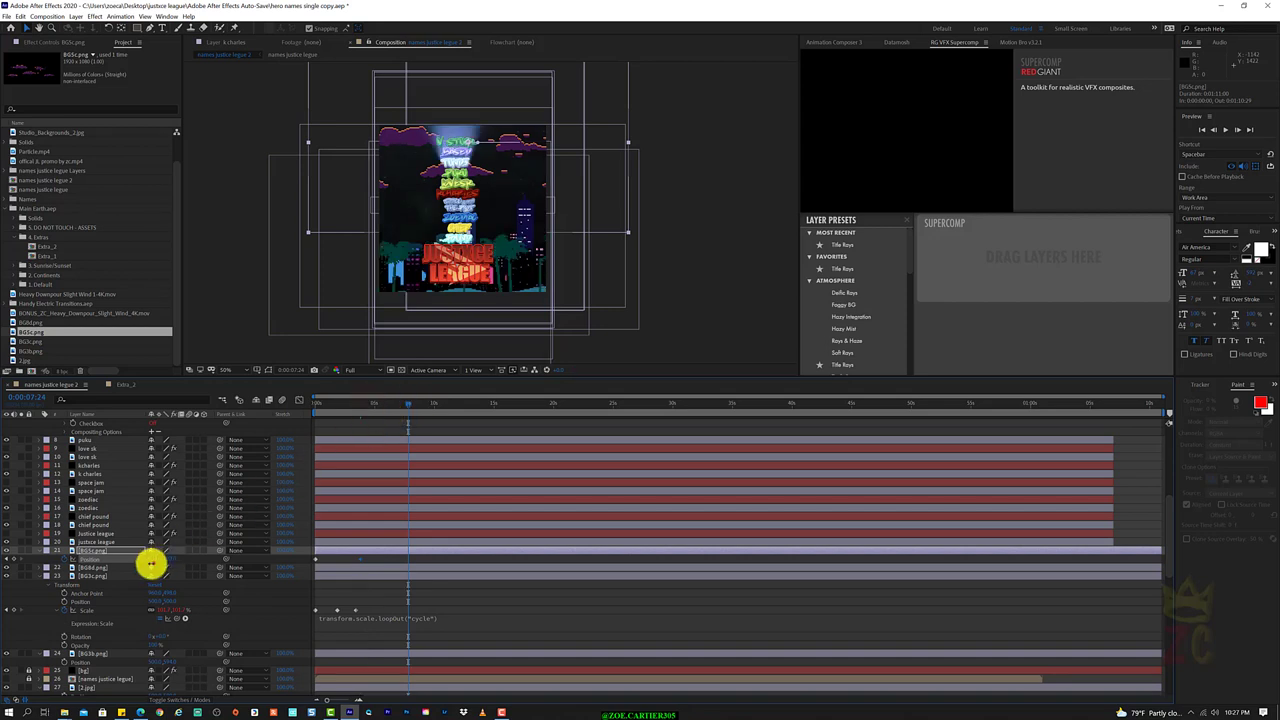
drag(150, 563, 5, 585)
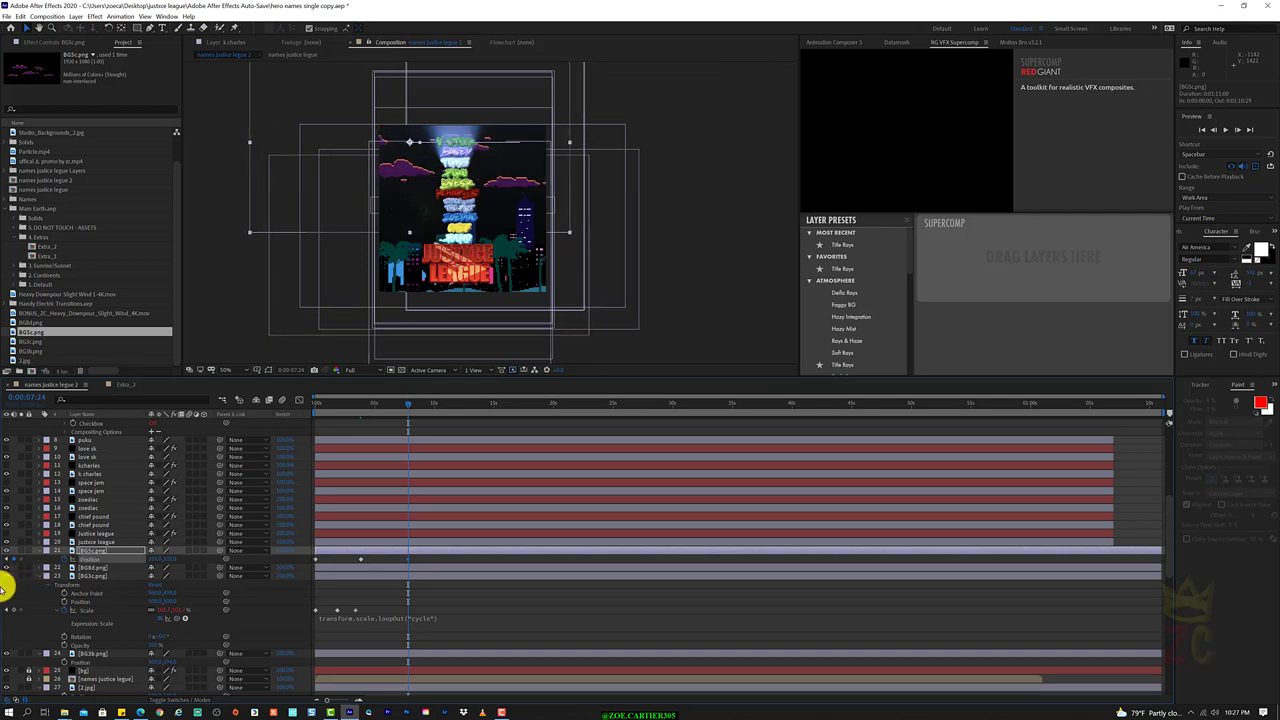
Add transform.position.loopOut("cycle") to BG5c.png's Position and scrub to check the repeating slide.
right_click(118, 562)
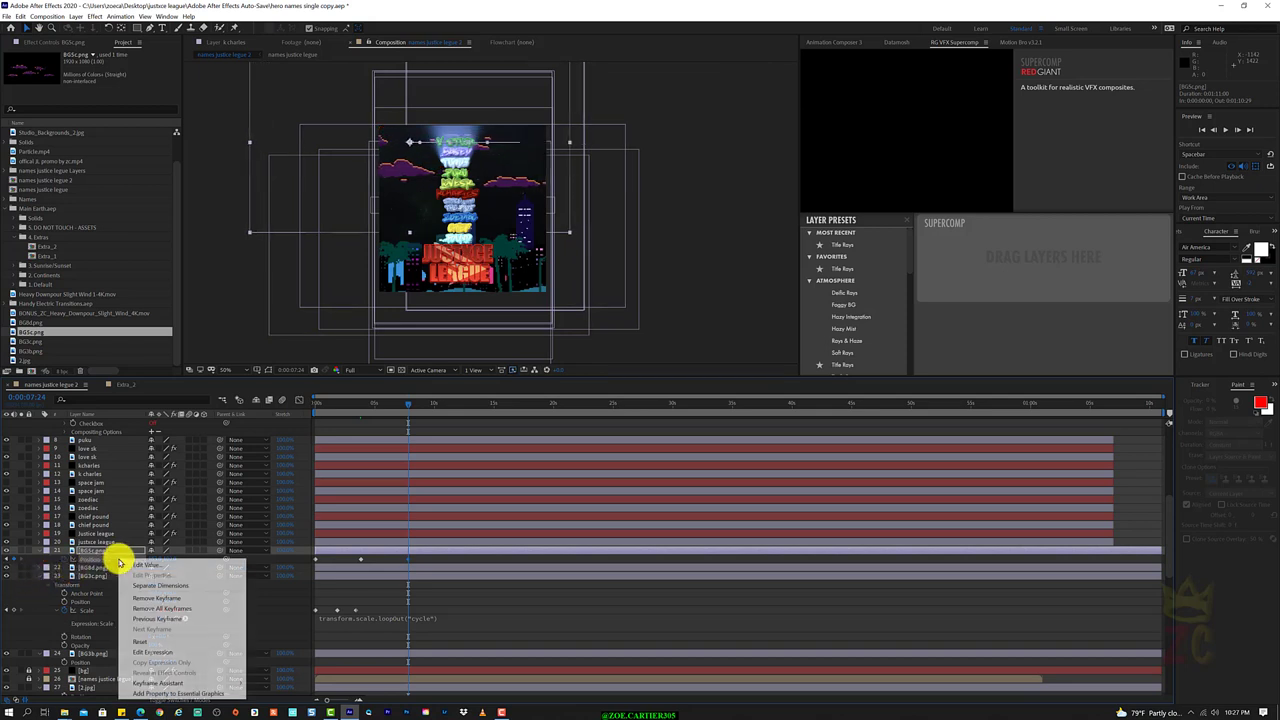
click(162, 653)
text(transform.position.loo)
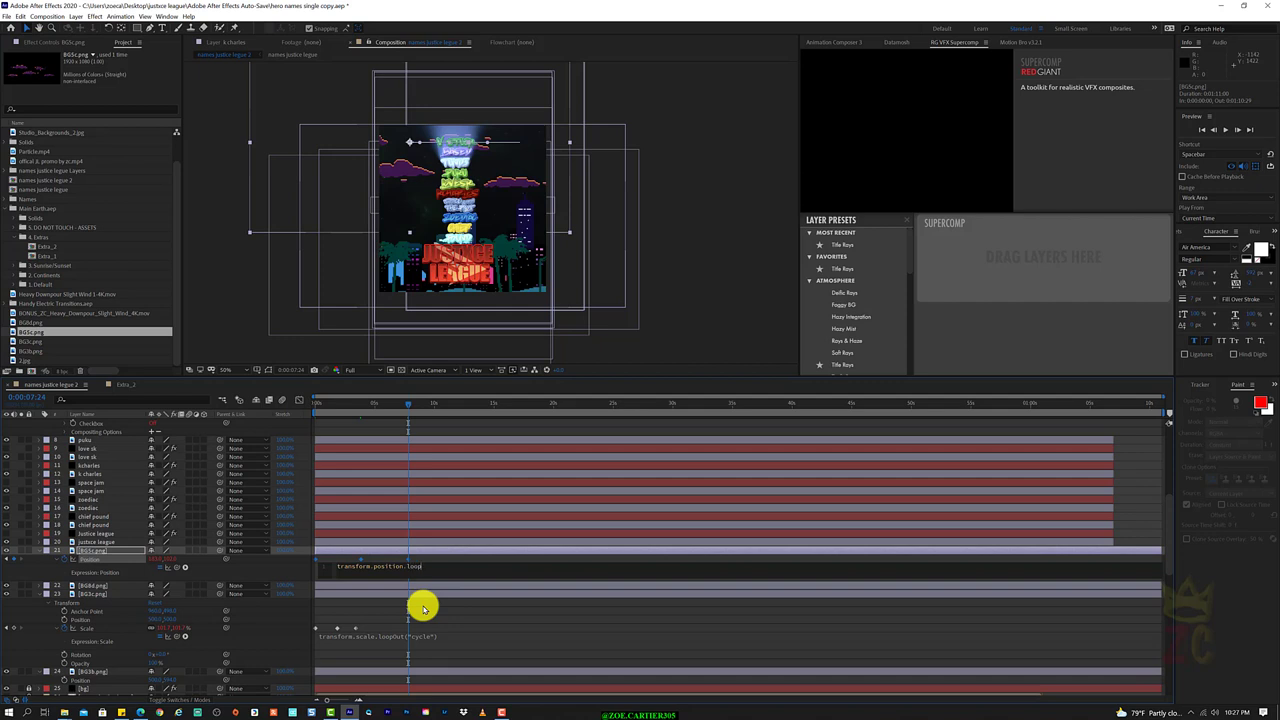
key(Down)
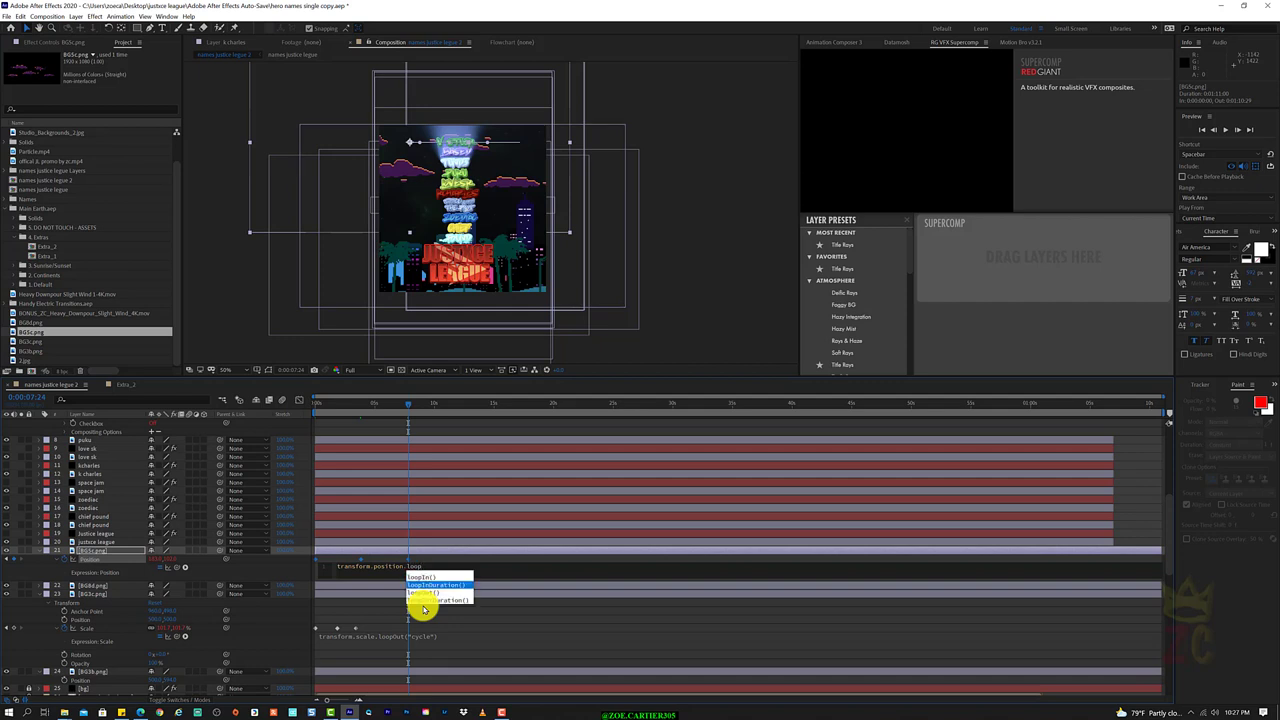
key(Down)
key(Return)
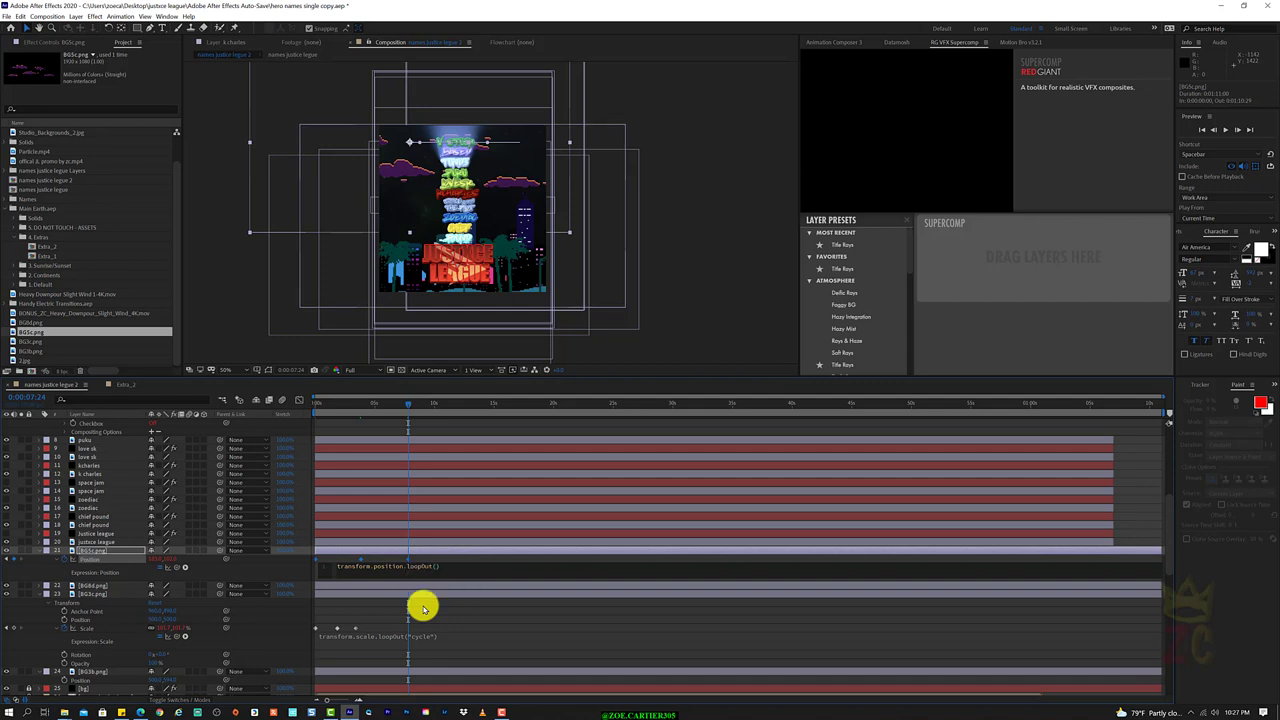
text(")
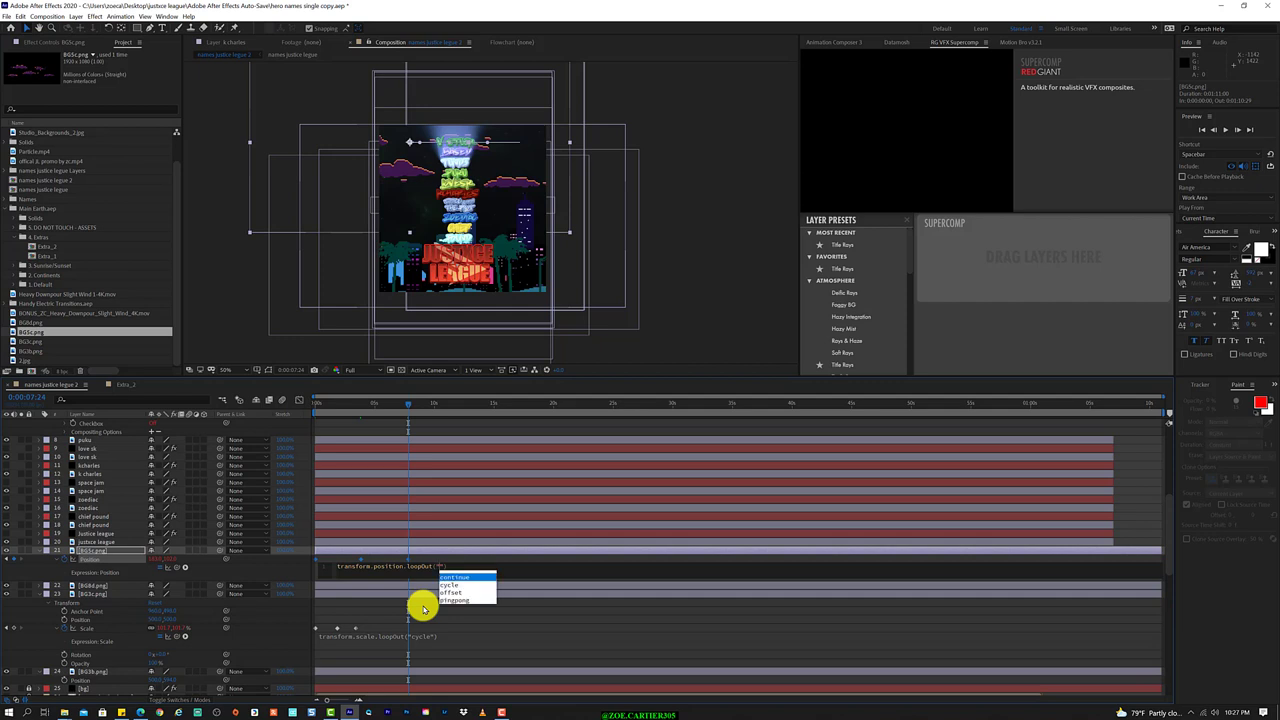
key(Return)
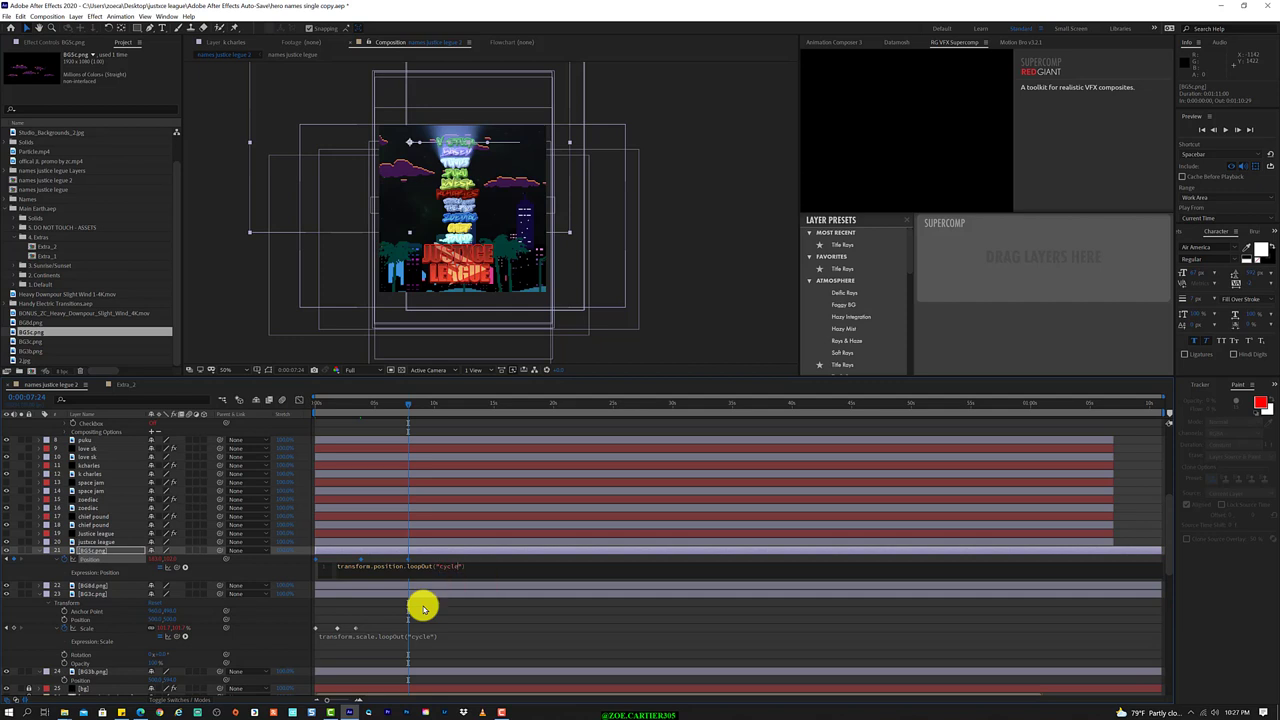
drag(366, 406, 571, 392)
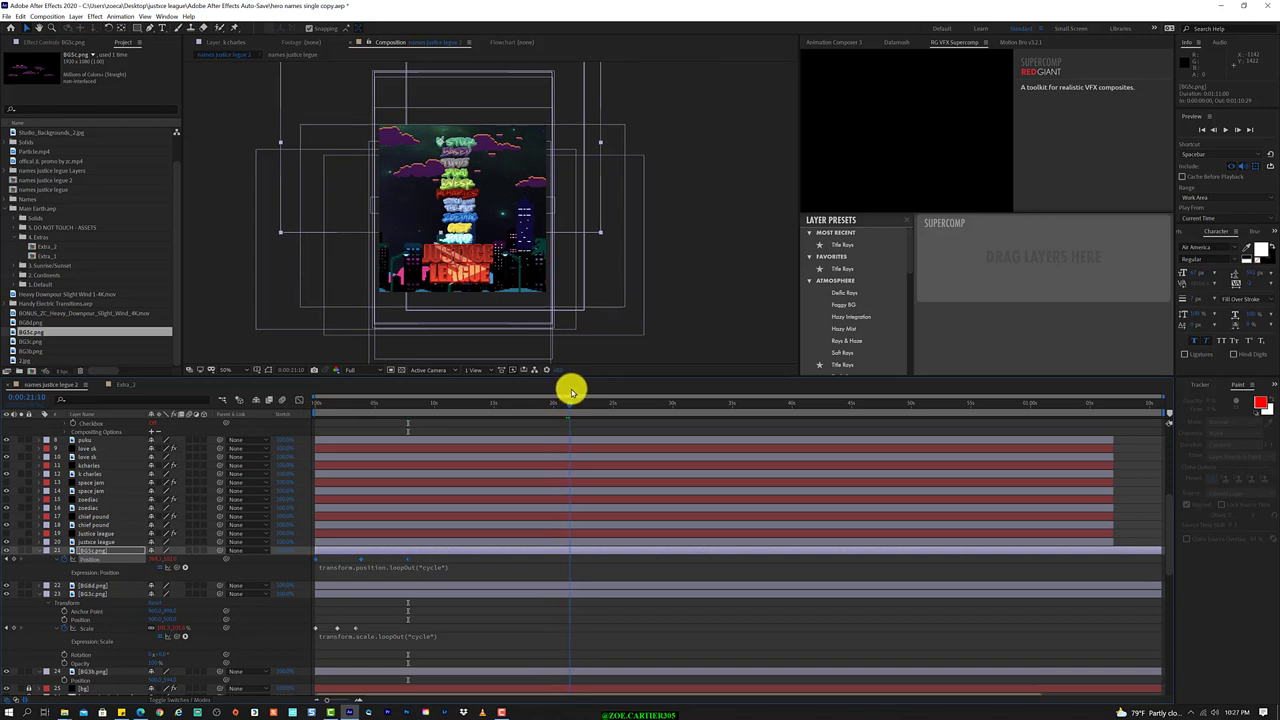
drag(571, 392, 630, 379)
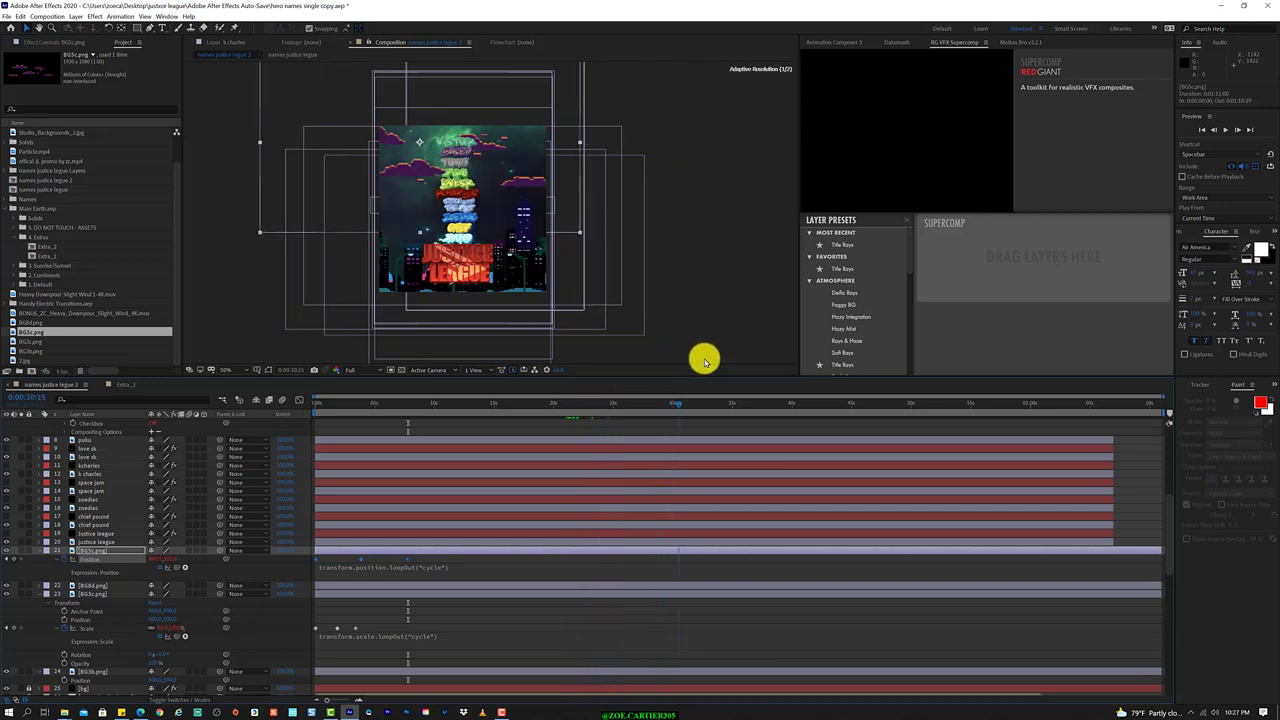
click(548, 404)
drag(512, 411, 467, 421)
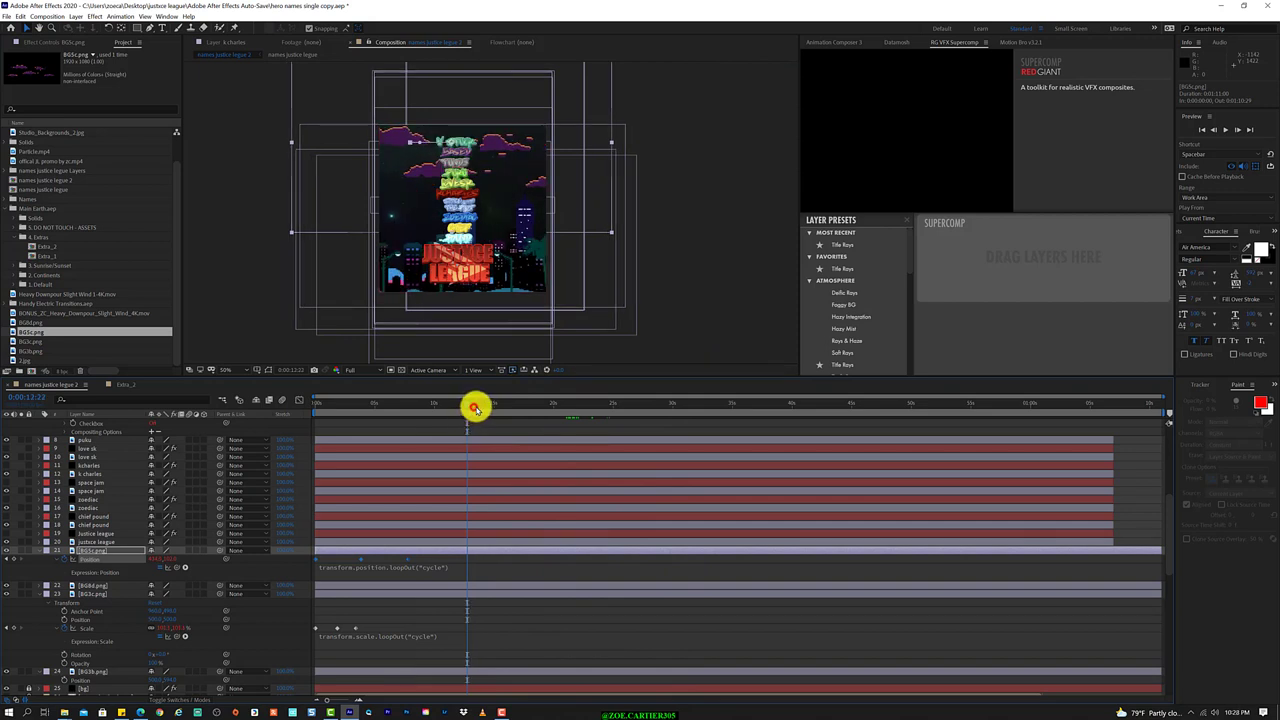
drag(474, 408, 492, 404)
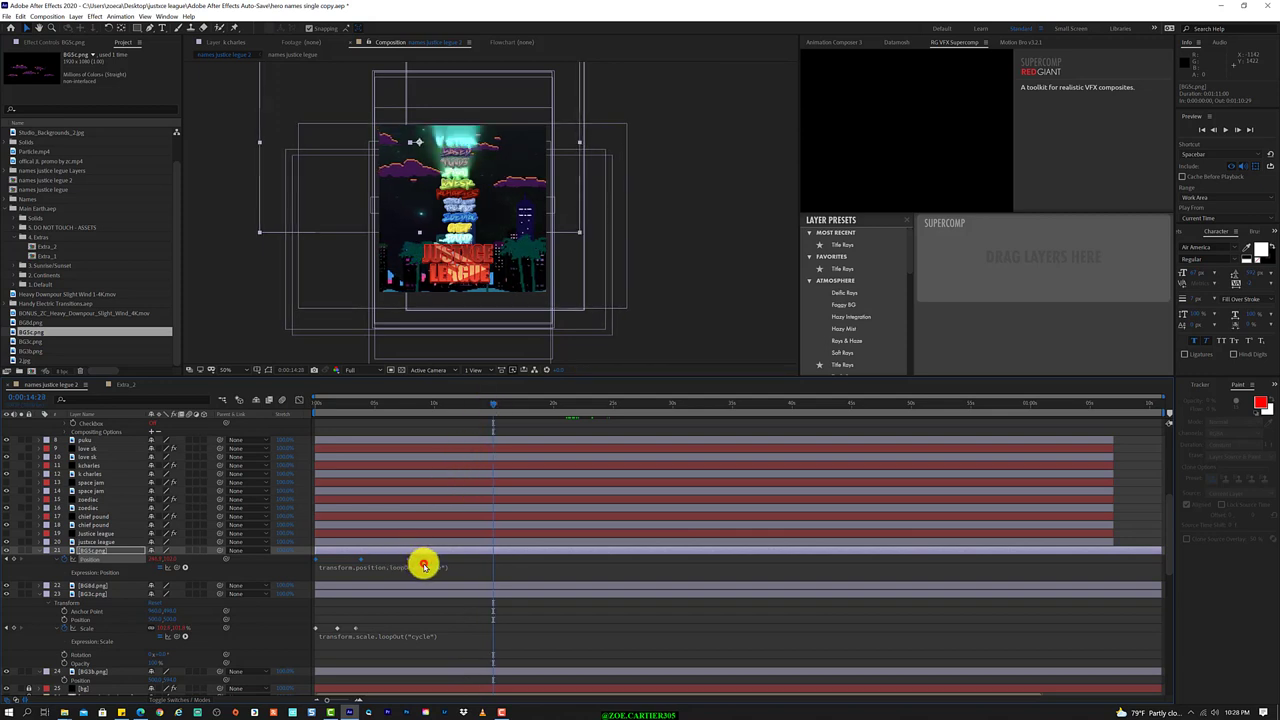
Slide BG5c's second Position keyframe later to slow the looping movement.
click(424, 566)
drag(427, 558, 303, 572)
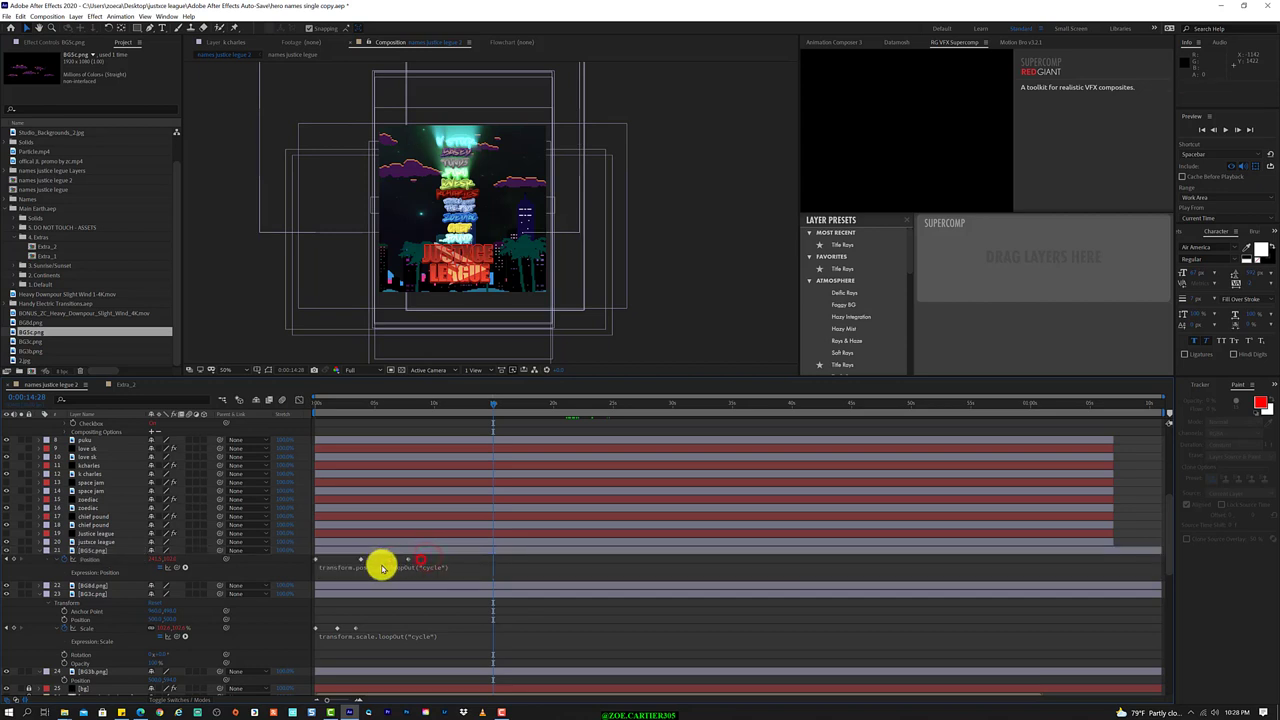
click(405, 562)
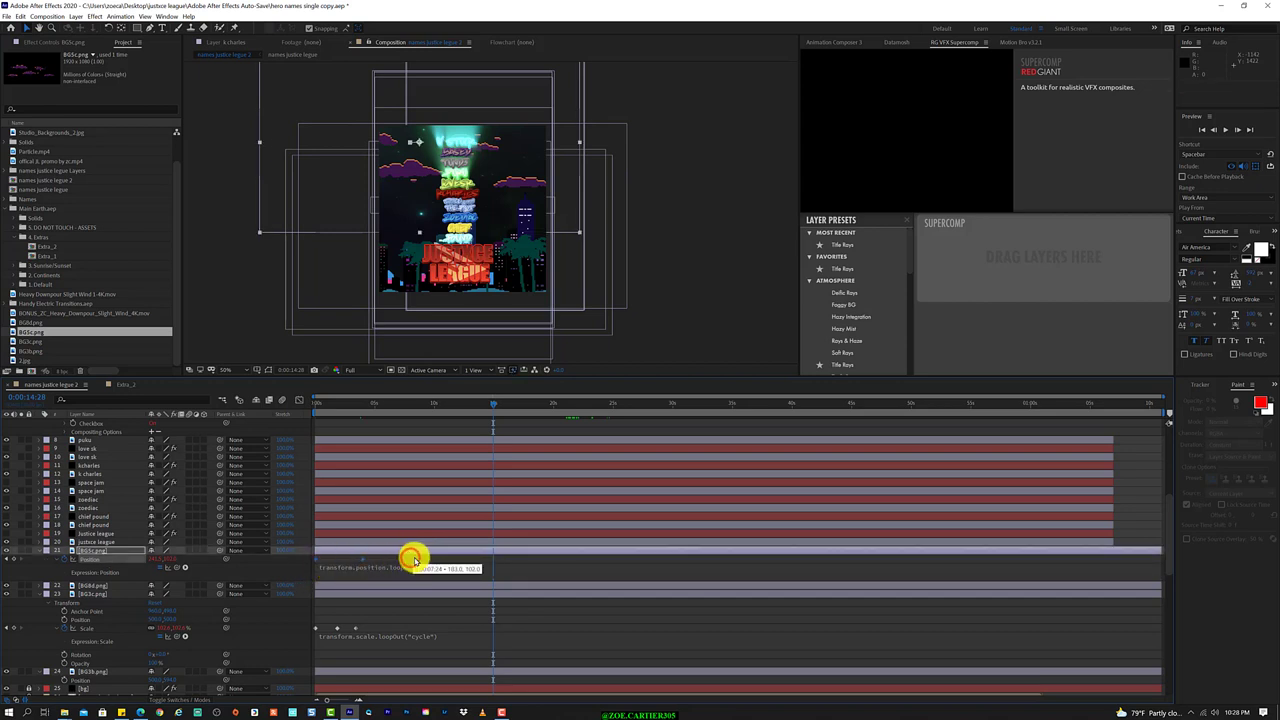
drag(414, 557, 480, 551)
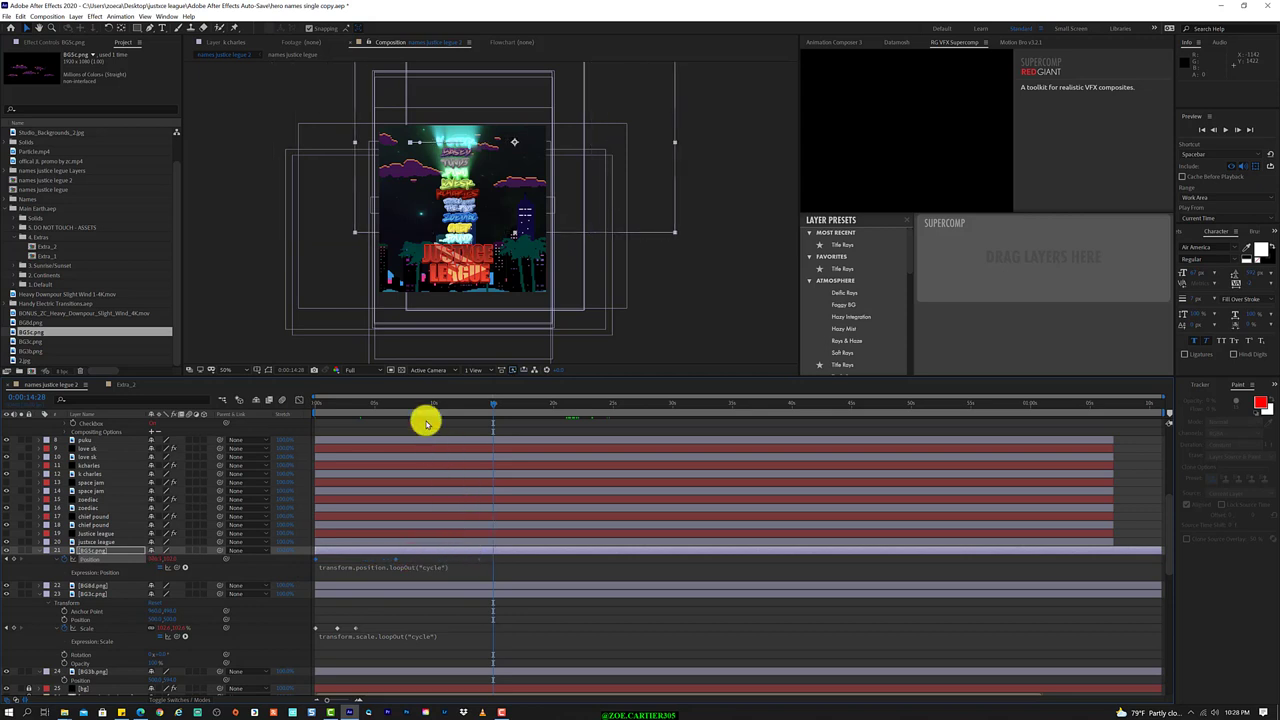
Play the poster from the start, then stop the preview.
click(312, 405)
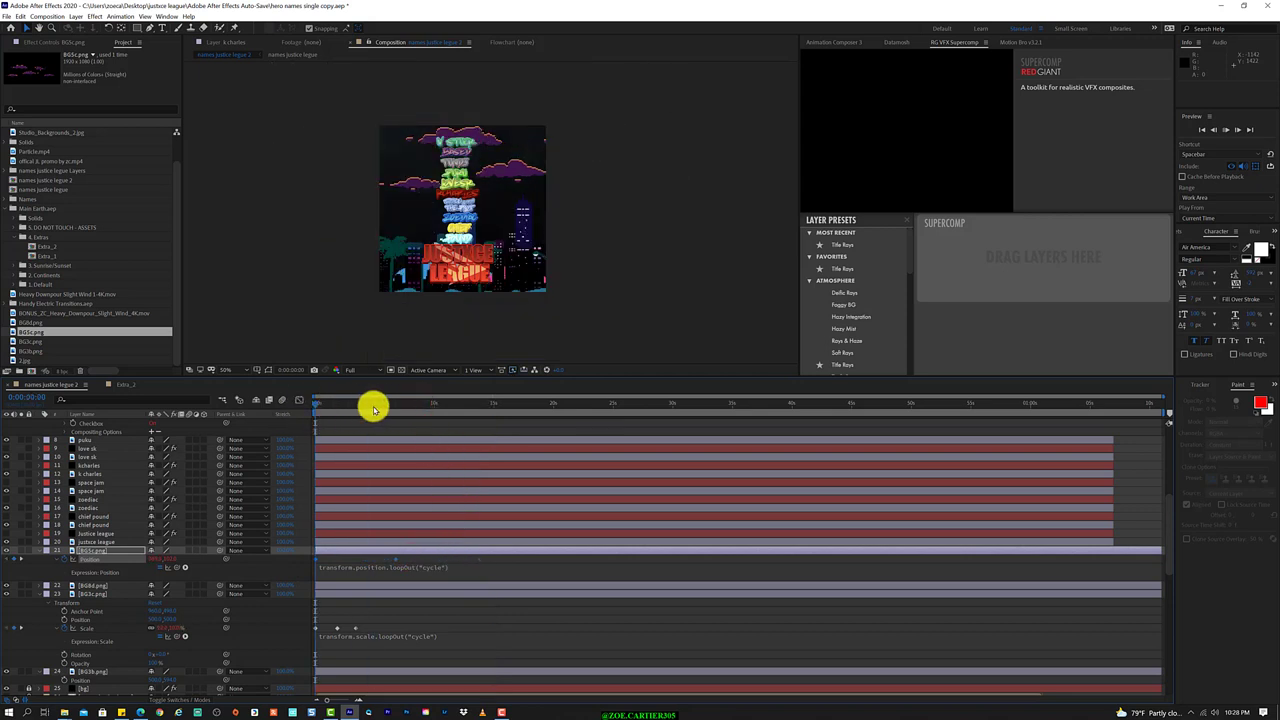
key(space)
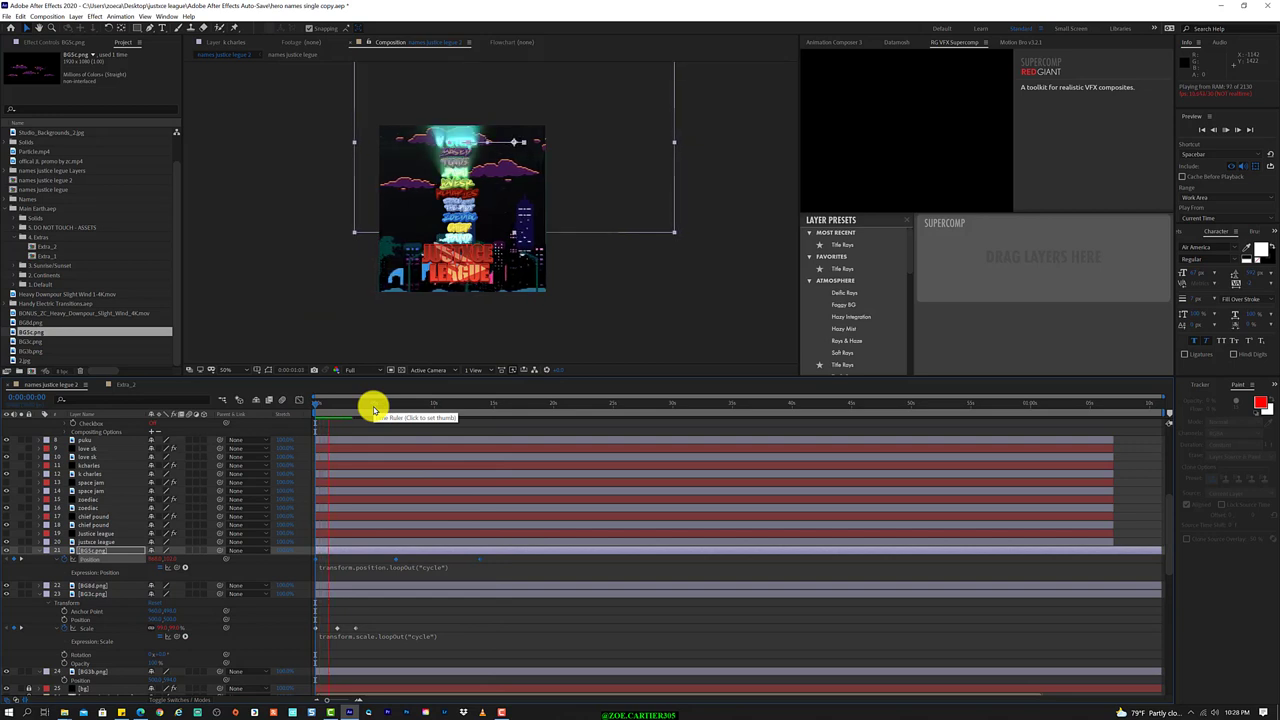
key(space)
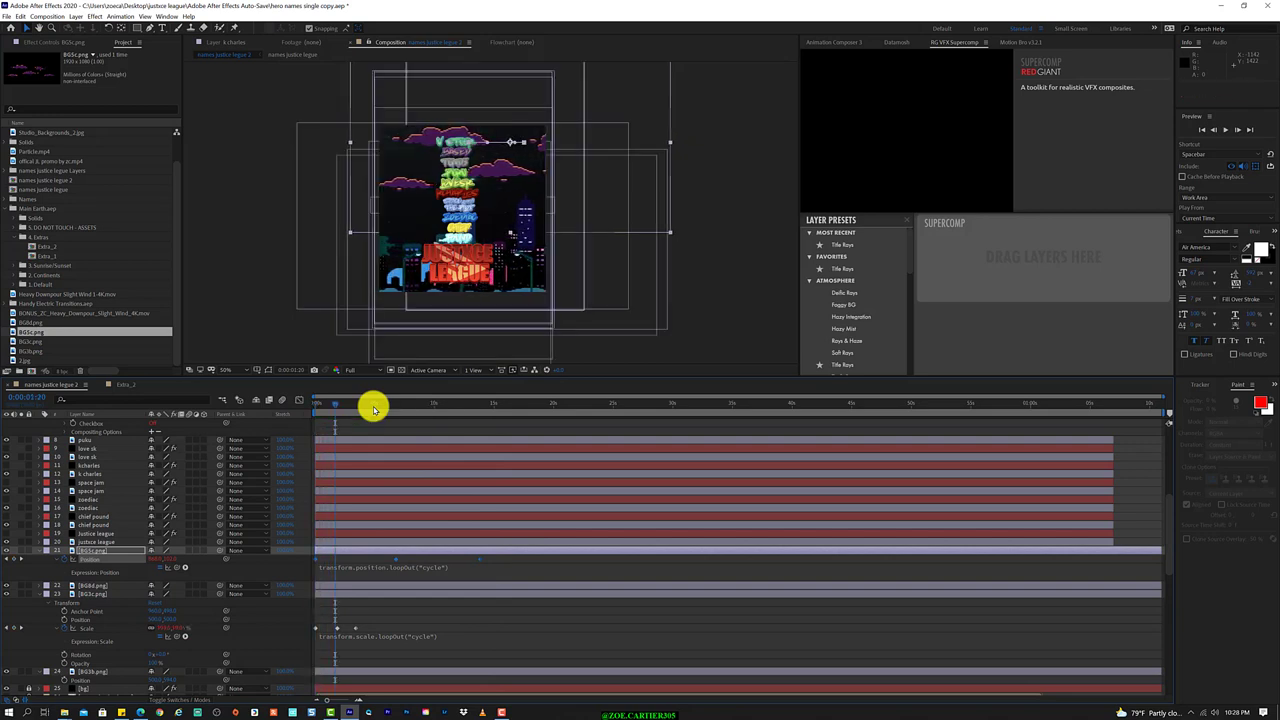
Change BG3c.png's Scale expression loop type from "cycle" to "offset".
click(421, 638)
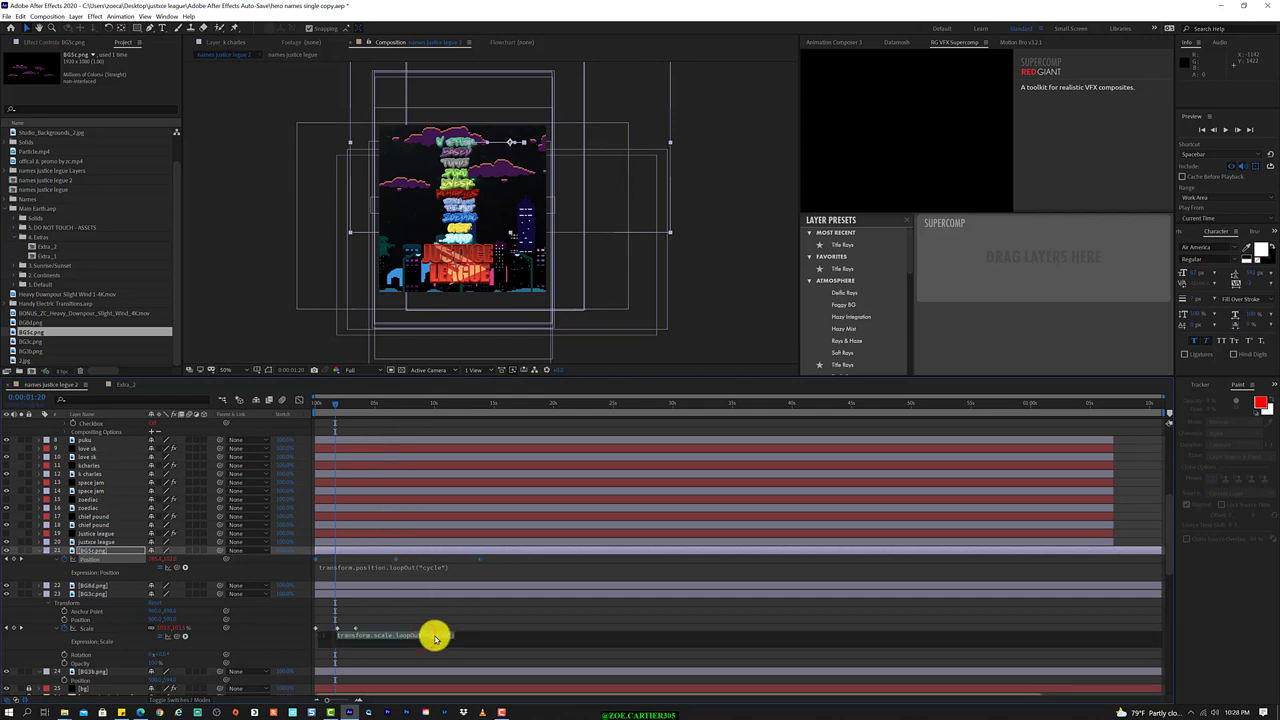
click(435, 637)
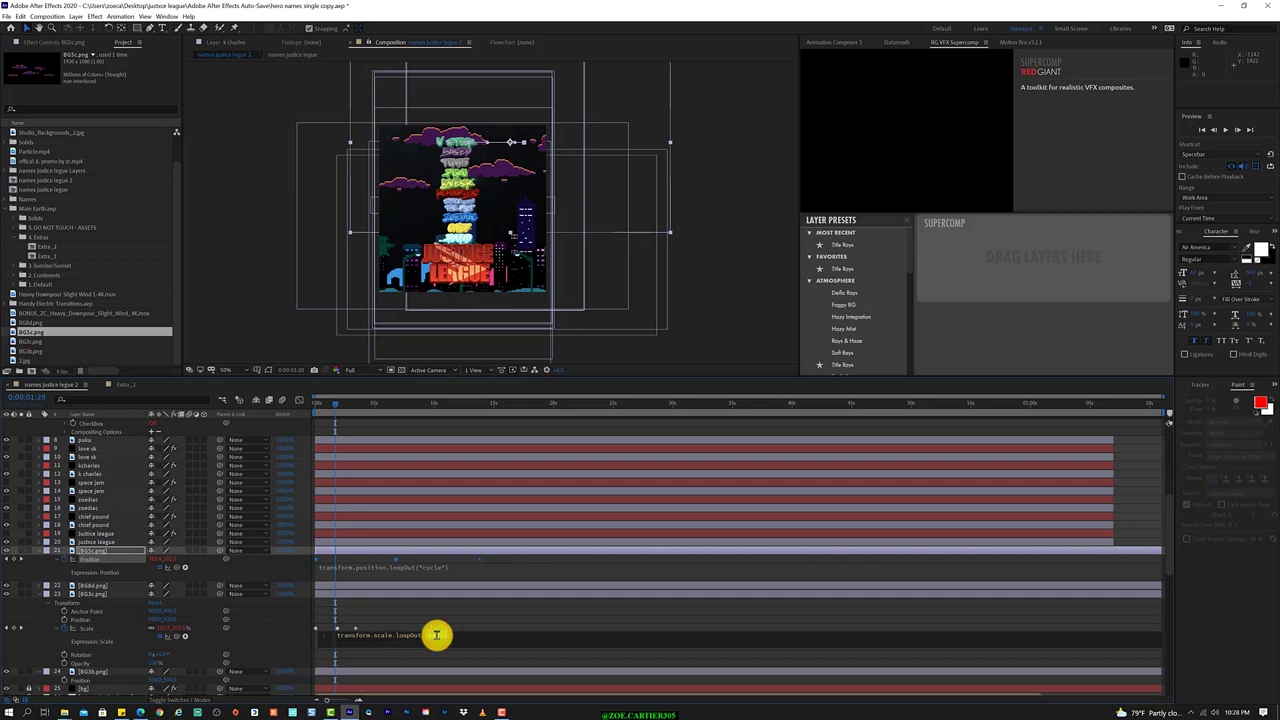
text(()
key(Down)
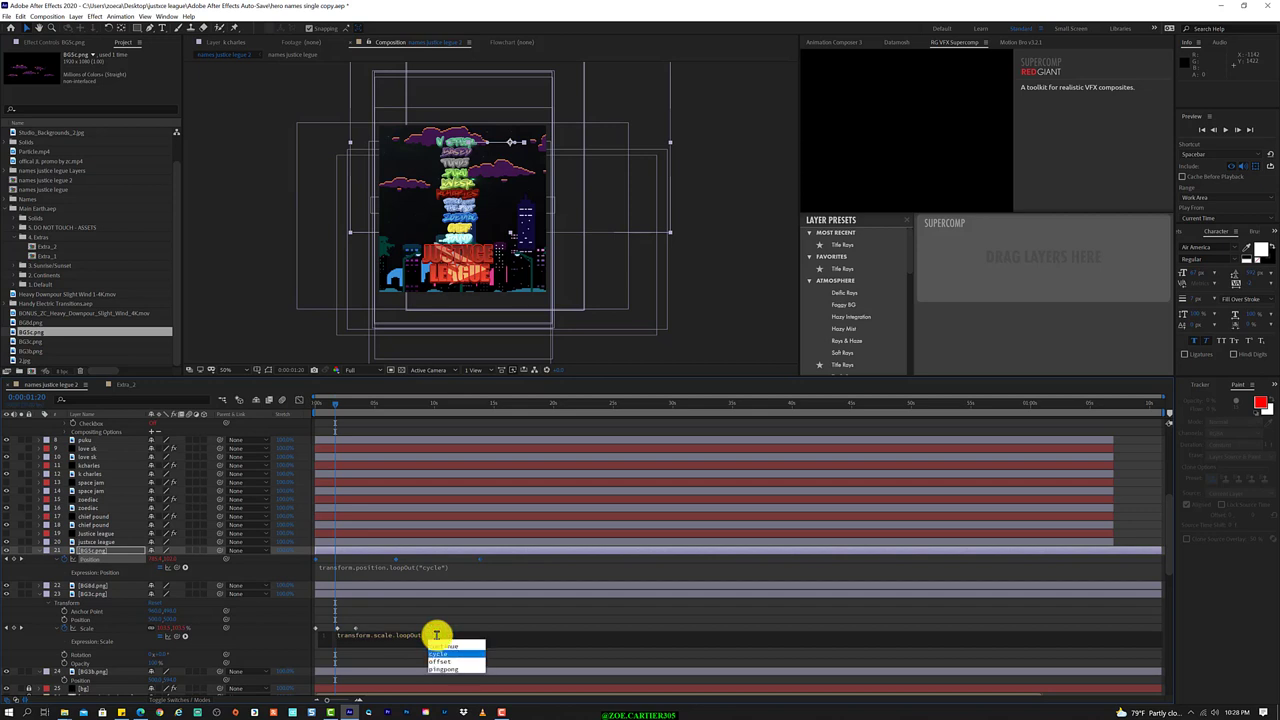
key(Down)
key(Return)
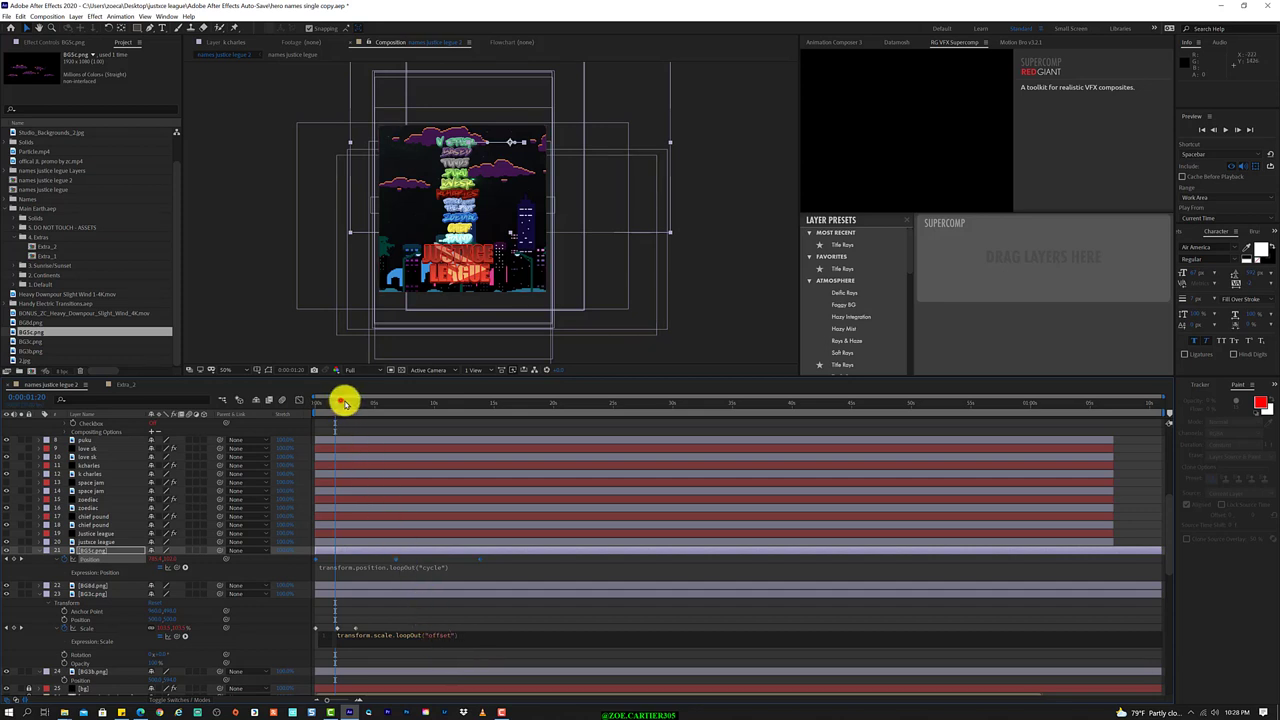
mouse_move(343, 401)
mouse_down()
mouse_move(457, 414)
mouse_move(674, 367)
mouse_up()
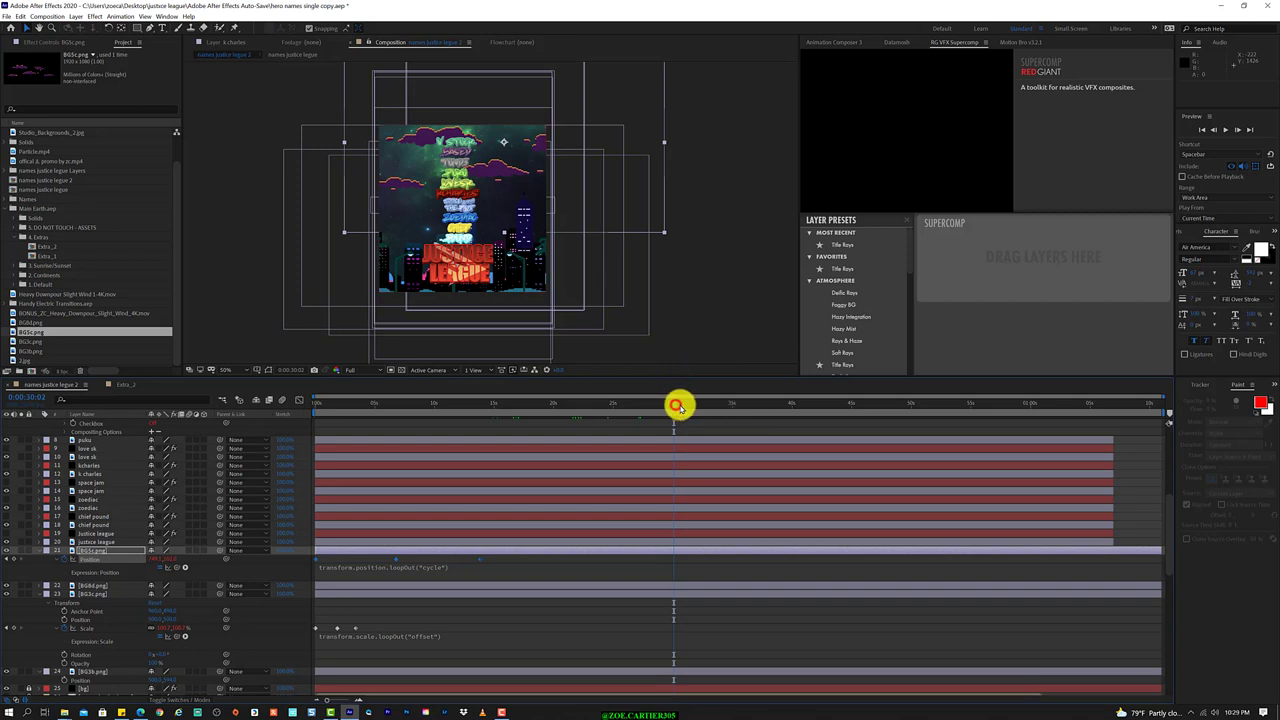
Review the offset scale loop around 31 to 33 seconds.
click(685, 407)
click(705, 405)
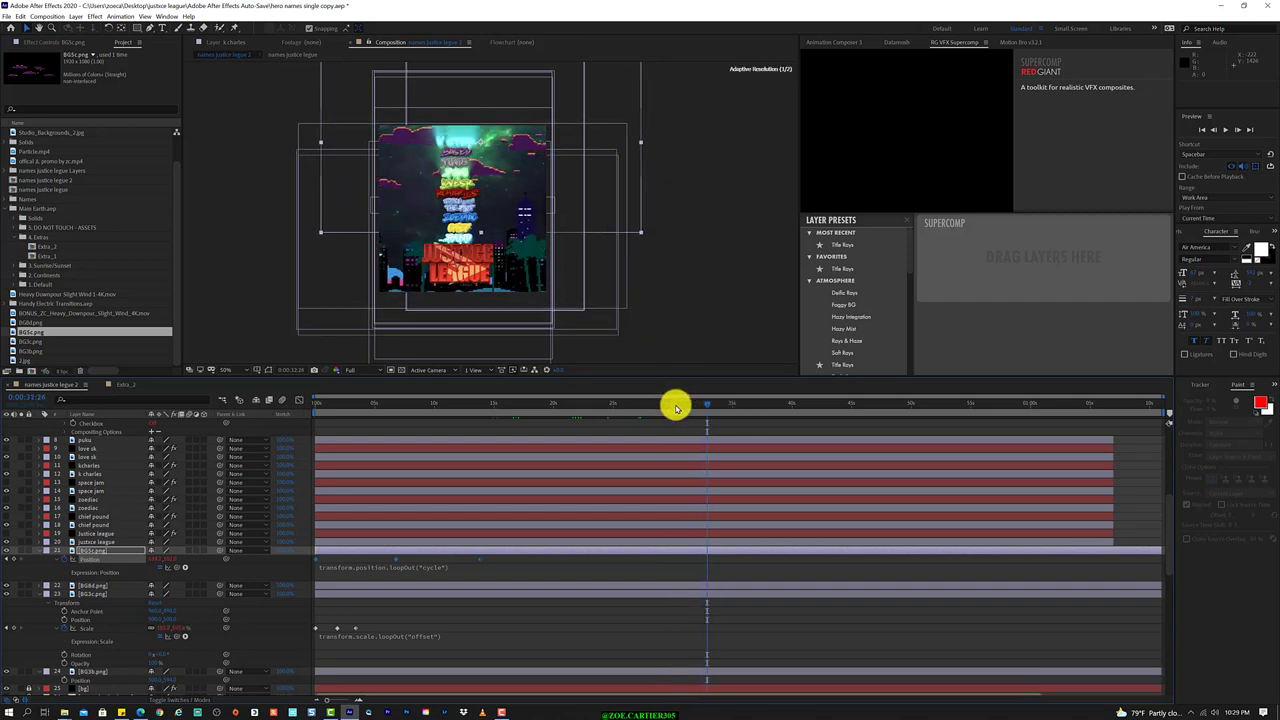
drag(705, 405, 755, 402)
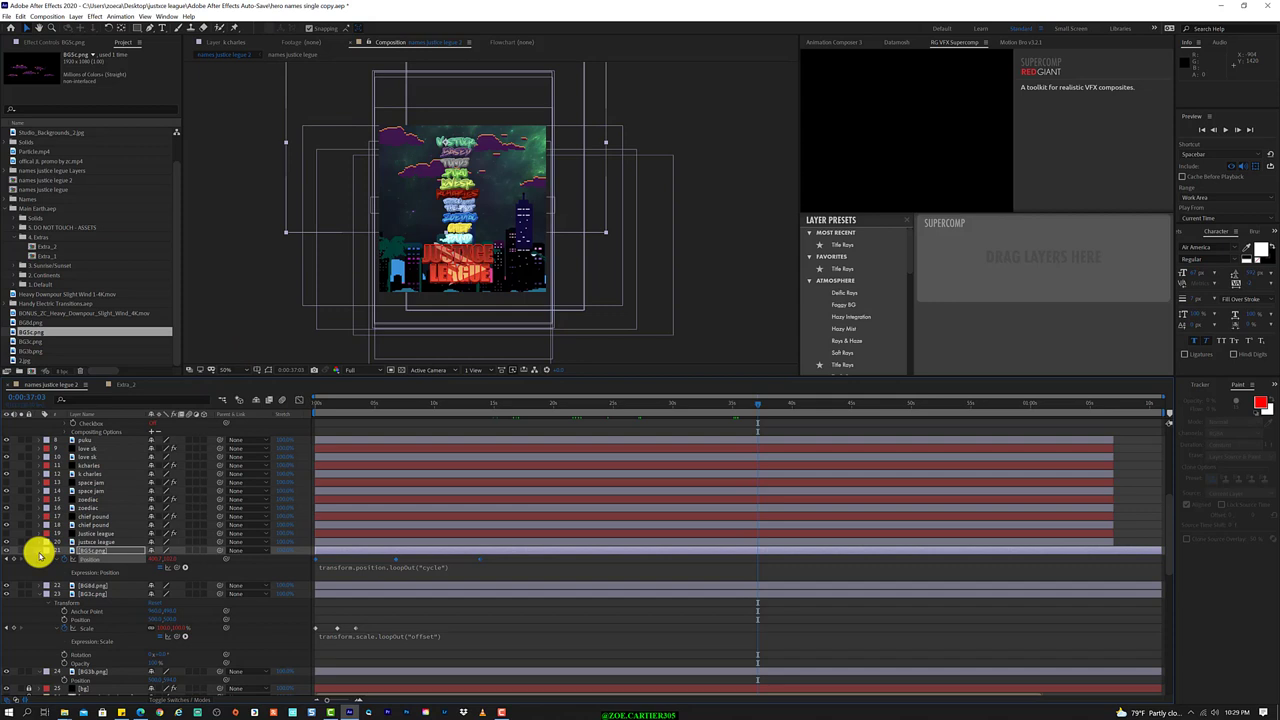
click(5, 550)
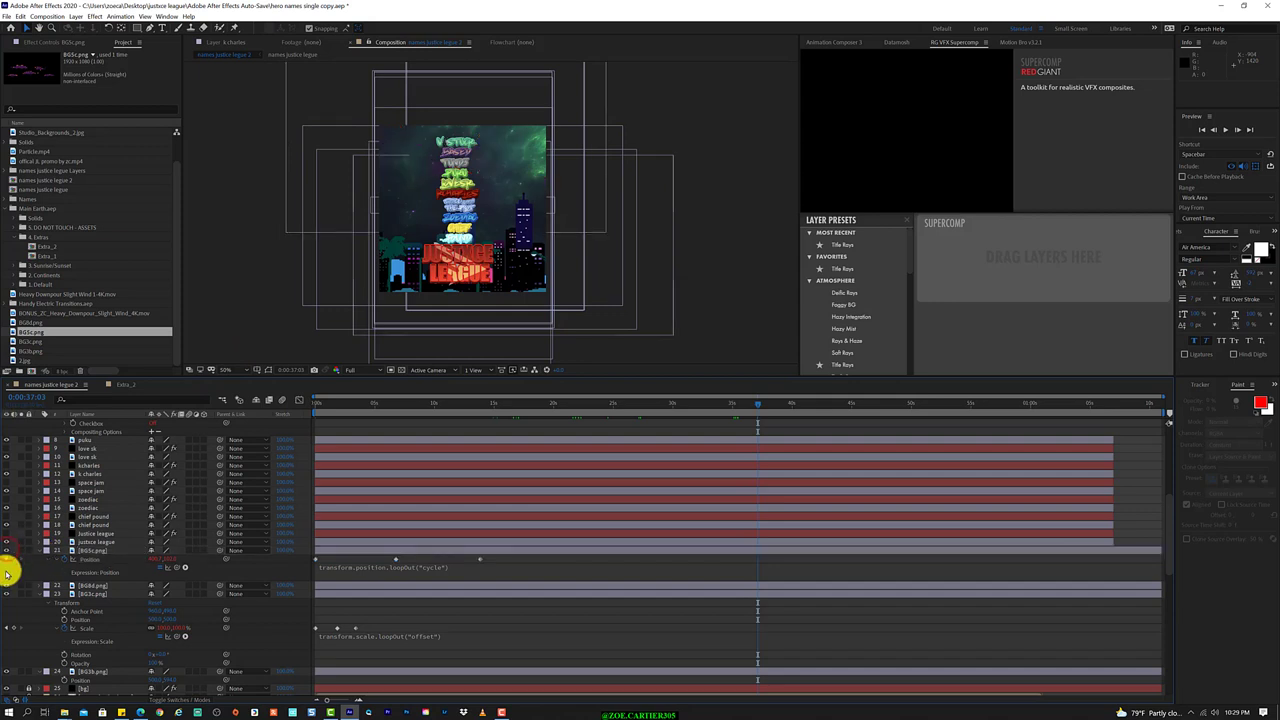
click(5, 585)
click(5, 585)
click(5, 585)
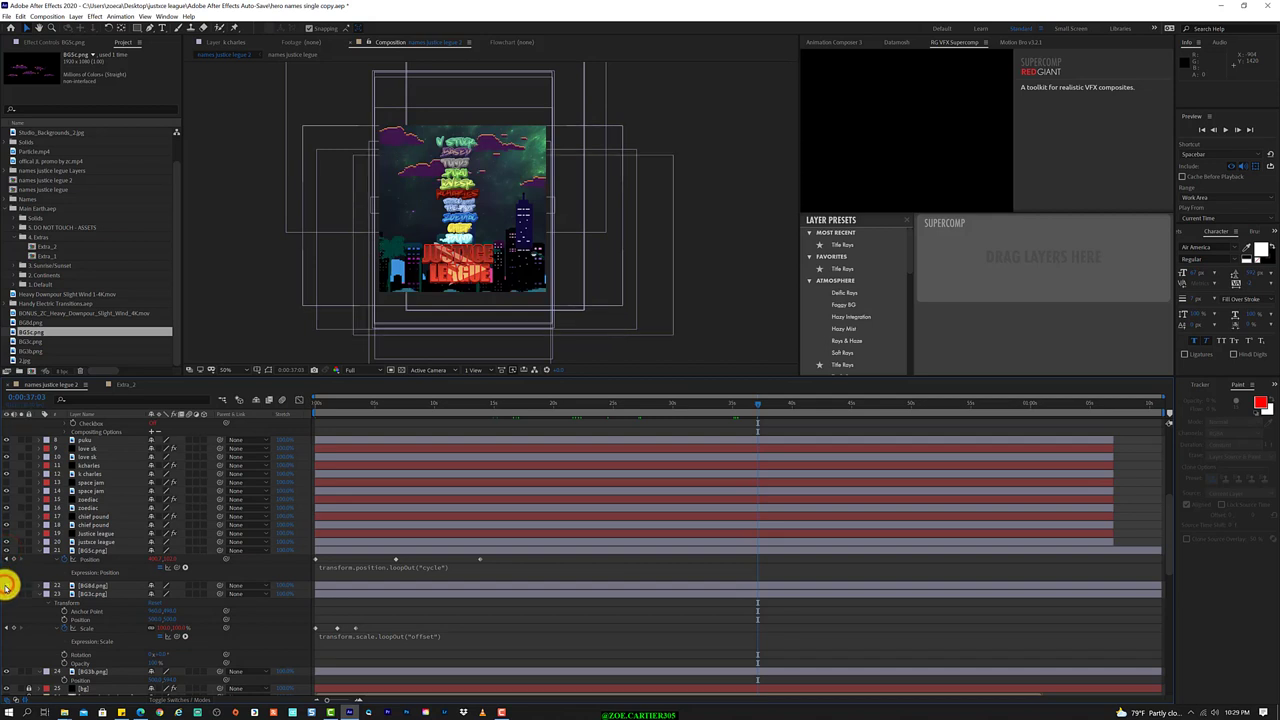
click(5, 593)
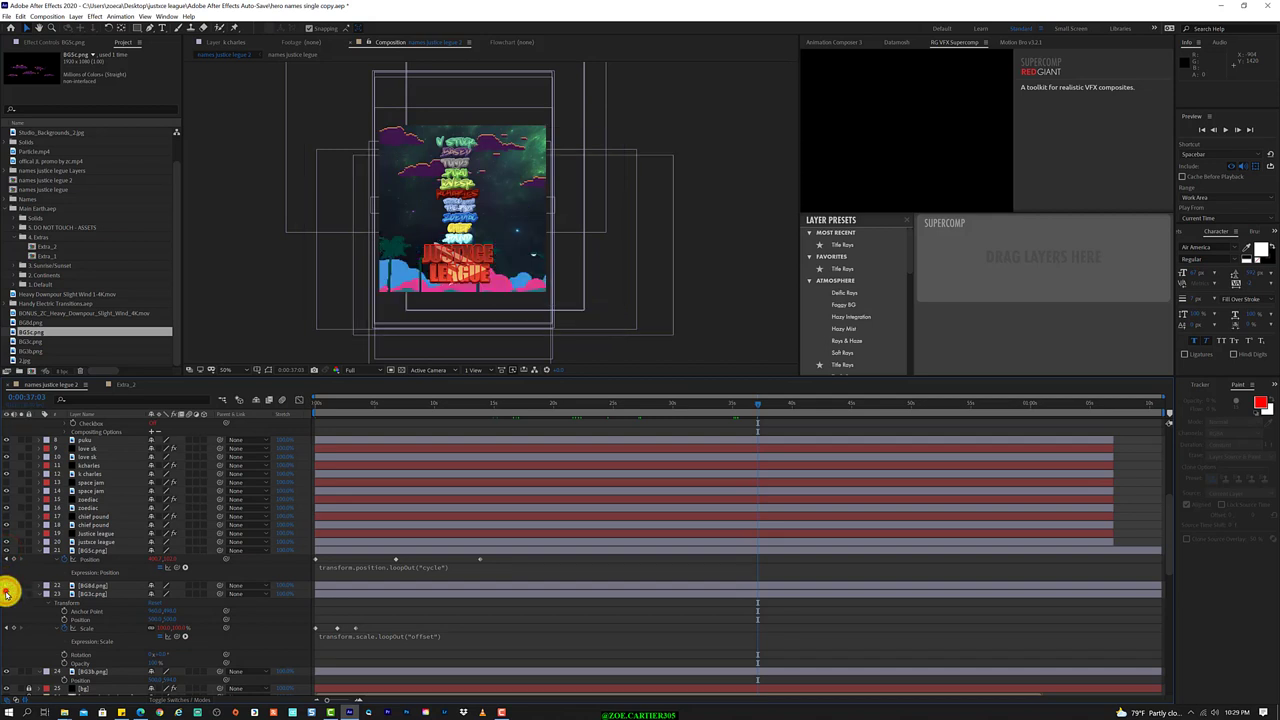
click(5, 593)
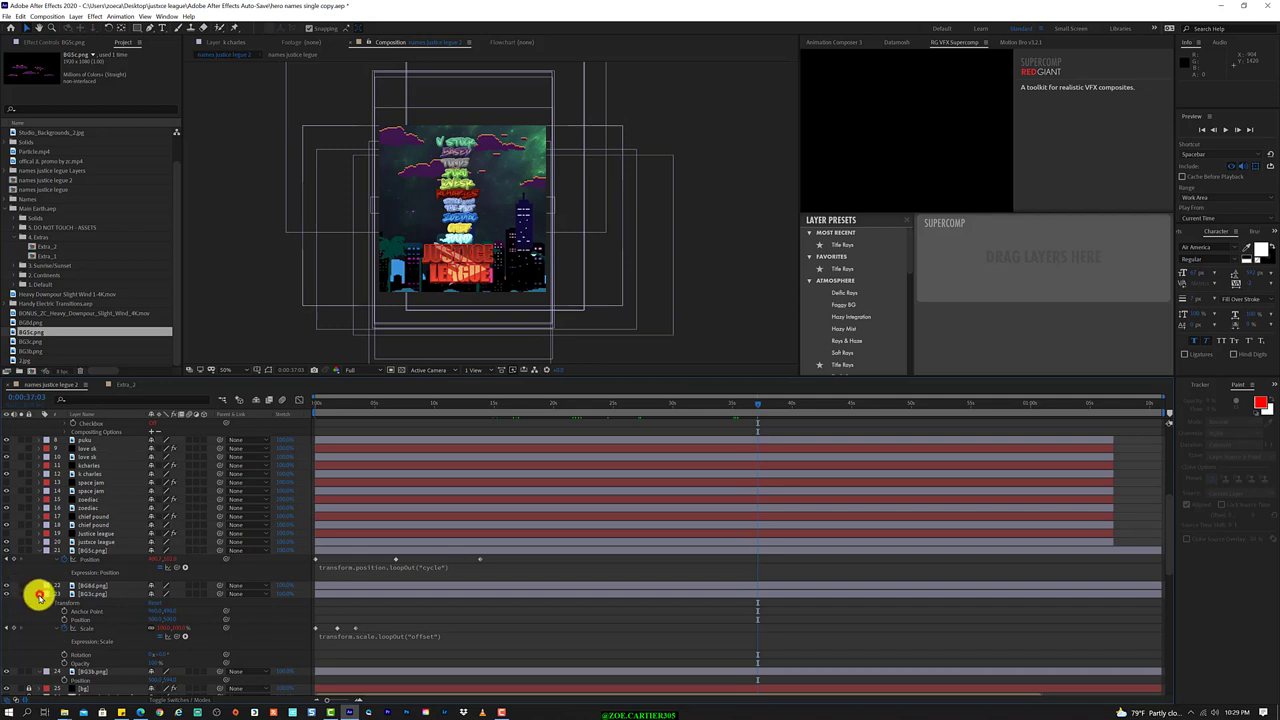
click(38, 595)
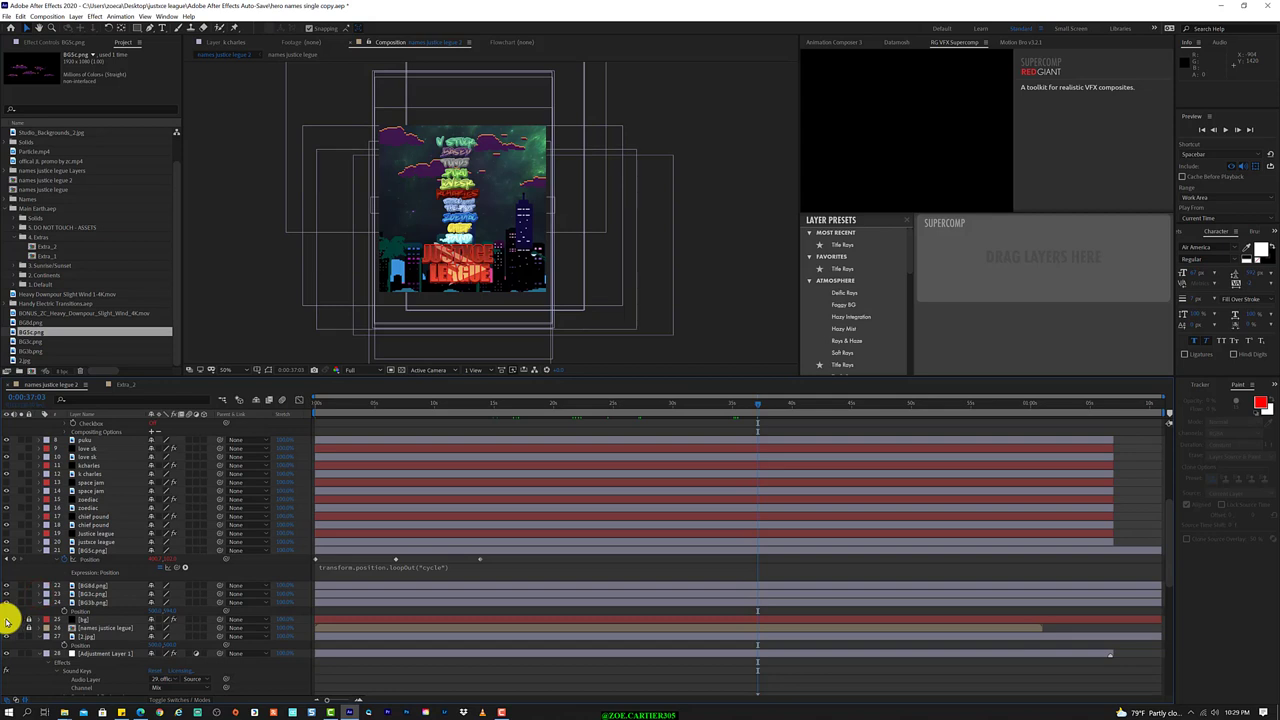
click(6, 620)
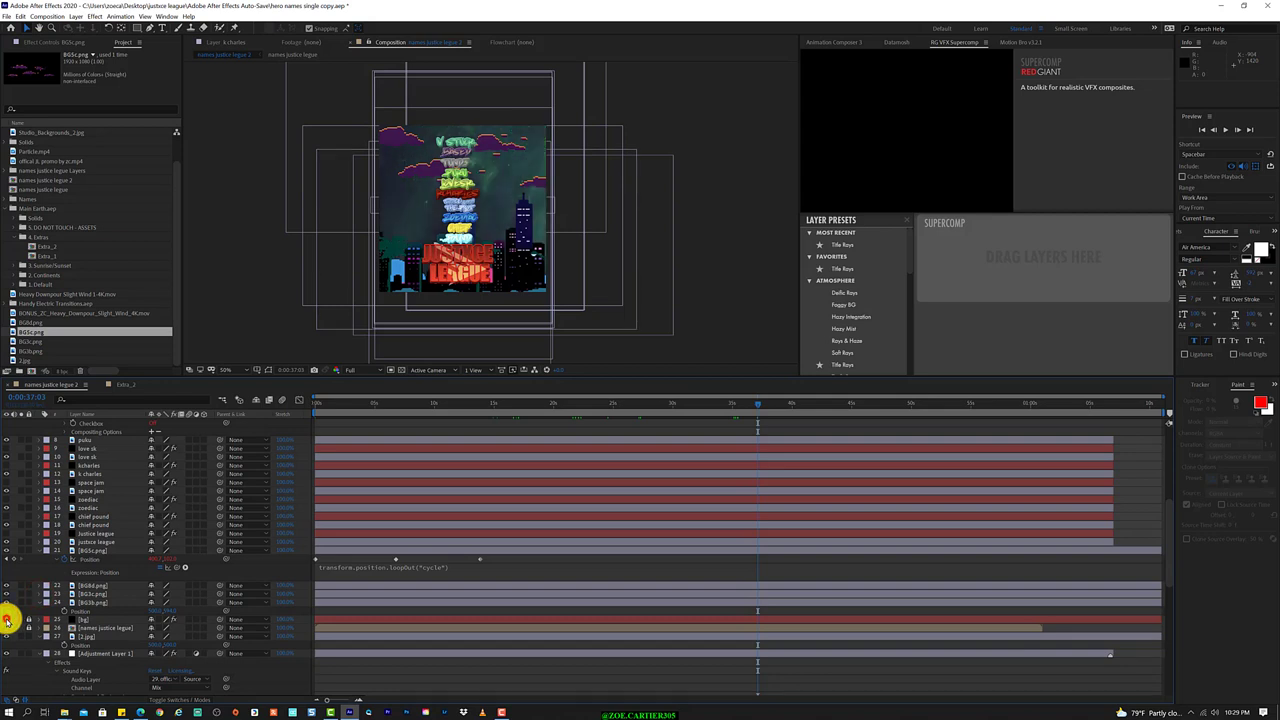
click(6, 620)
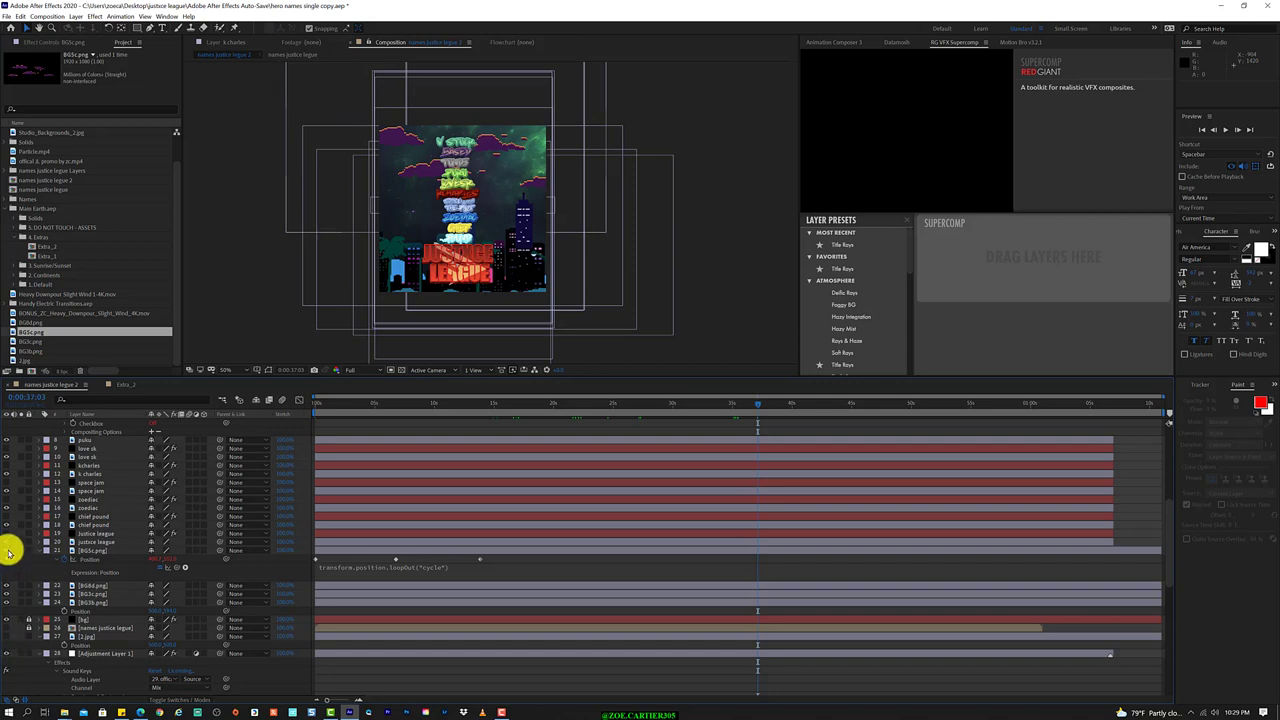
click(7, 550)
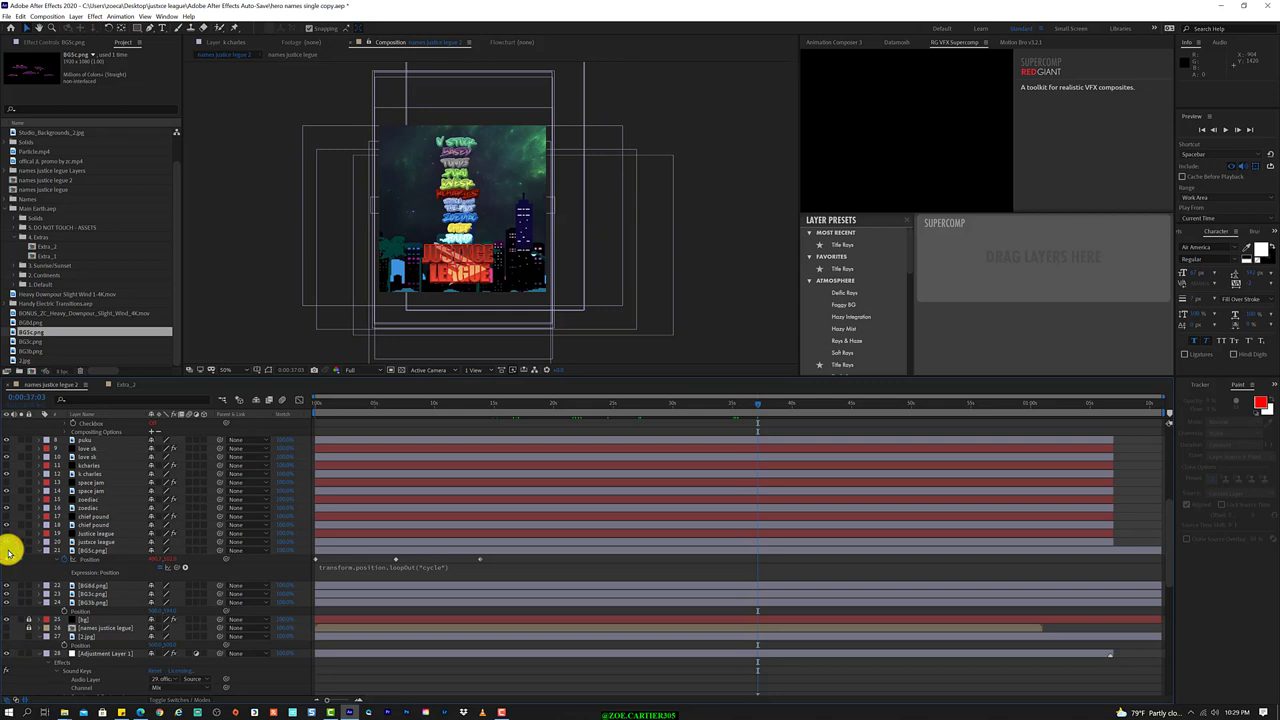
click(7, 550)
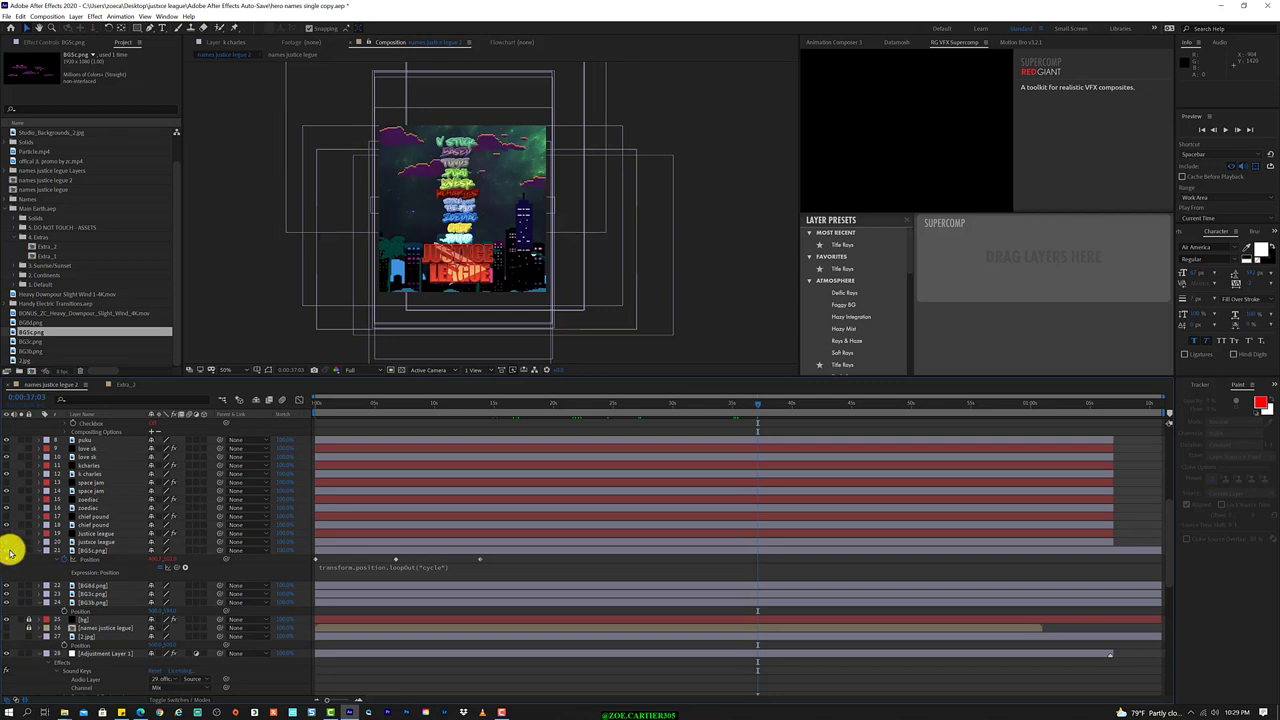
click(90, 551)
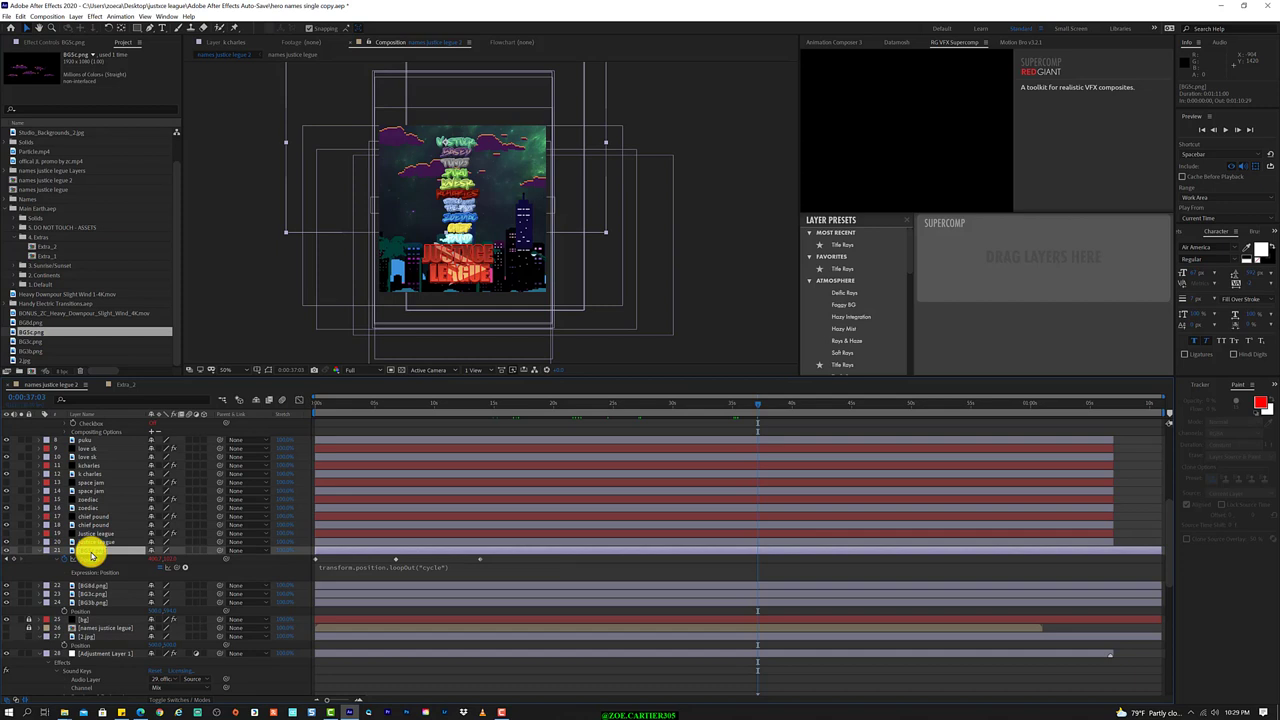
Give BG5c.png's Anchor Point a transform.anchorPoint.wiggle expression and commit it.
key(e)
key(e)
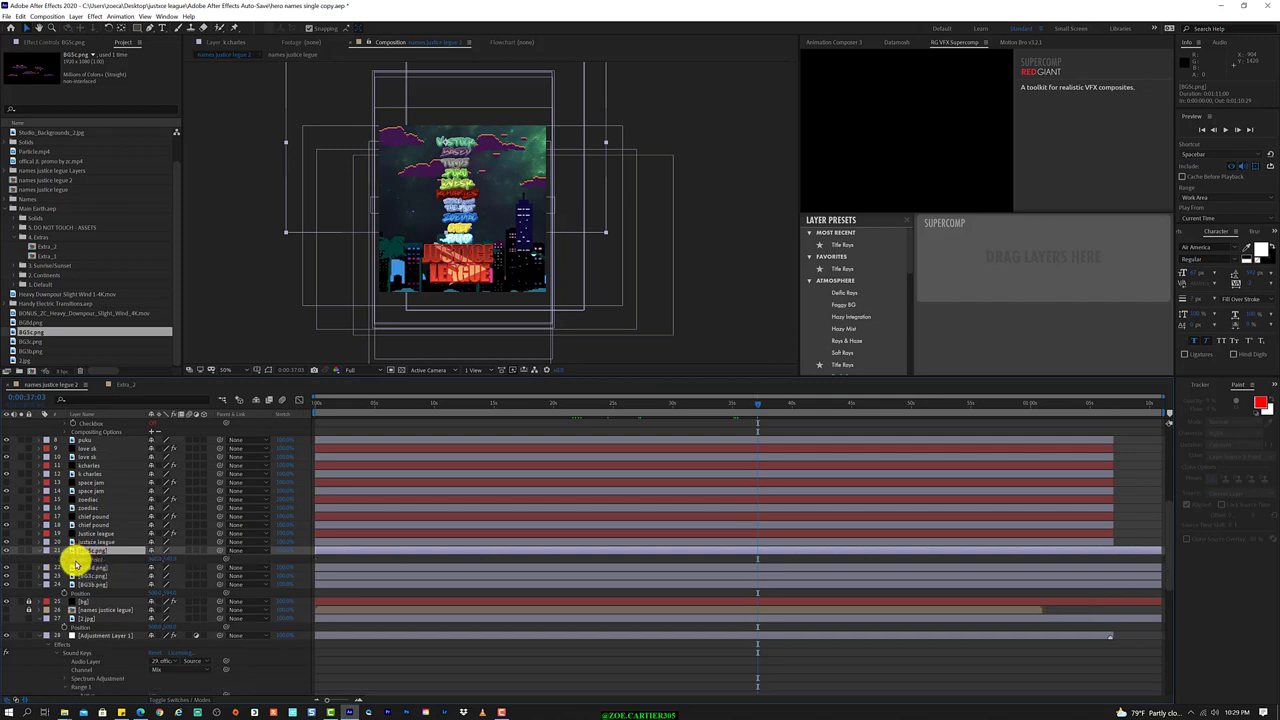
click(76, 565)
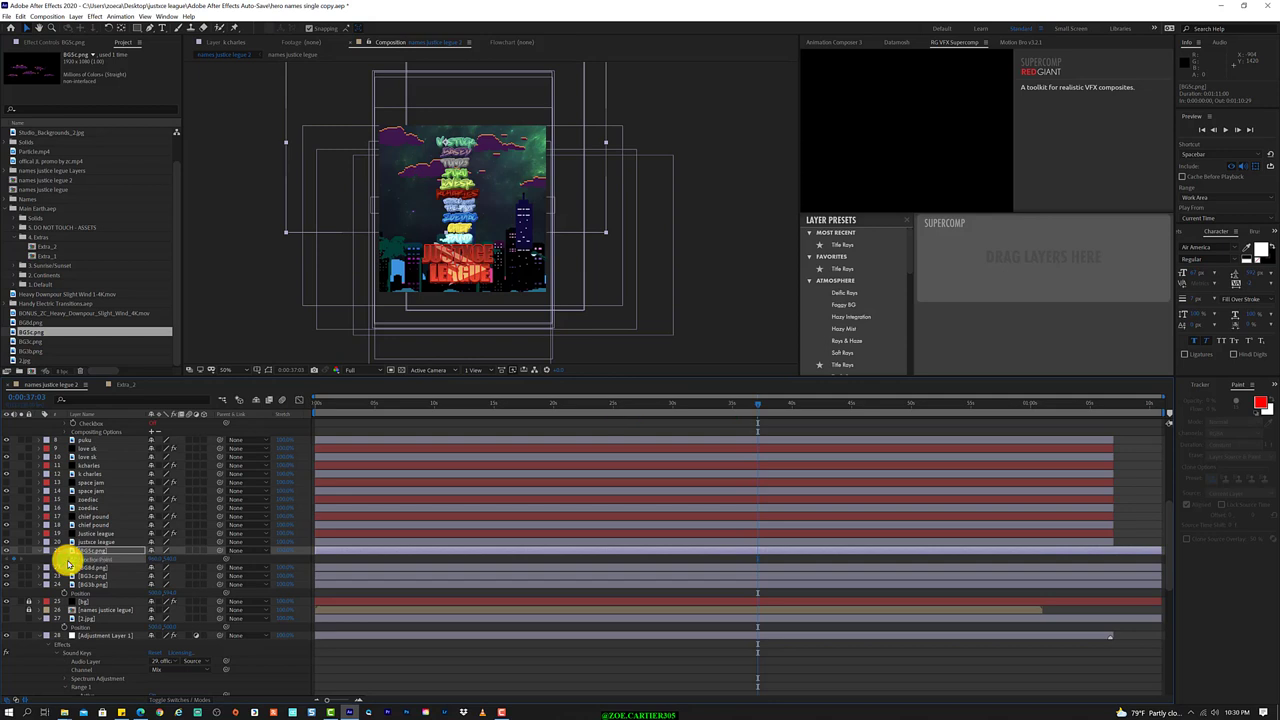
click(64, 562)
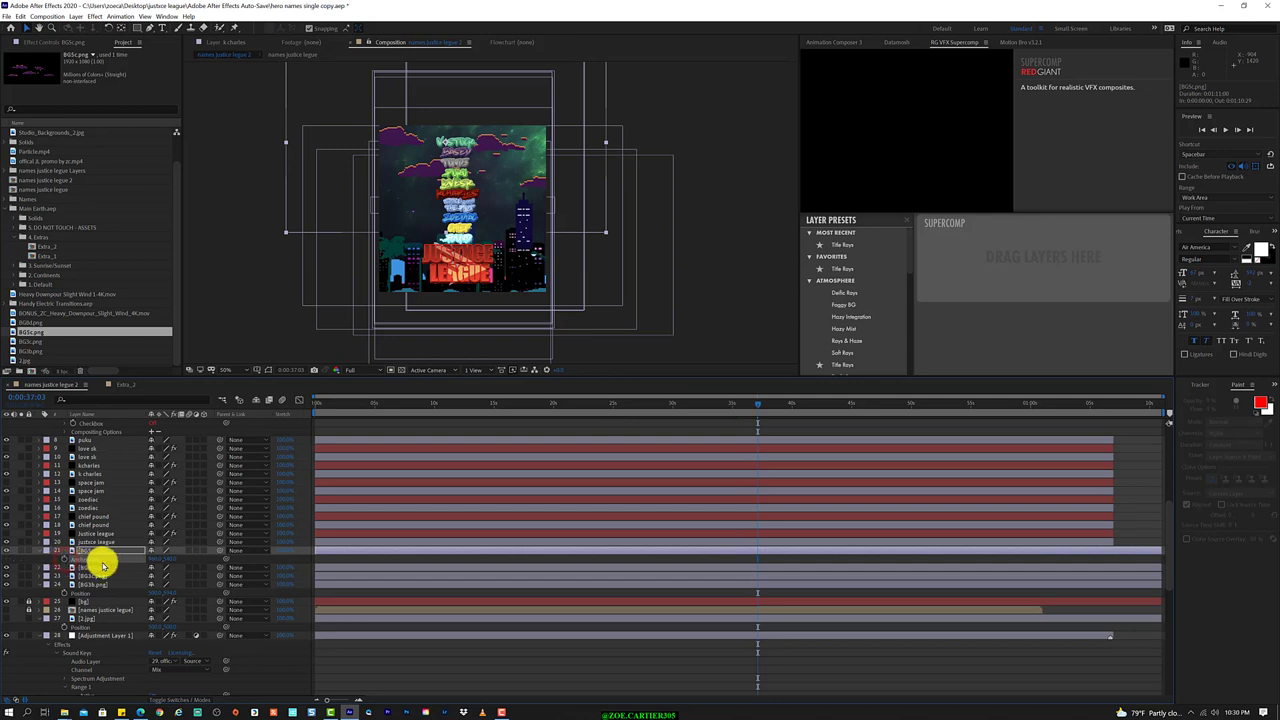
right_click(102, 566)
click(128, 650)
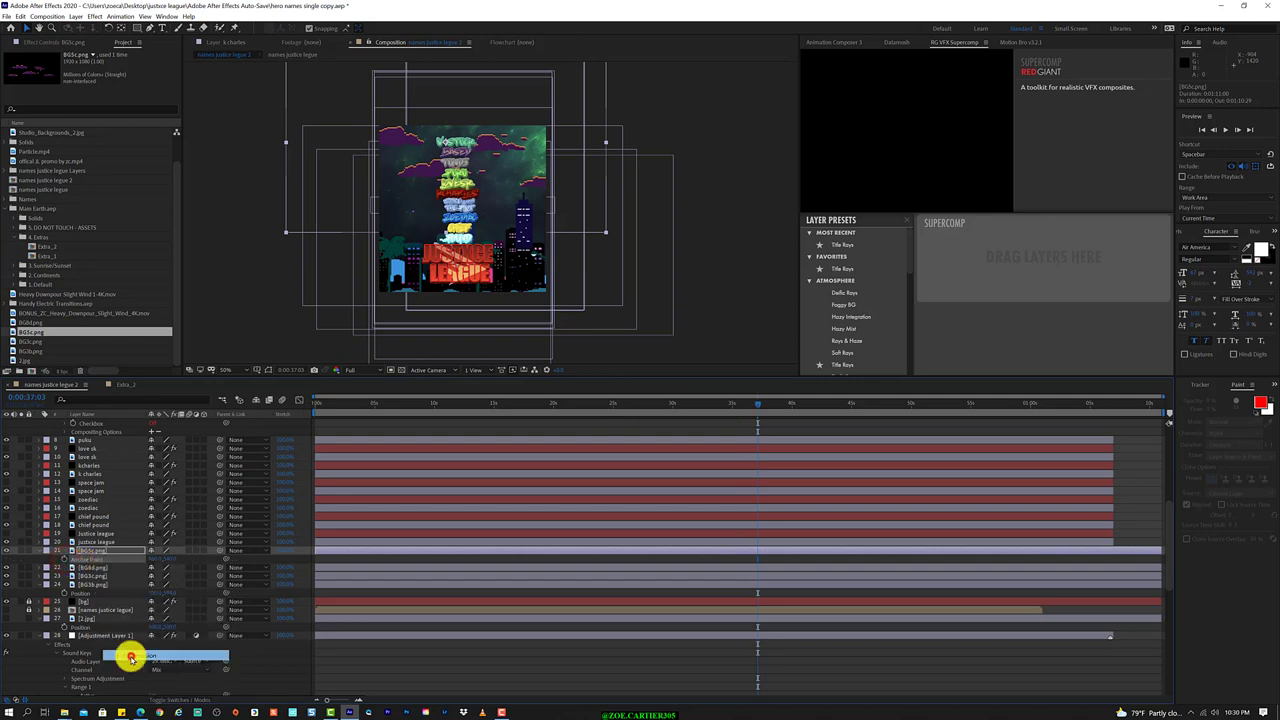
click(440, 563)
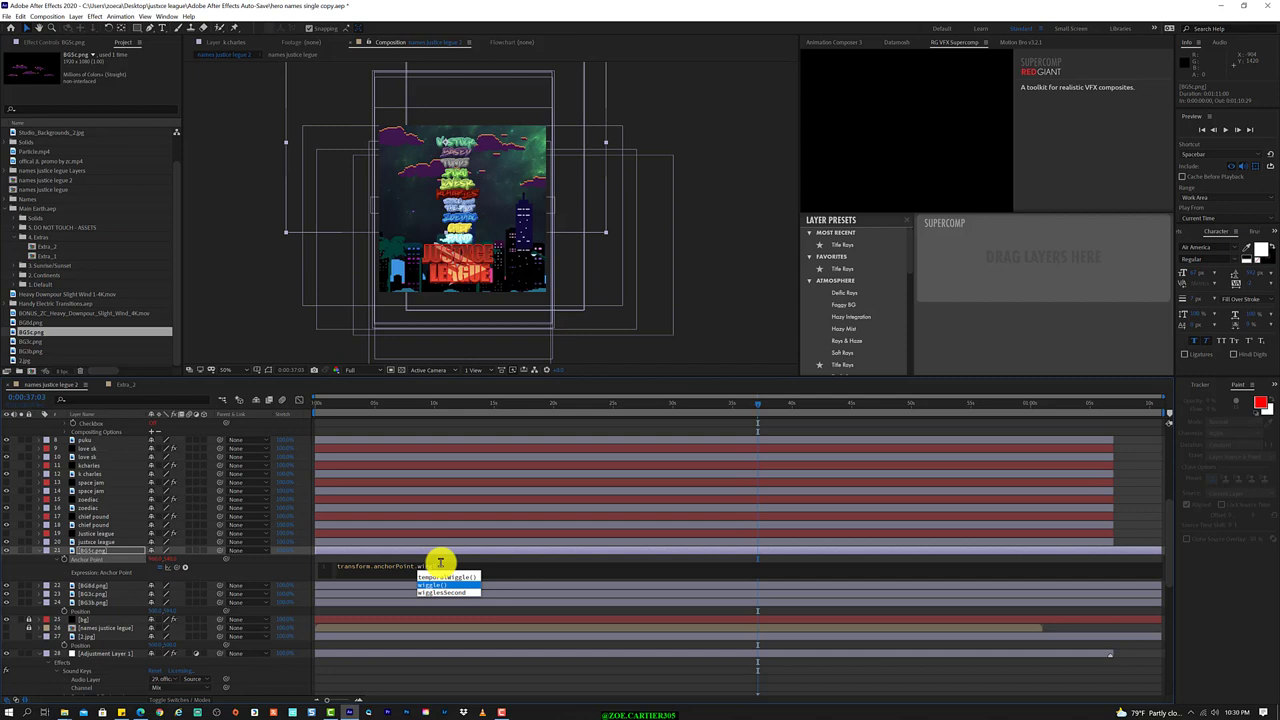
key(Escape)
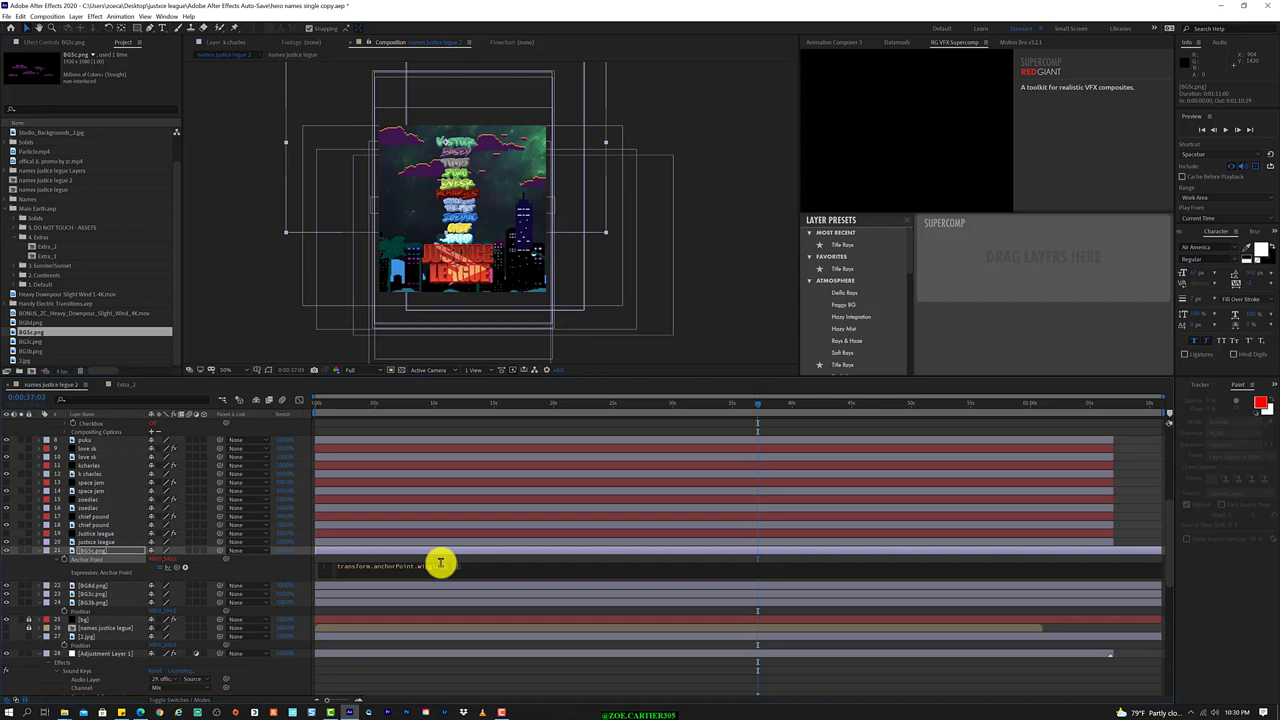
click(528, 636)
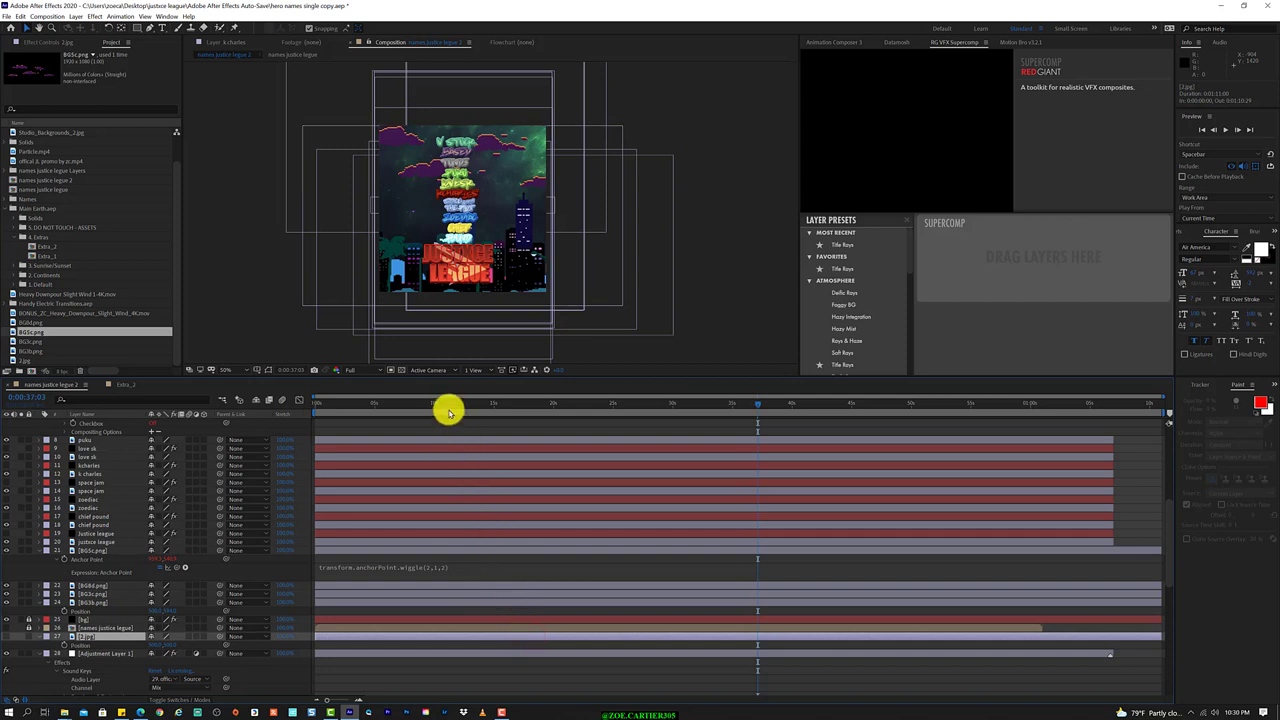
Preview around 15-18 seconds and edit the Anchor Point expression to wiggle(2,1,2).
drag(466, 407, 532, 408)
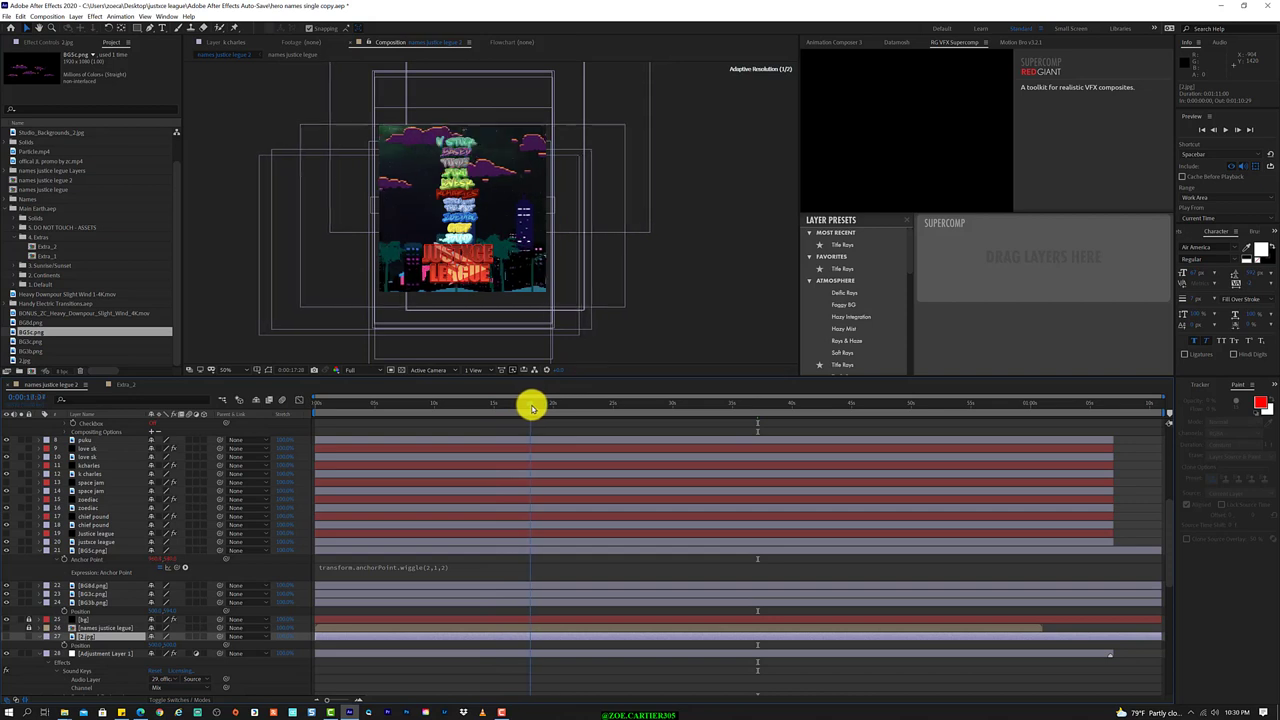
mouse_move(532, 408)
mouse_down()
mouse_move(603, 402)
mouse_move(508, 410)
mouse_up()
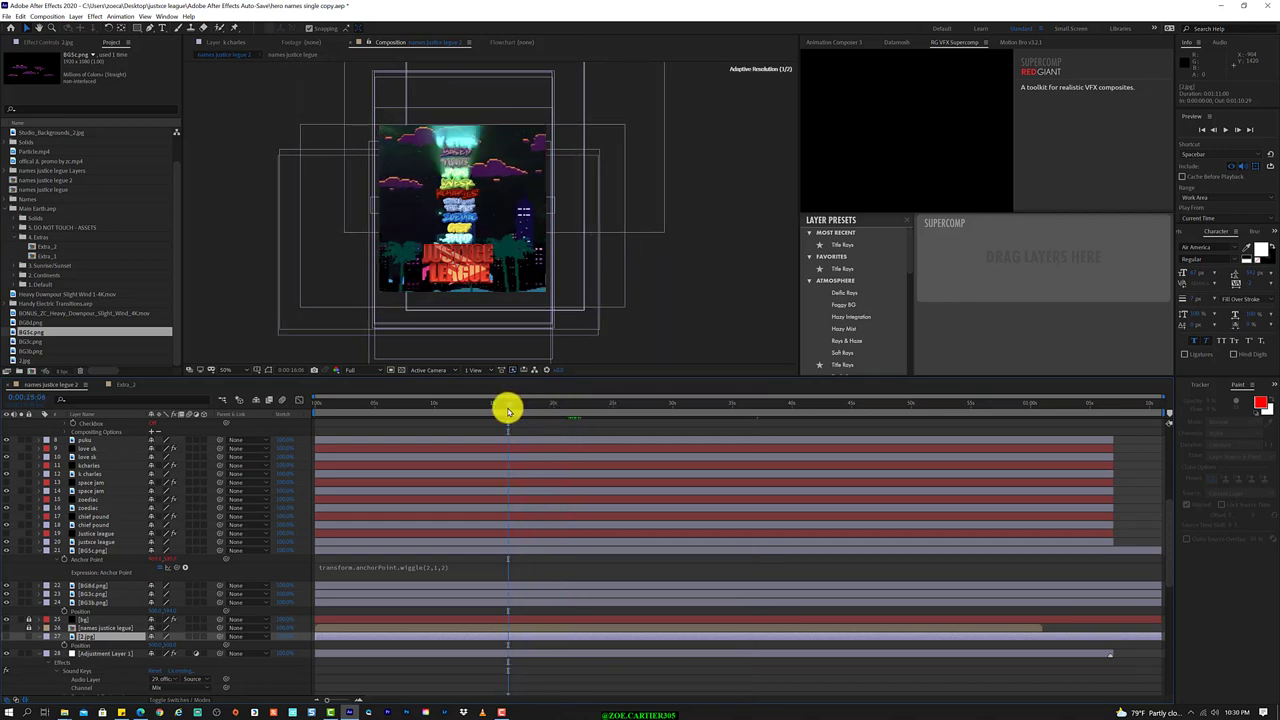
click(435, 567)
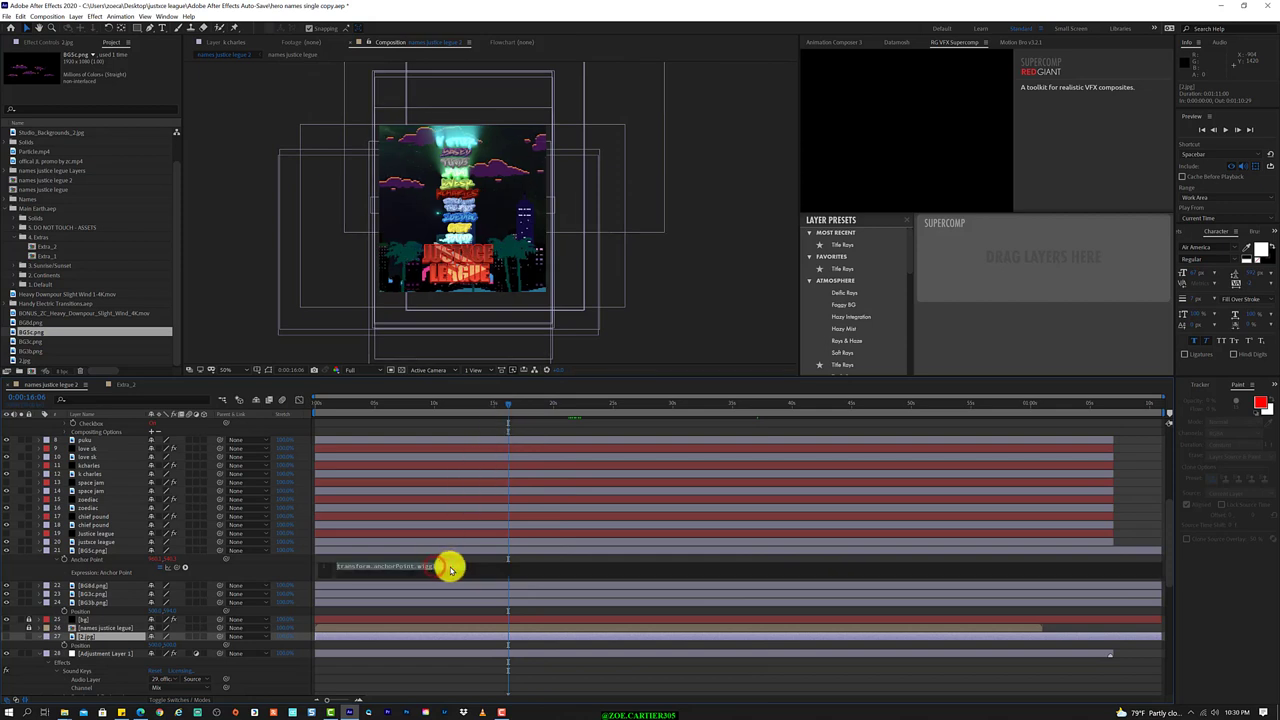
click(454, 567)
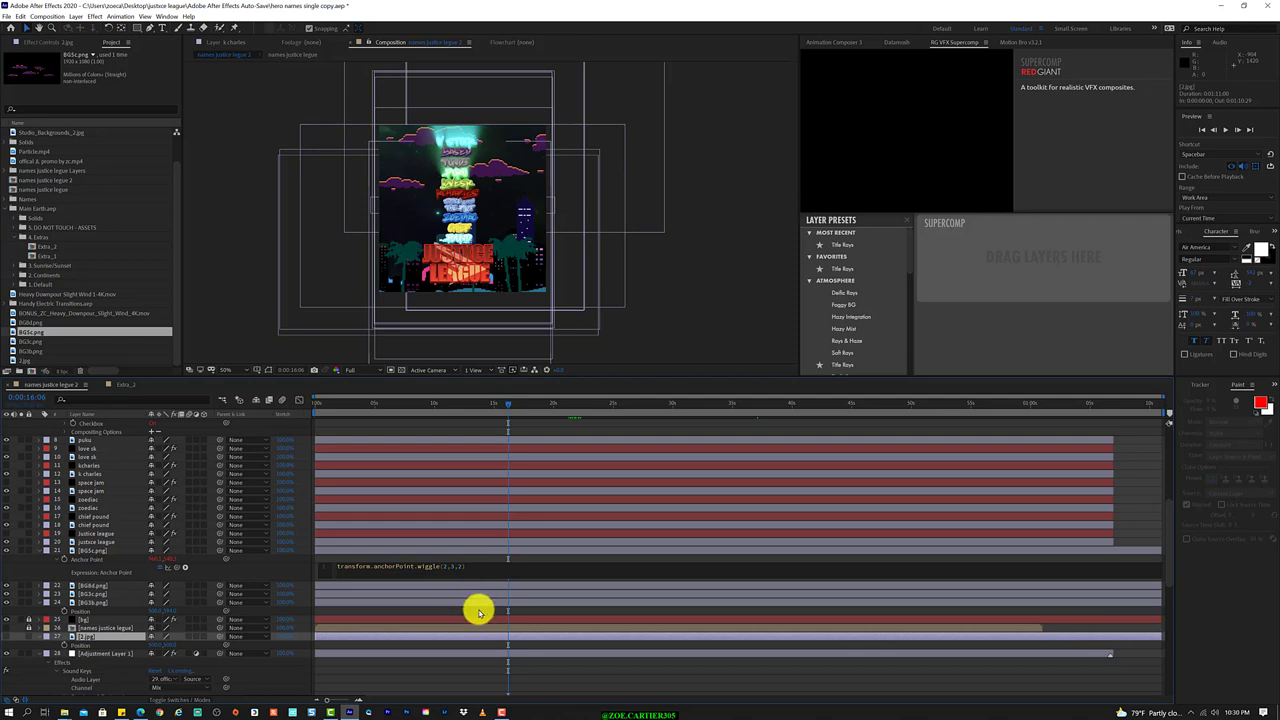
click(478, 605)
Preview the wiggling background through about 43 seconds, then move Adjustment Layer 1 up the stack.
click(516, 402)
drag(519, 402, 581, 391)
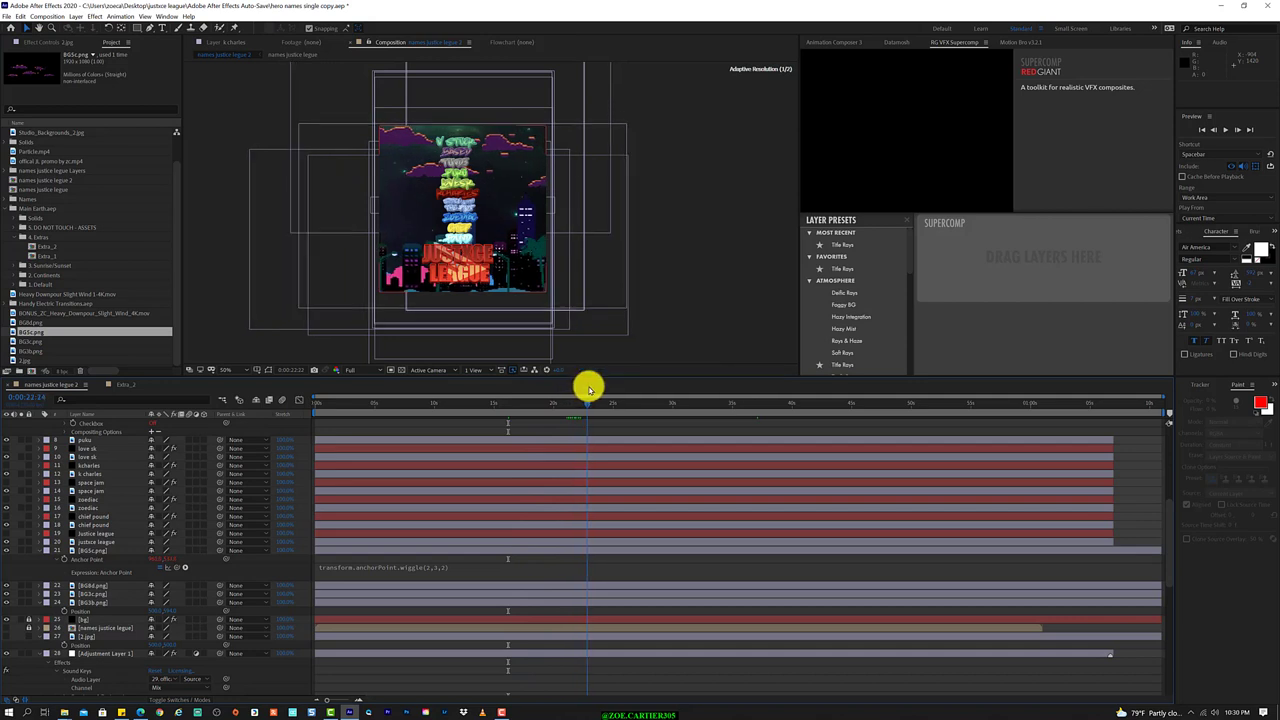
drag(581, 391, 631, 376)
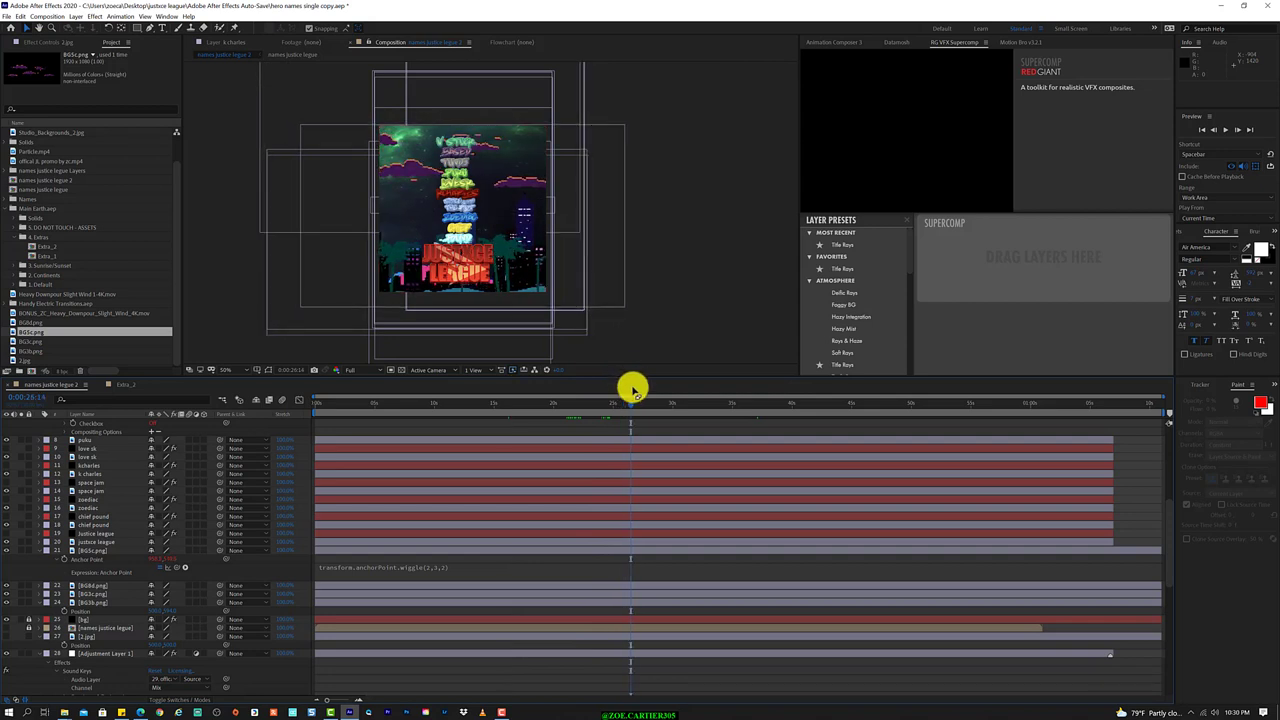
drag(638, 406, 678, 410)
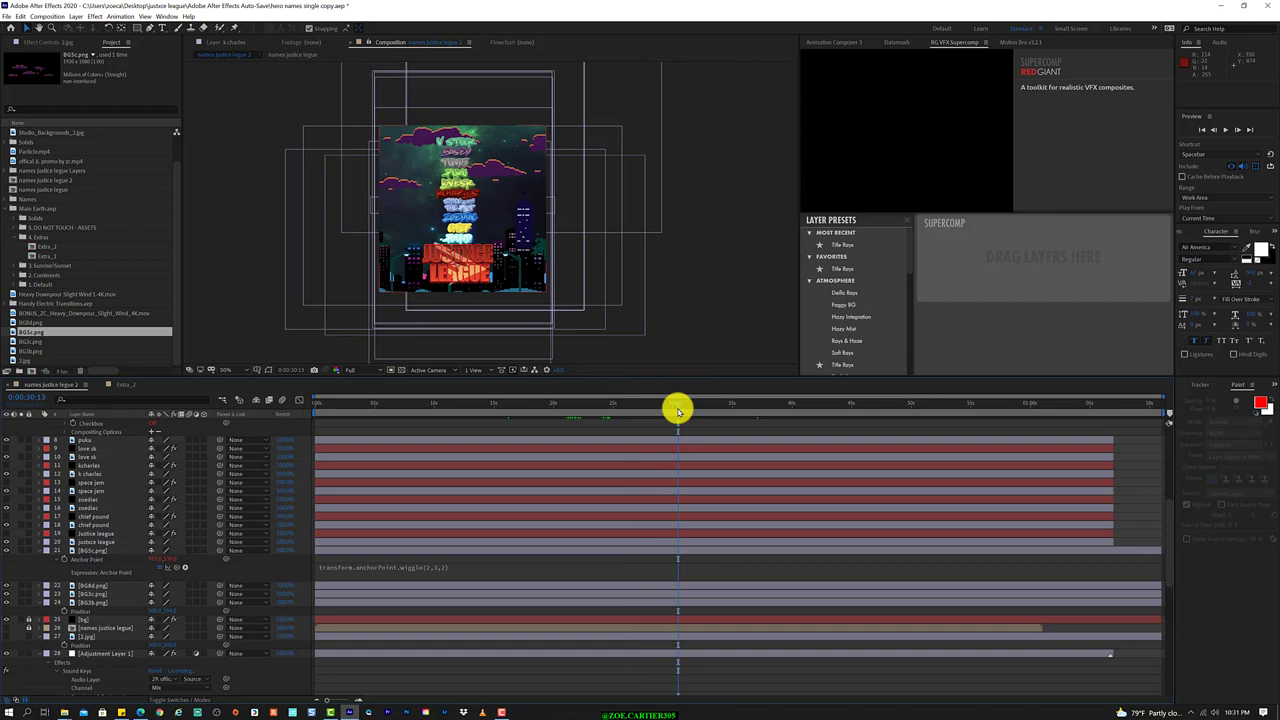
click(612, 403)
drag(612, 403, 682, 404)
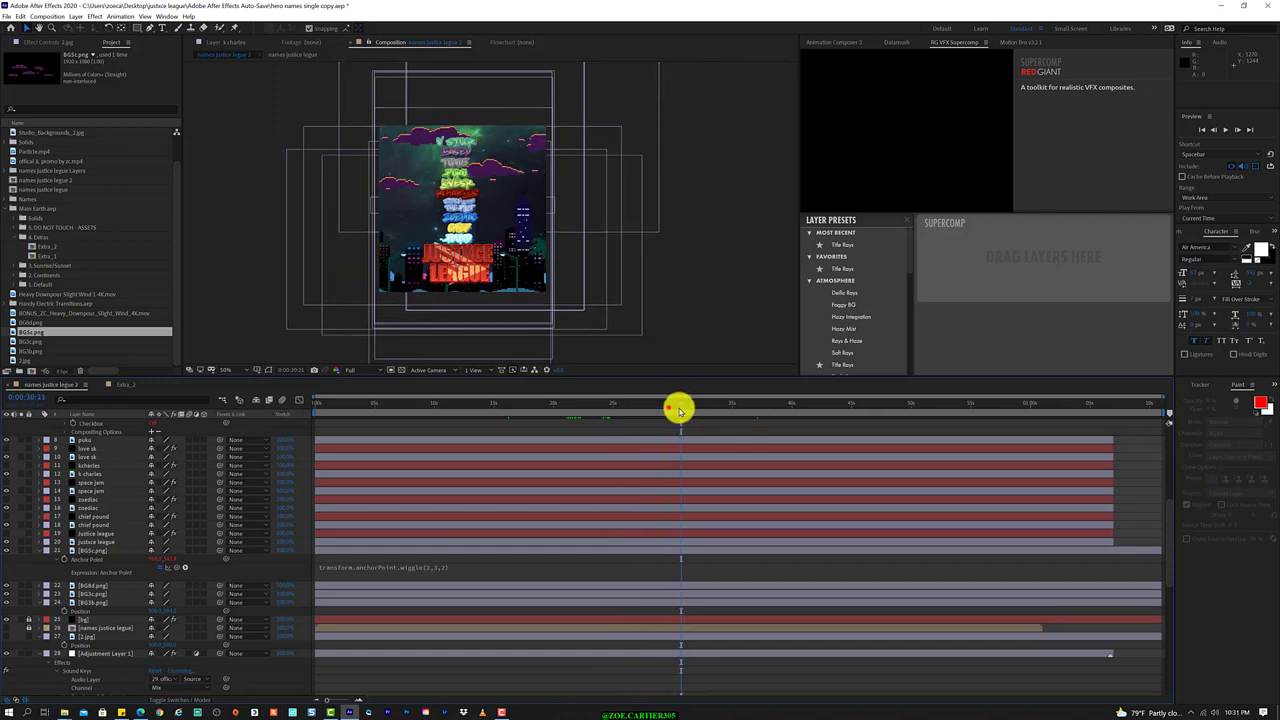
mouse_move(679, 410)
mouse_down()
mouse_move(830, 425)
mouse_move(792, 420)
mouse_up()
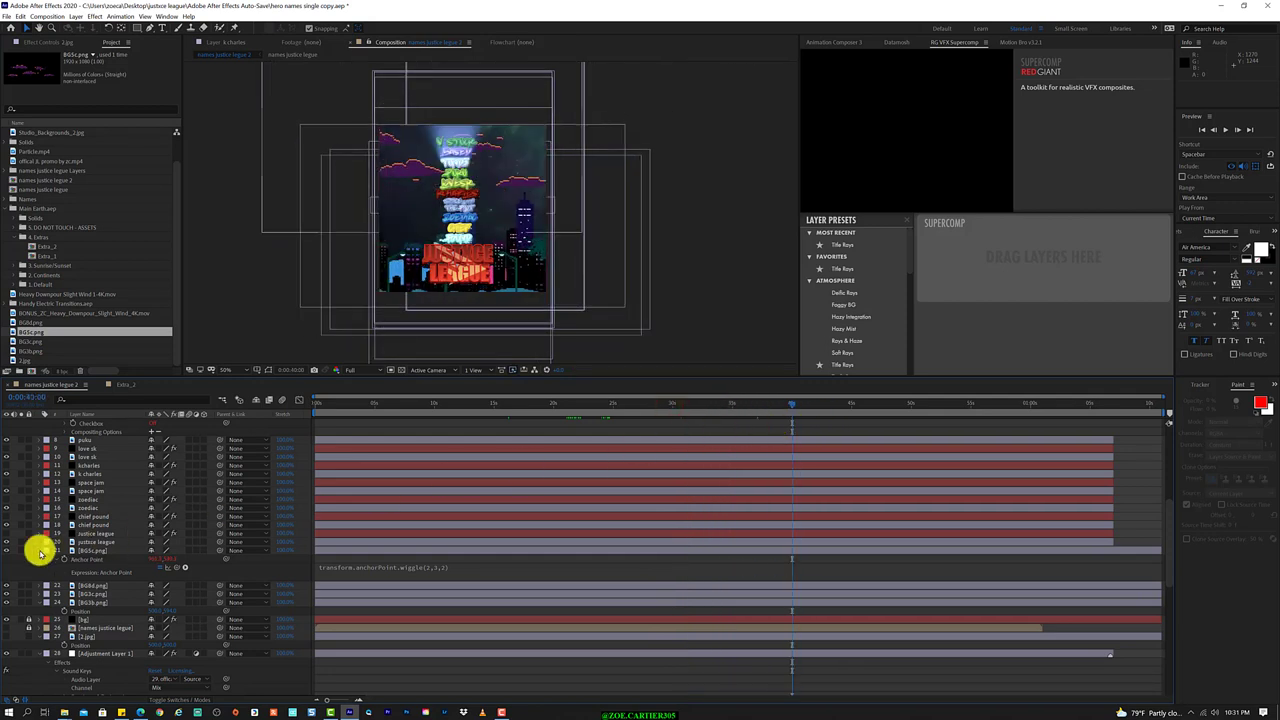
click(40, 551)
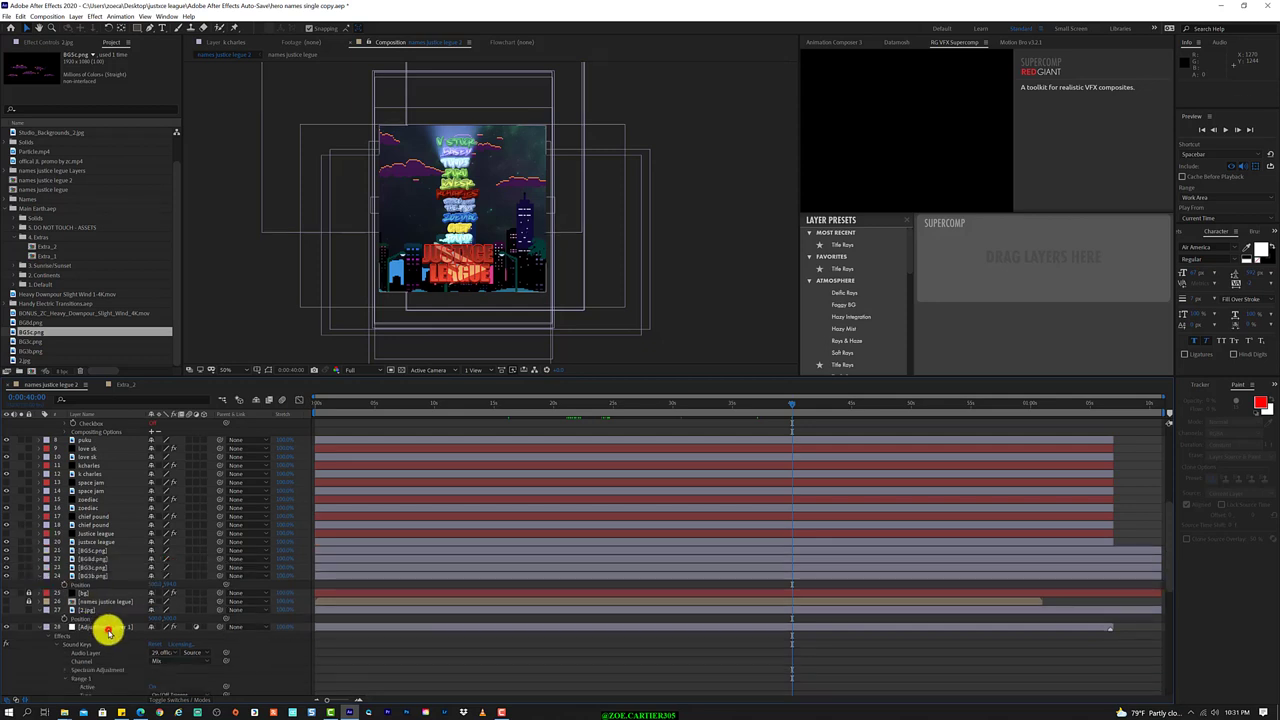
drag(107, 627, 113, 428)
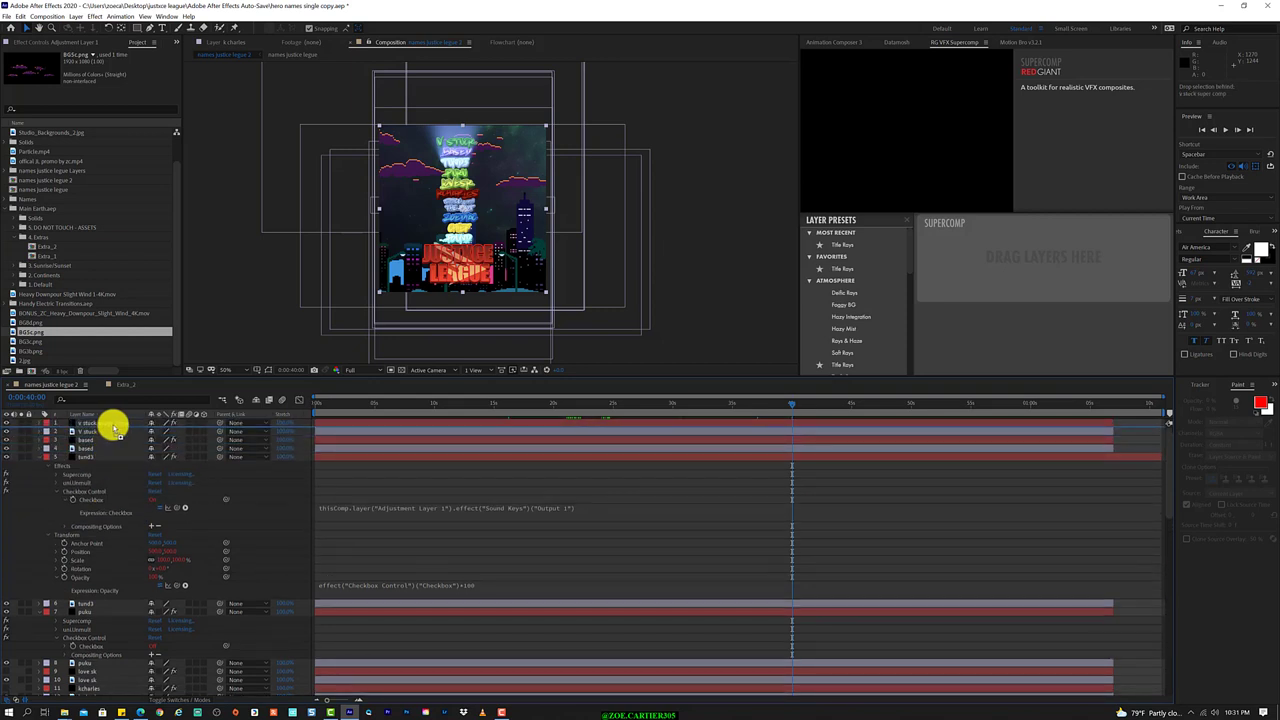
Move Adjustment Layer 1 to layer 21, directly under justice league and above BG5c.png.
drag(113, 428, 108, 418)
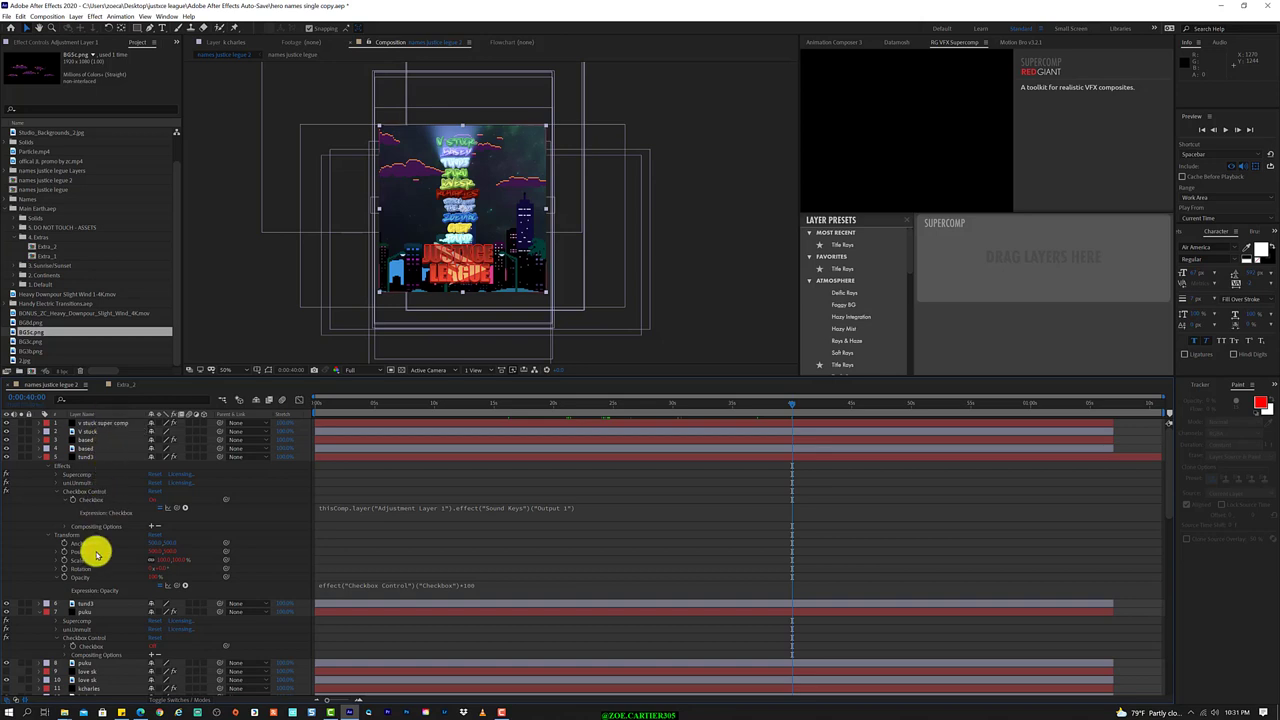
scroll(100, 540, down, 10)
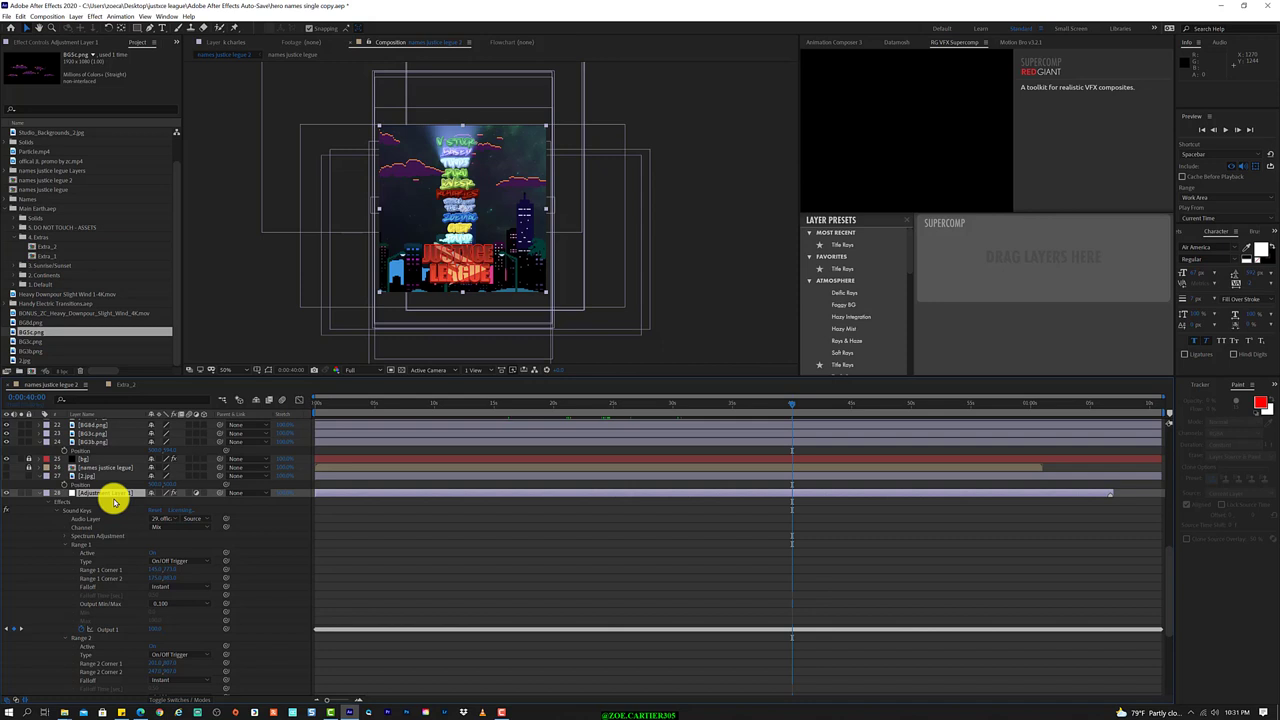
scroll(110, 500, up, 5)
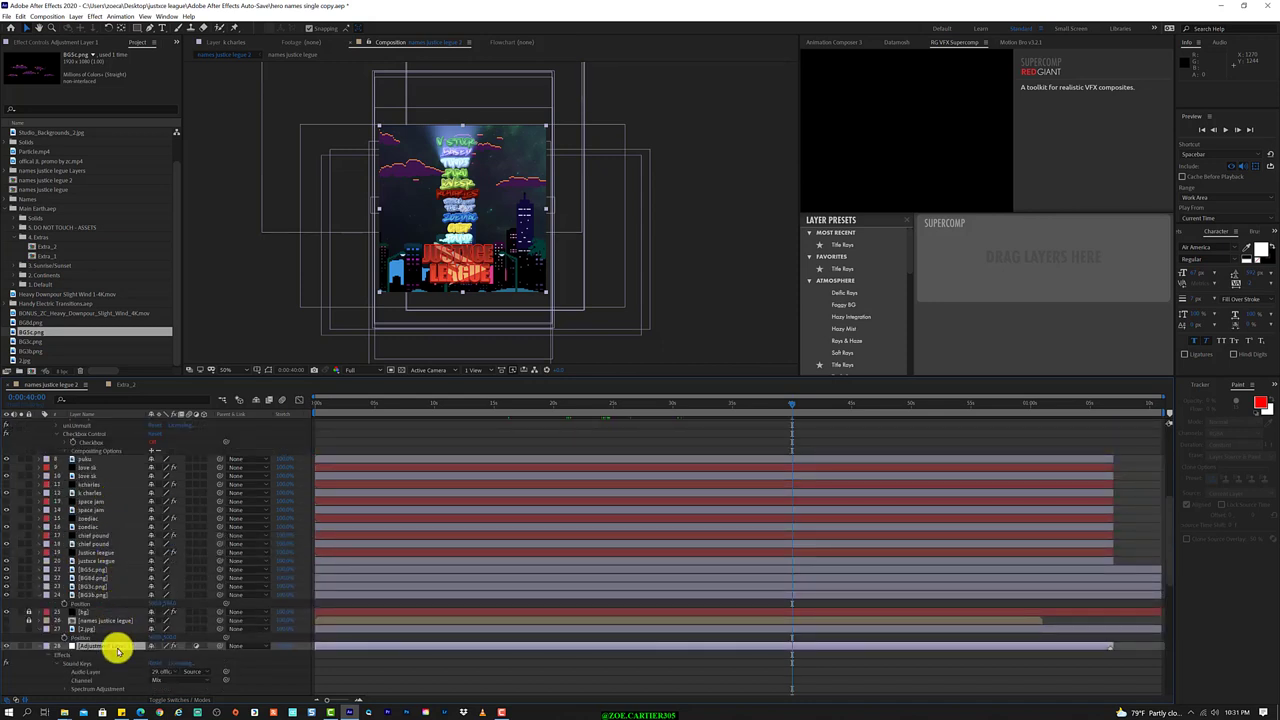
drag(117, 650, 114, 568)
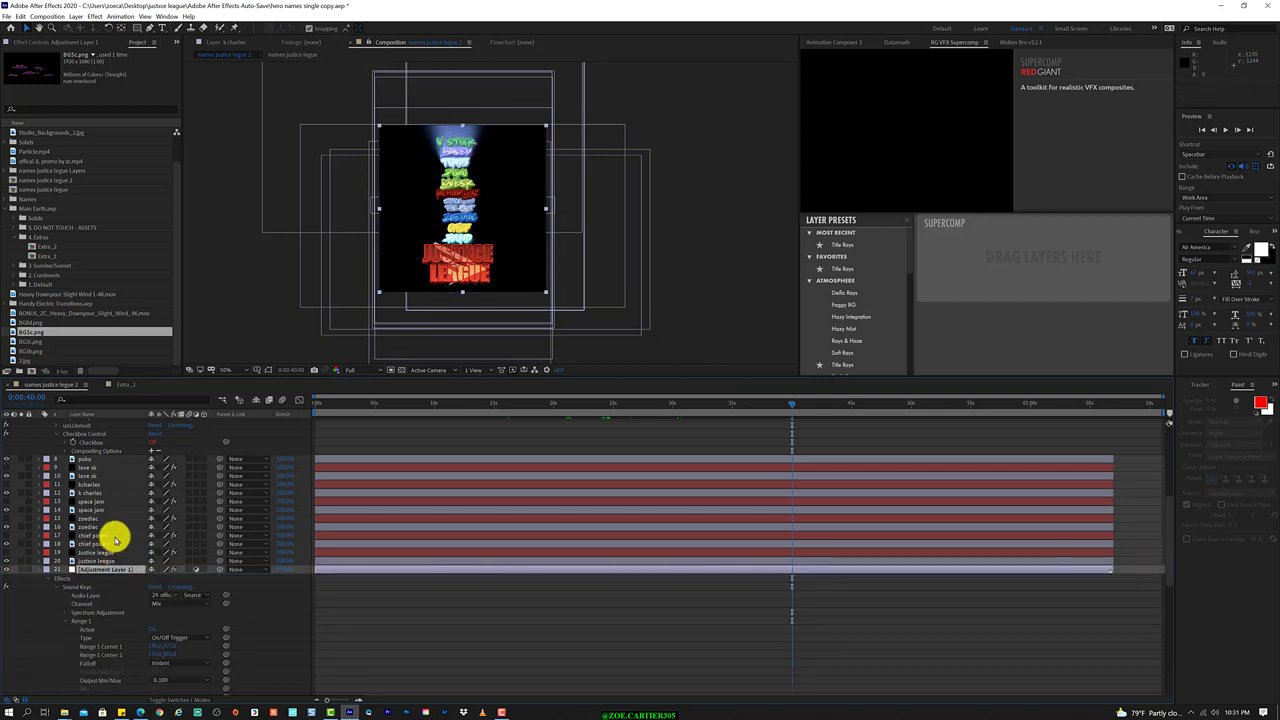
scroll(115, 540, down, 4)
scroll(112, 537, up, 4)
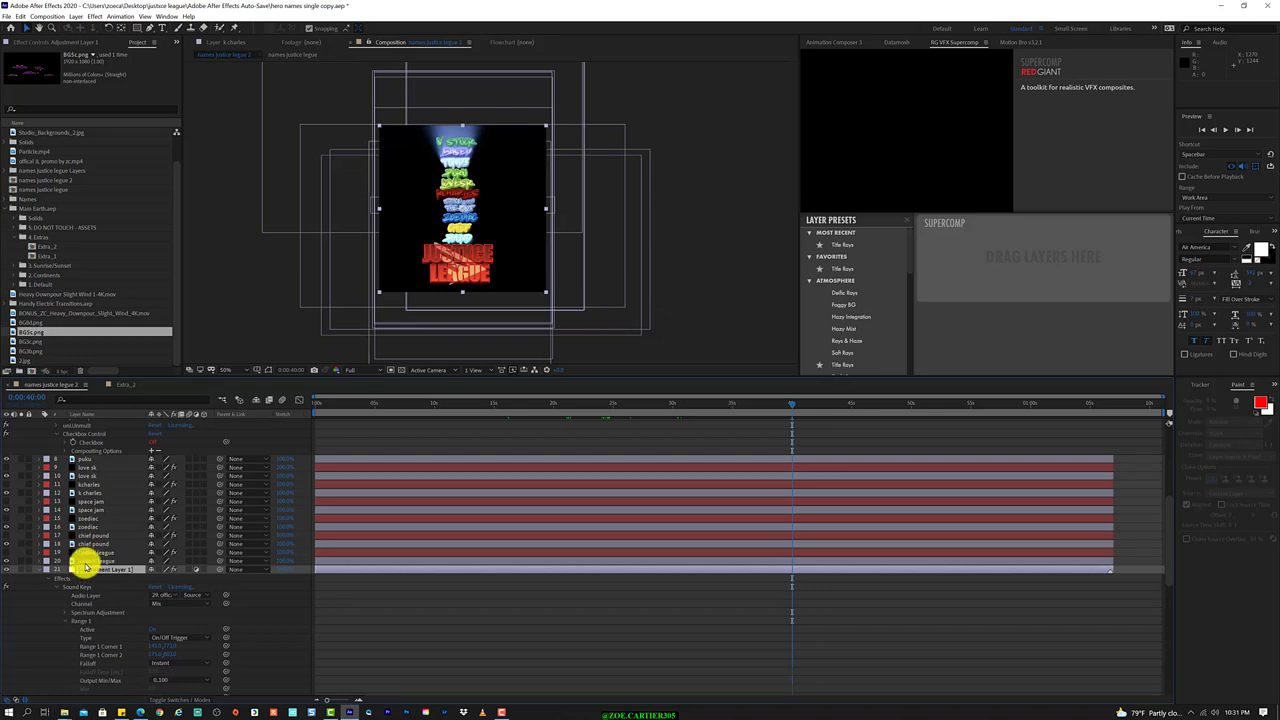
Apply the Universe Unmult effect to Adjustment Layer 1.
click(91, 13)
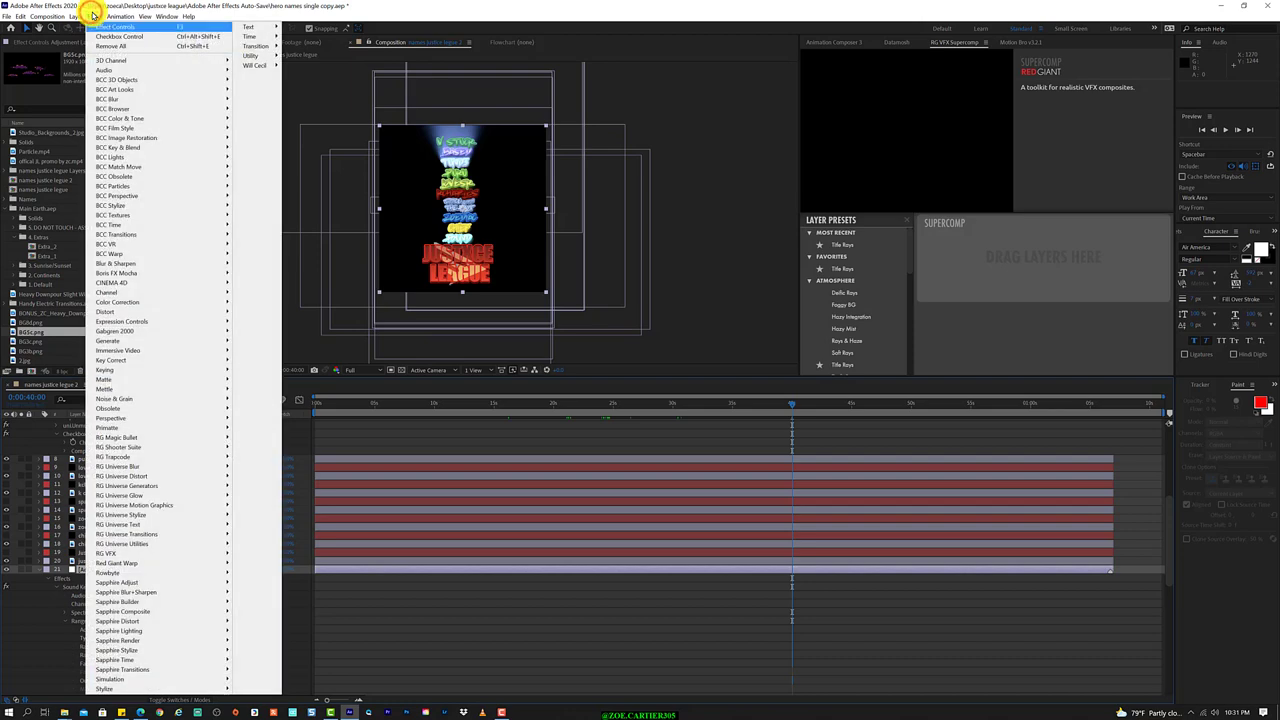
key(Down)
key(Down)
key(Down)
key(Down)
key(Down)
key(Down)
key(Down)
key(Down)
key(Down)
key(Down)
key(Down)
key(Down)
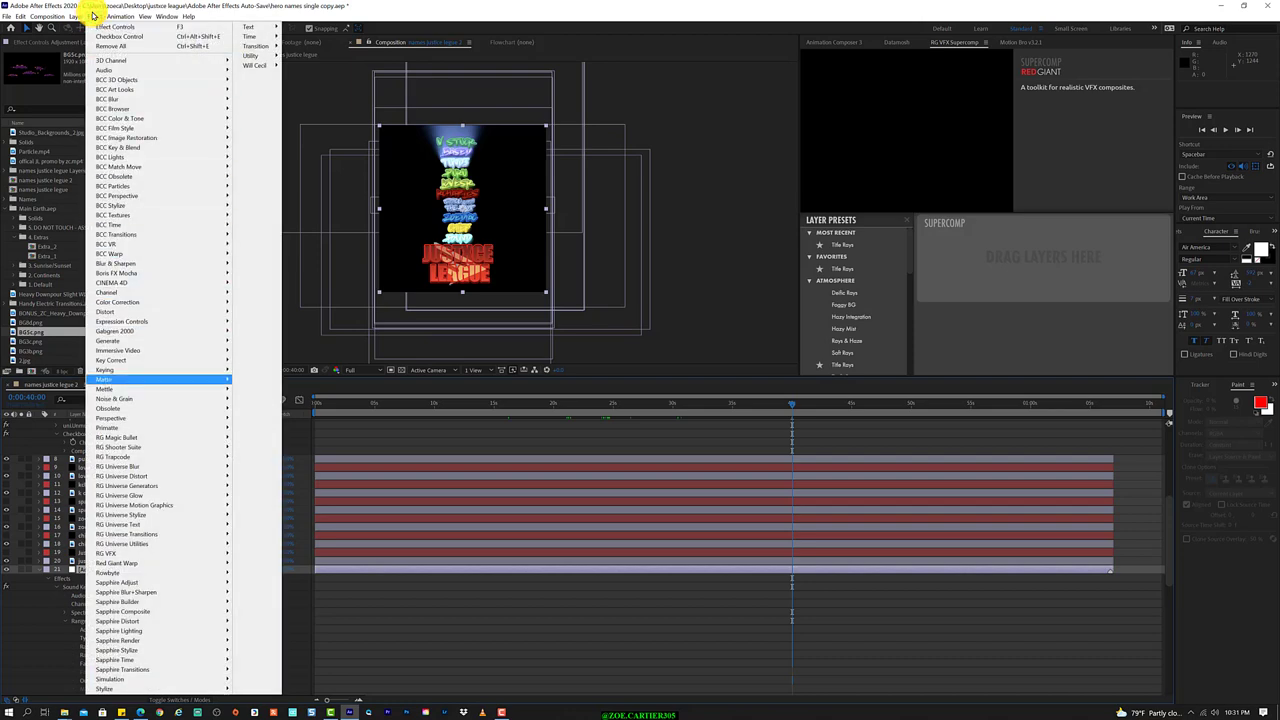
key(Down)
key(Down)
key(Down)
mouse_move(181, 548)
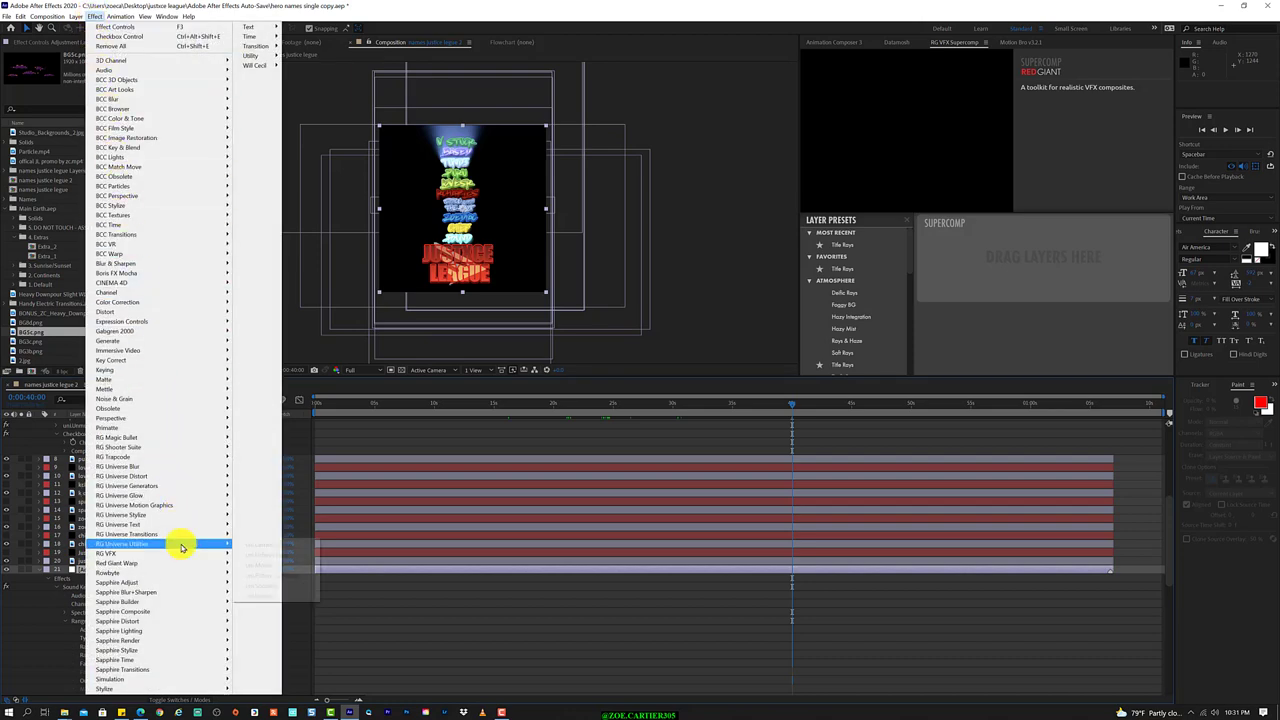
click(277, 595)
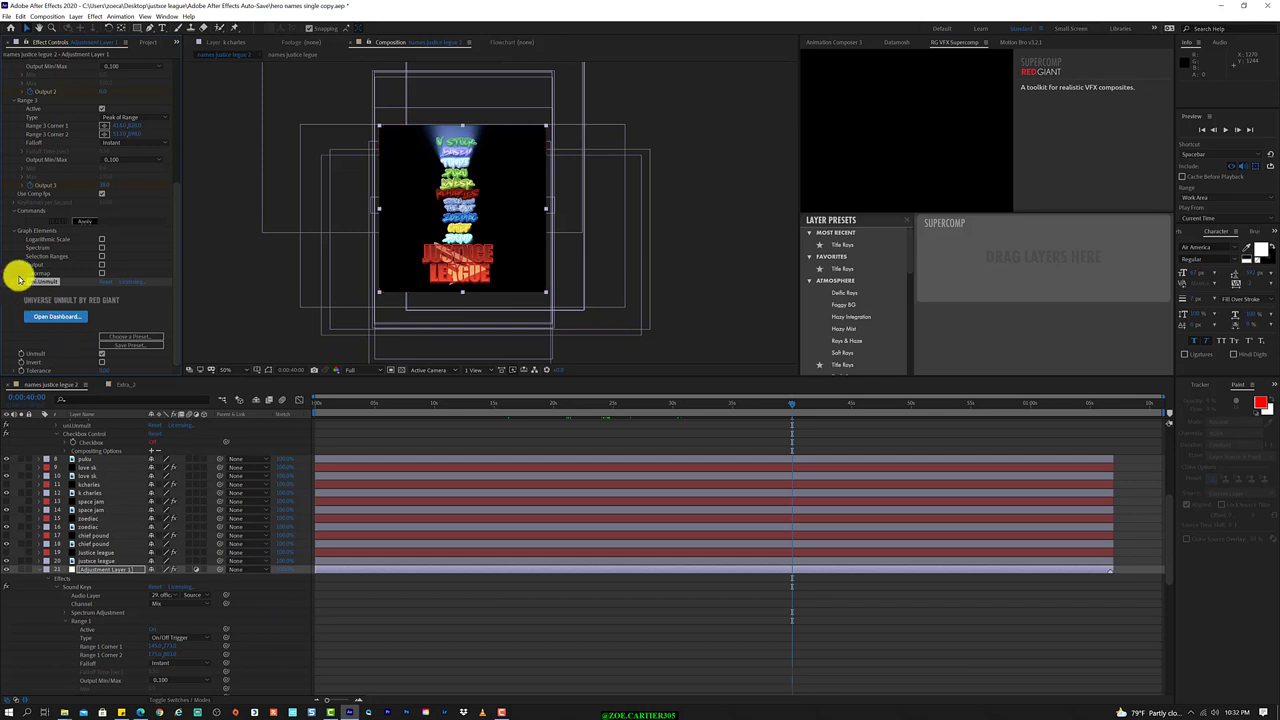
Scroll through Adjustment Layer 1's Sound Keys to show Range 1–3 and Output 1–3.
scroll(62, 285, up, 3)
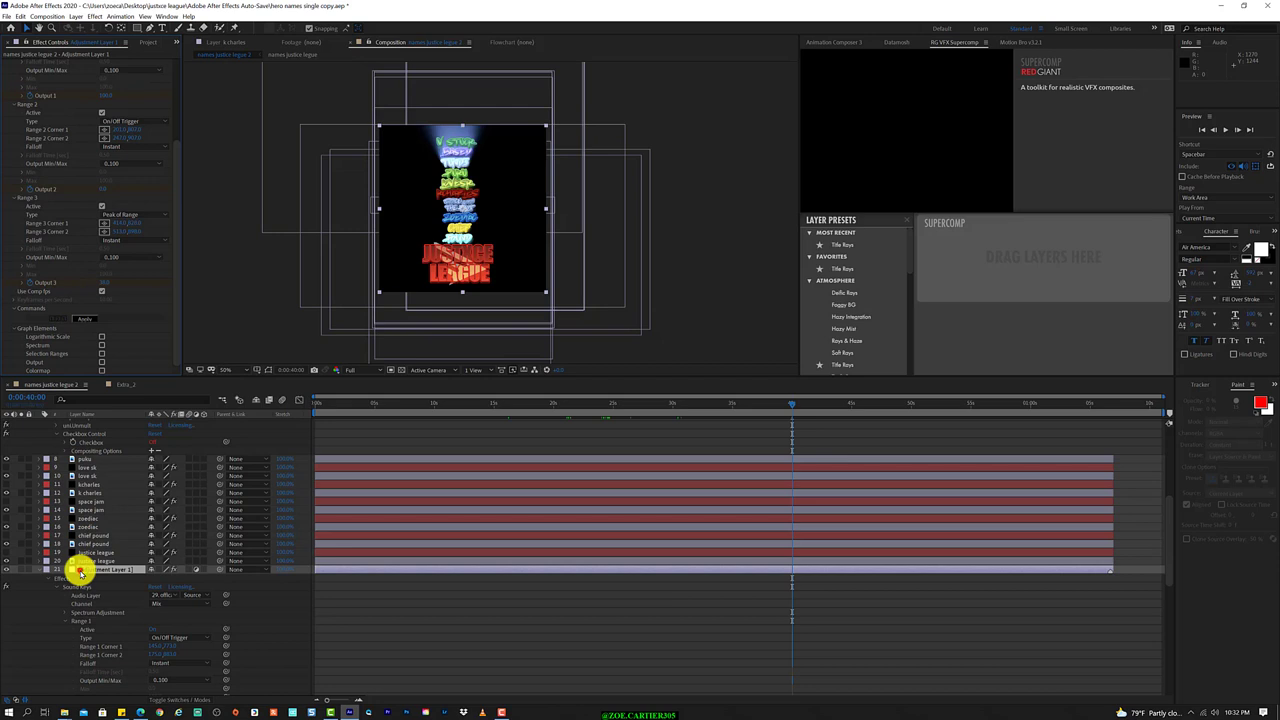
scroll(96, 700, down, 1)
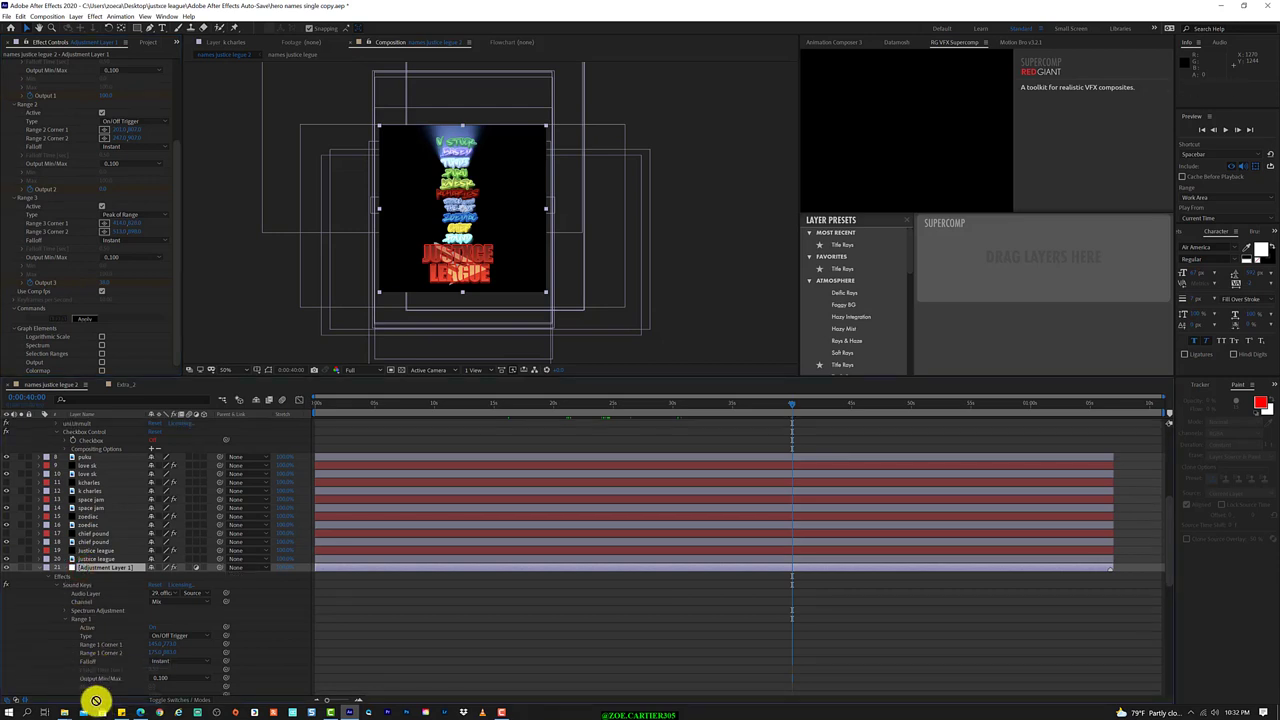
scroll(80, 690, down, 2)
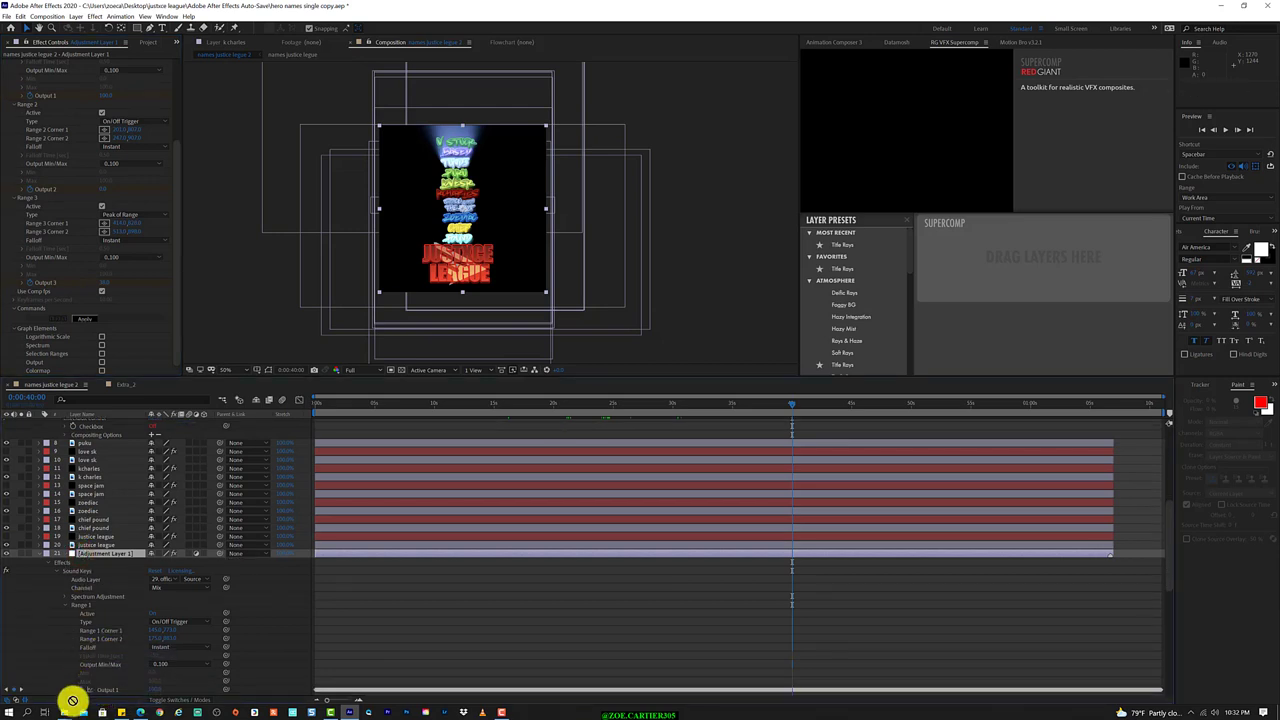
scroll(73, 697, down, 1)
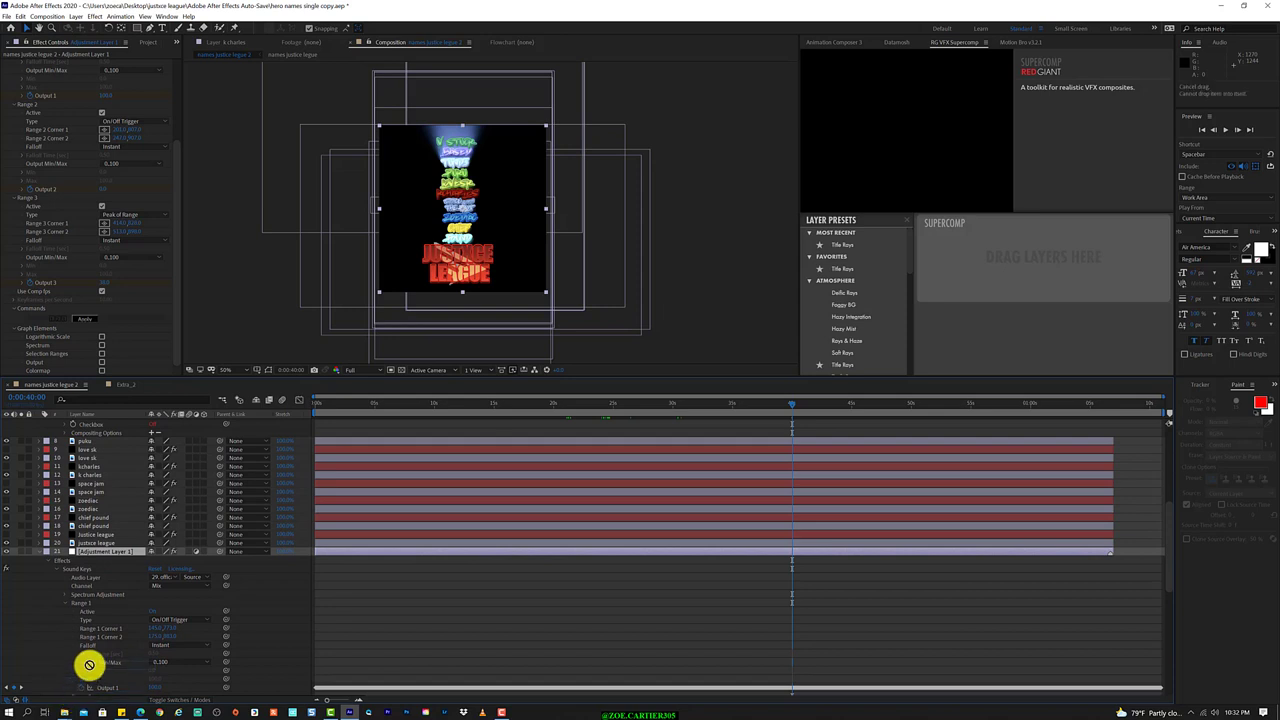
scroll(77, 700, down, 1)
scroll(66, 695, down, 1)
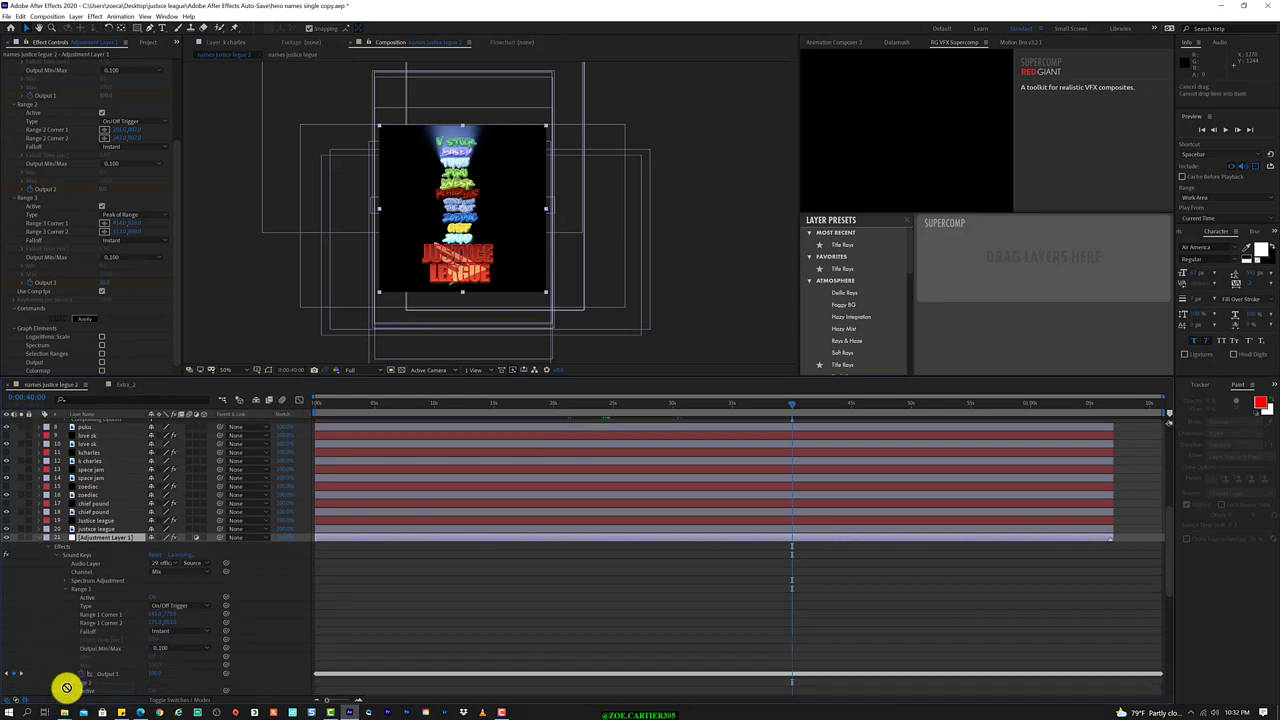
scroll(63, 686, down, 1)
scroll(81, 700, down, 1)
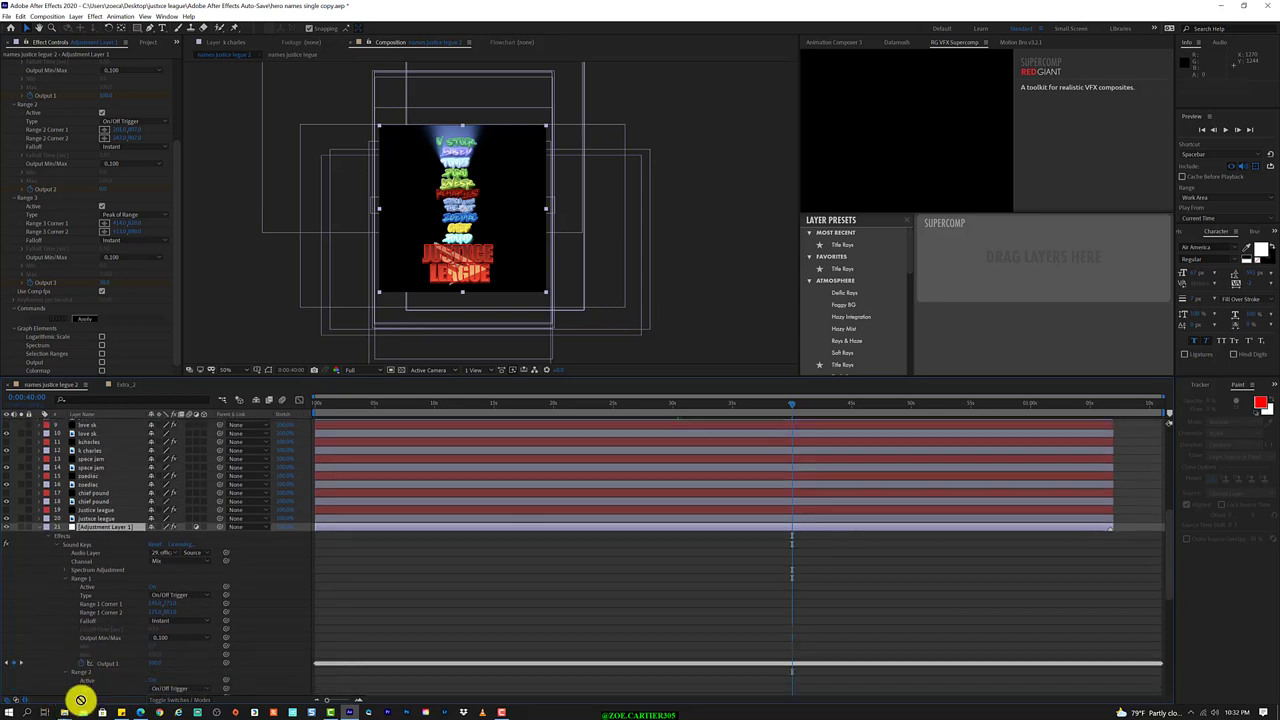
mouse_move(78, 695)
mouse_down()
mouse_move(122, 659)
mouse_move(99, 672)
mouse_move(100, 697)
mouse_move(106, 681)
mouse_up()
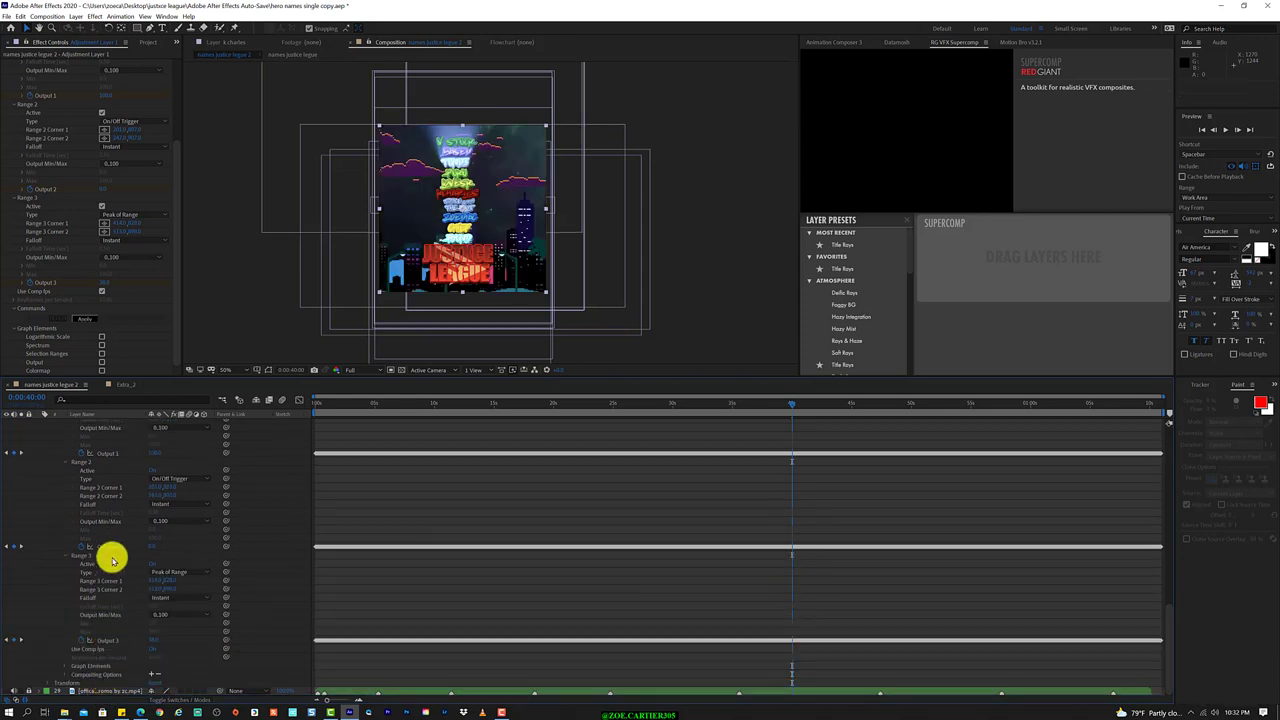
Move the current time to about 0:00:19:01.
scroll(112, 560, up, 5)
scroll(112, 560, up, 5)
scroll(112, 560, up, 5)
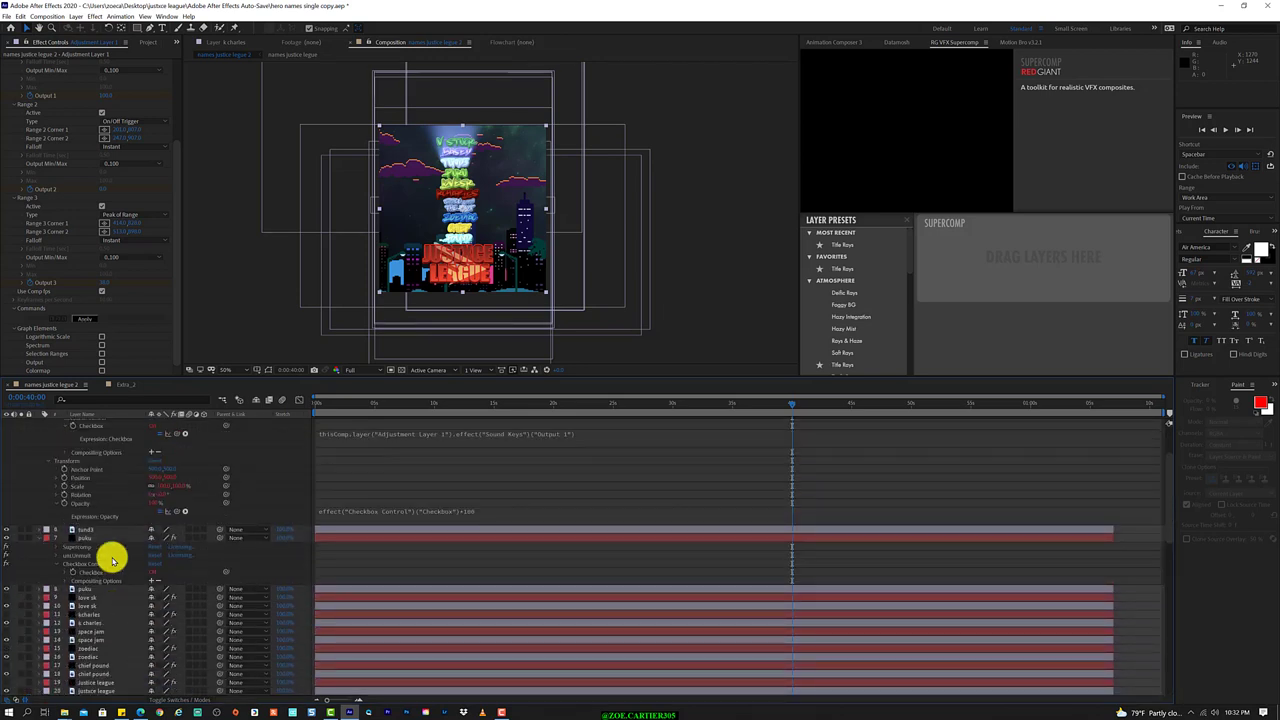
scroll(112, 560, up, 3)
scroll(112, 560, down, 5)
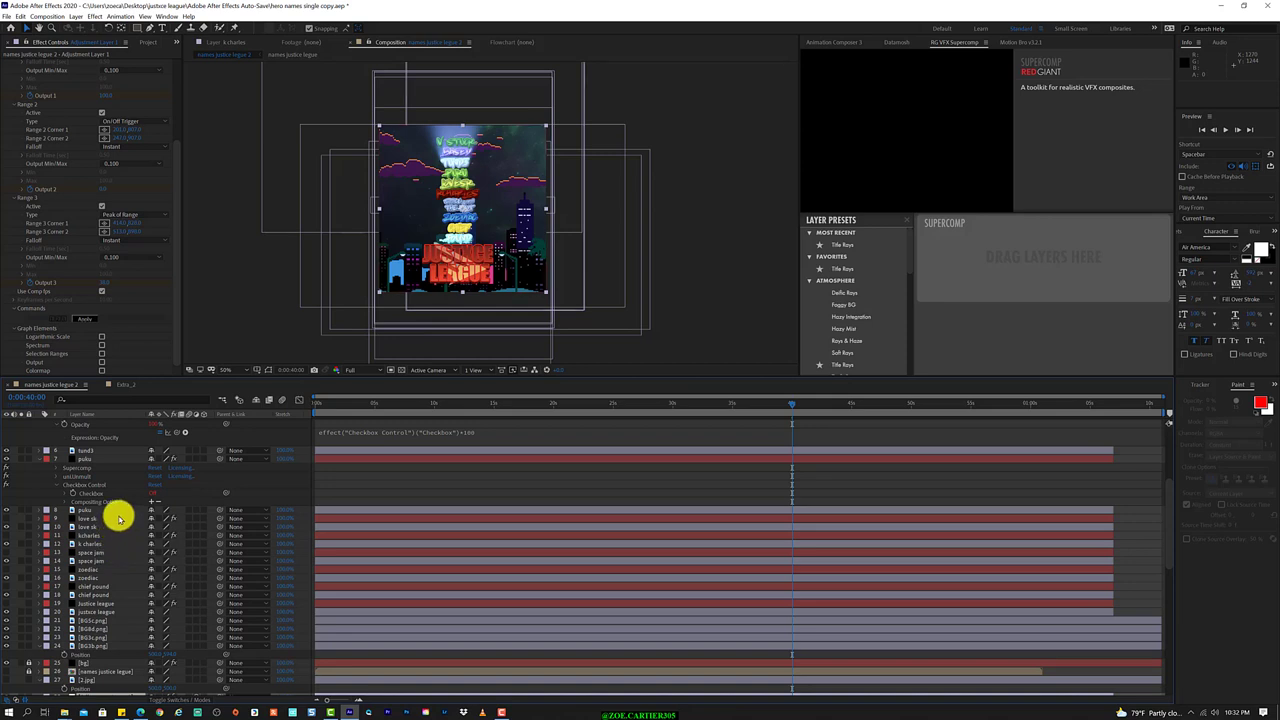
click(500, 403)
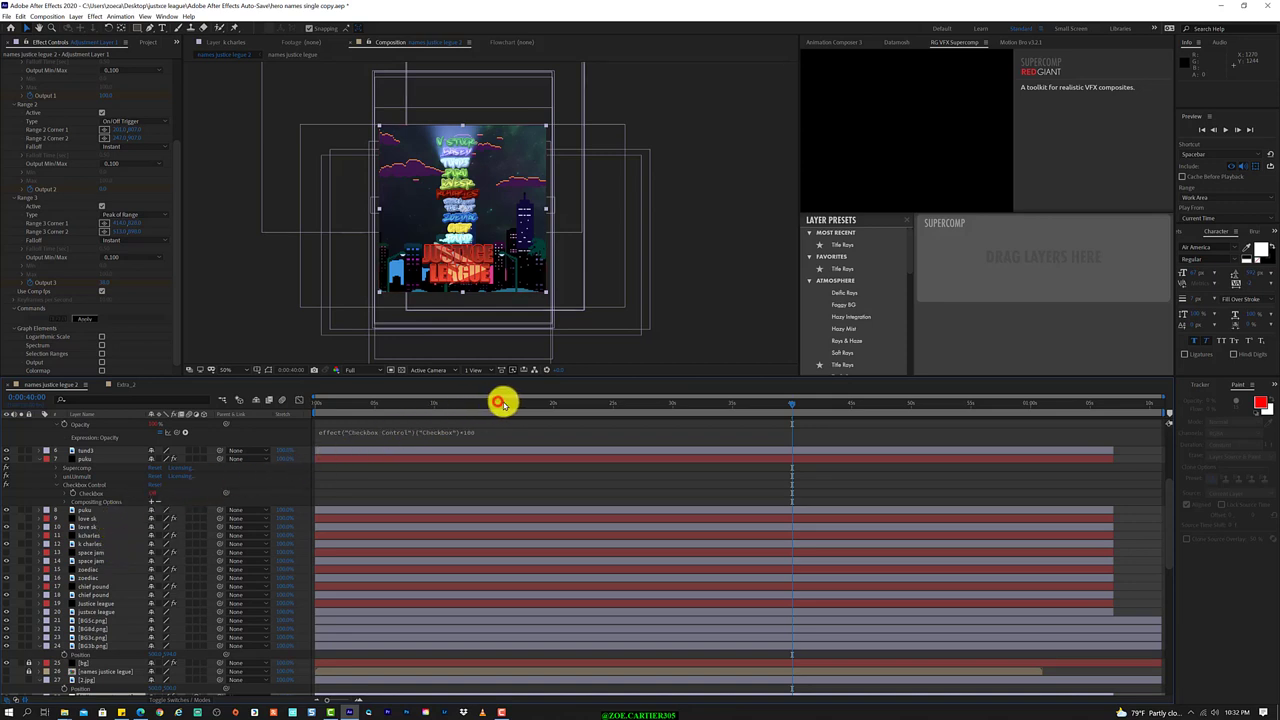
drag(500, 403, 543, 403)
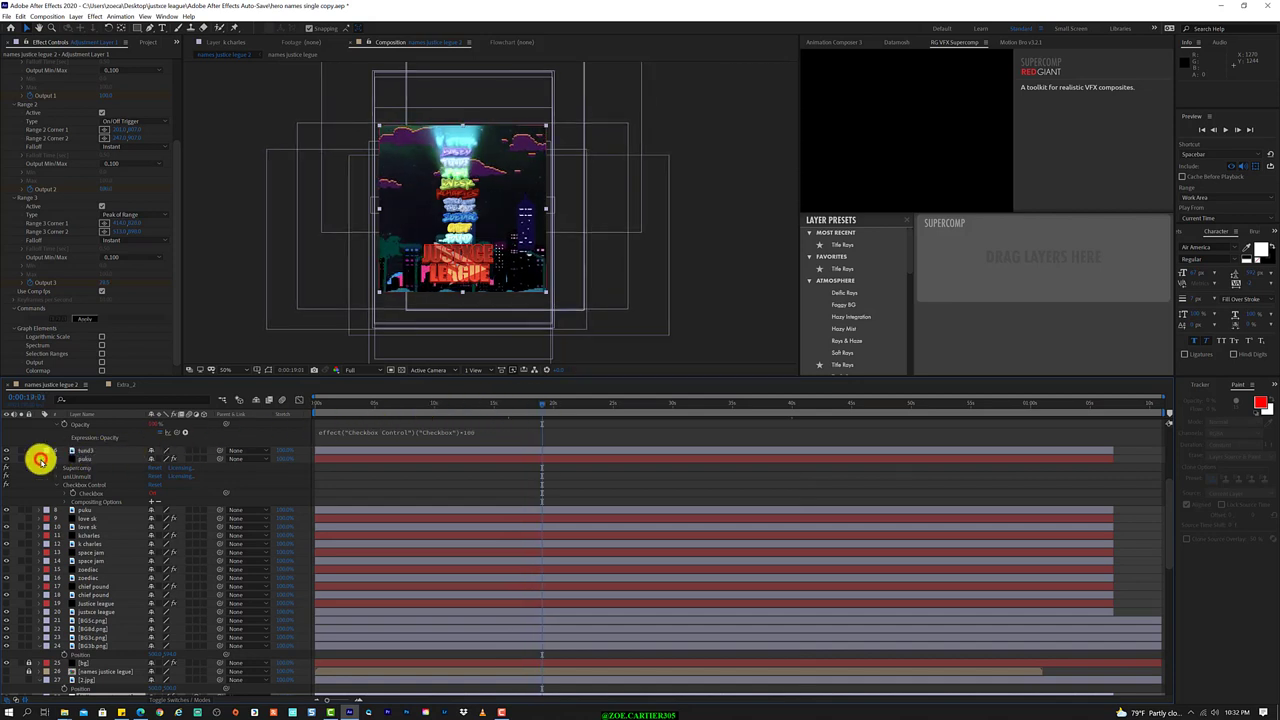
Collapse the tund3 layer's expanded properties and expressions.
click(40, 460)
scroll(90, 500, down, 2)
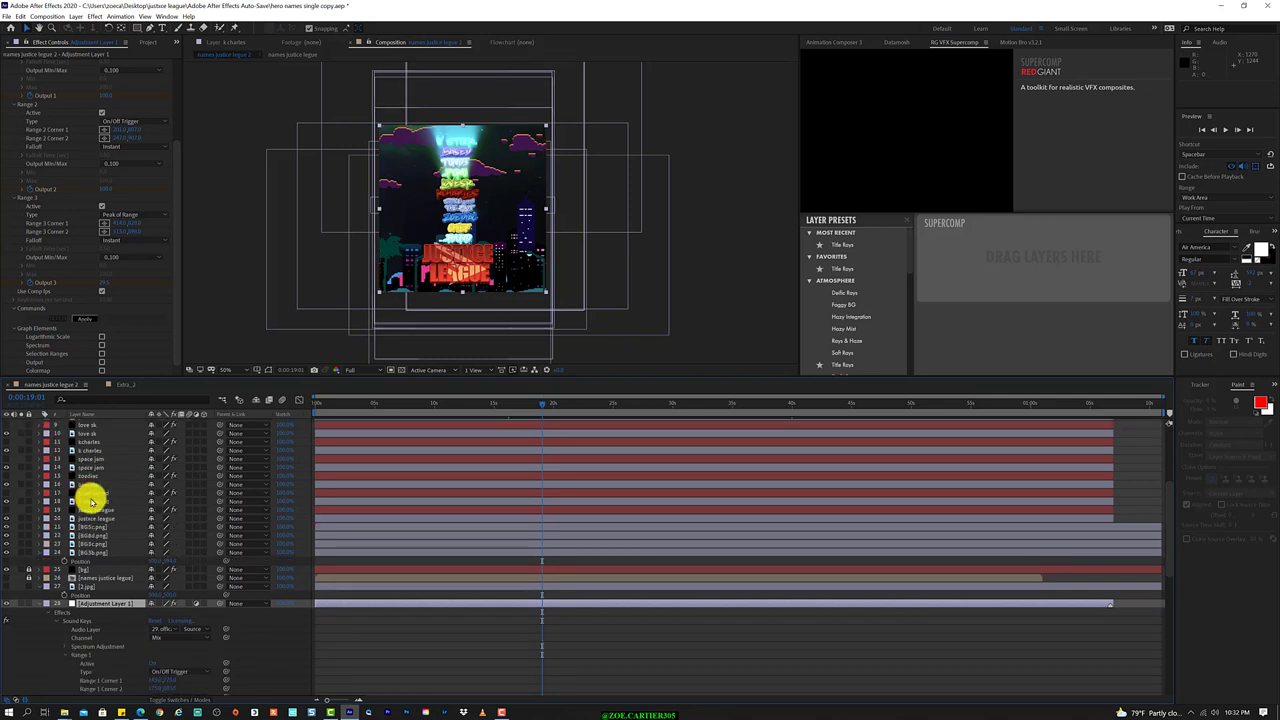
scroll(90, 500, up, 3)
scroll(90, 500, up, 3)
scroll(90, 500, up, 2)
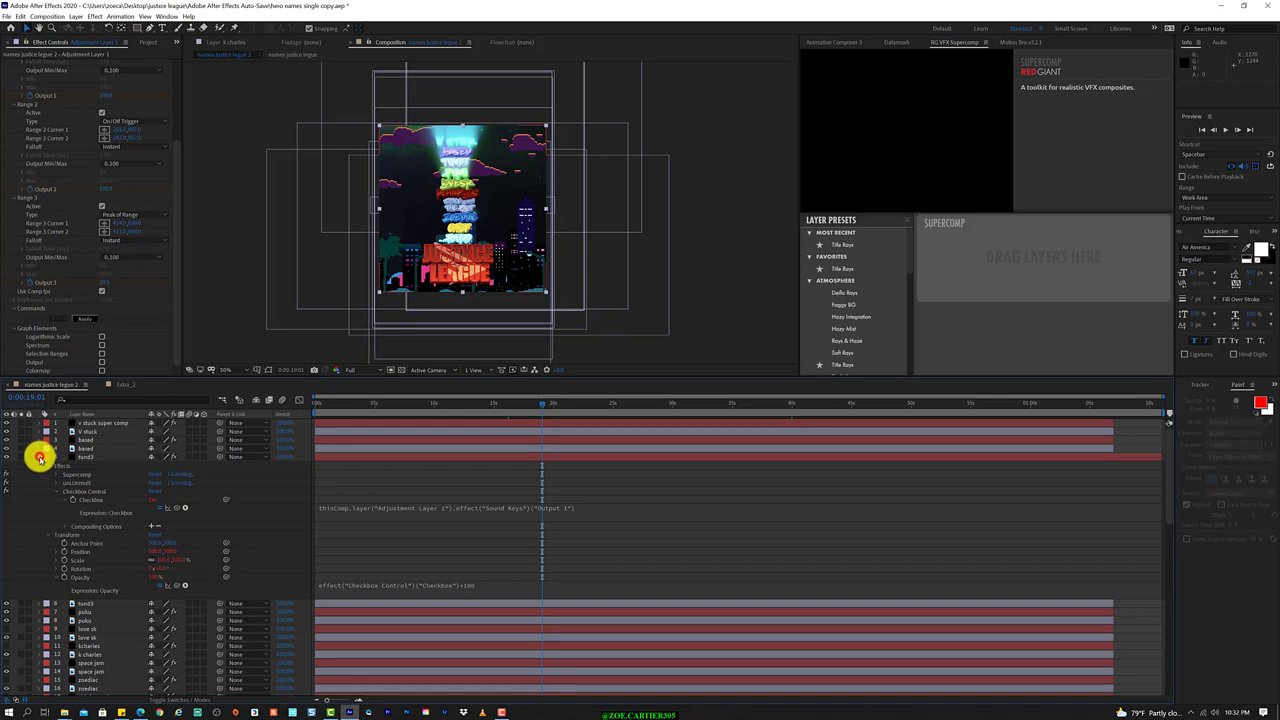
click(40, 459)
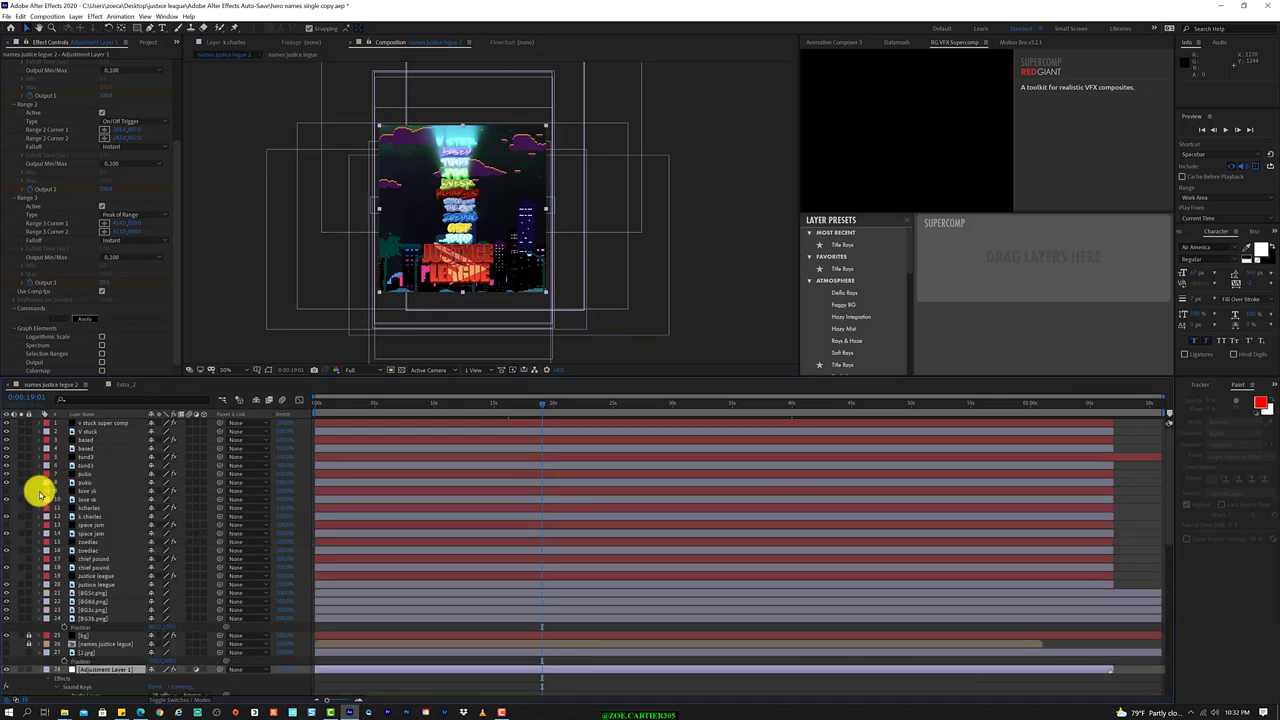
Expand the love sk layer to show its Supercomp and Universe Unmult effects and Transform properties.
click(34, 491)
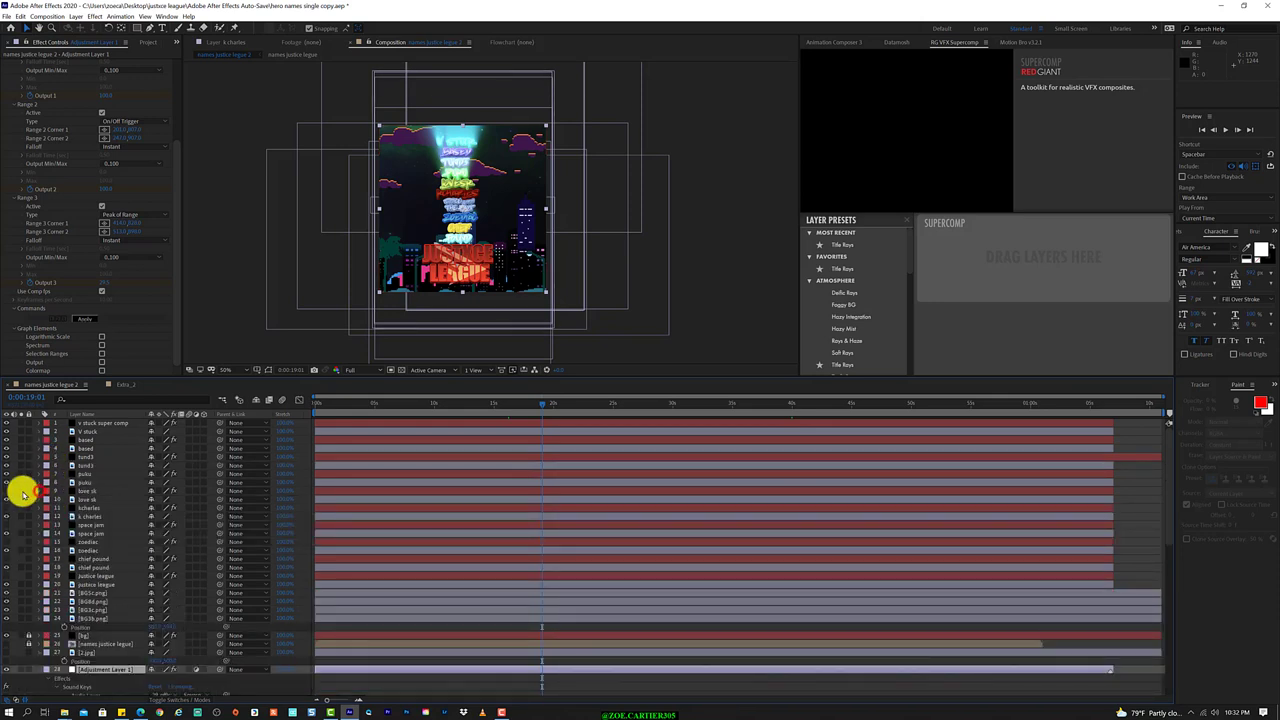
click(6, 492)
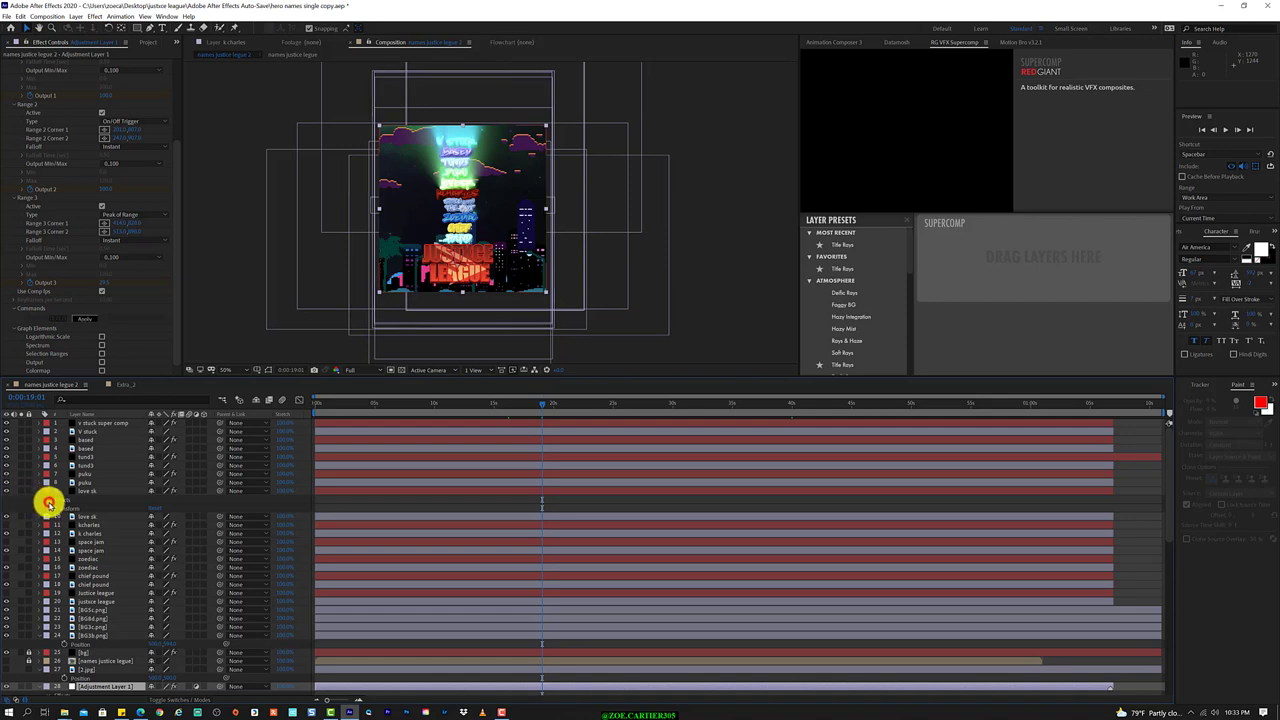
click(48, 503)
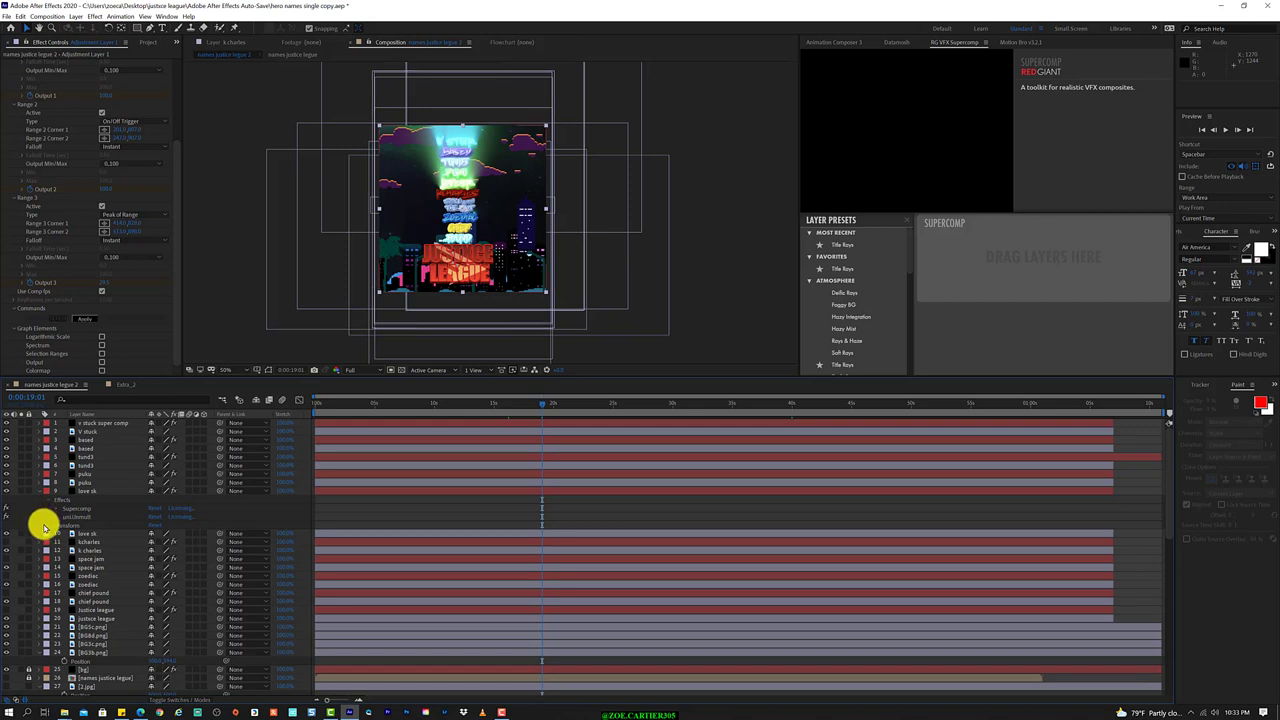
click(44, 525)
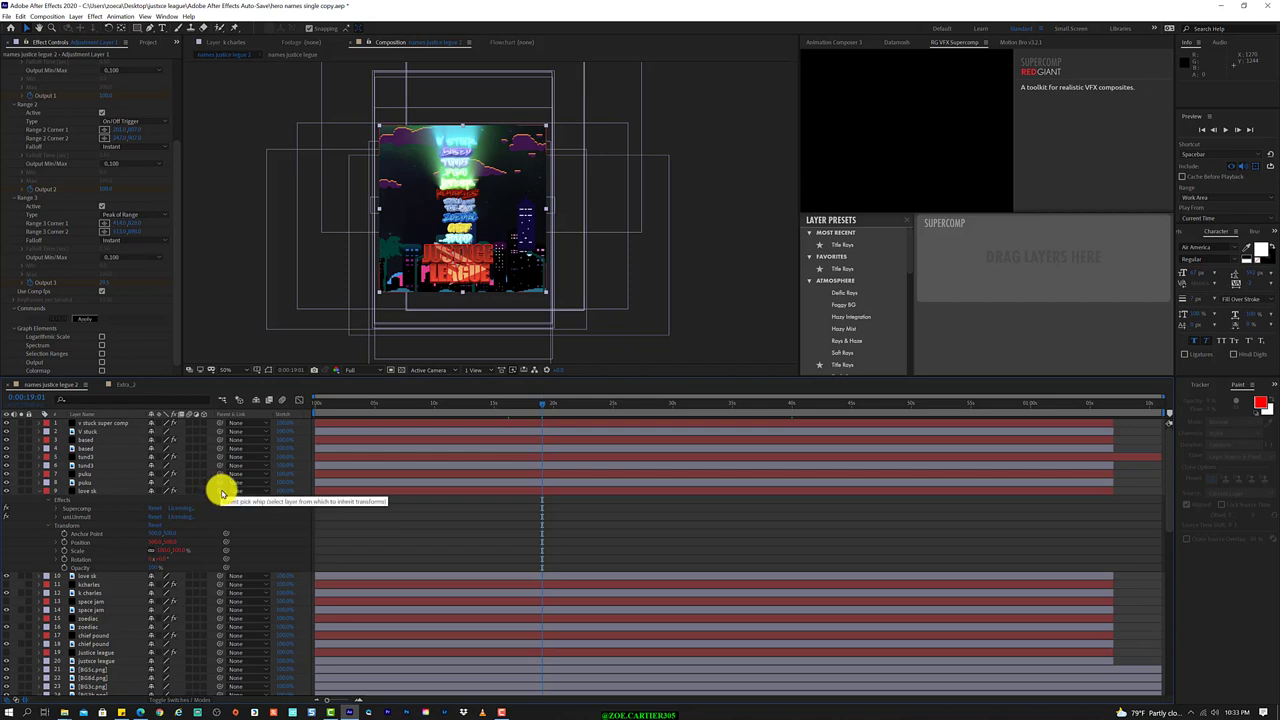
Add a Checkbox Control effect to the love sk layer.
click(98, 490)
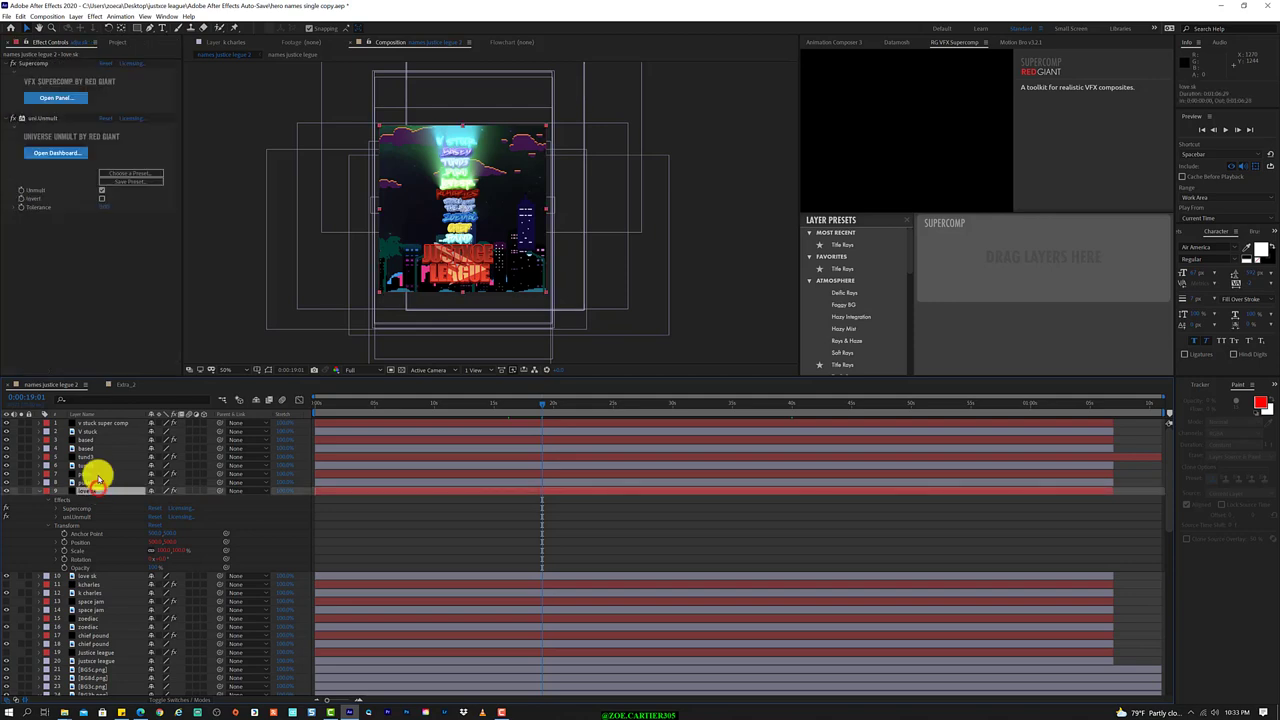
click(93, 18)
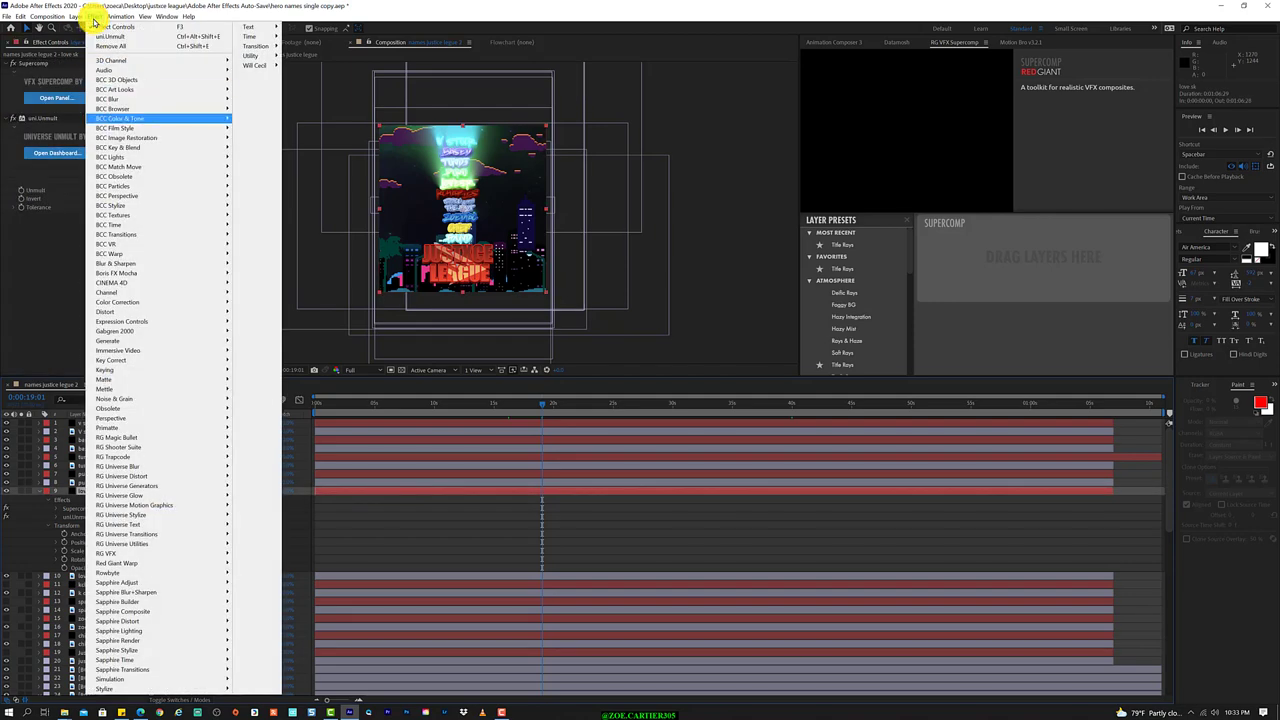
mouse_move(124, 246)
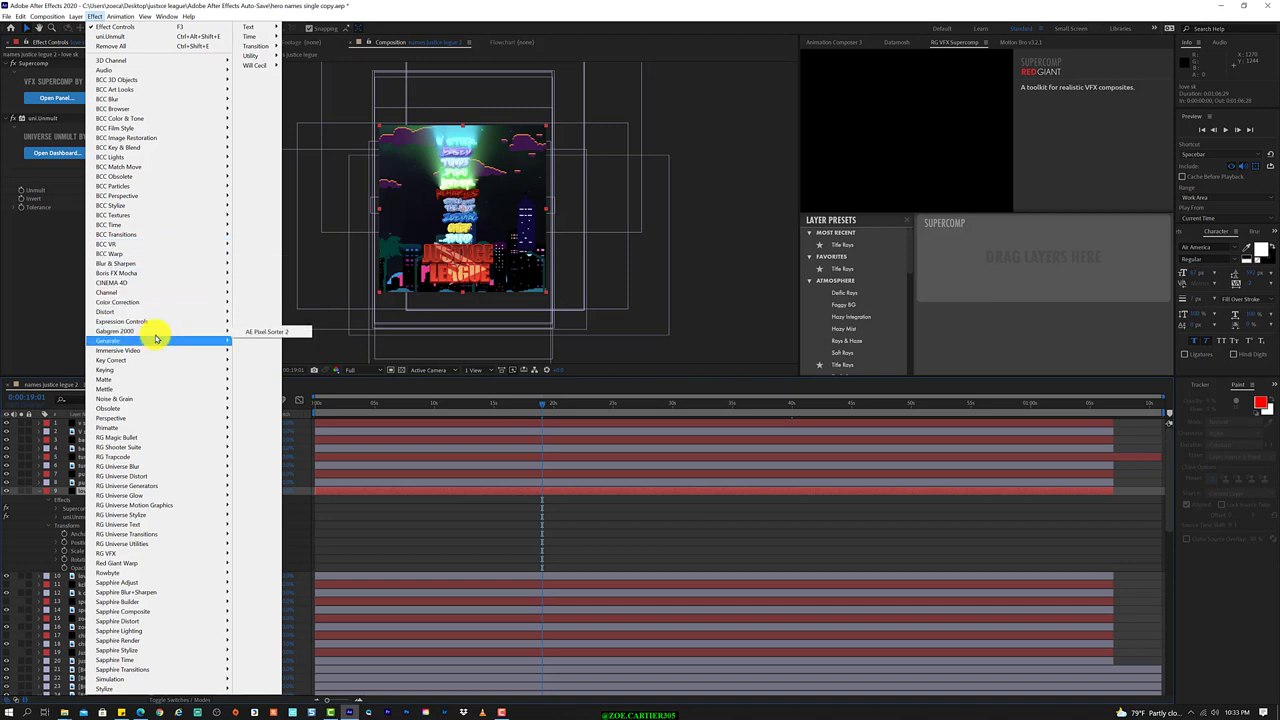
key(Down)
key(Down)
key(Down)
mouse_move(185, 329)
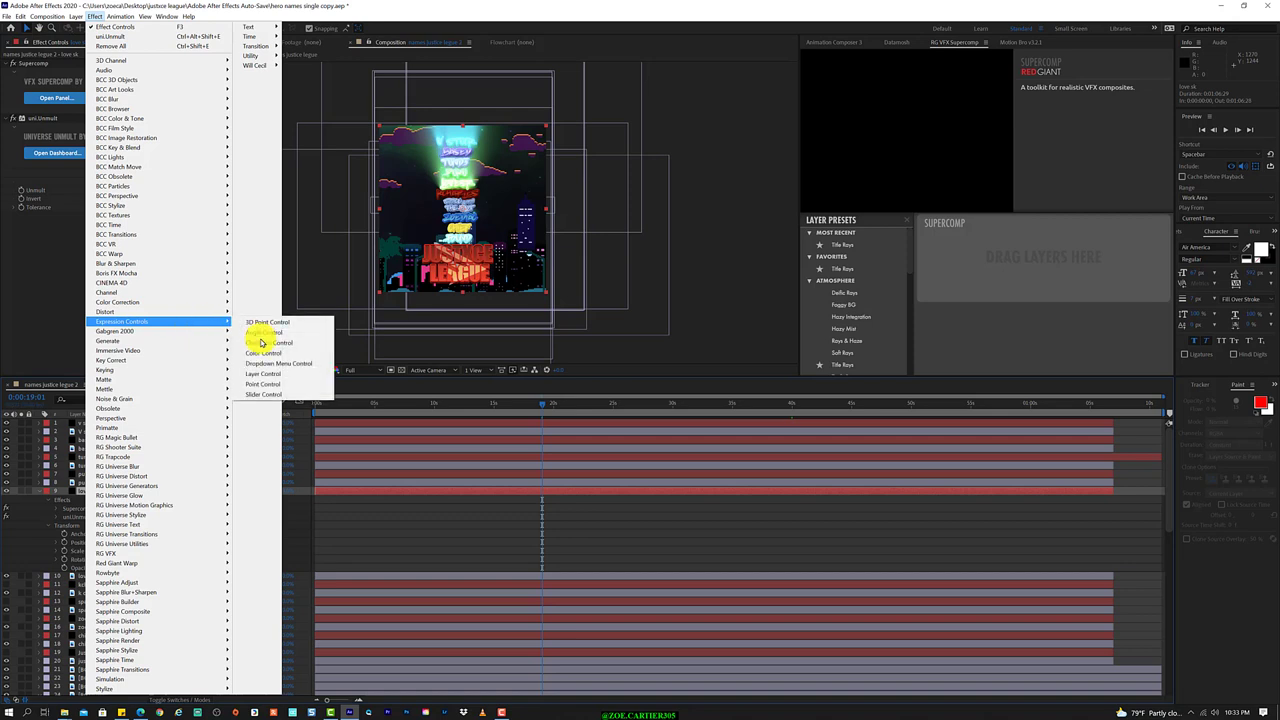
click(305, 348)
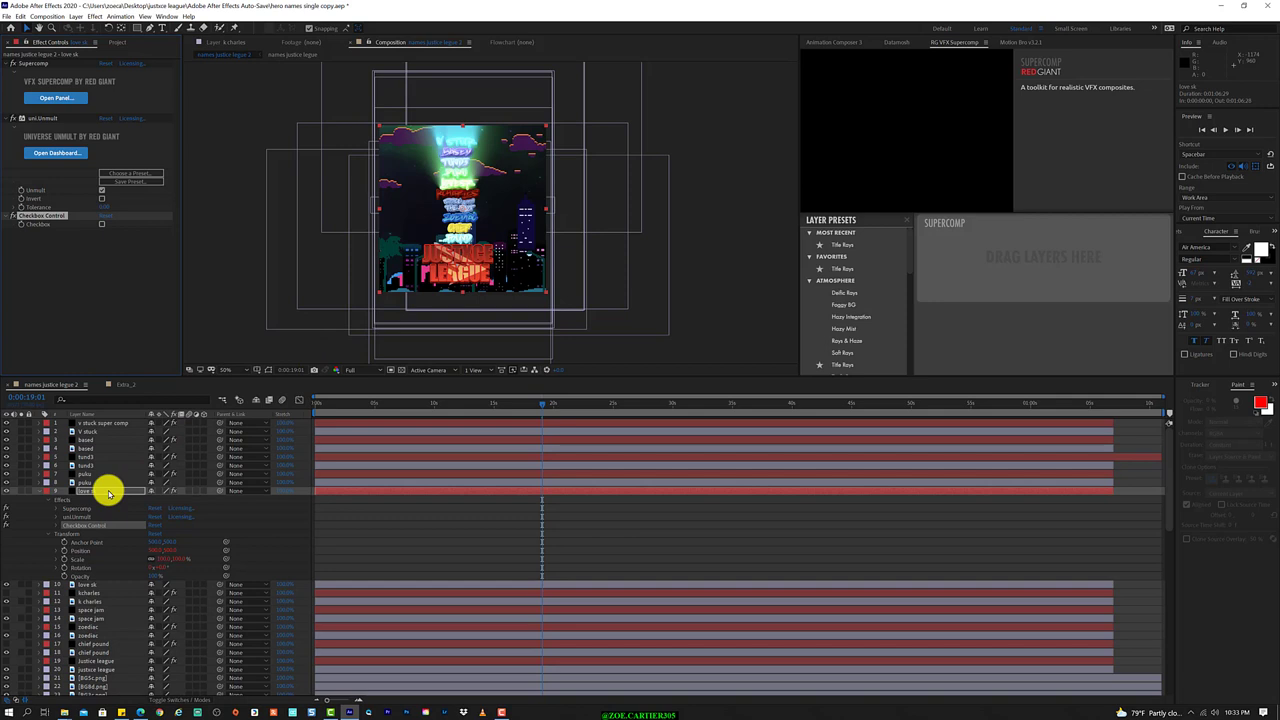
Set love sk's Opacity expression to effect("Checkbox Control")("Checkbox")*100.
key(t)
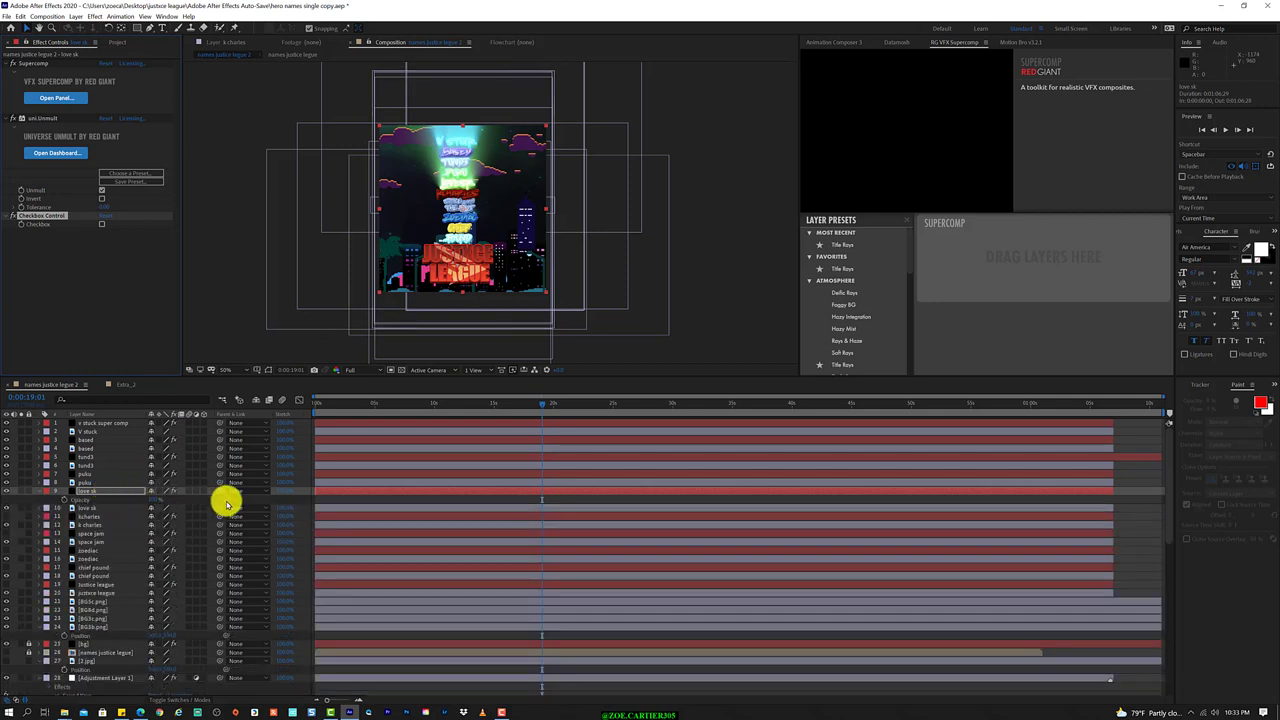
mouse_move(220, 491)
mouse_down()
mouse_move(38, 234)
mouse_move(51, 224)
mouse_up()
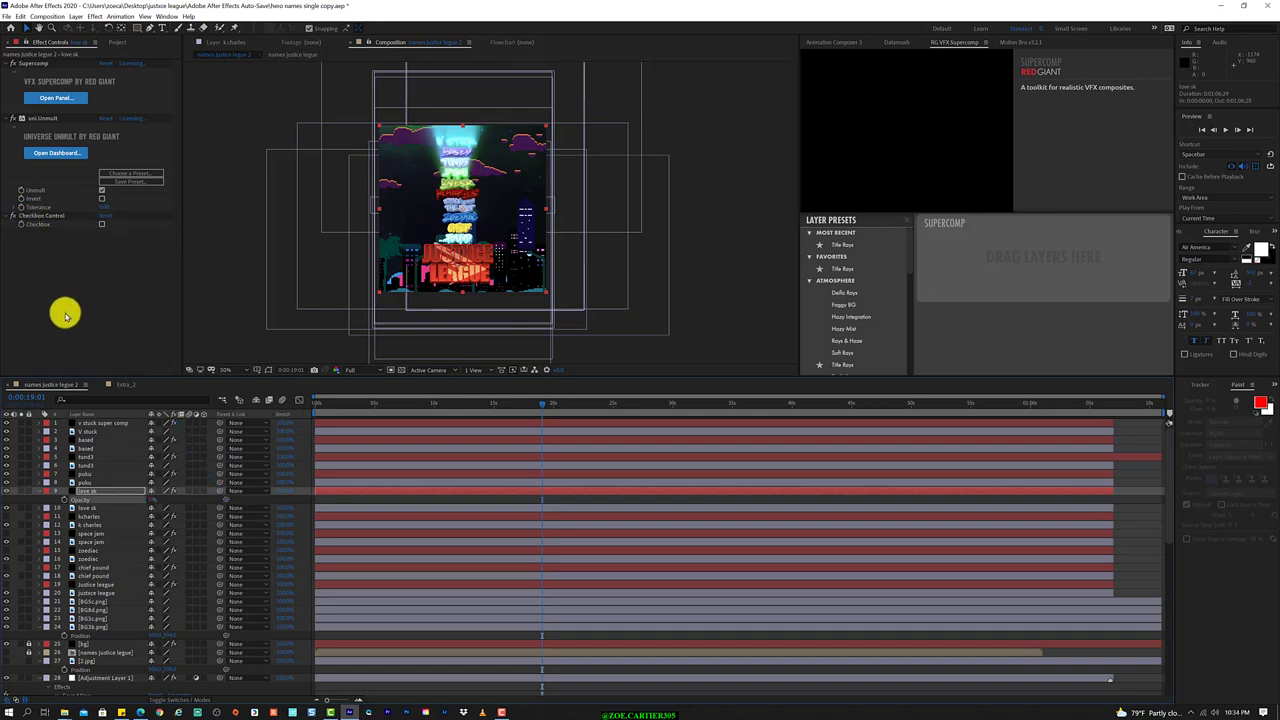
right_click(88, 498)
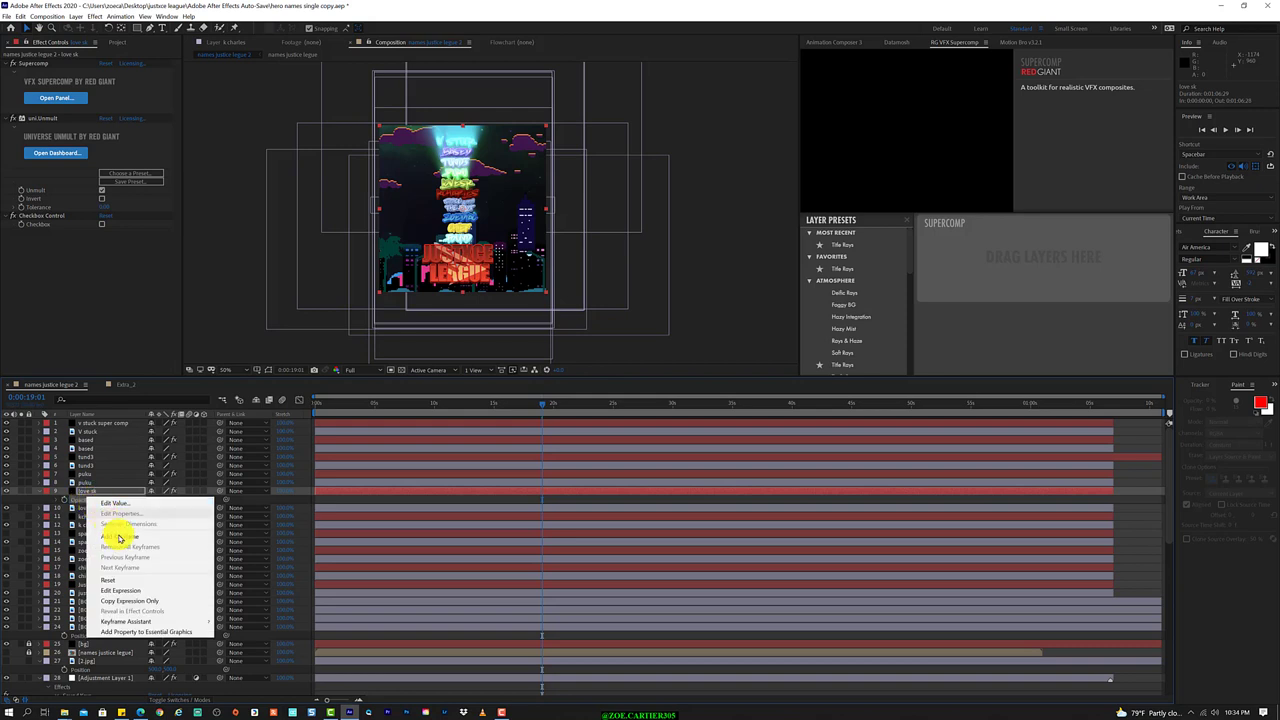
click(164, 590)
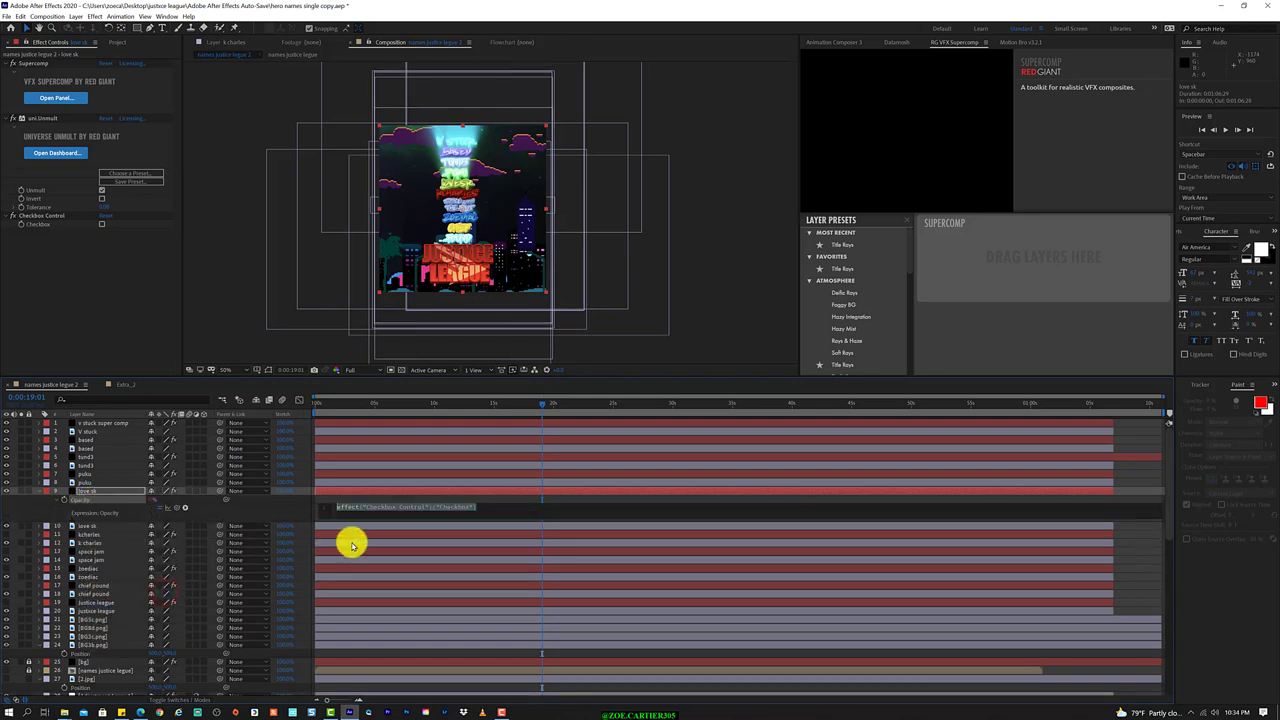
click(494, 505)
text(*100)
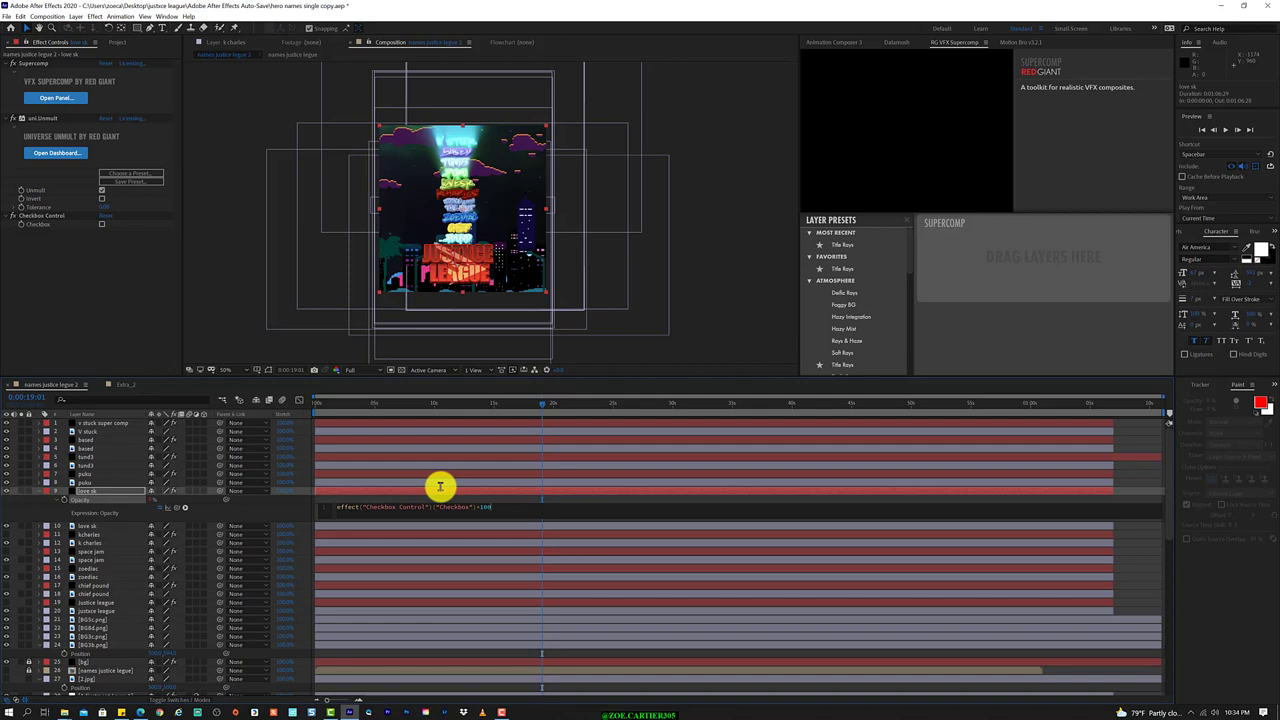
click(235, 519)
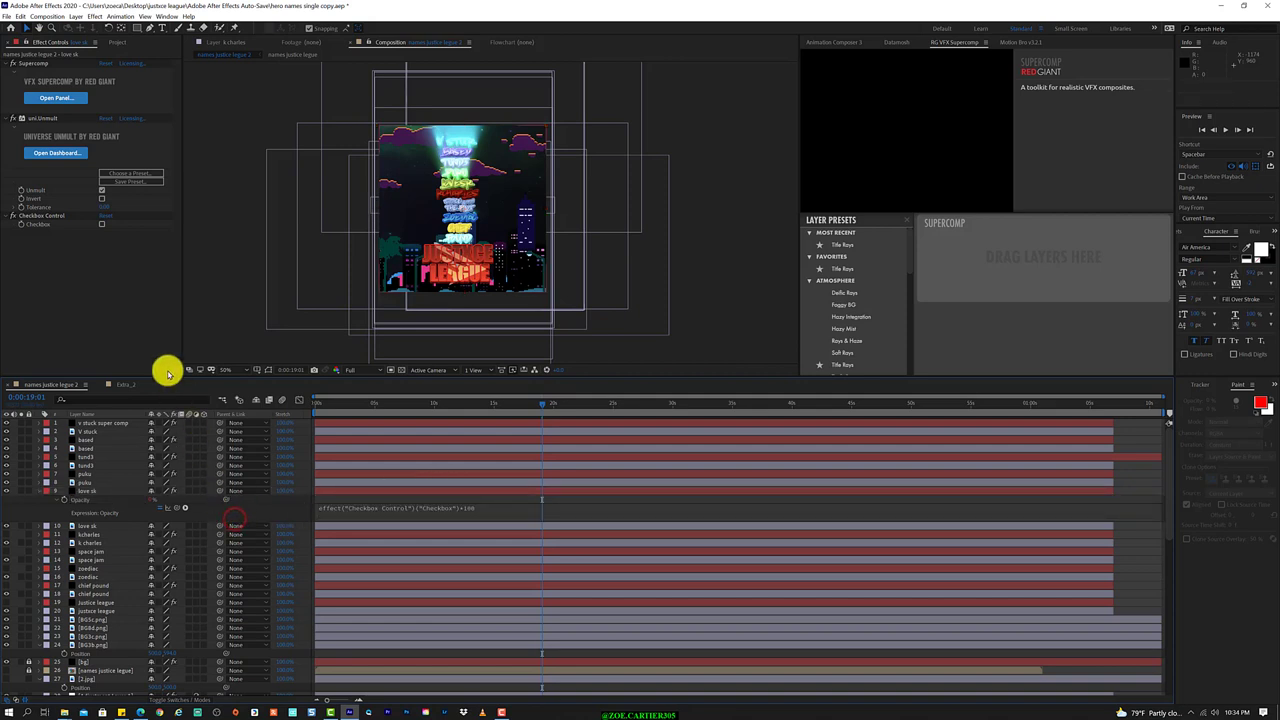
Test the Checkbox toggle on love sk, then list the layer's effects.
click(101, 224)
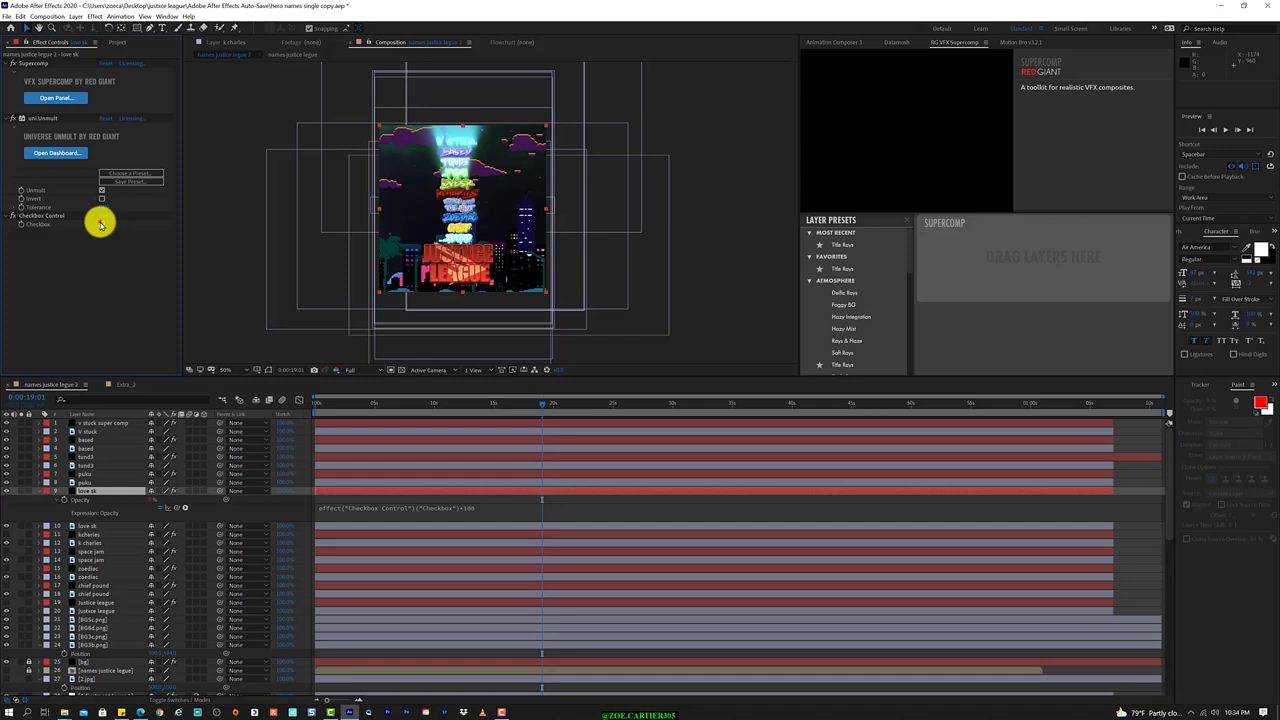
click(101, 221)
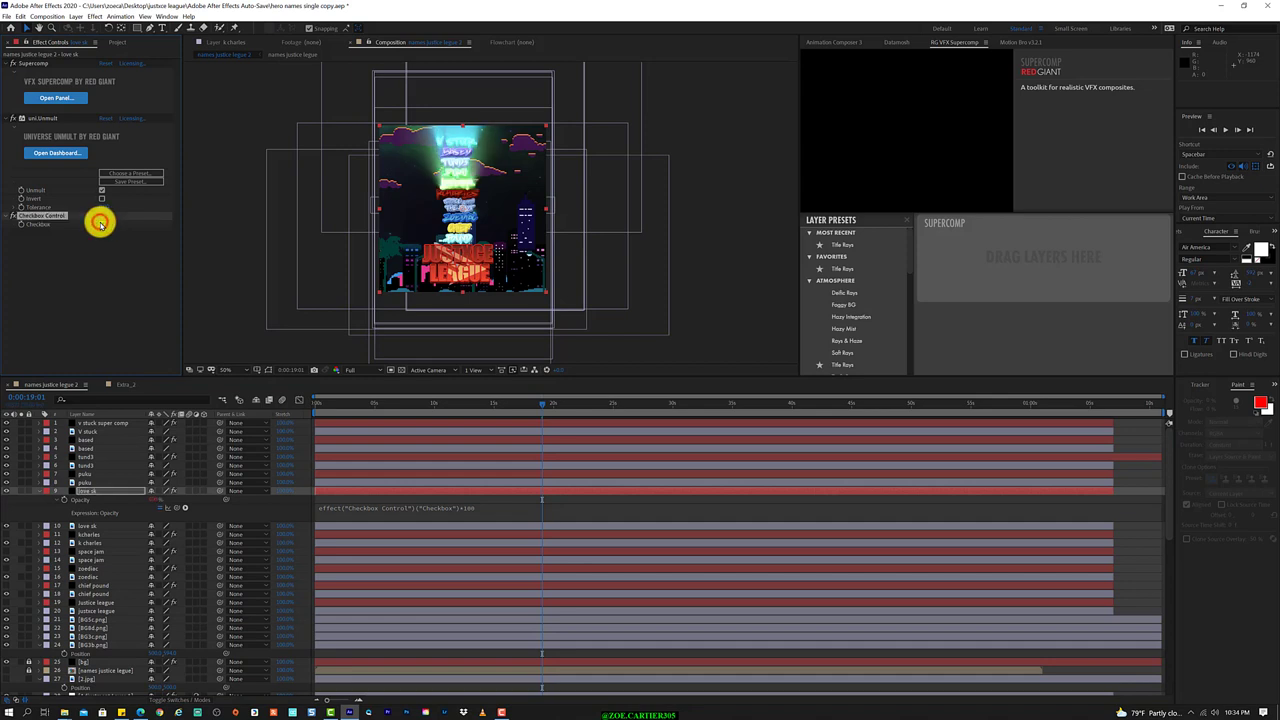
click(101, 224)
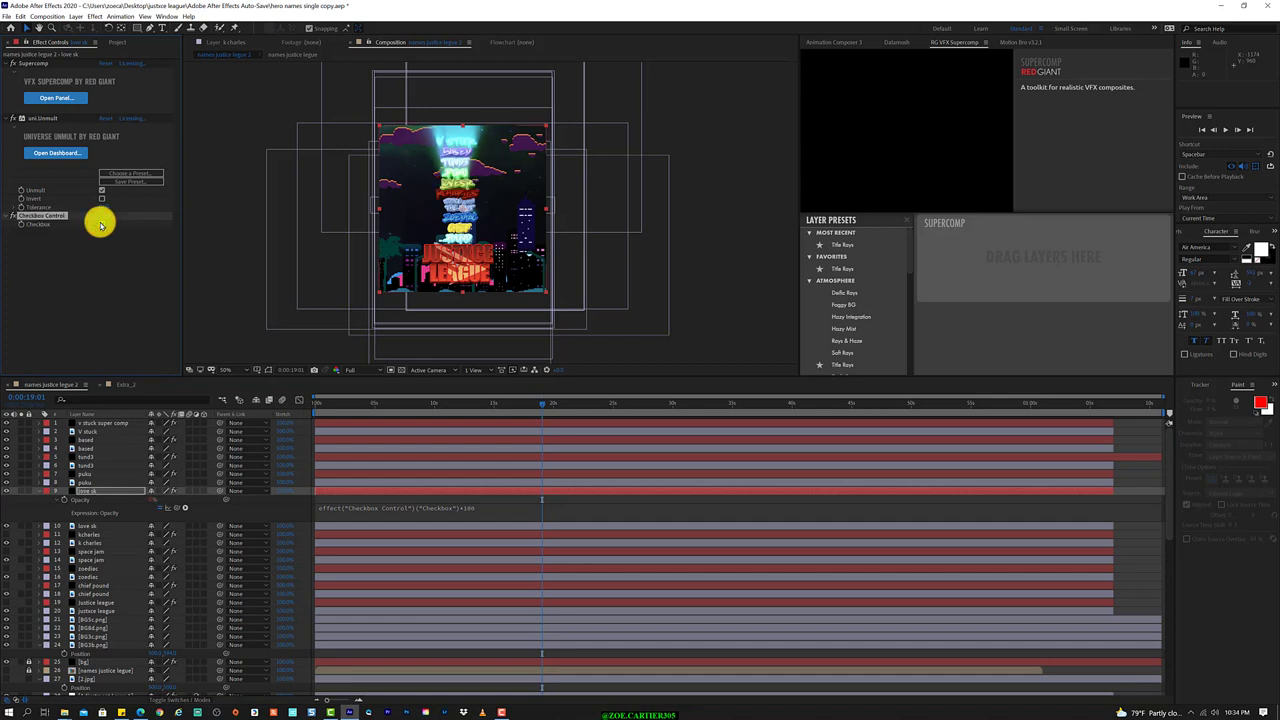
click(94, 491)
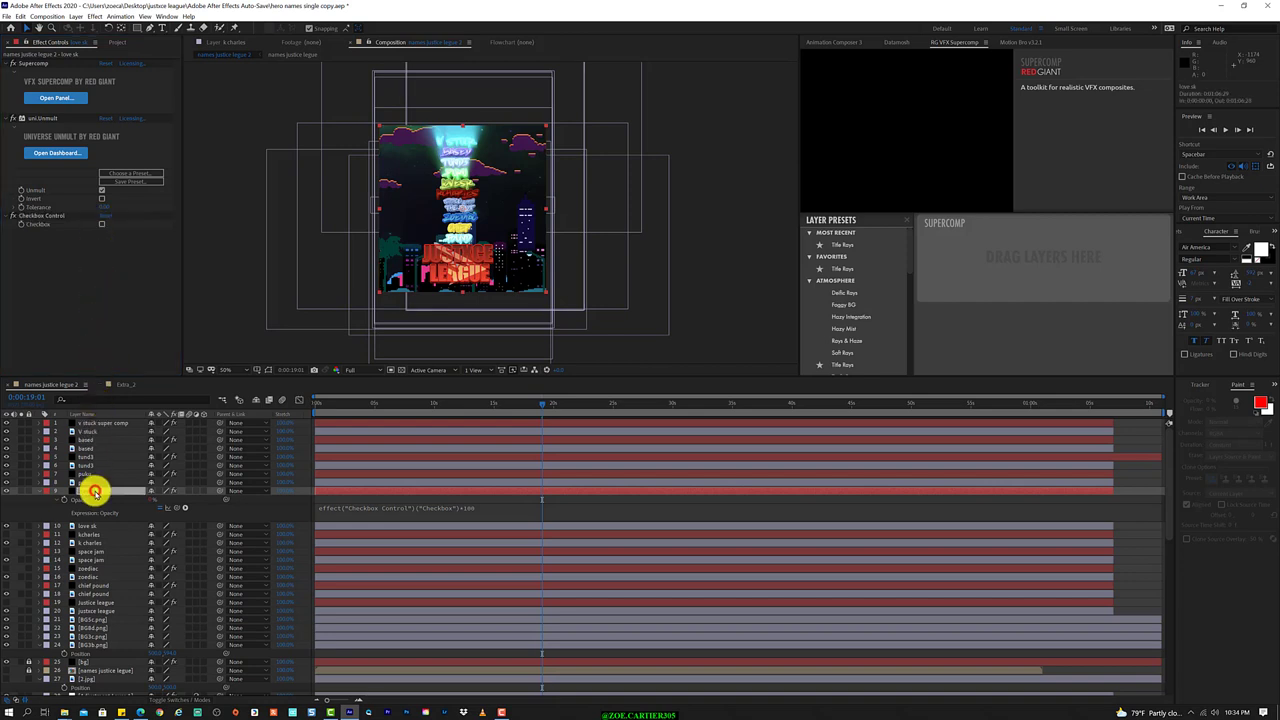
key(e)
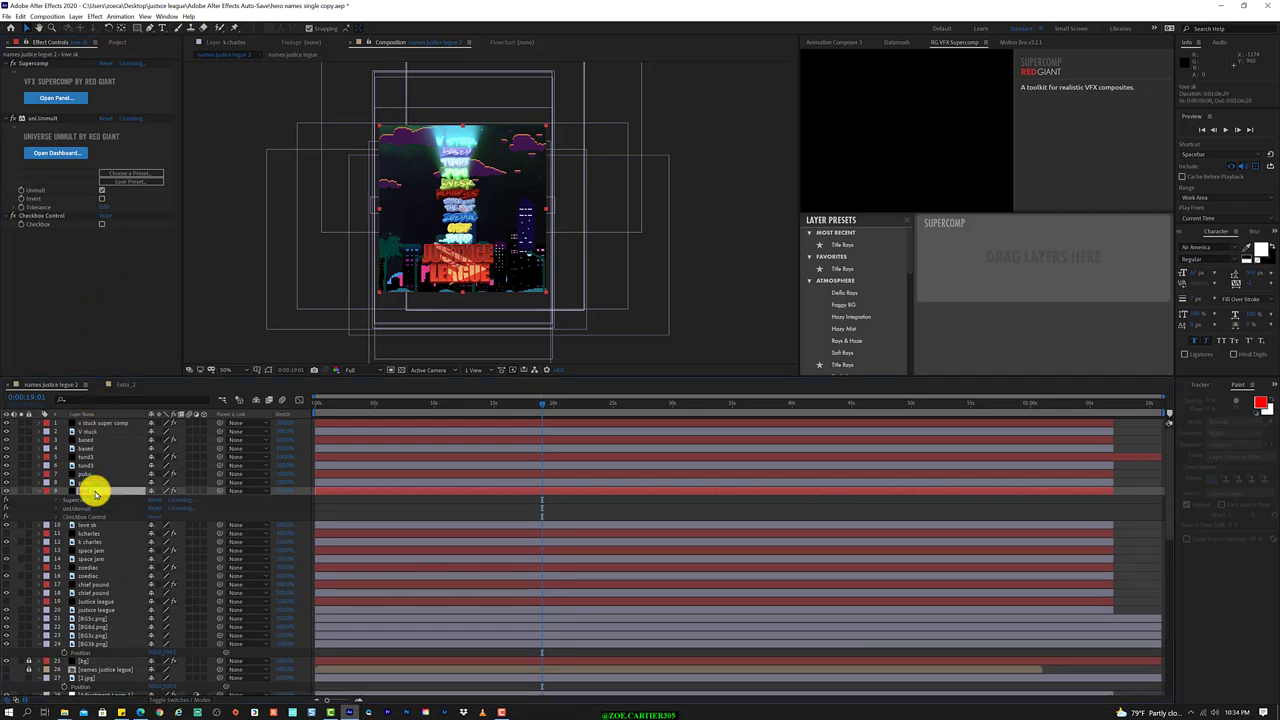
Pick-whip love sk's Checkbox to Output 2 of Sound Keys on Adjustment Layer 1.
click(55, 516)
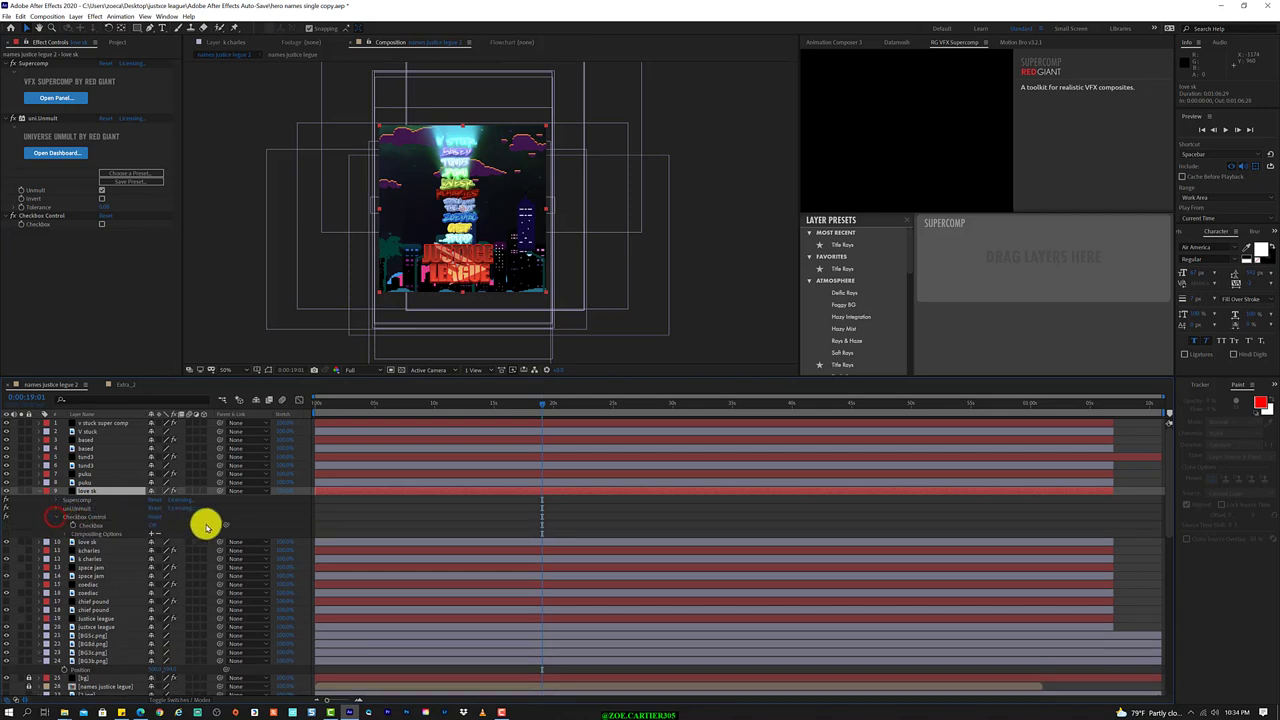
mouse_move(225, 527)
mouse_down()
mouse_move(140, 655)
mouse_move(150, 682)
mouse_move(110, 697)
mouse_up()
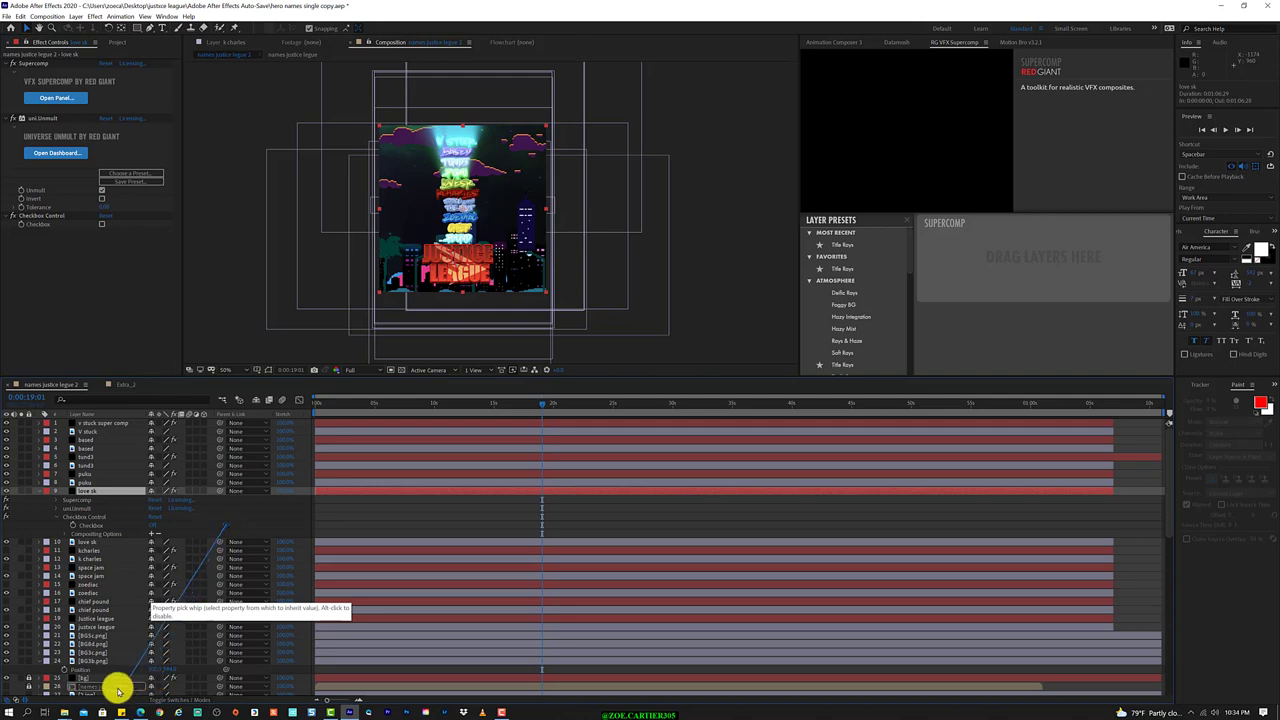
scroll(110, 697, down, 2)
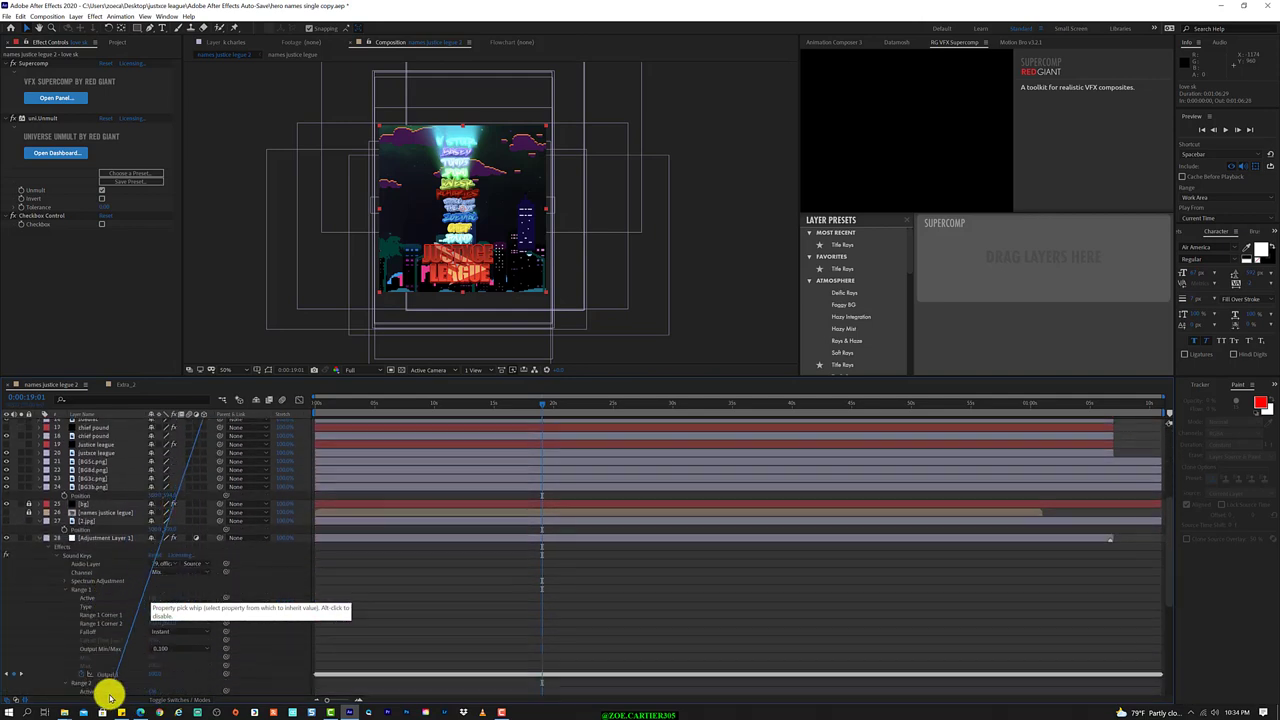
scroll(110, 697, down, 2)
scroll(110, 697, down, 2)
scroll(110, 697, down, 2)
drag(110, 697, 117, 631)
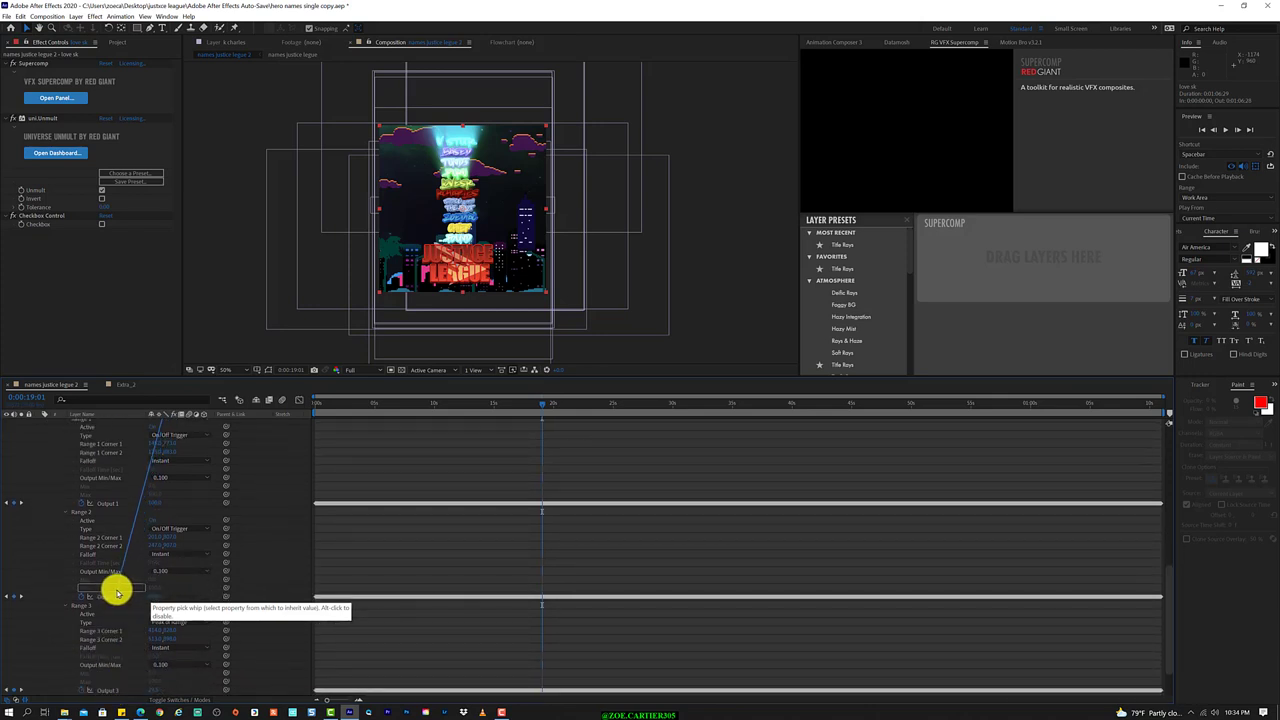
mouse_move(117, 631)
mouse_down()
mouse_move(121, 705)
mouse_move(117, 572)
mouse_move(110, 597)
mouse_up()
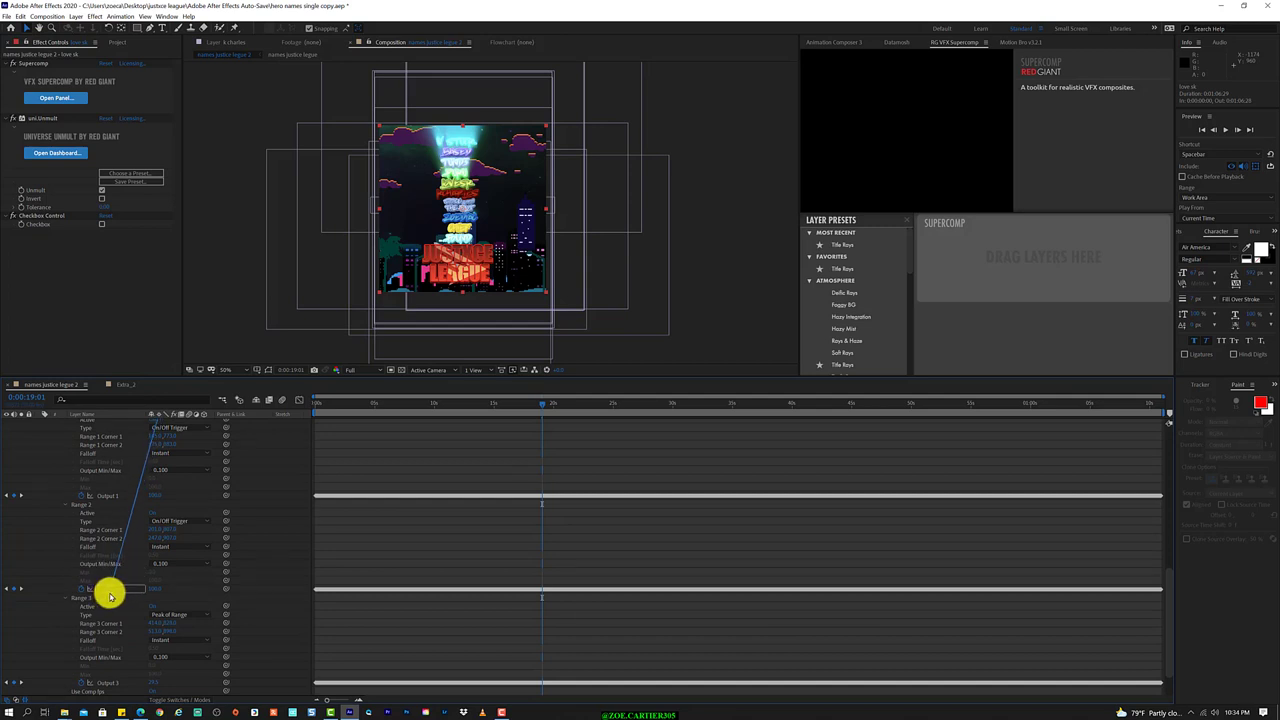
mouse_move(110, 597)
mouse_down()
mouse_move(112, 681)
mouse_move(127, 598)
mouse_up()
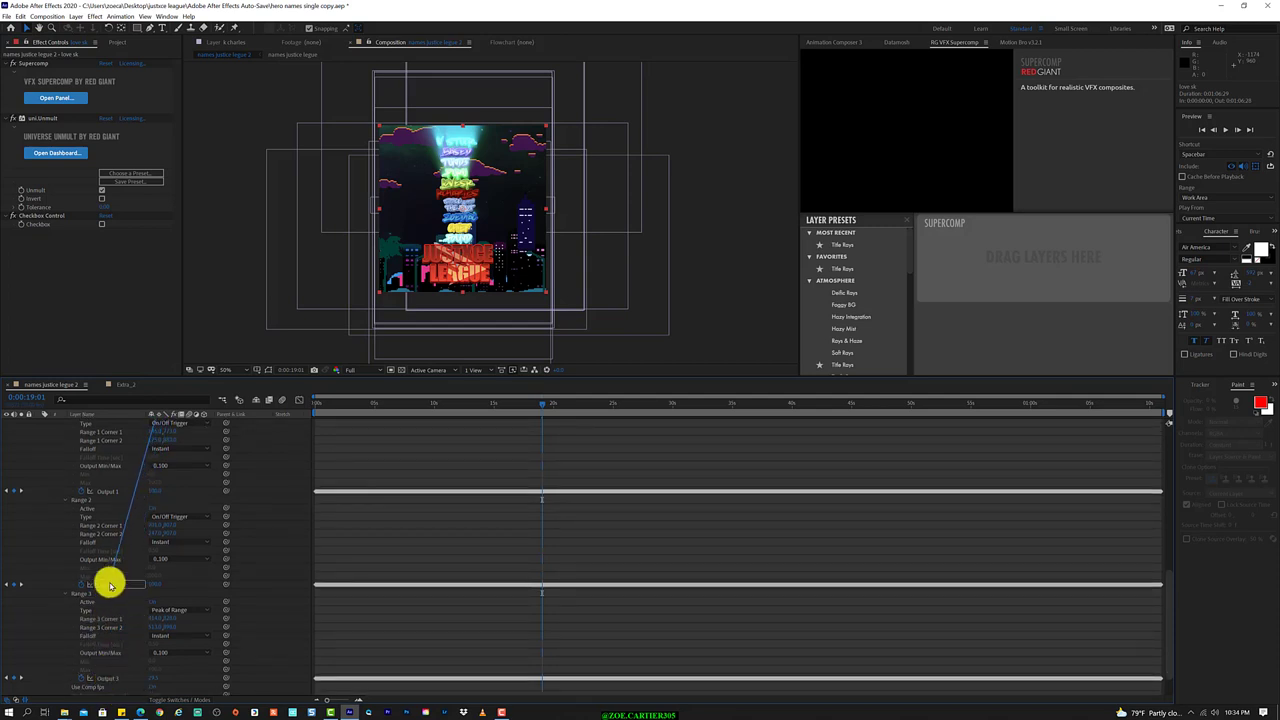
drag(127, 598, 110, 585)
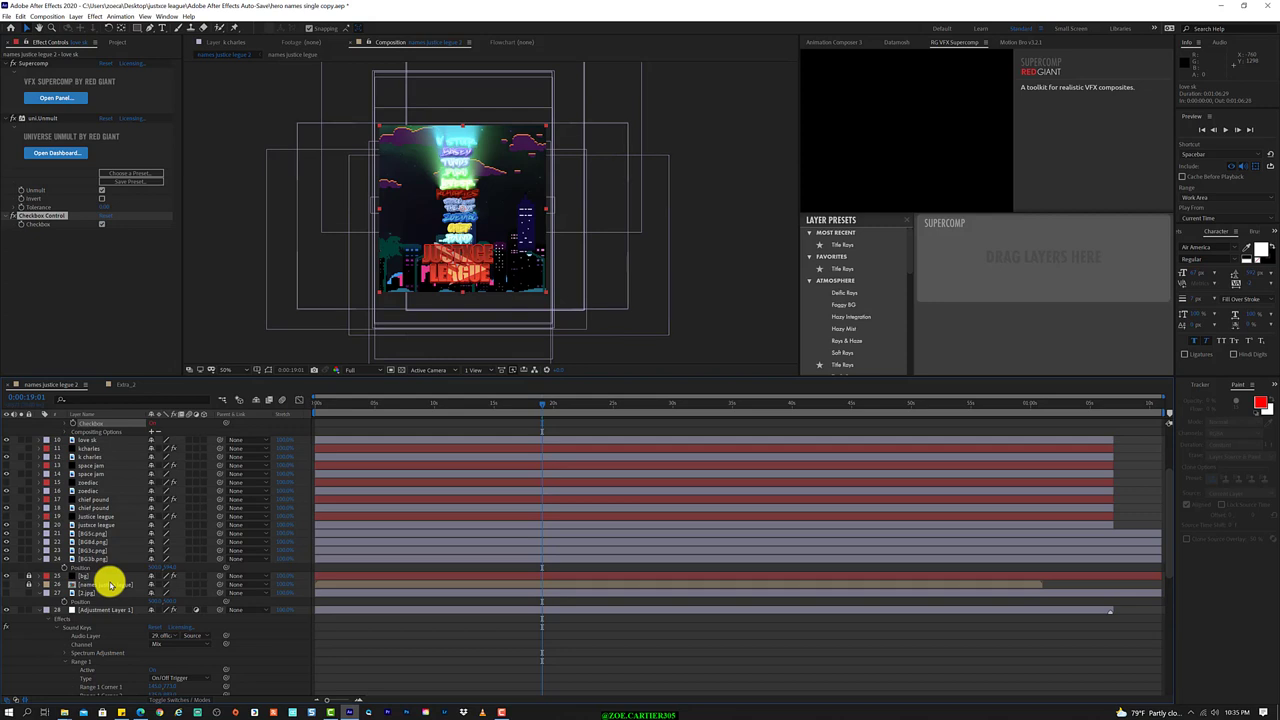
Switch Sound Keys Range 3 to On/Off Trigger and apply the updated audio settings.
scroll(113, 620, down, 3)
scroll(113, 620, down, 2)
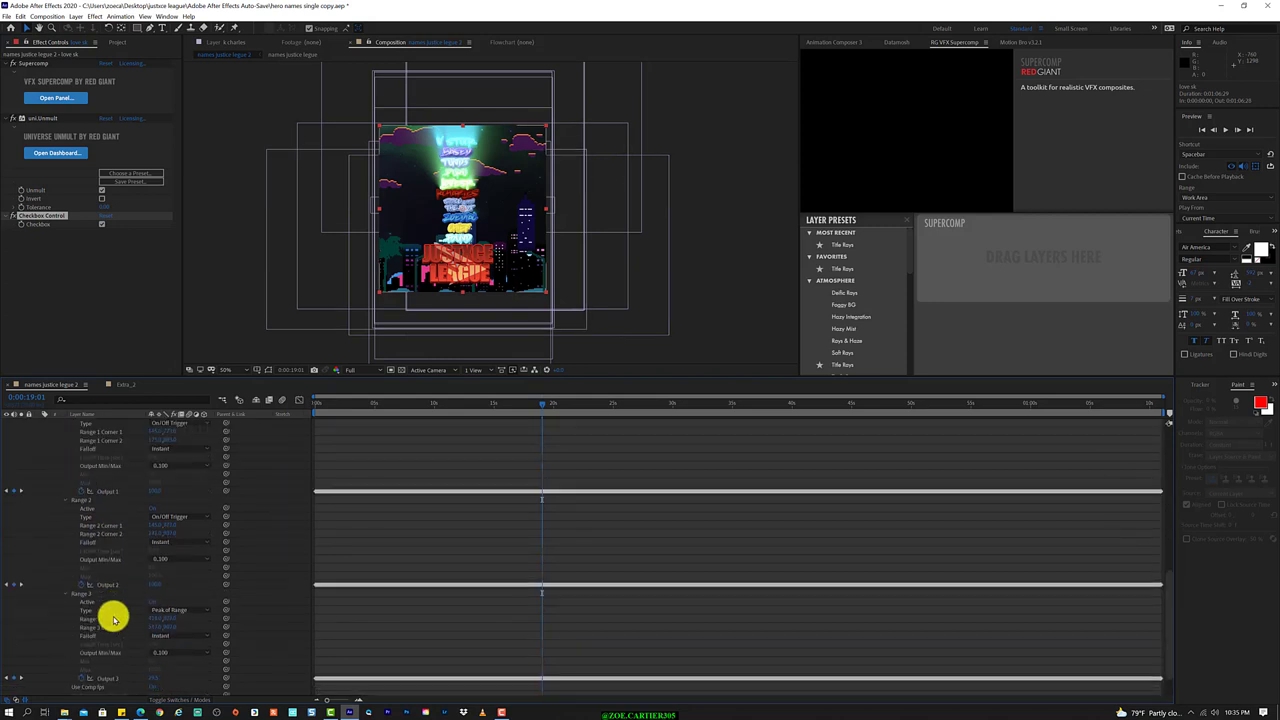
scroll(113, 620, down, 2)
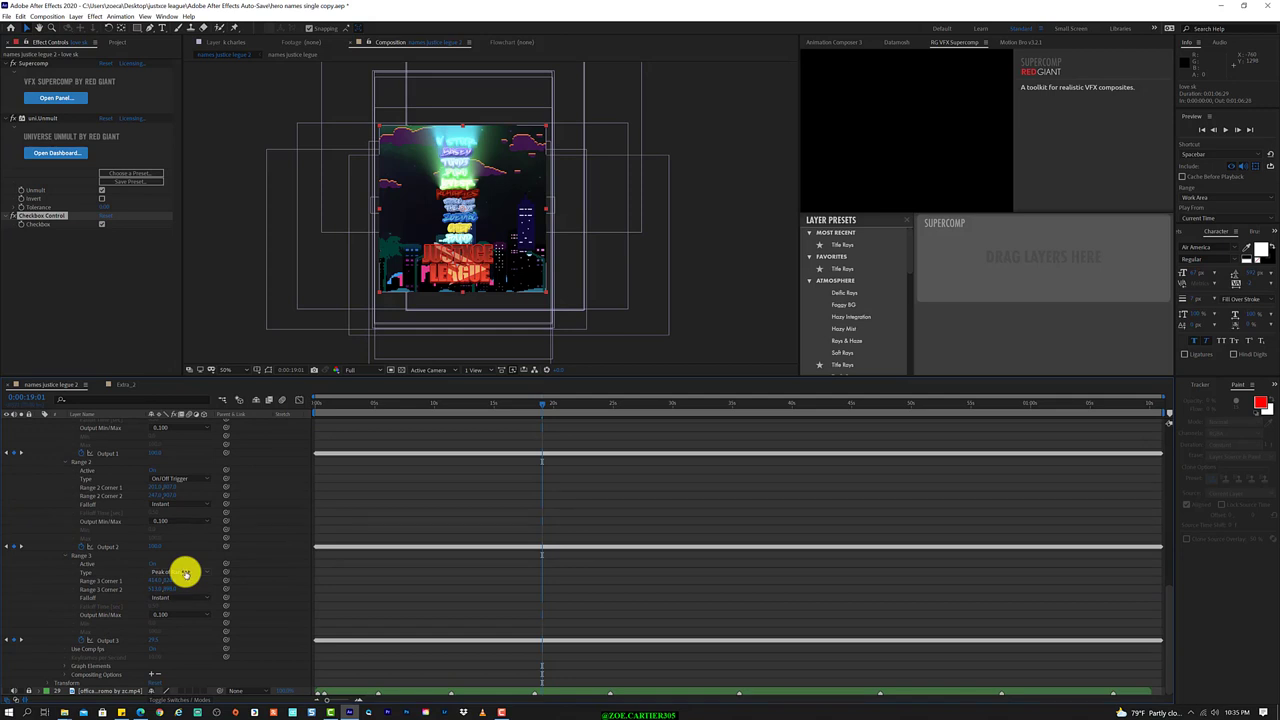
click(185, 573)
click(208, 601)
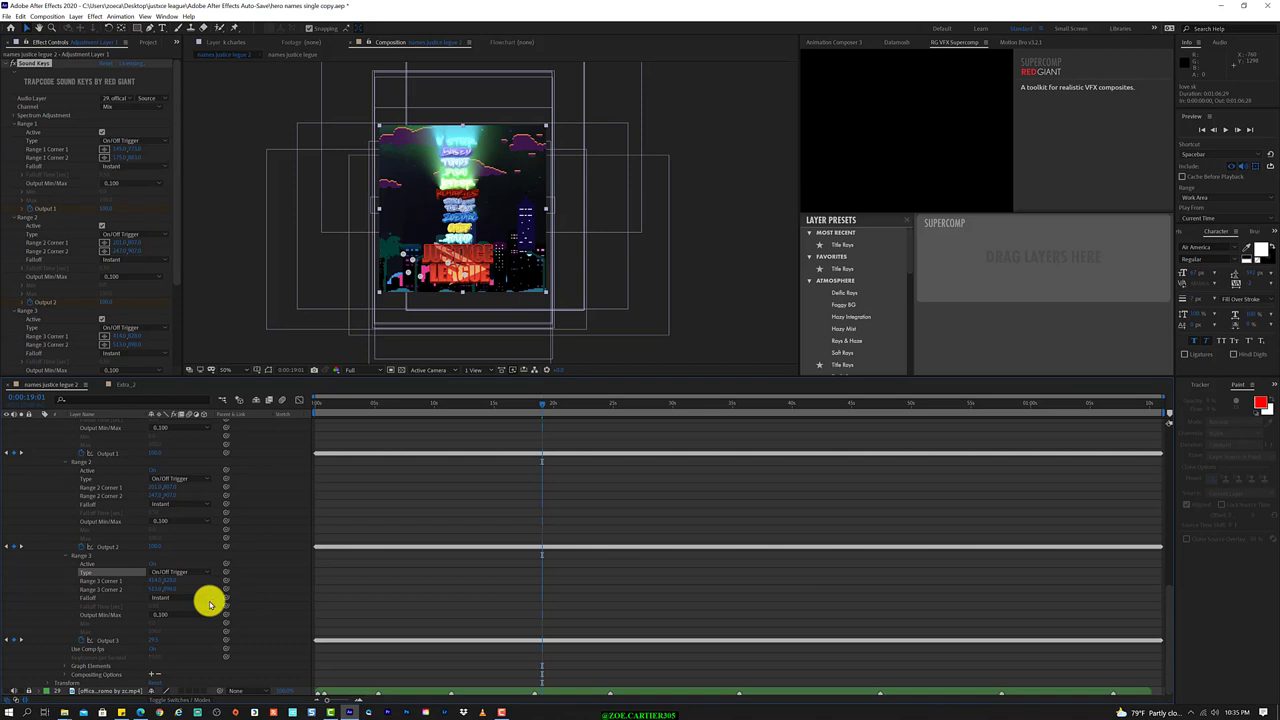
scroll(89, 322, down, 3)
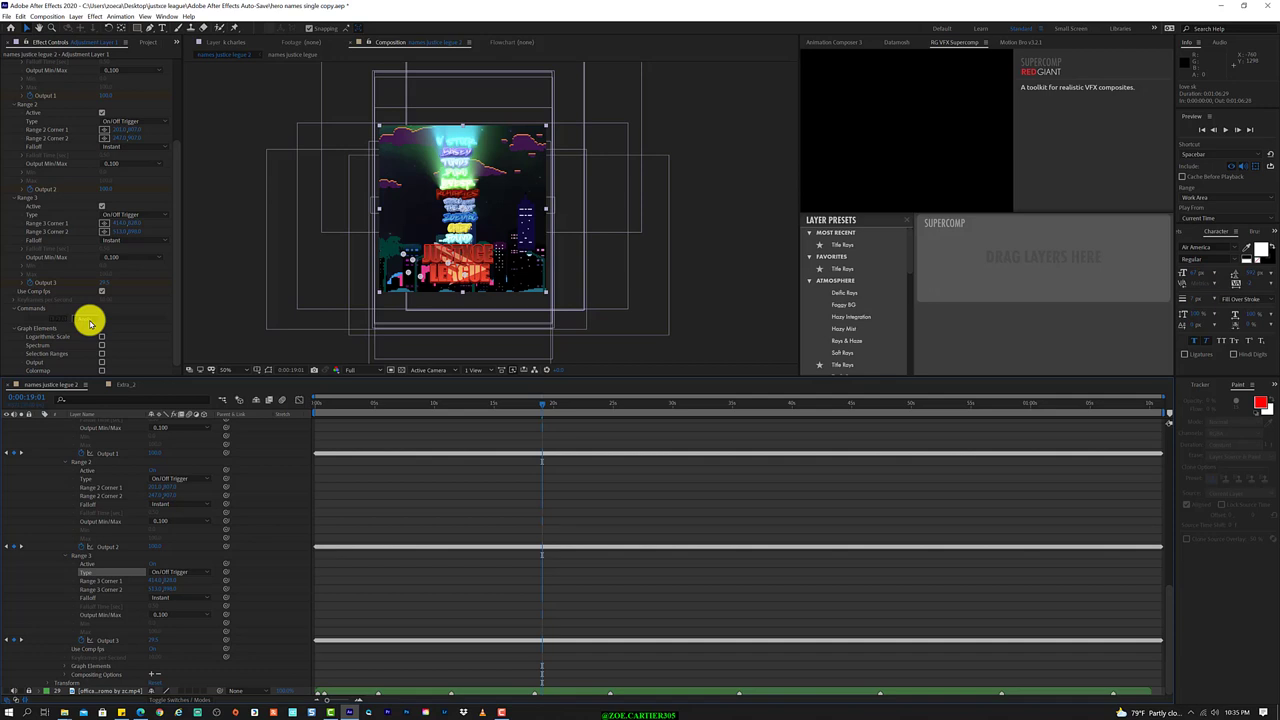
click(89, 322)
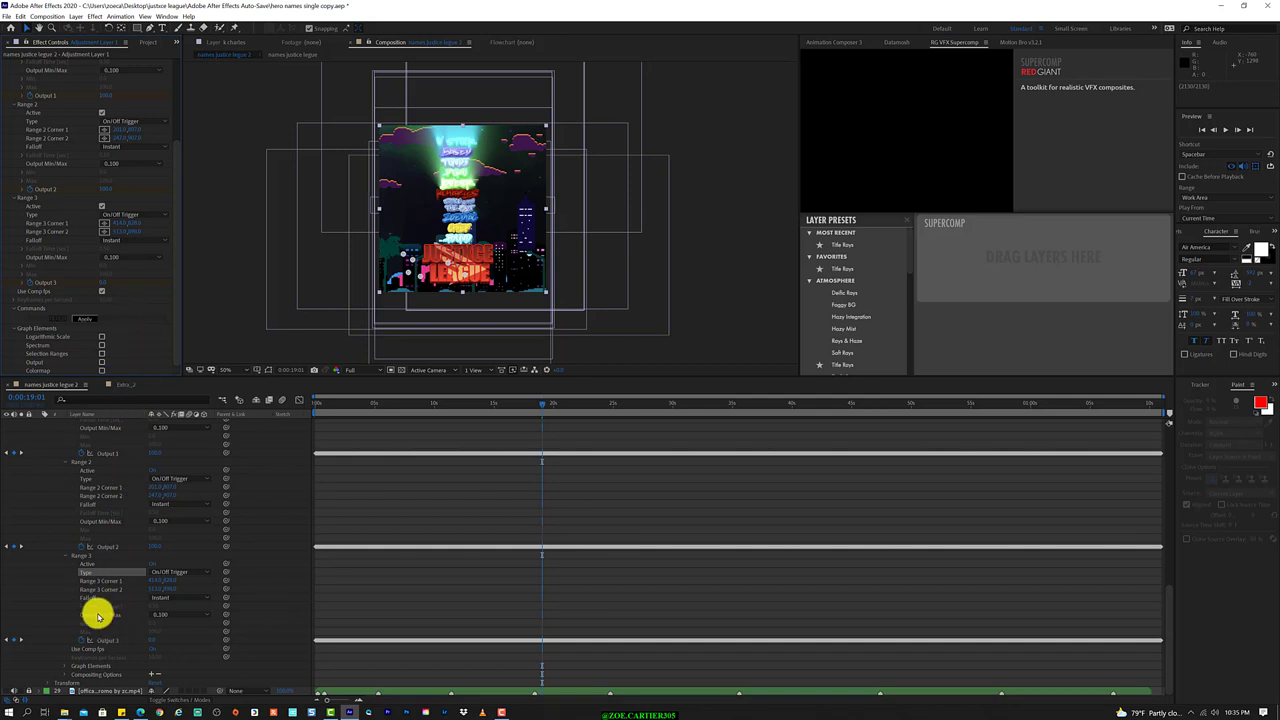
key(e)
scroll(96, 612, up, 3)
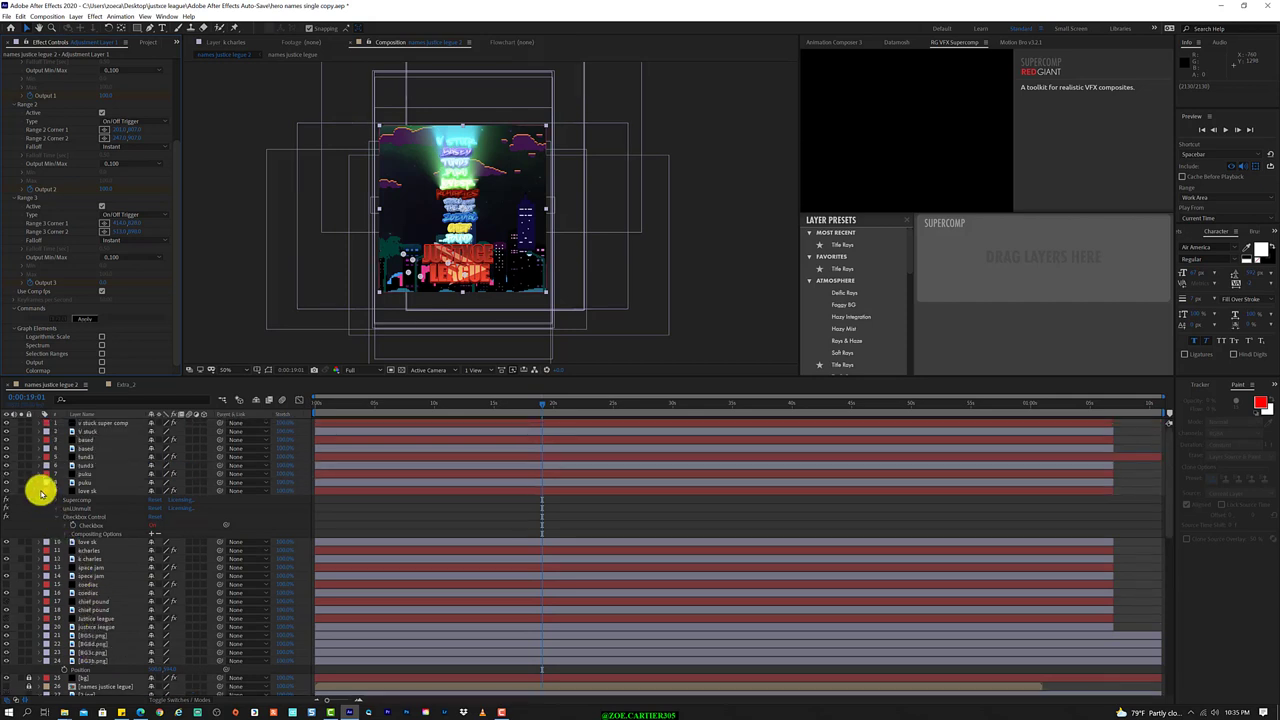
Collapse love sk, inspect the kcharles layer, and move it up one row.
click(40, 492)
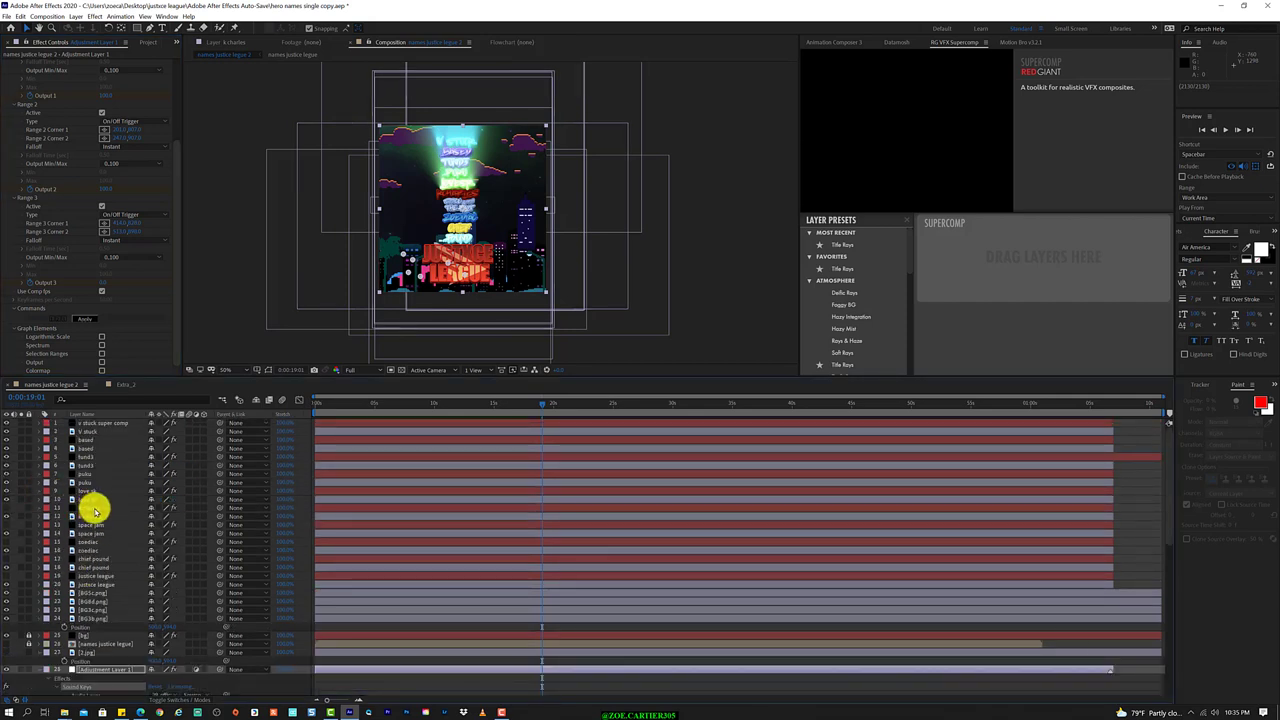
click(93, 510)
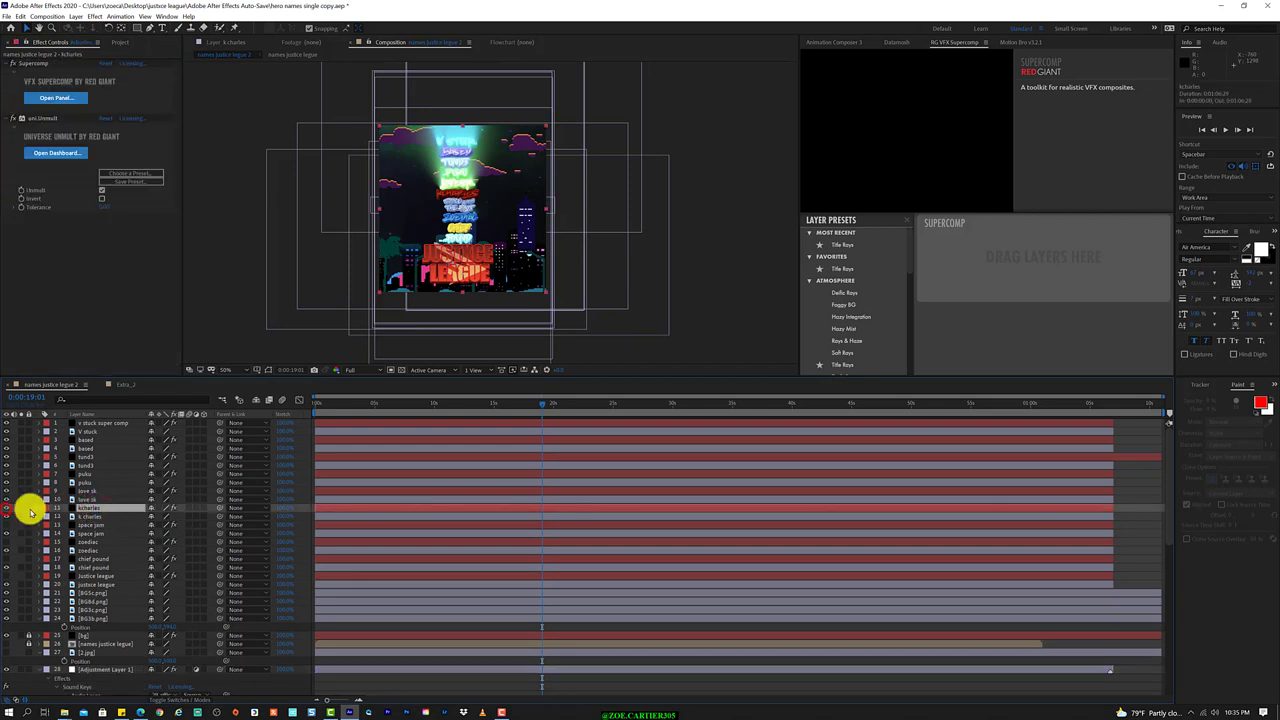
double_click(99, 511)
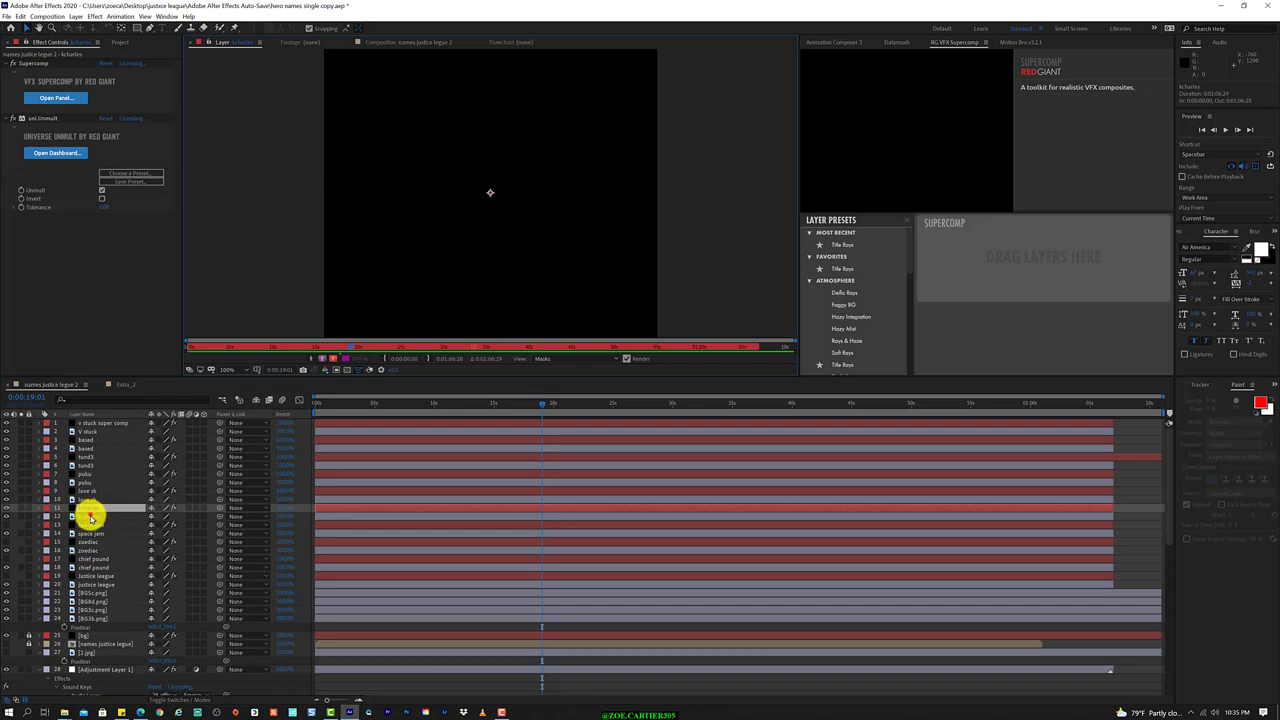
click(90, 515)
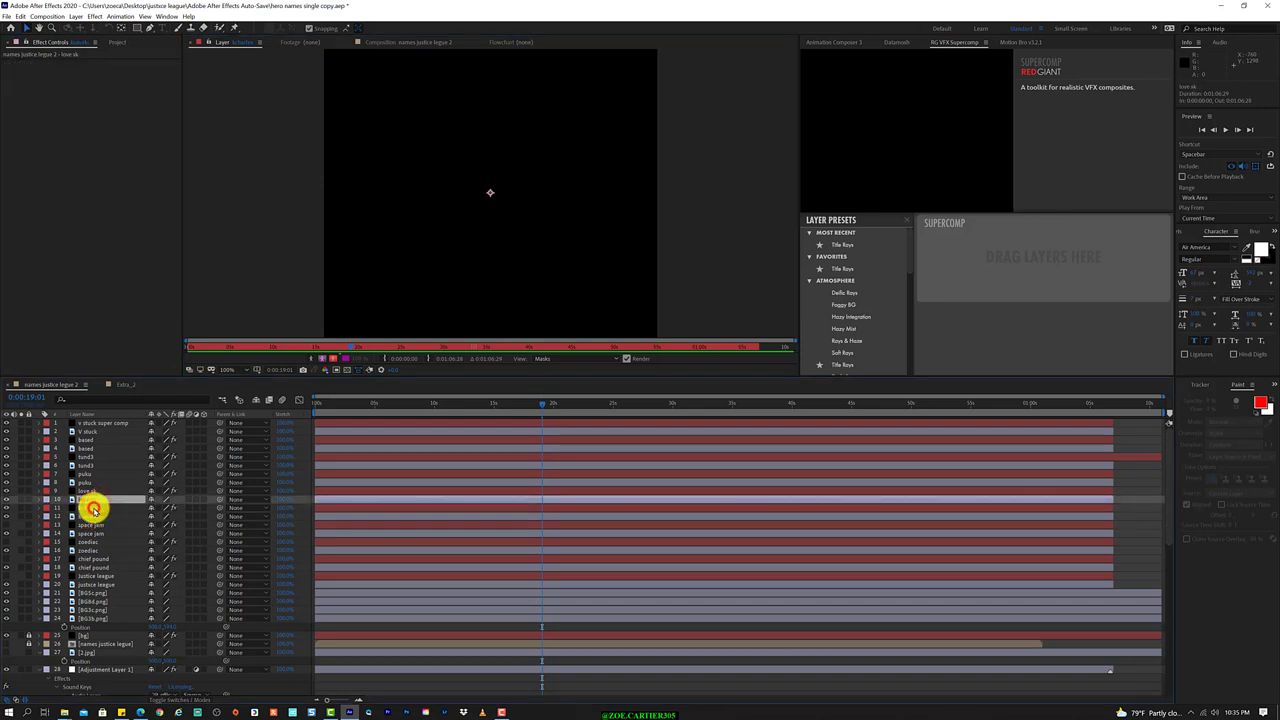
drag(90, 513, 94, 503)
click(405, 42)
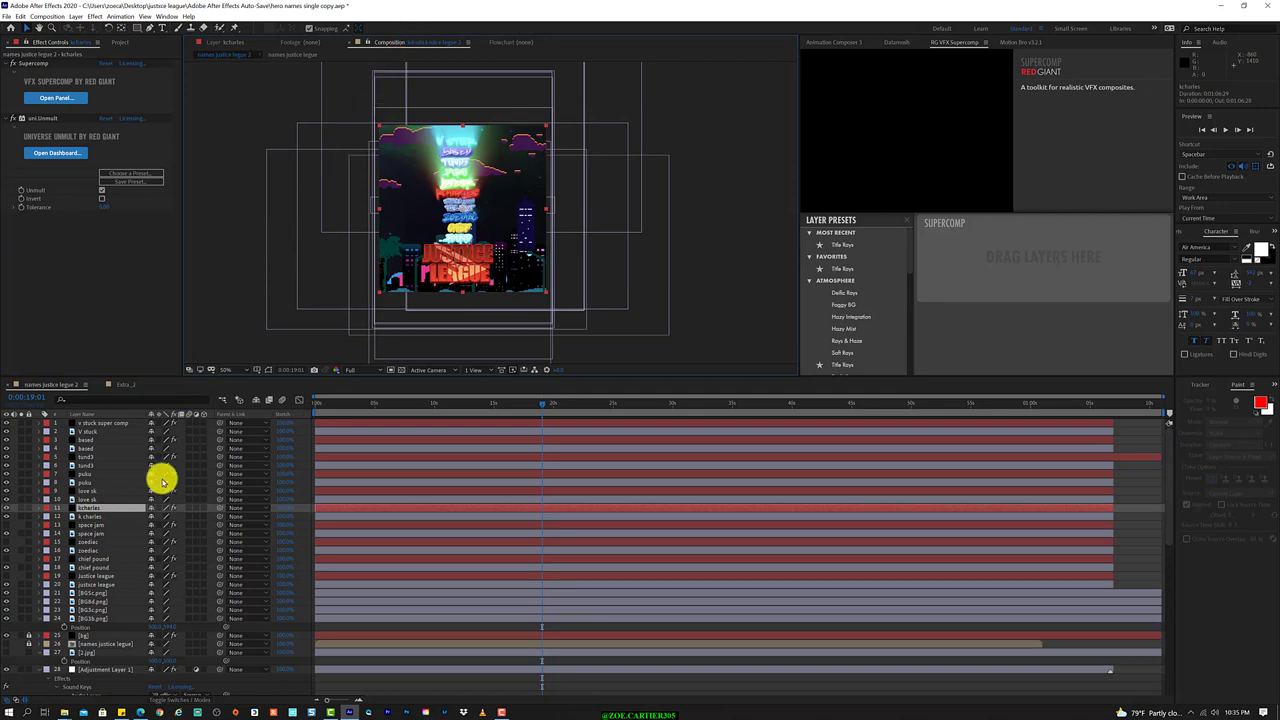
Select justice league, toggle its visibility, and expand its Supercomp and Universe Unmult effects.
click(100, 576)
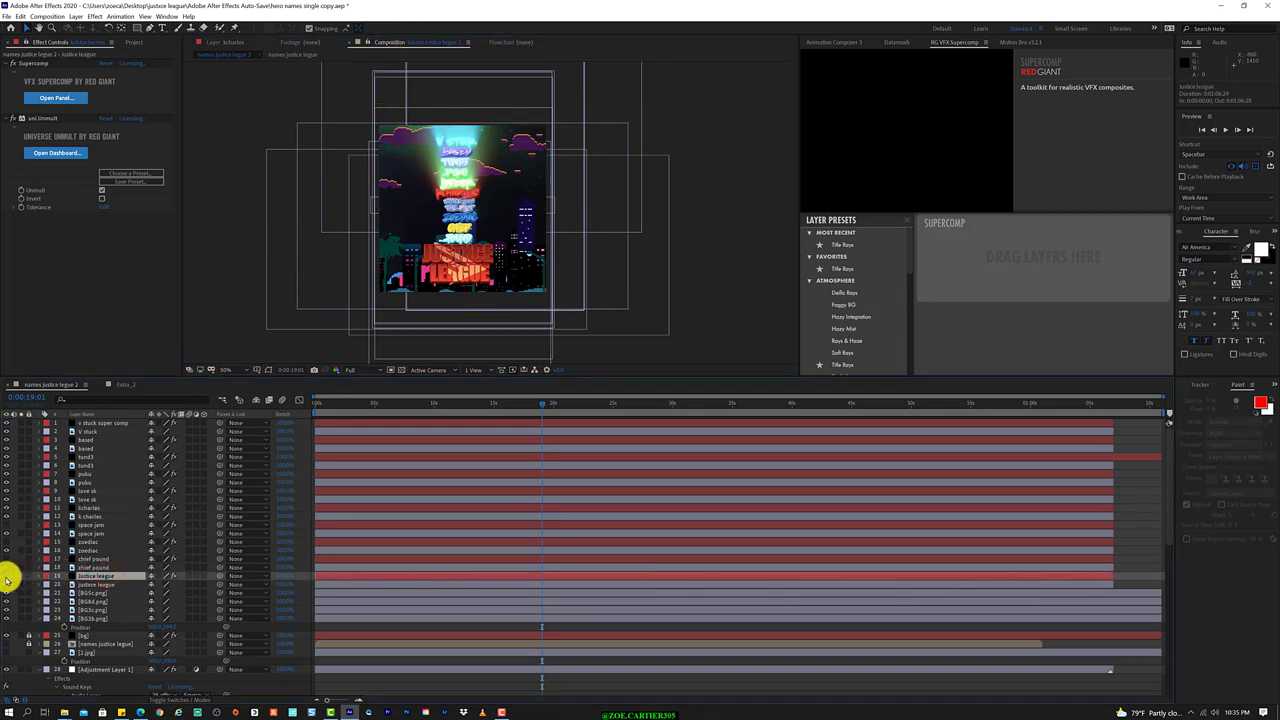
click(7, 576)
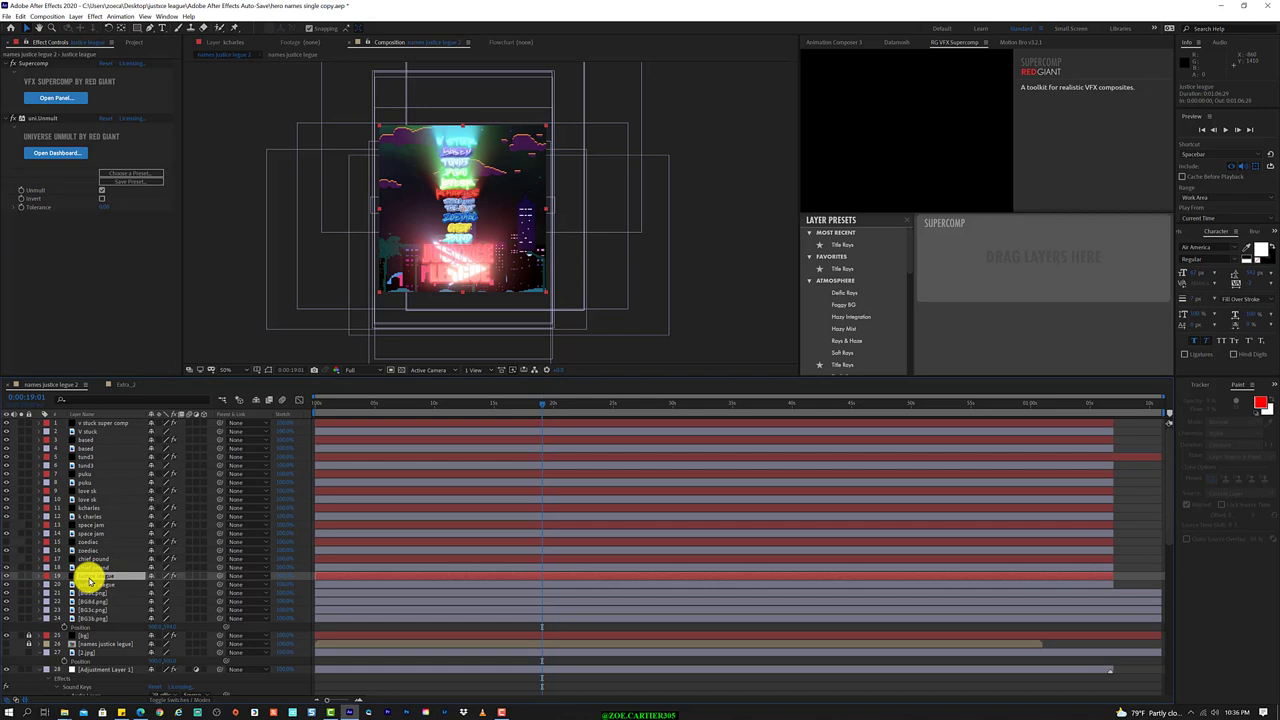
right_click(90, 580)
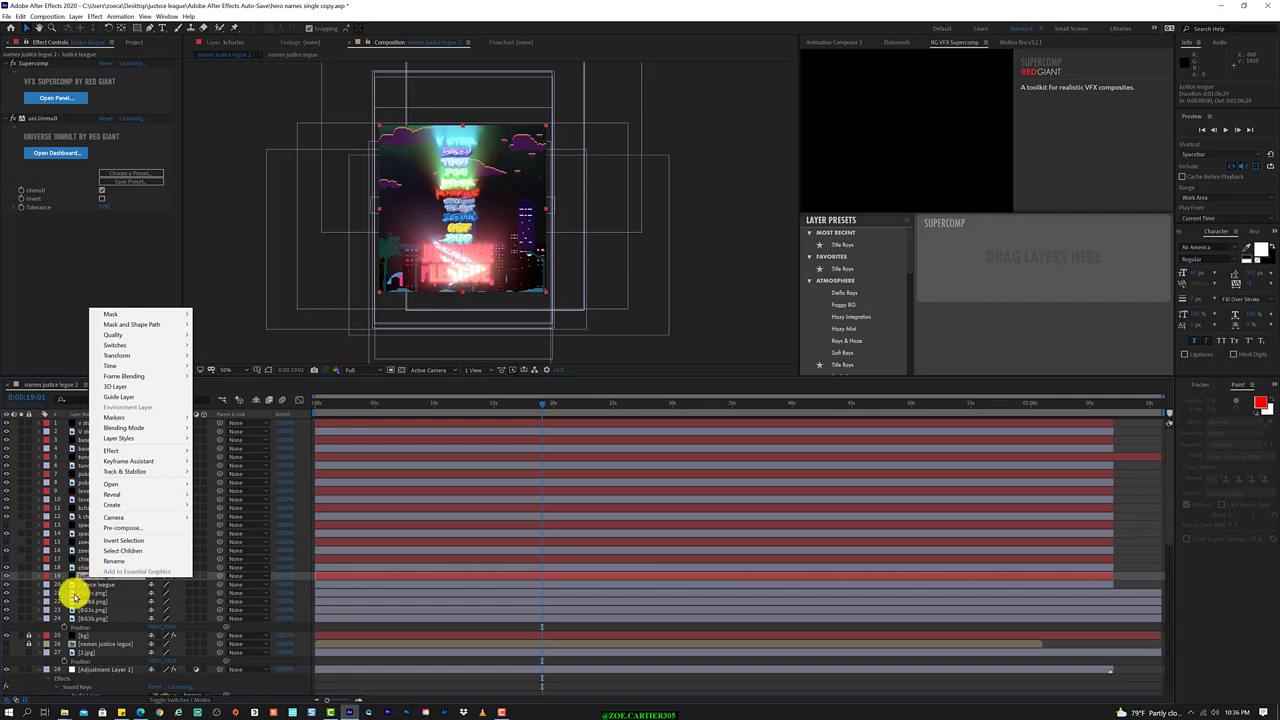
click(77, 590)
click(90, 570)
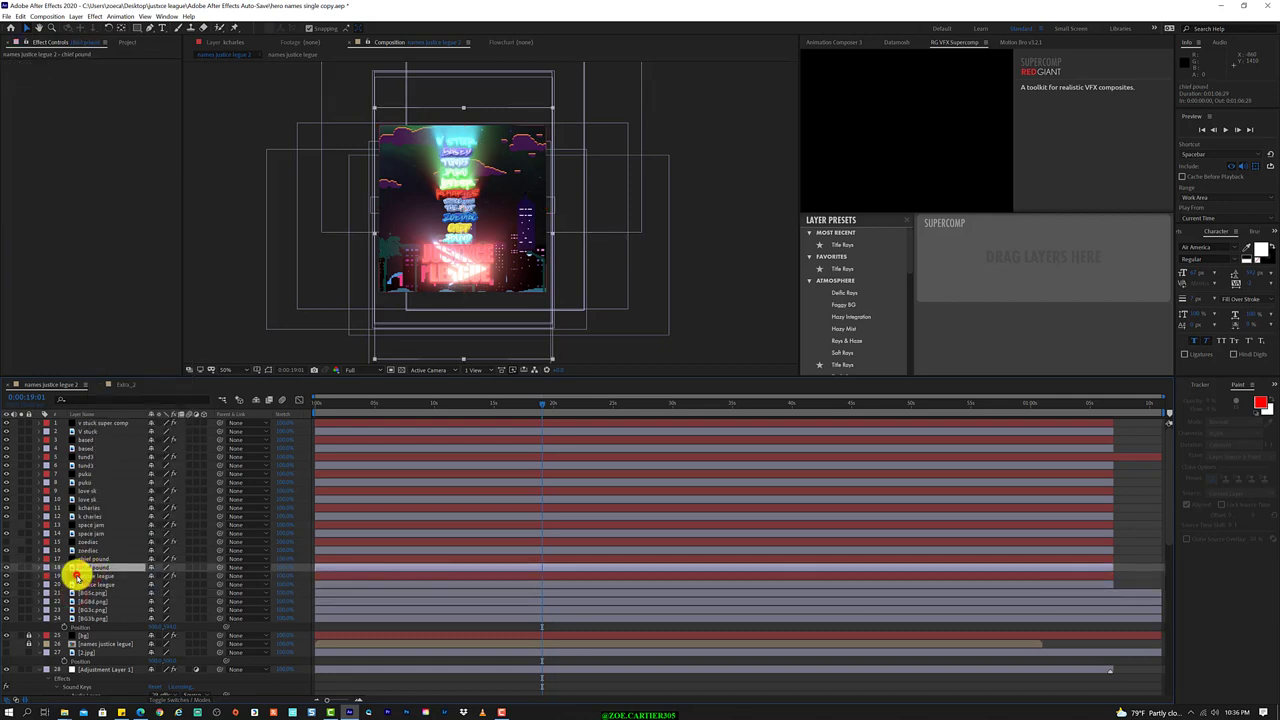
click(75, 576)
click(38, 577)
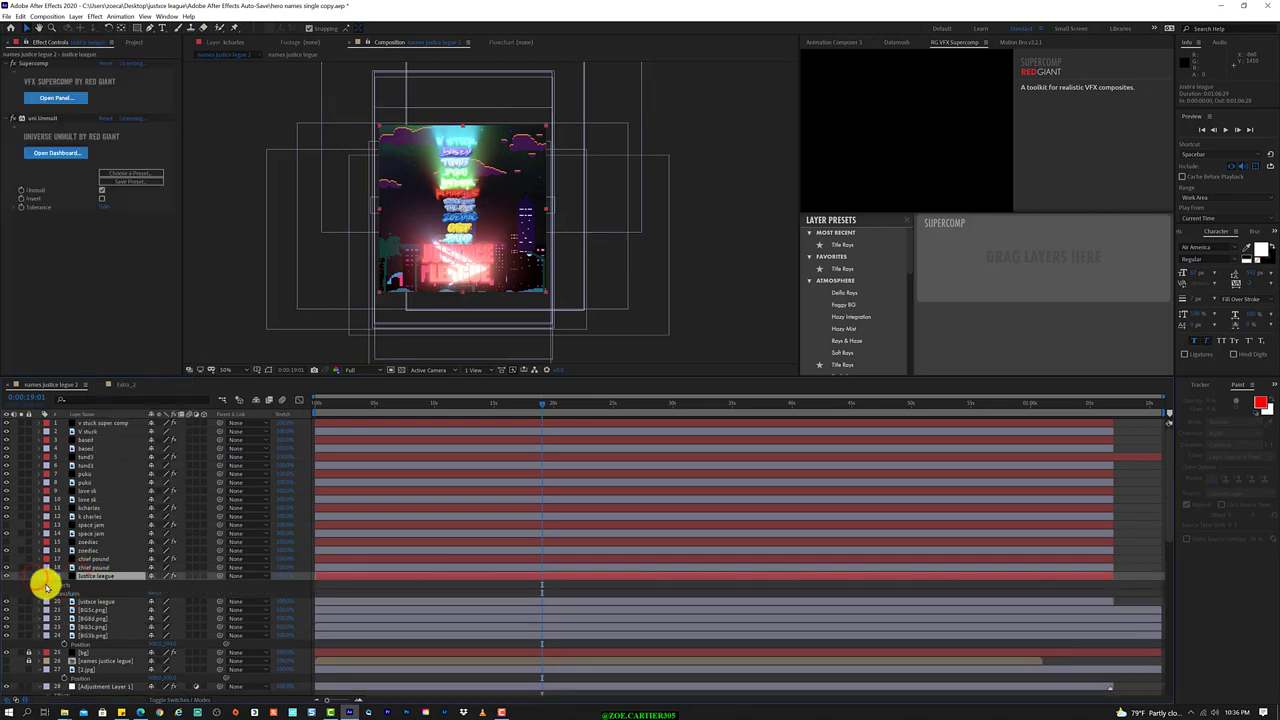
click(47, 586)
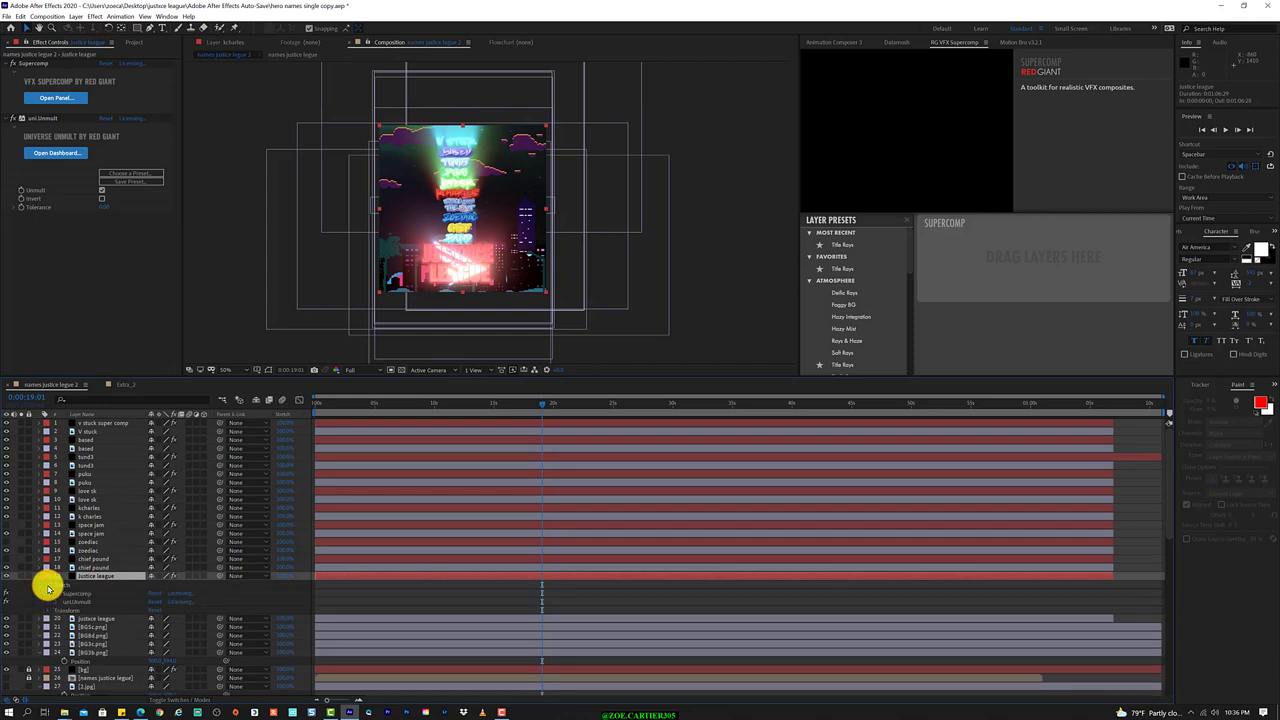
click(94, 16)
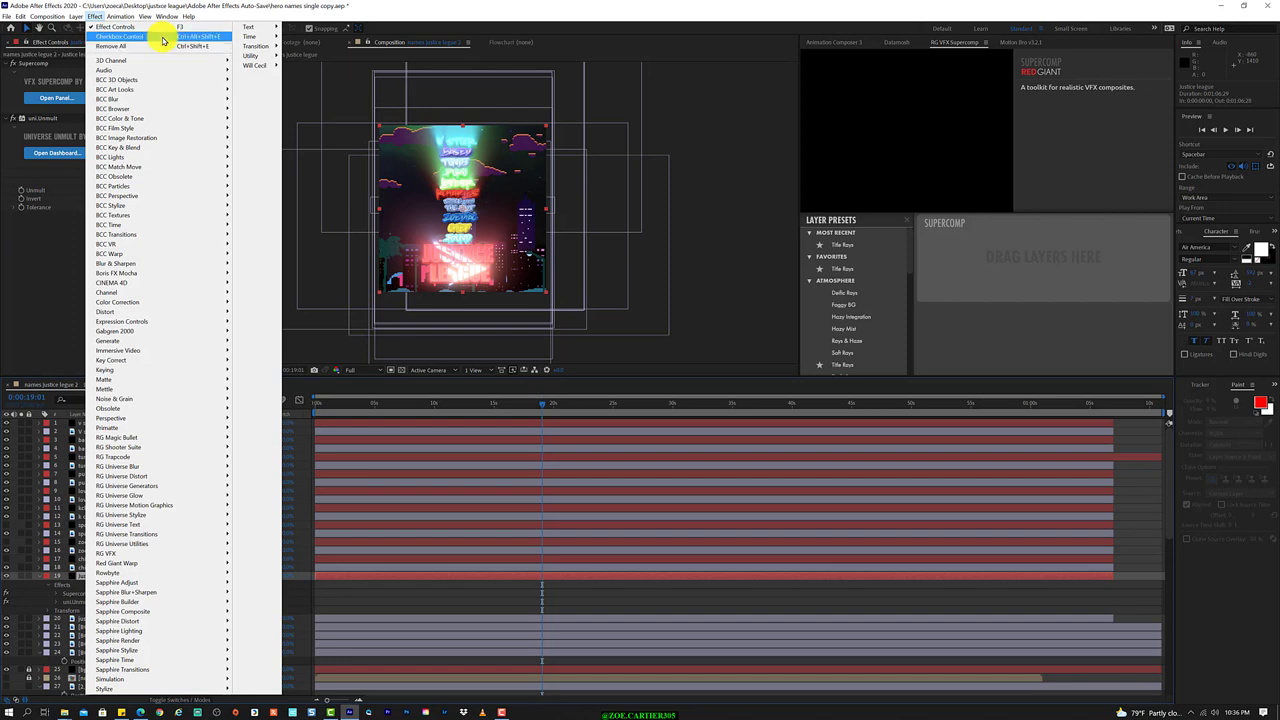
Add a Checkbox Control to justice league and pick-whip its Opacity to that Checkbox.
click(162, 37)
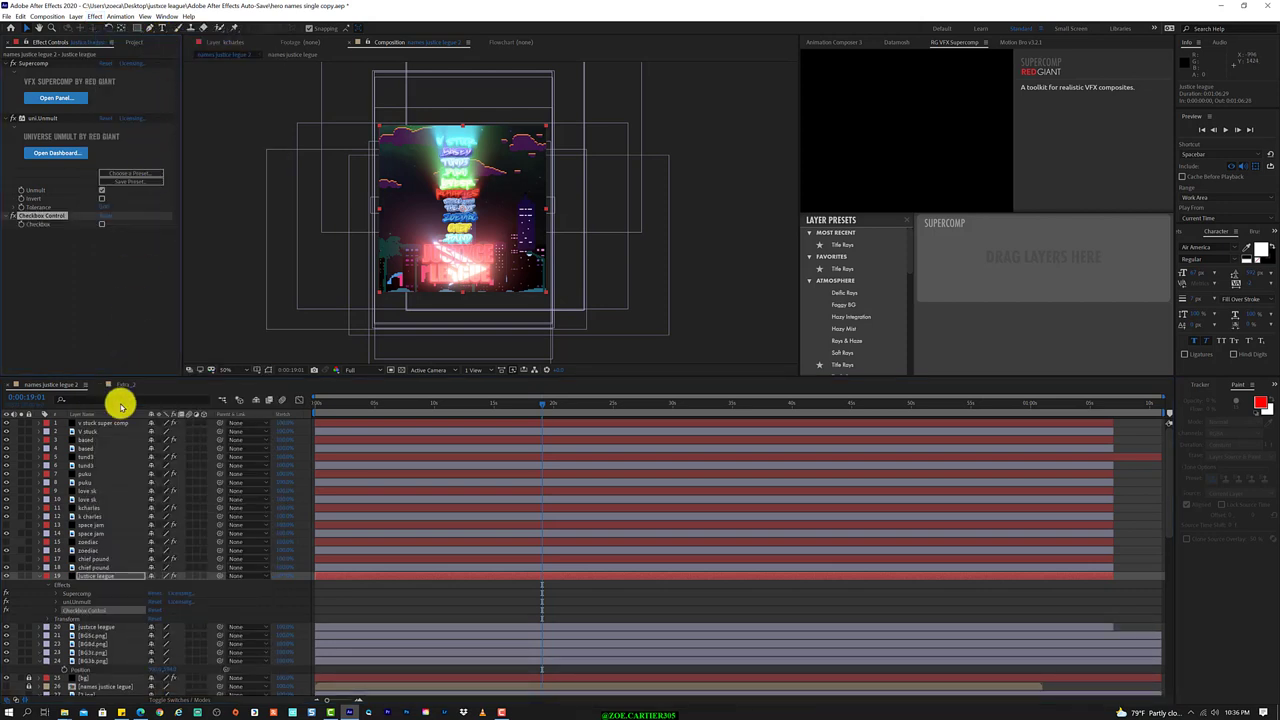
click(101, 577)
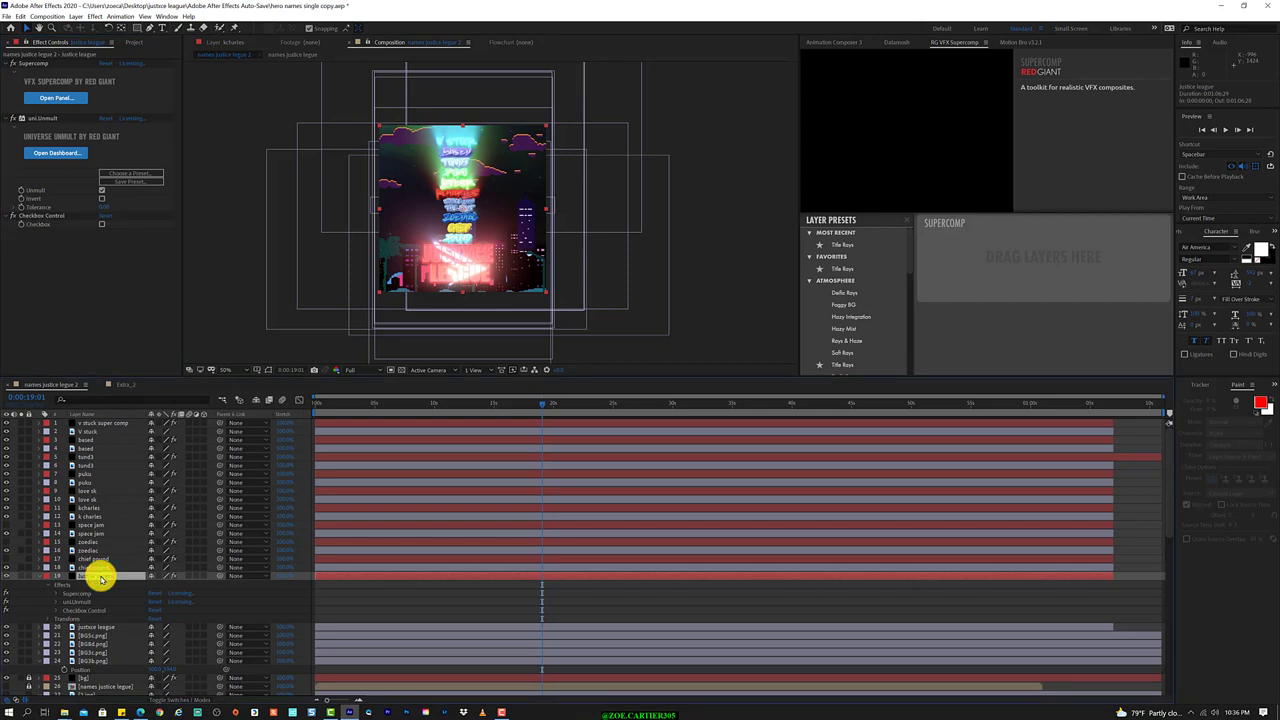
key(t)
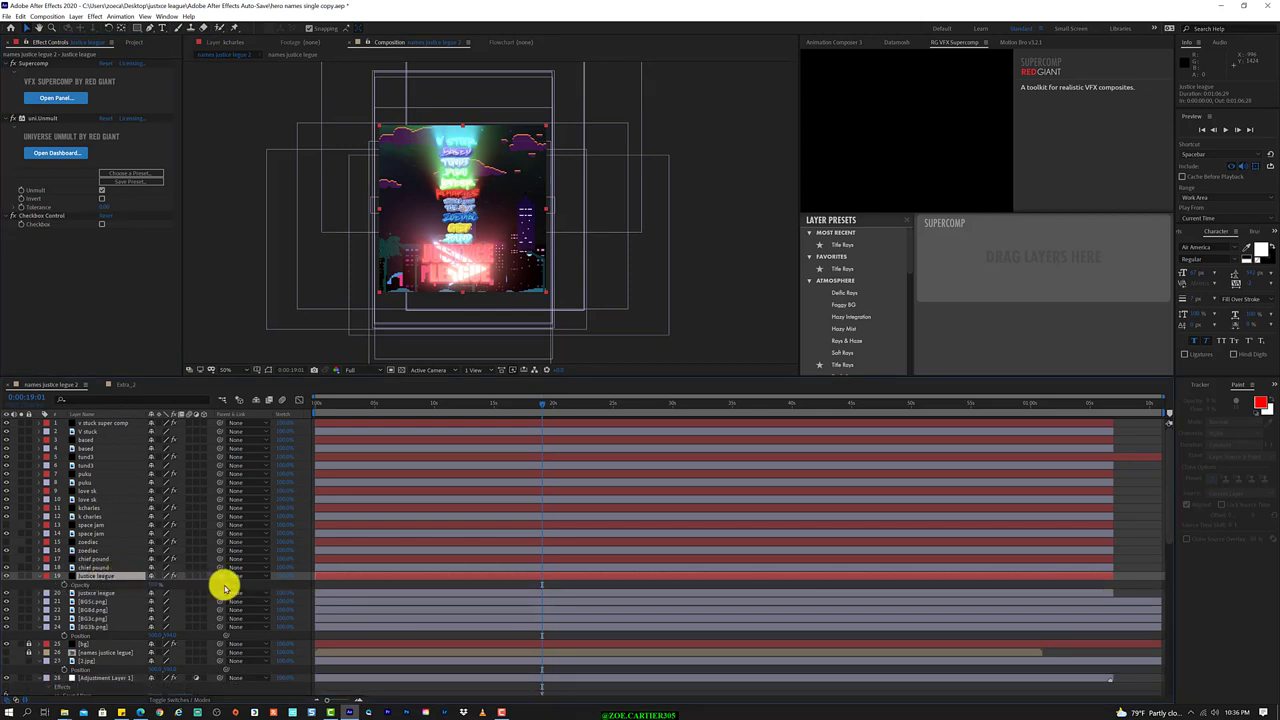
click(59, 225)
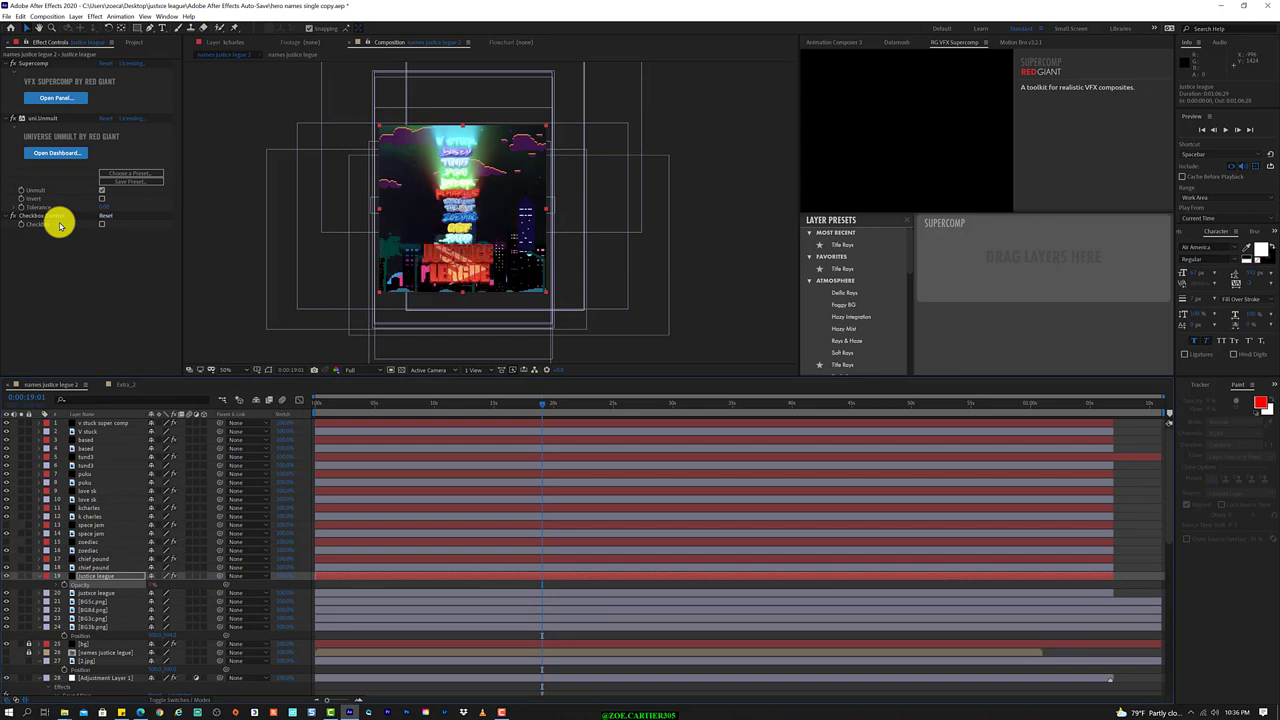
right_click(116, 584)
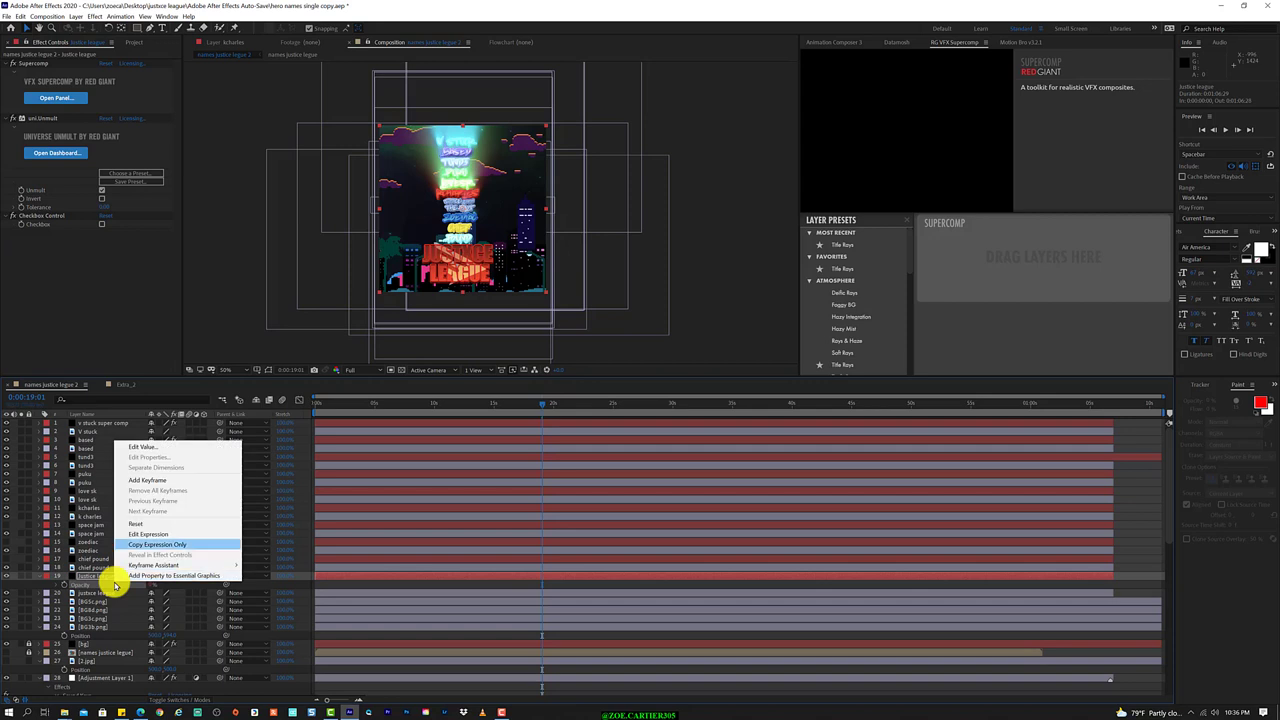
Append *100 so justice league's Opacity reads effect("Checkbox Control")("Checkbox")*100.
click(160, 534)
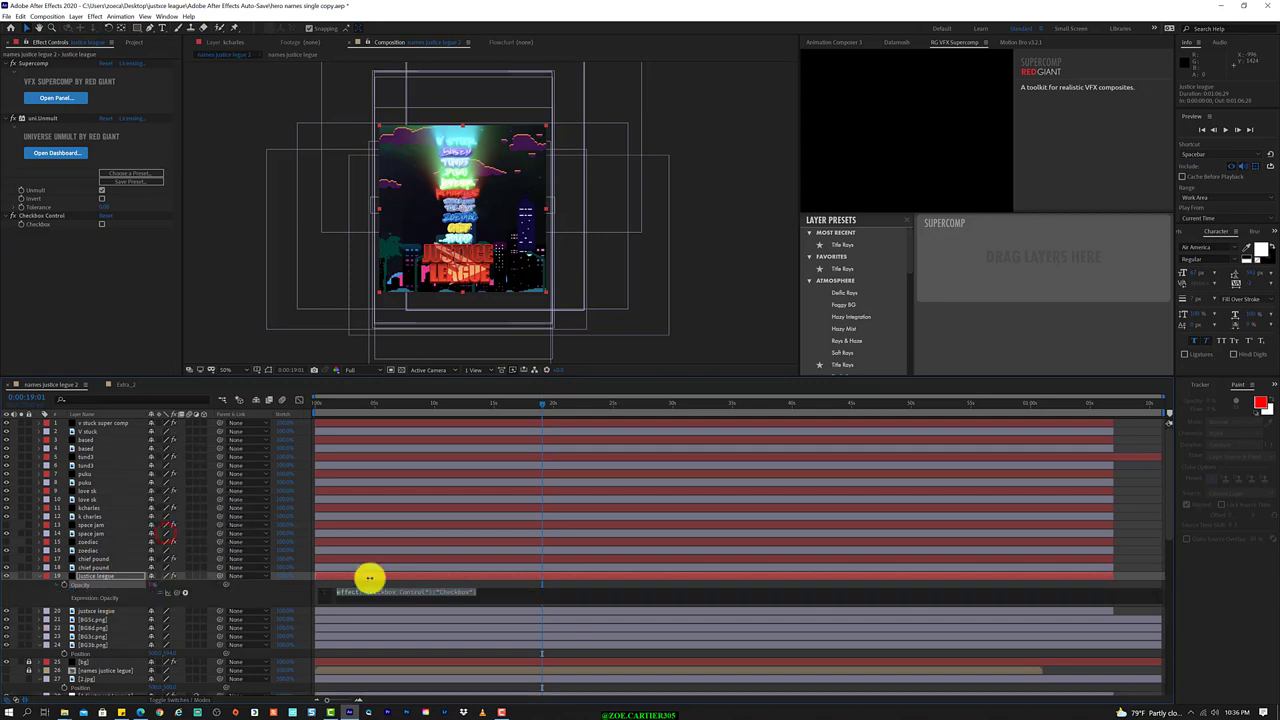
click(475, 603)
text(*100)
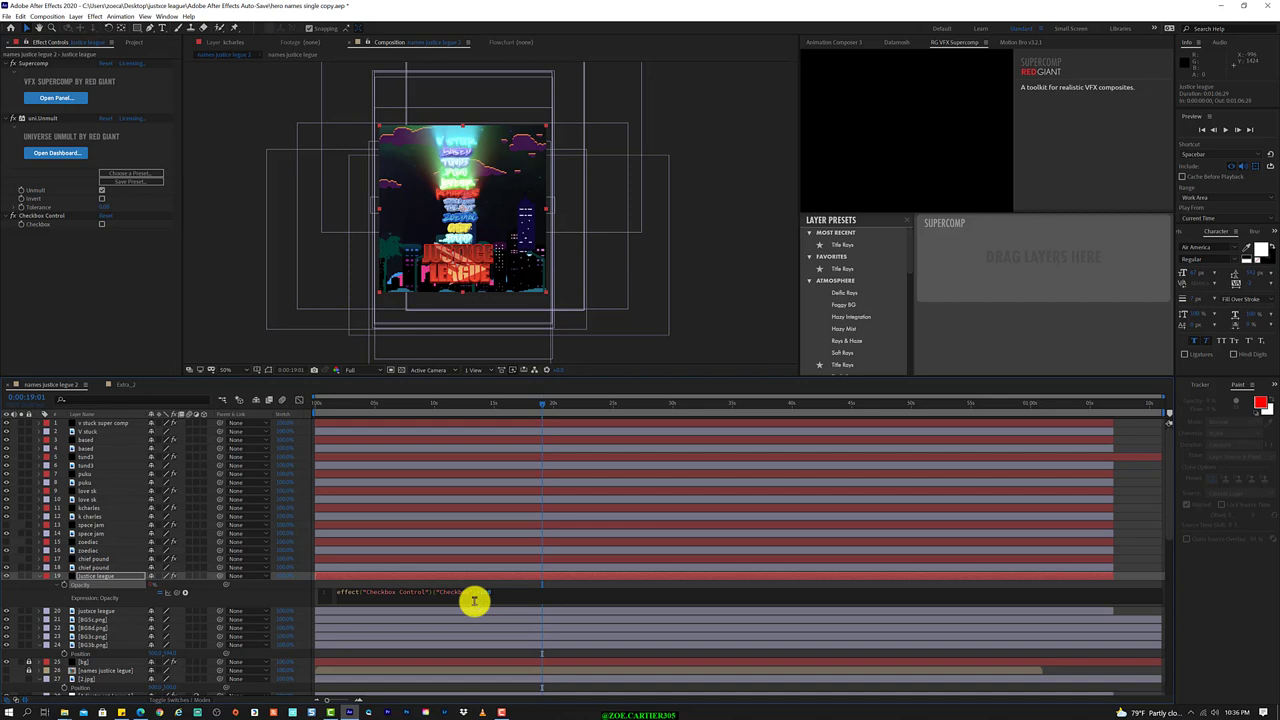
click(414, 624)
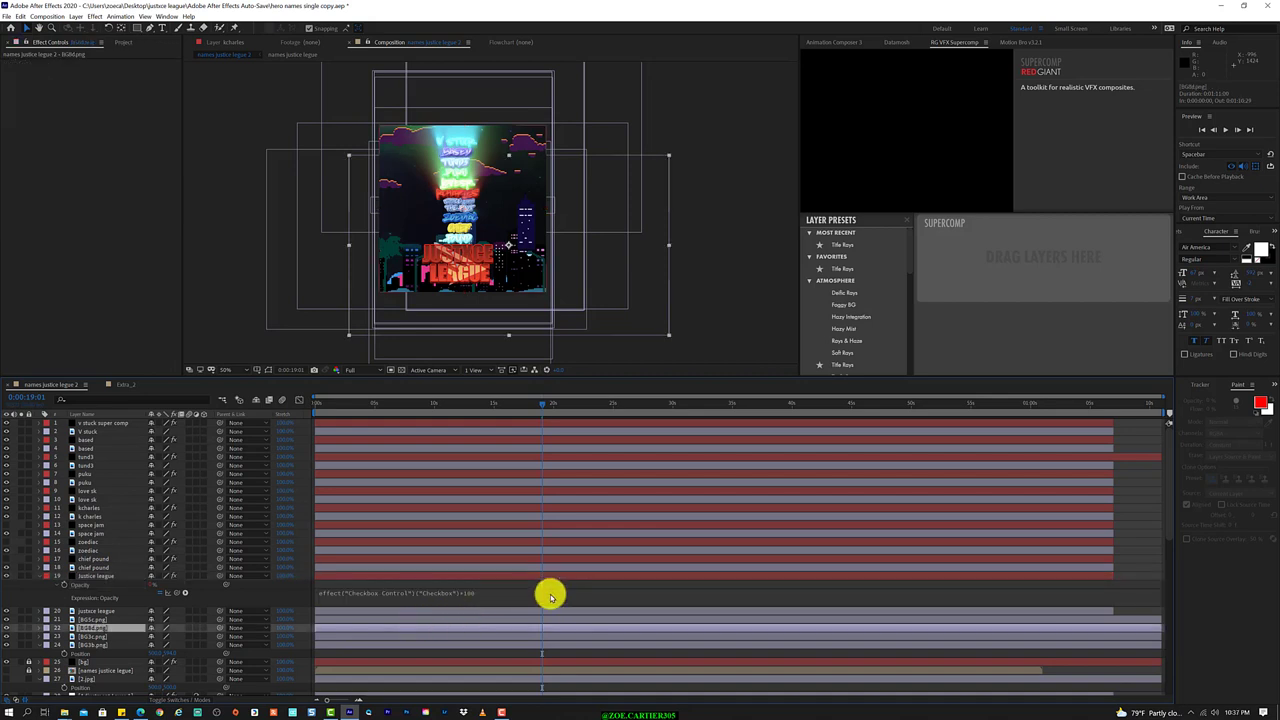
Scrub to about 0:00:22:18 and select justice league to show its Checkbox Control settings.
click(543, 407)
drag(543, 407, 585, 411)
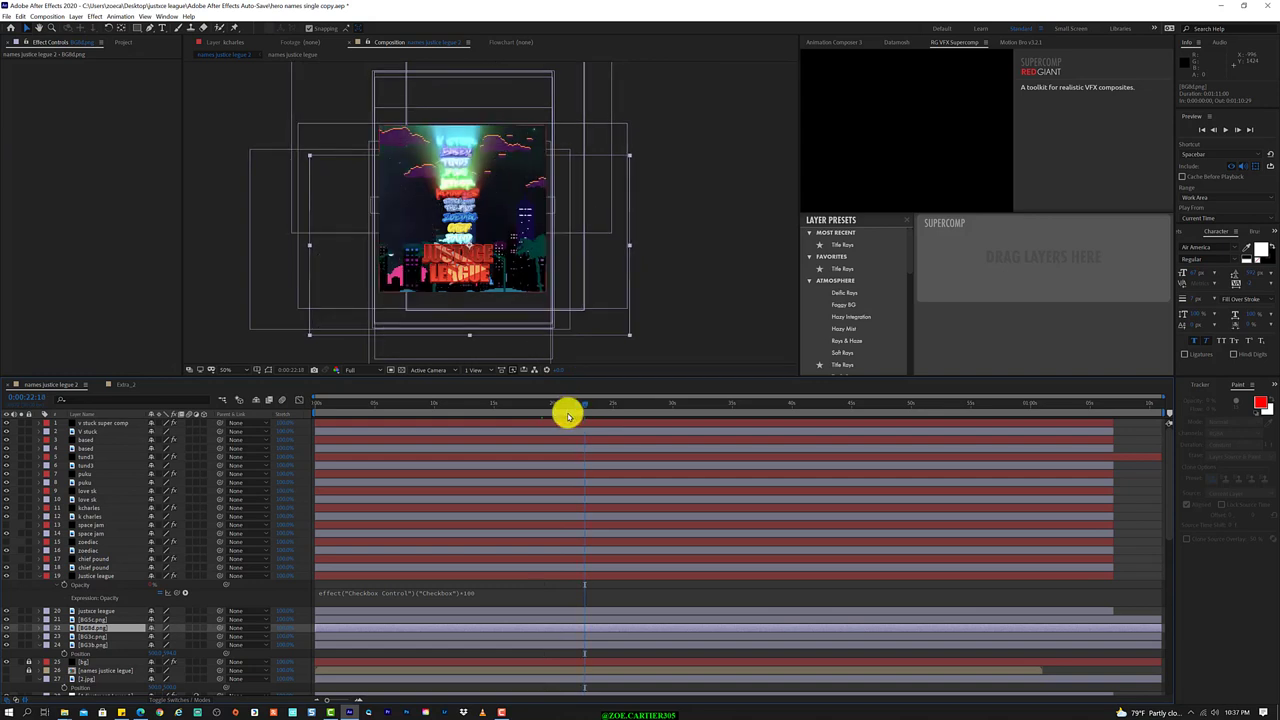
click(97, 576)
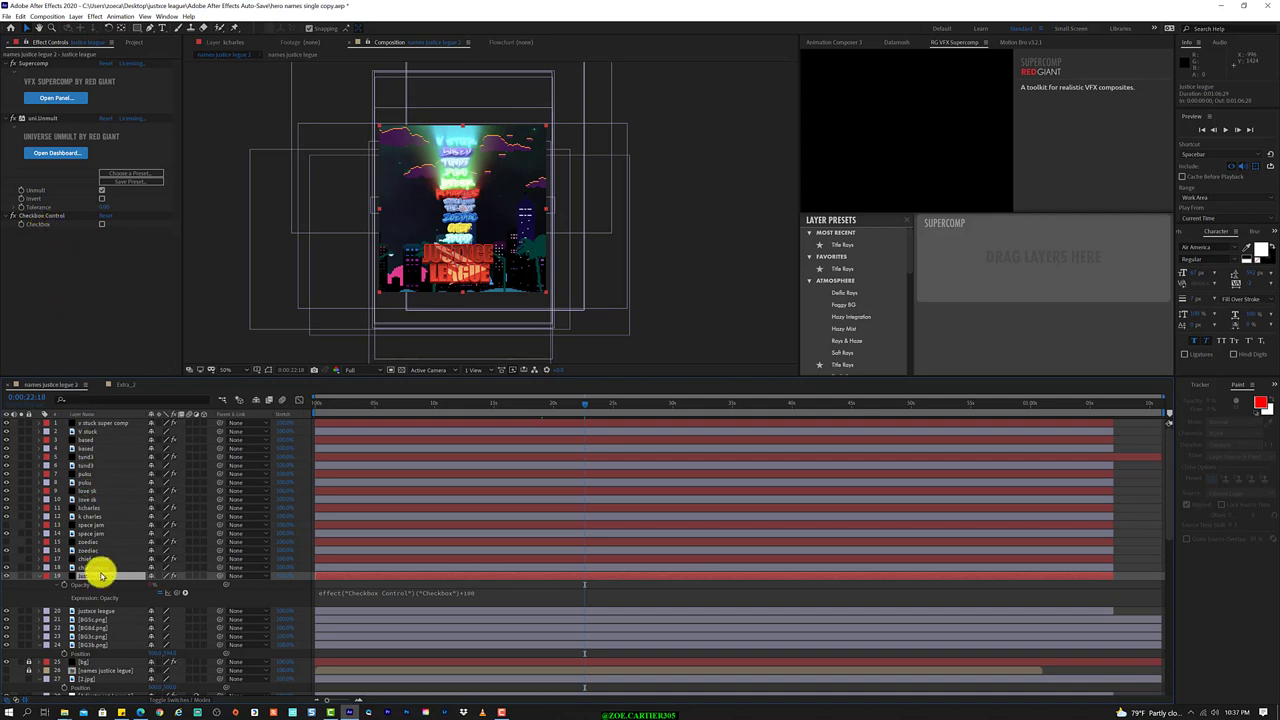
Reveal the justice league layer's Checkbox Control, attempt a Sound Keys link, and preview later frames.
text(e)
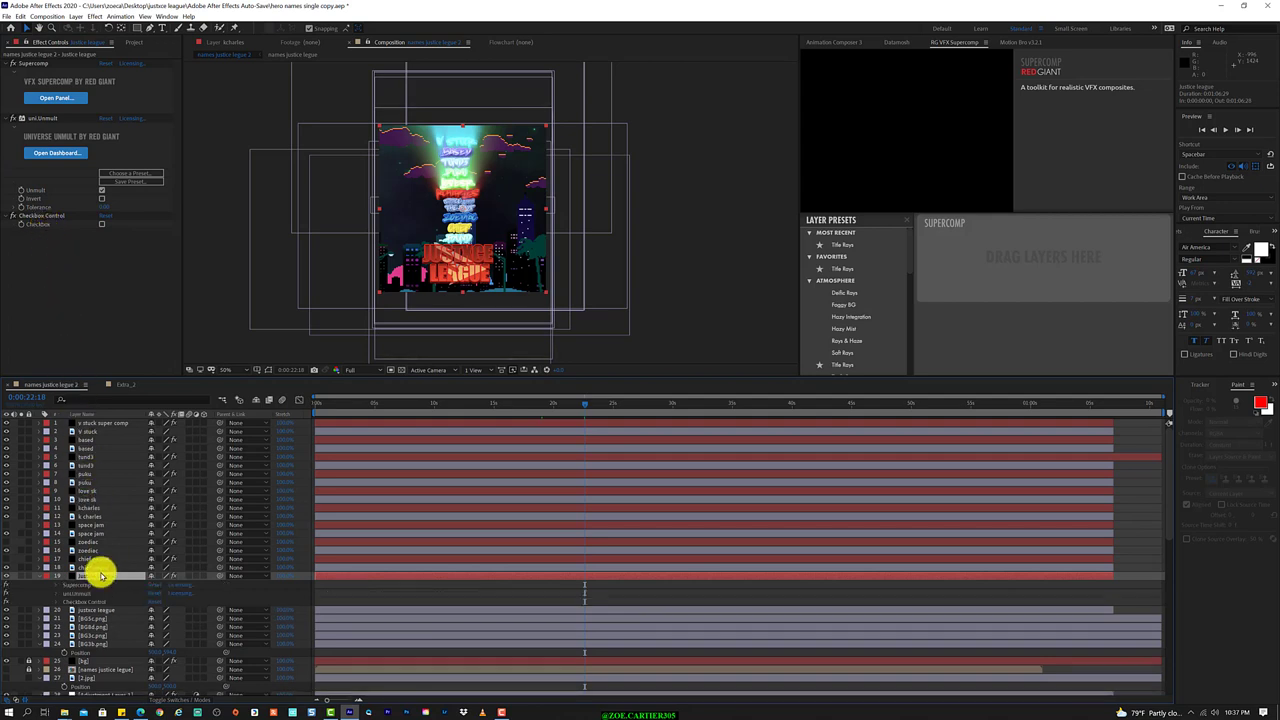
text(justice league)
key(Return)
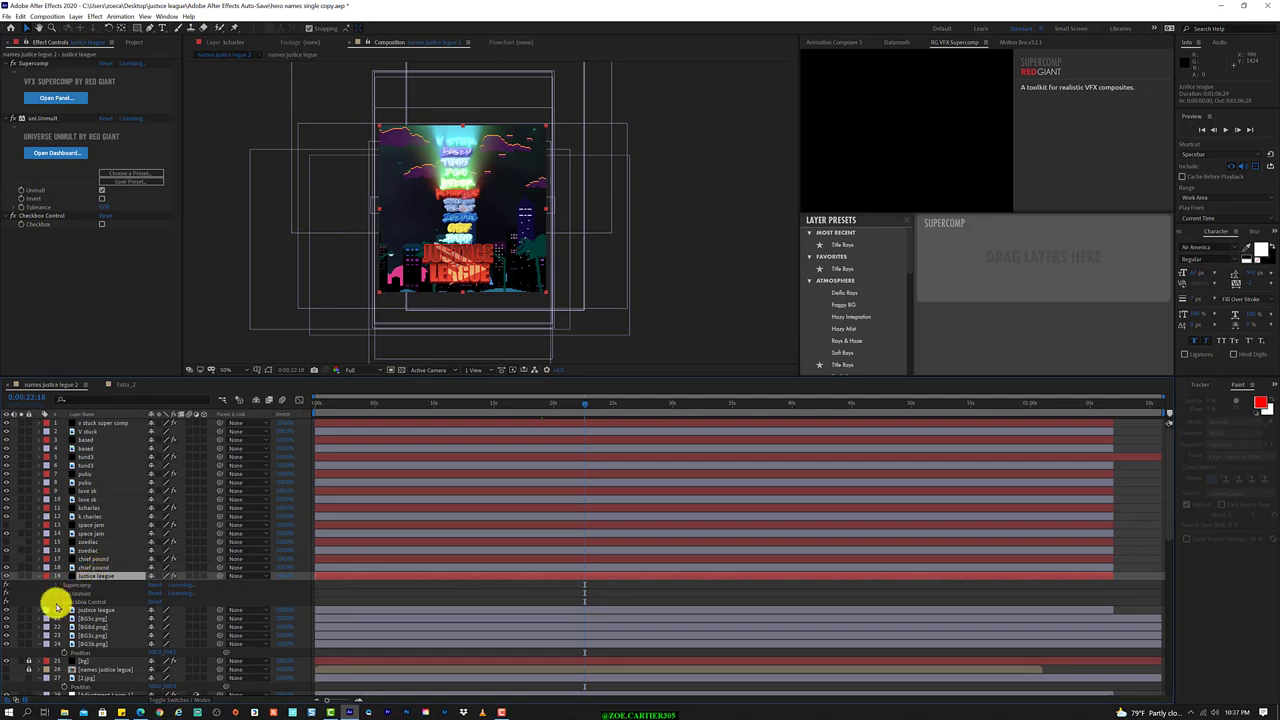
click(57, 603)
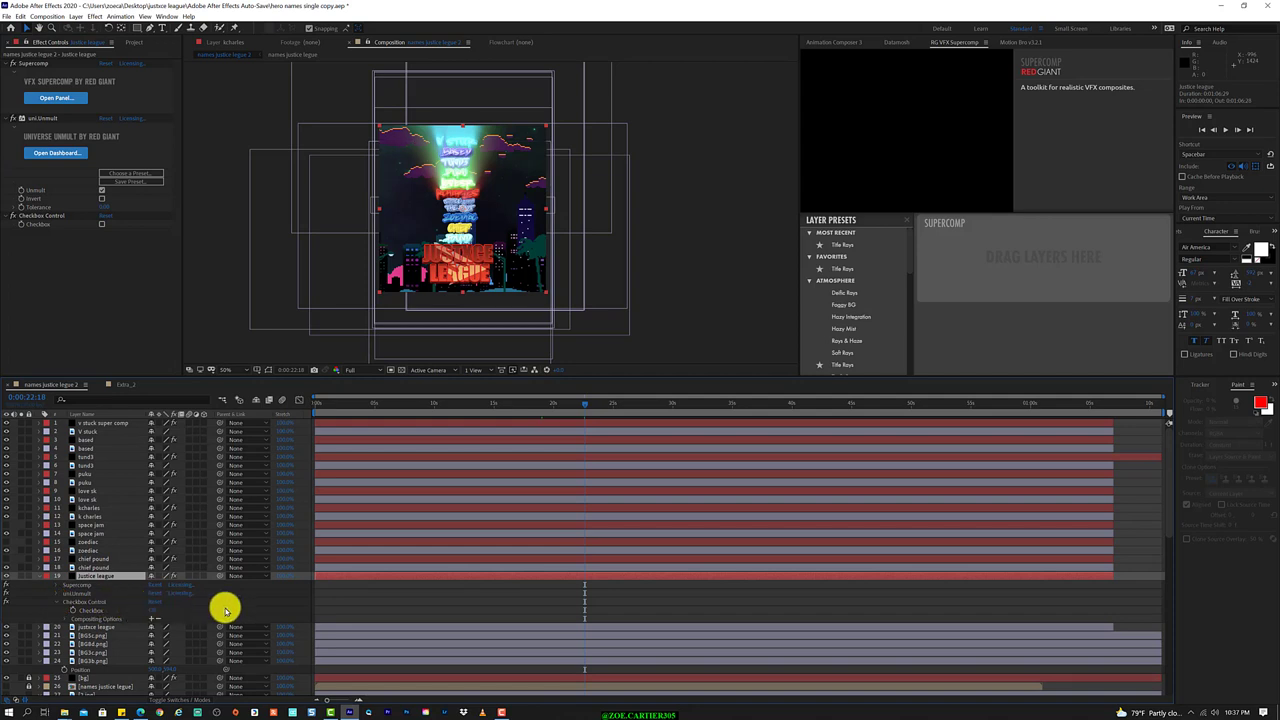
mouse_move(226, 608)
mouse_down()
mouse_move(118, 712)
mouse_move(104, 692)
mouse_up()
drag(108, 678, 104, 658)
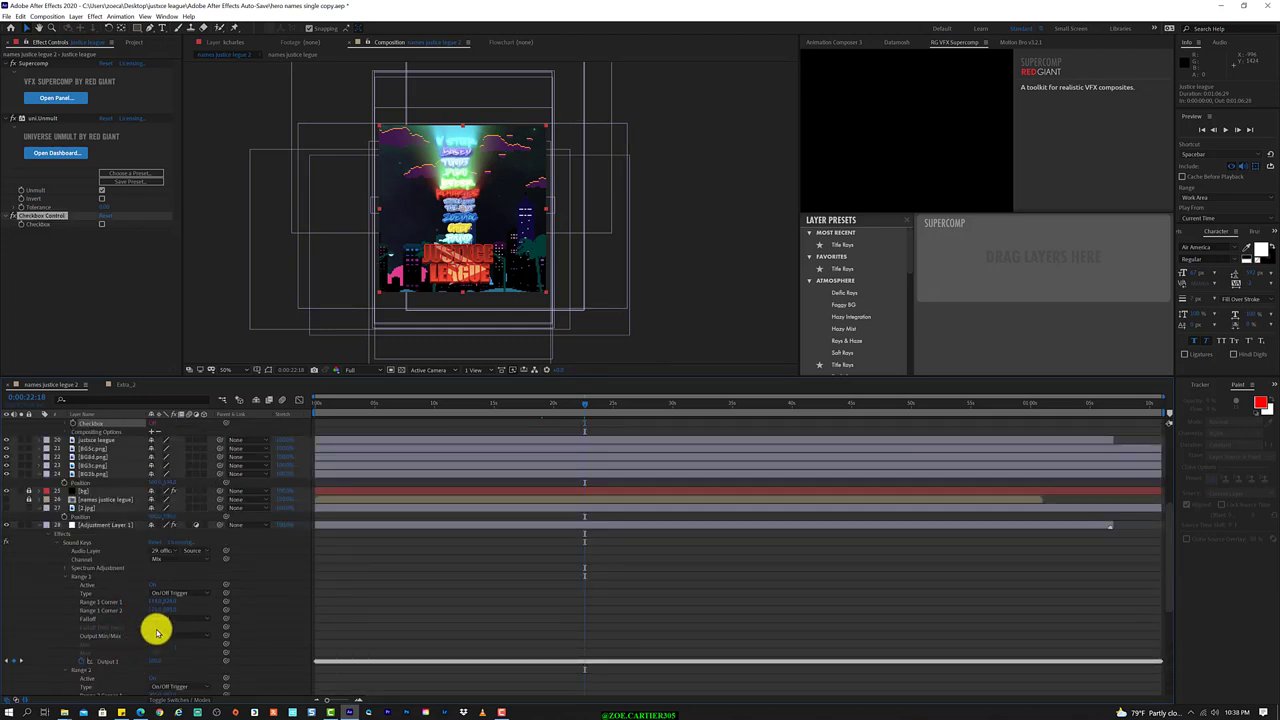
drag(595, 406, 630, 420)
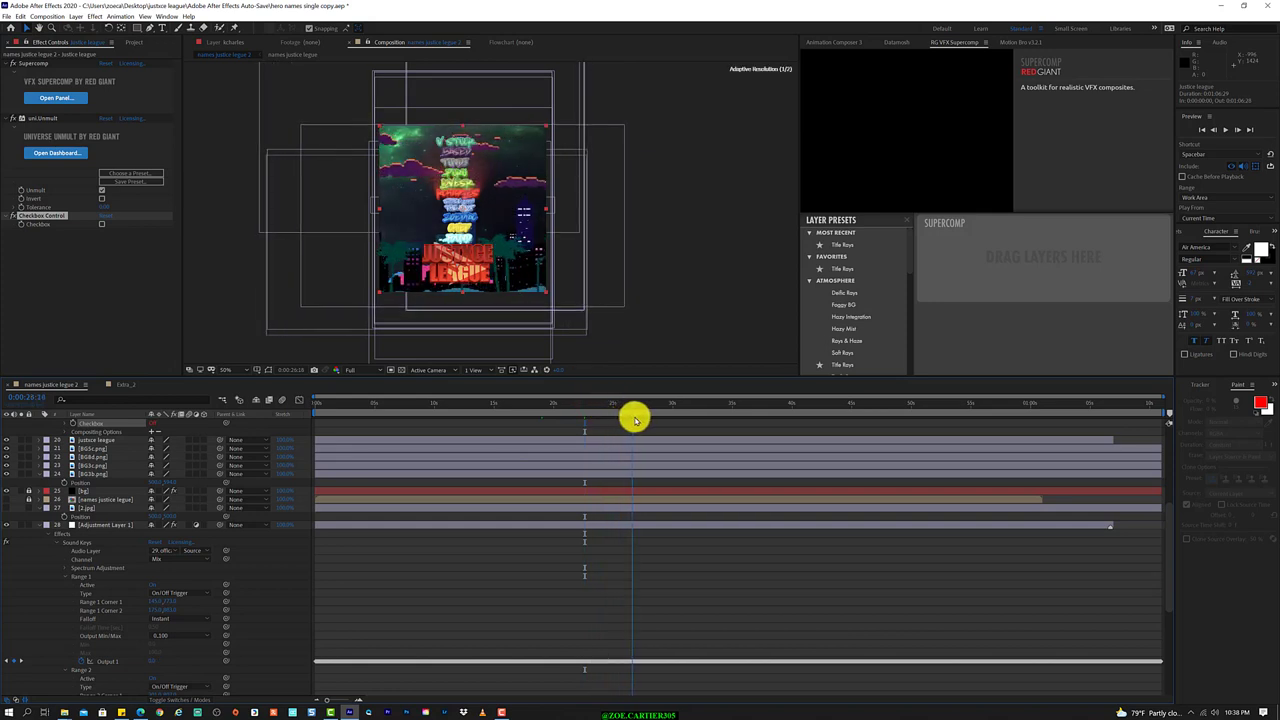
mouse_move(630, 420)
mouse_down()
mouse_move(643, 418)
mouse_move(401, 441)
mouse_up()
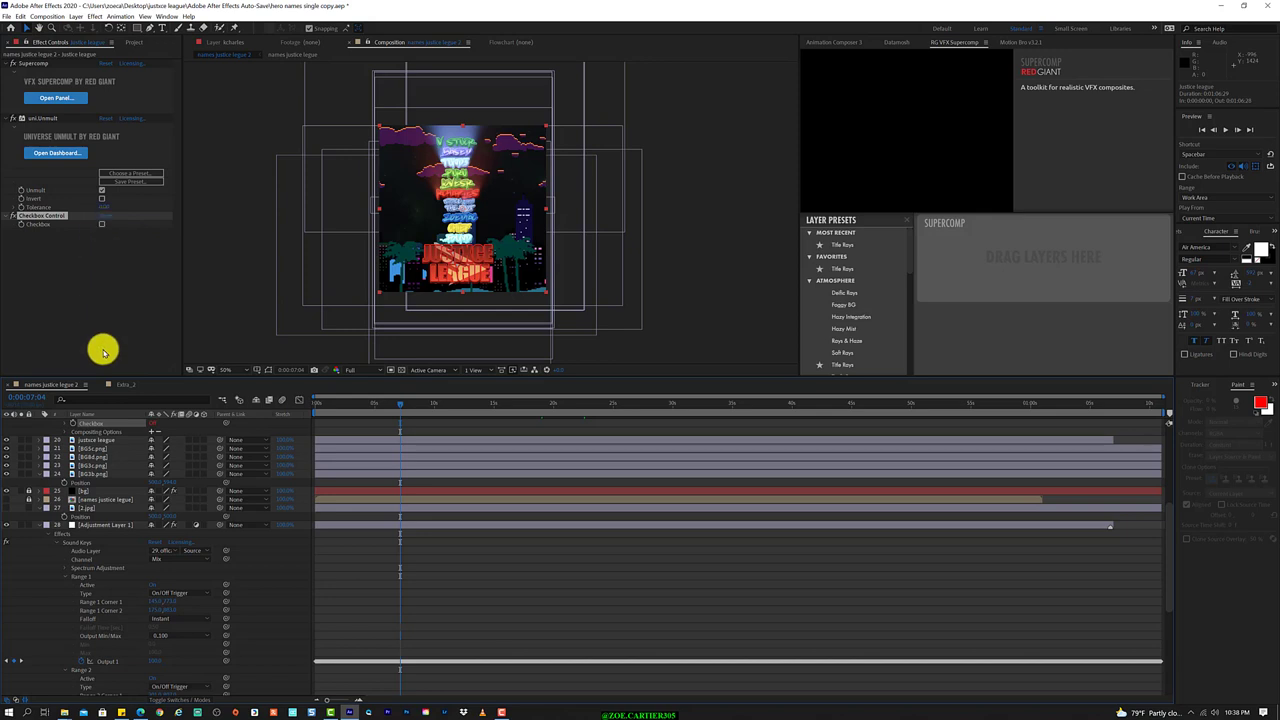
Reselect justice league and pick-whip its Checkbox to Sound Keys Output 1 on Adjustment Layer 1.
click(101, 472)
scroll(101, 478, up, 2)
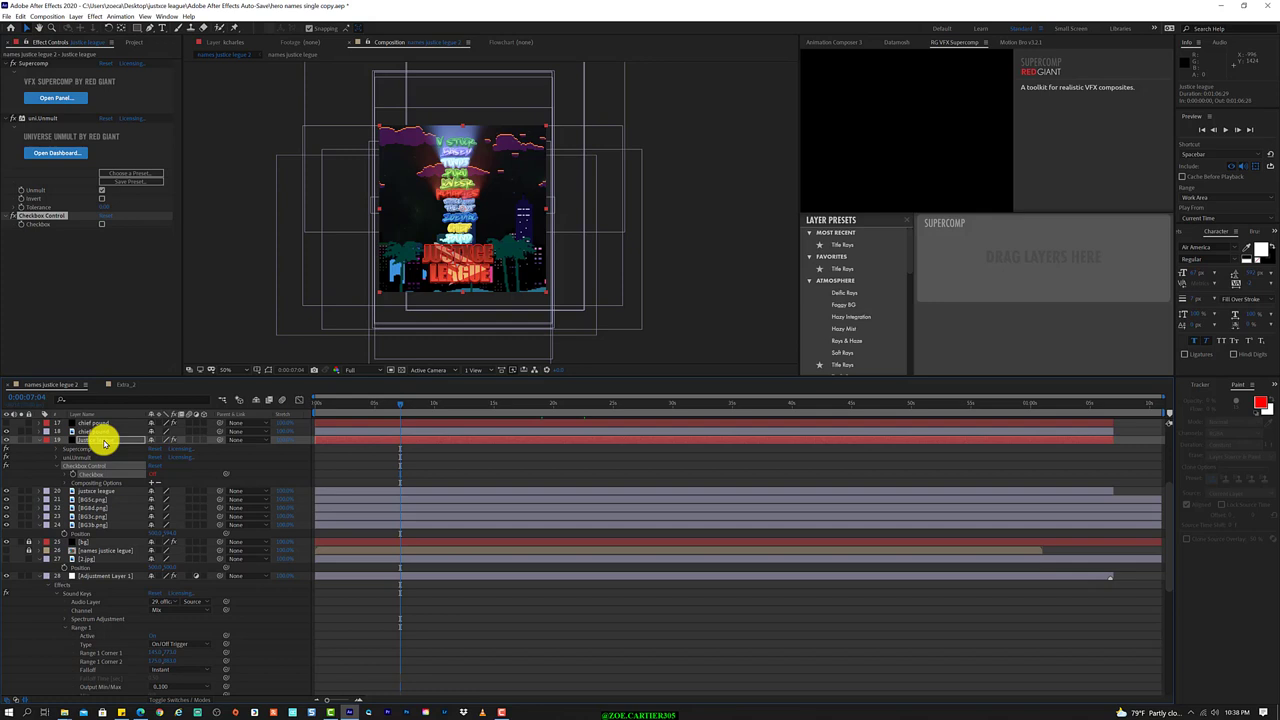
click(103, 441)
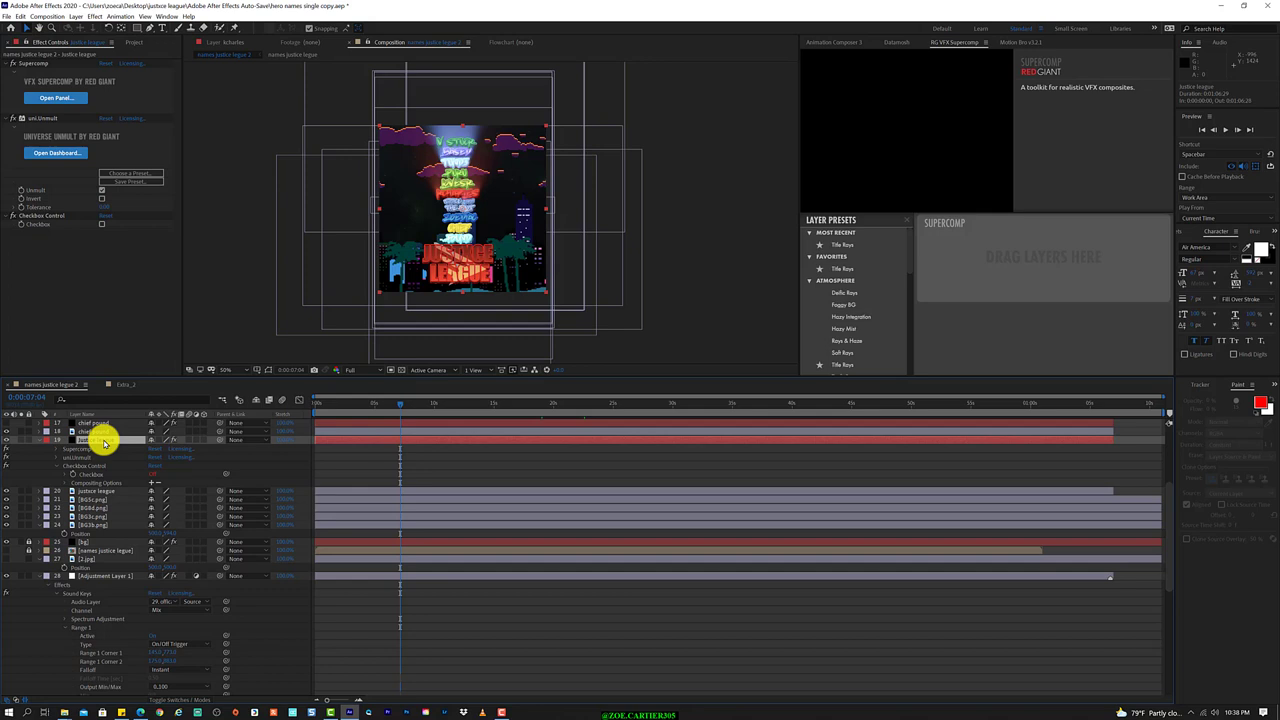
scroll(121, 568, up, 2)
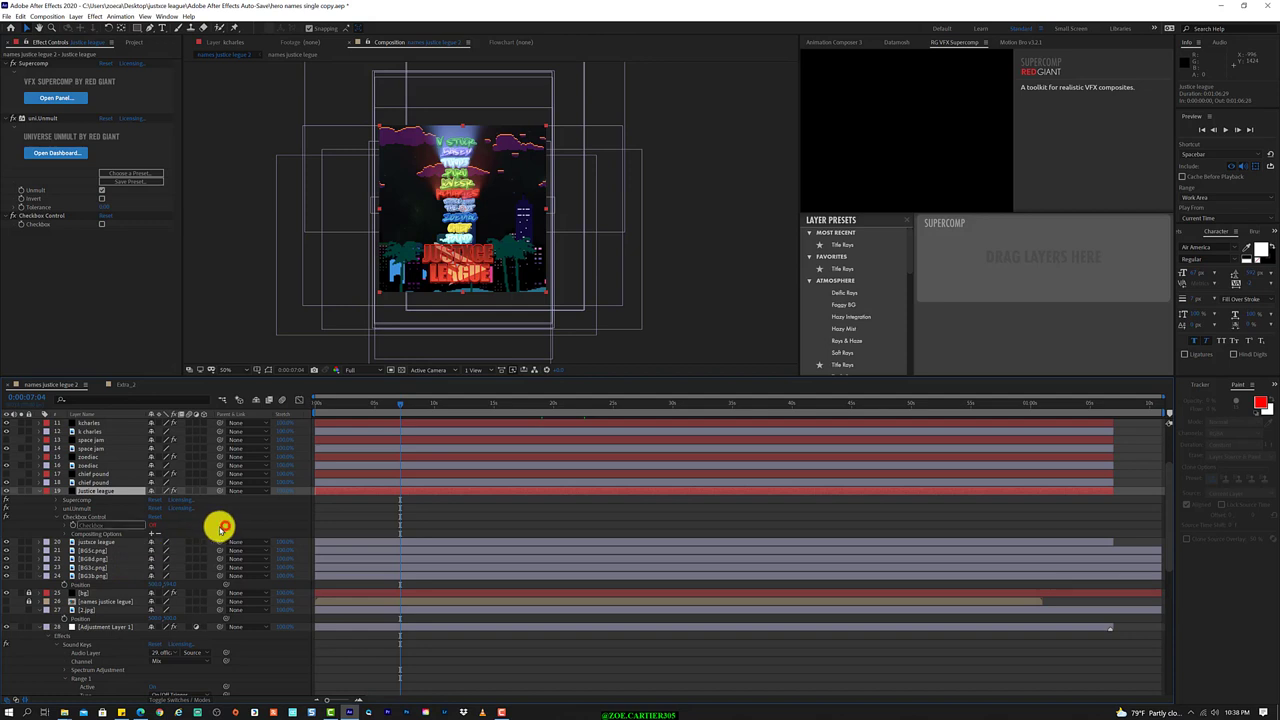
mouse_move(225, 525)
mouse_down()
mouse_move(124, 571)
mouse_move(101, 706)
mouse_up()
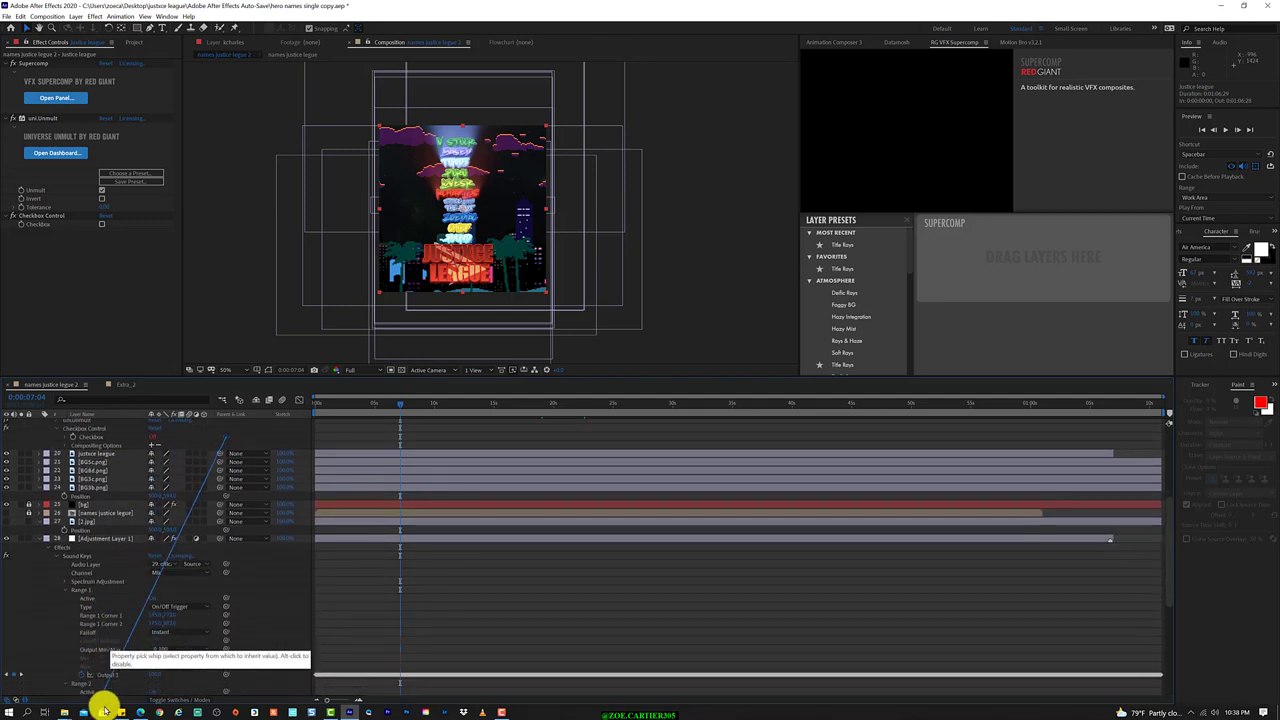
drag(101, 706, 118, 614)
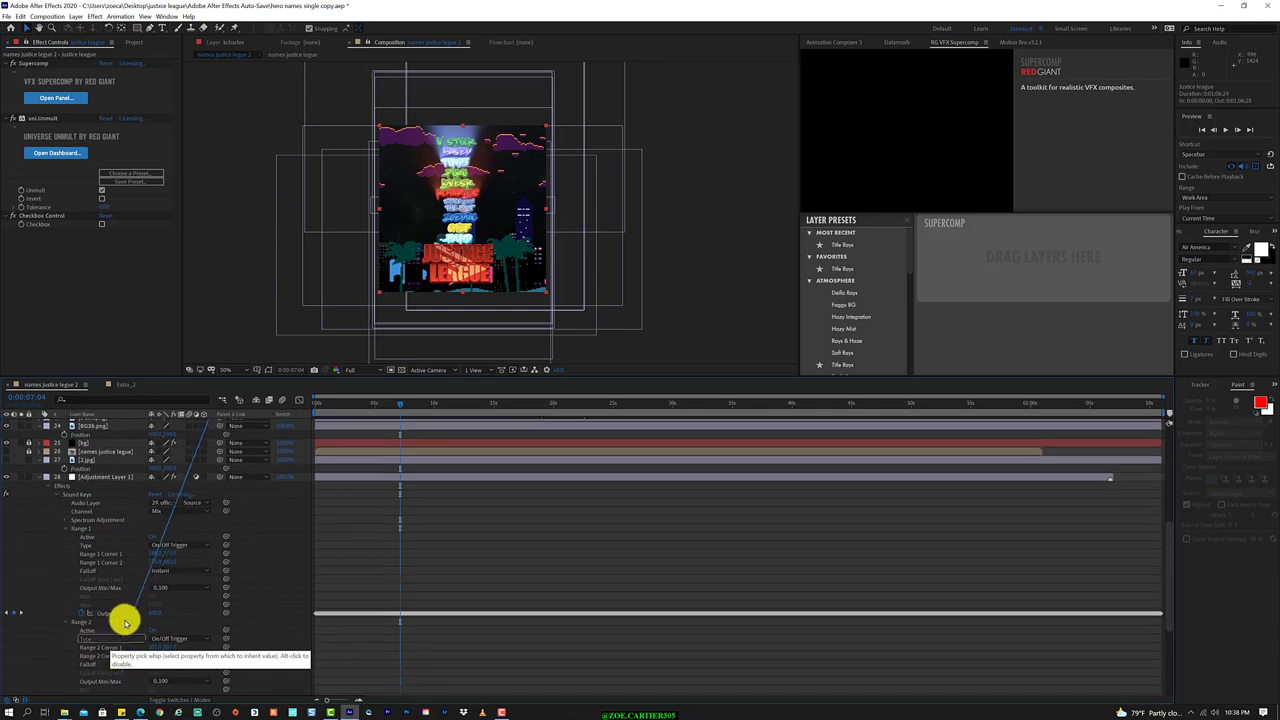
drag(118, 614, 123, 612)
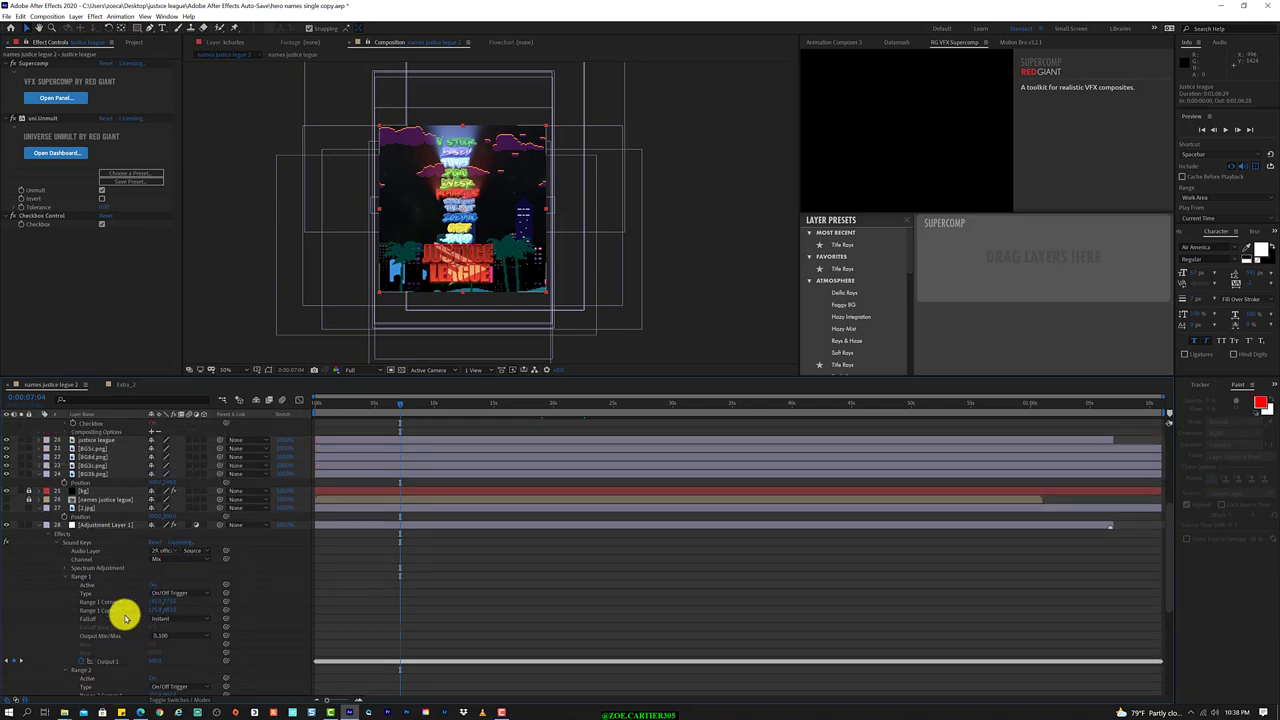
click(406, 400)
drag(417, 403, 444, 404)
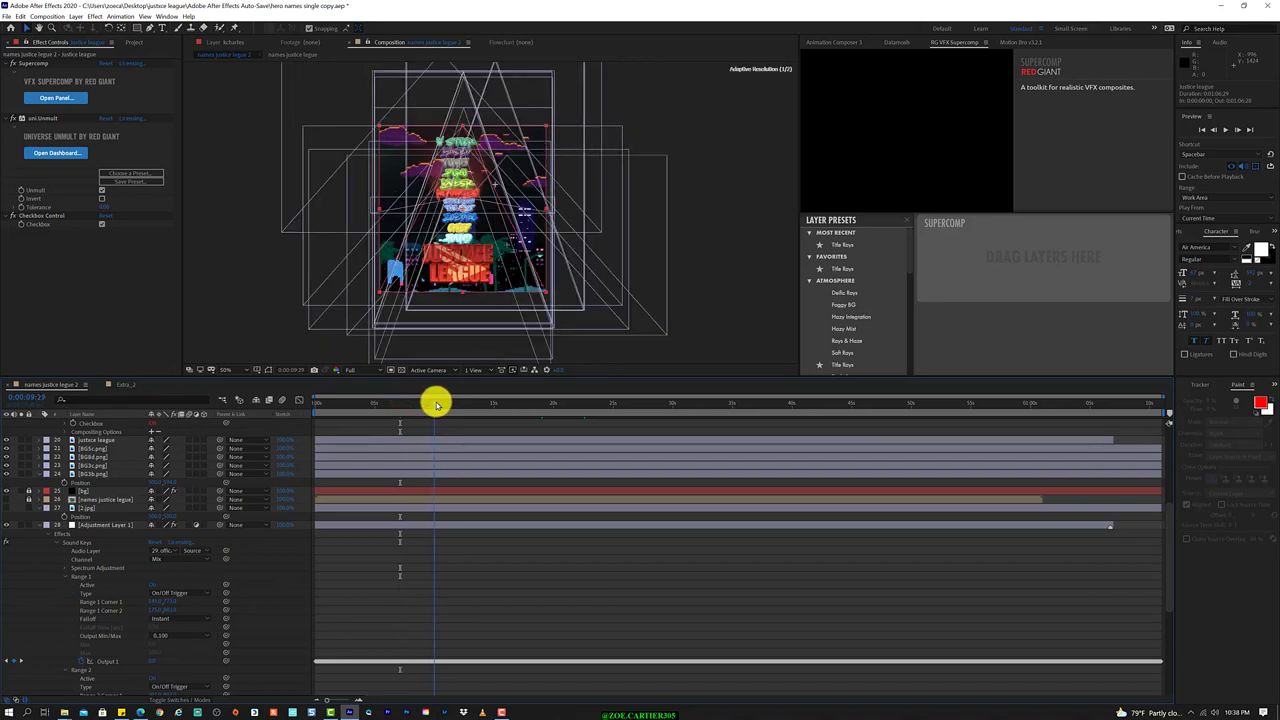
mouse_move(444, 404)
mouse_down()
mouse_move(466, 408)
mouse_move(371, 405)
mouse_move(401, 406)
mouse_up()
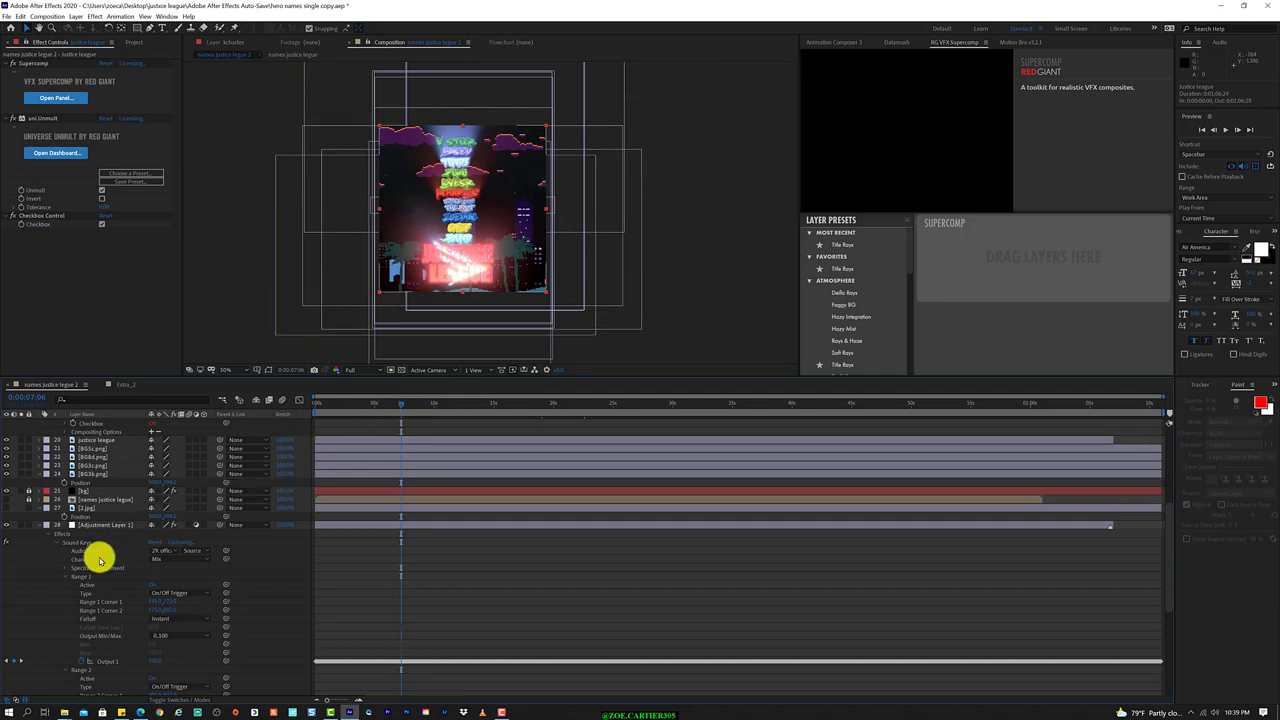
Collapse justice league's effects and add a Checkbox Control to the kcharles layer.
scroll(100, 560, up, 1)
scroll(100, 560, down, 1)
scroll(100, 560, up, 4)
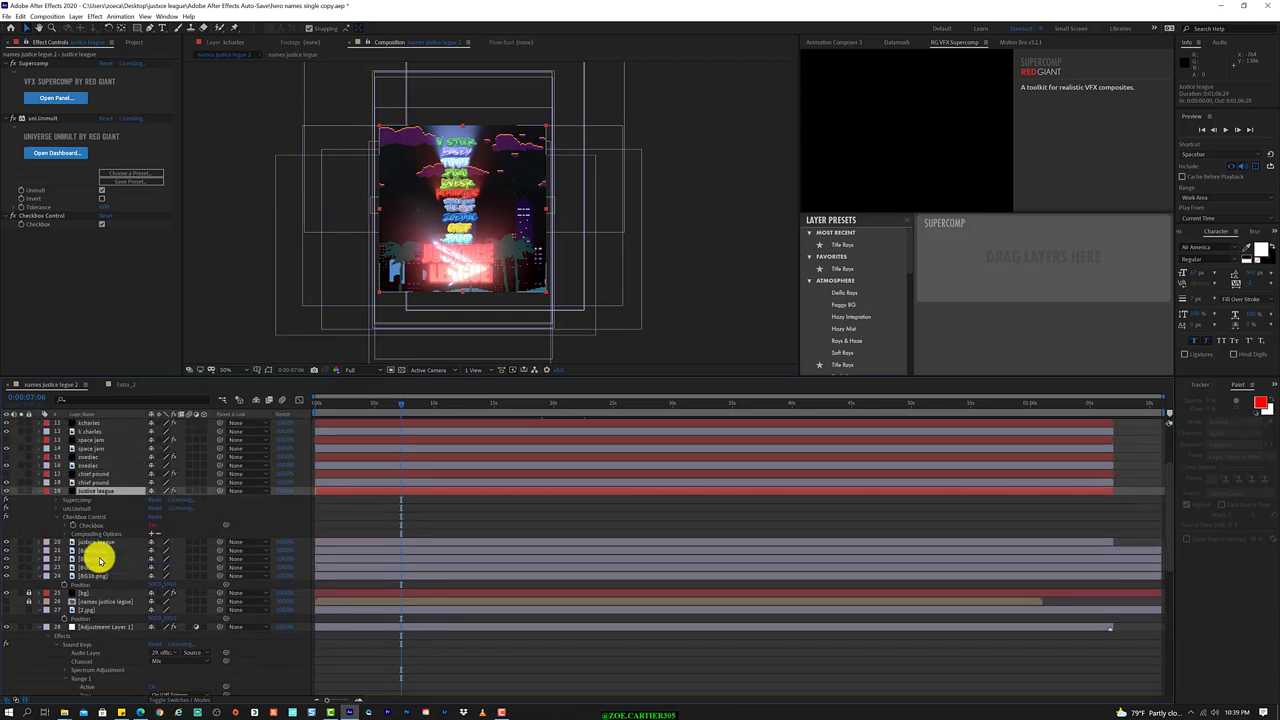
scroll(100, 560, up, 3)
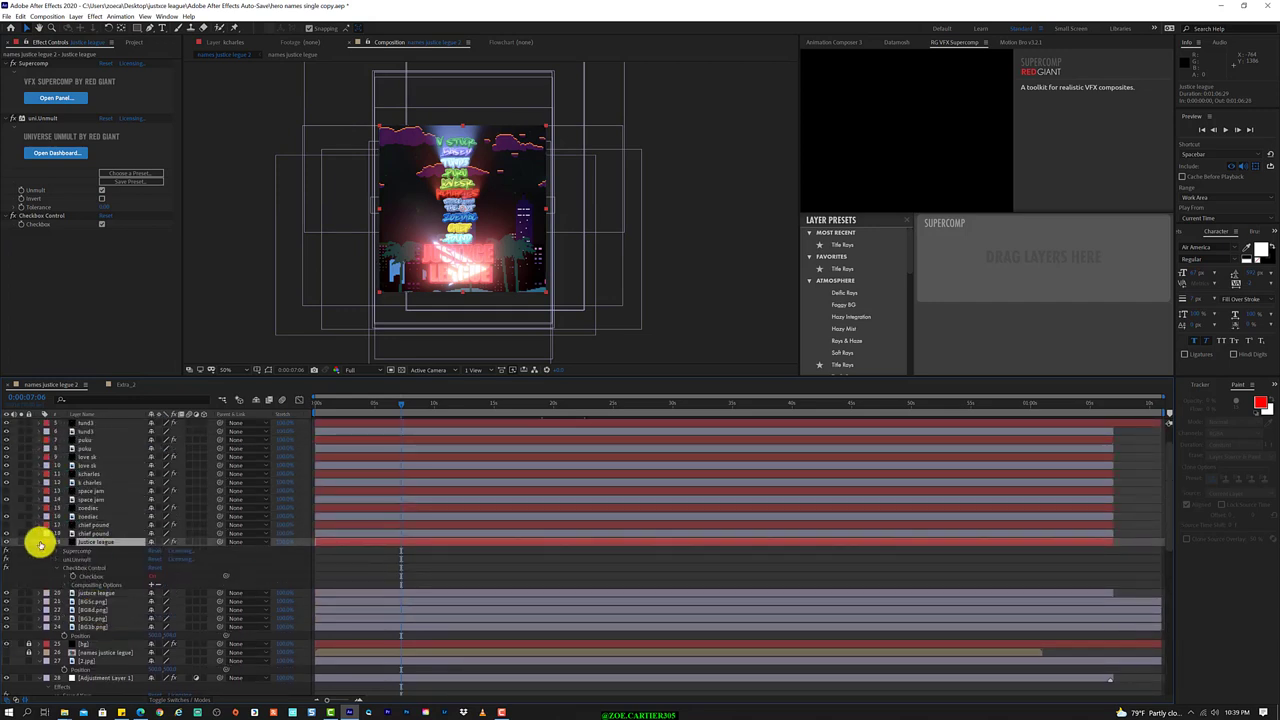
click(40, 543)
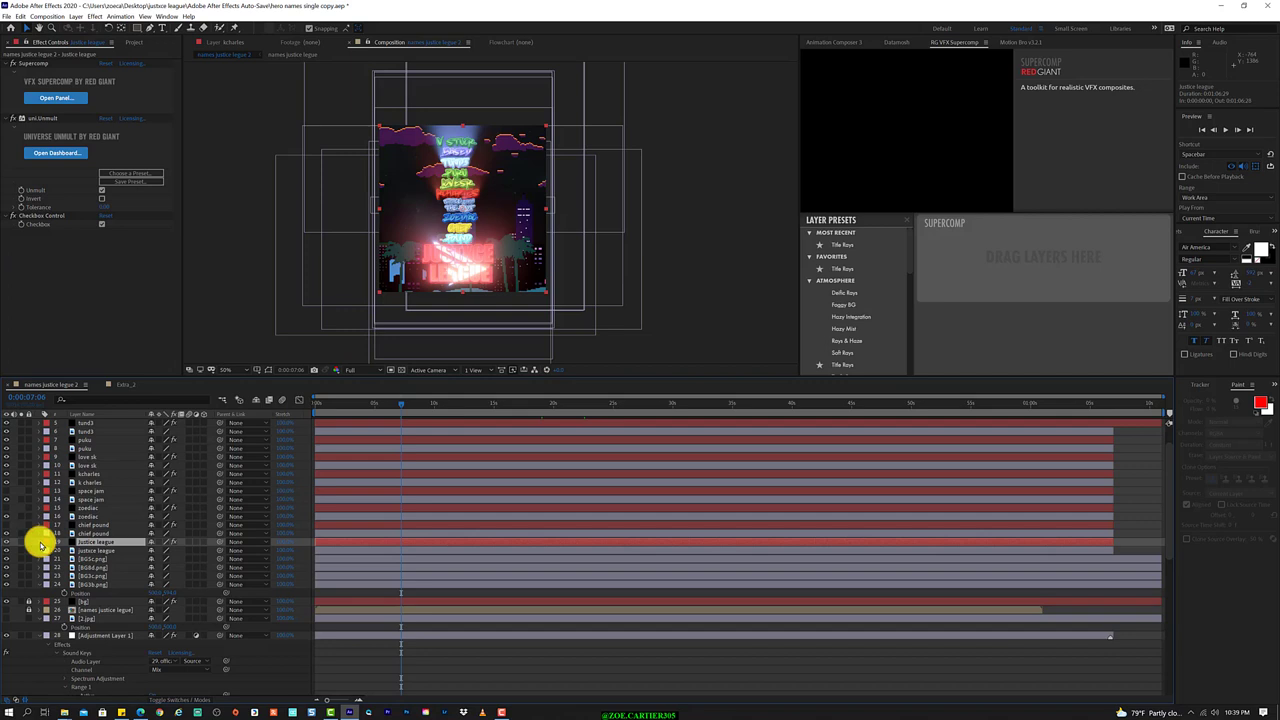
click(38, 474)
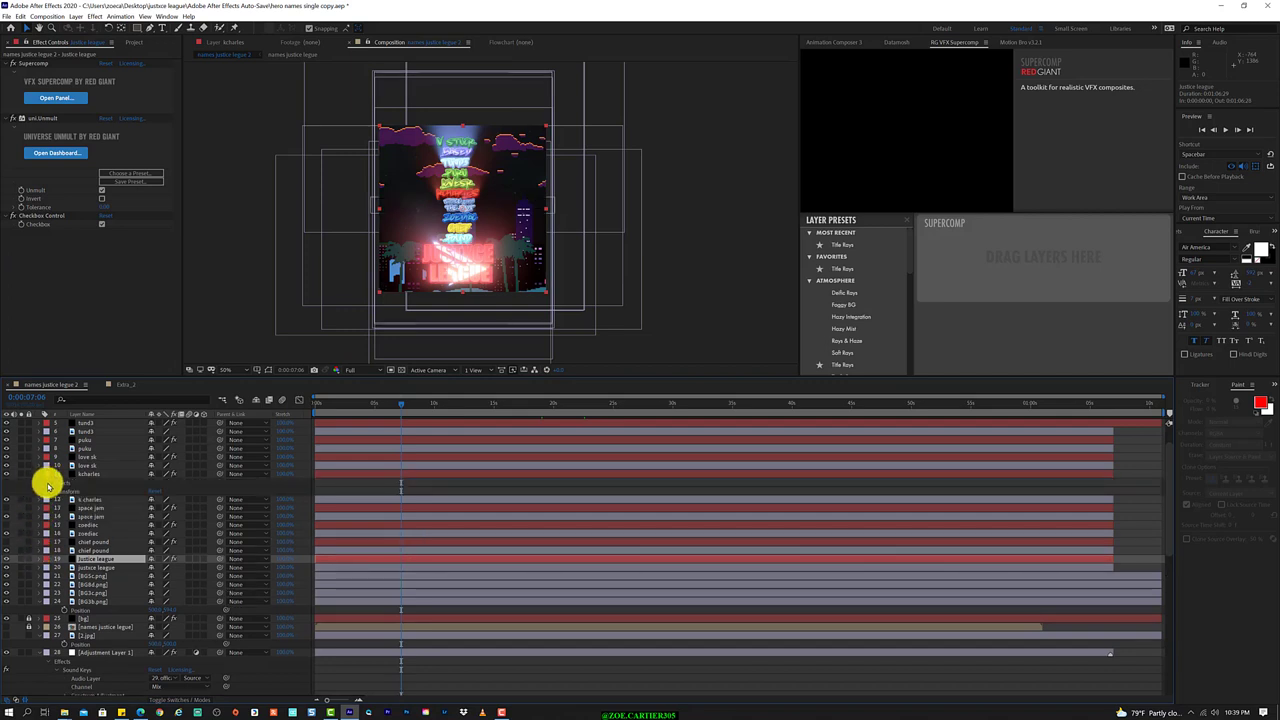
click(48, 486)
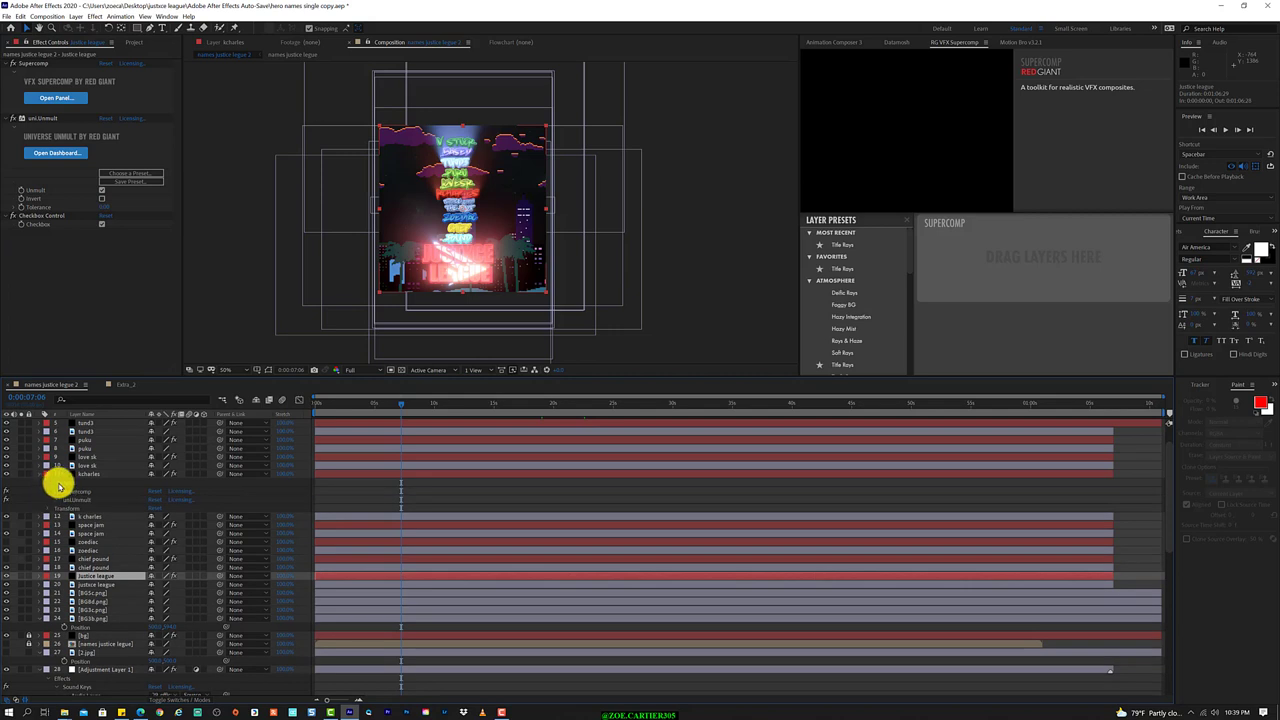
click(72, 476)
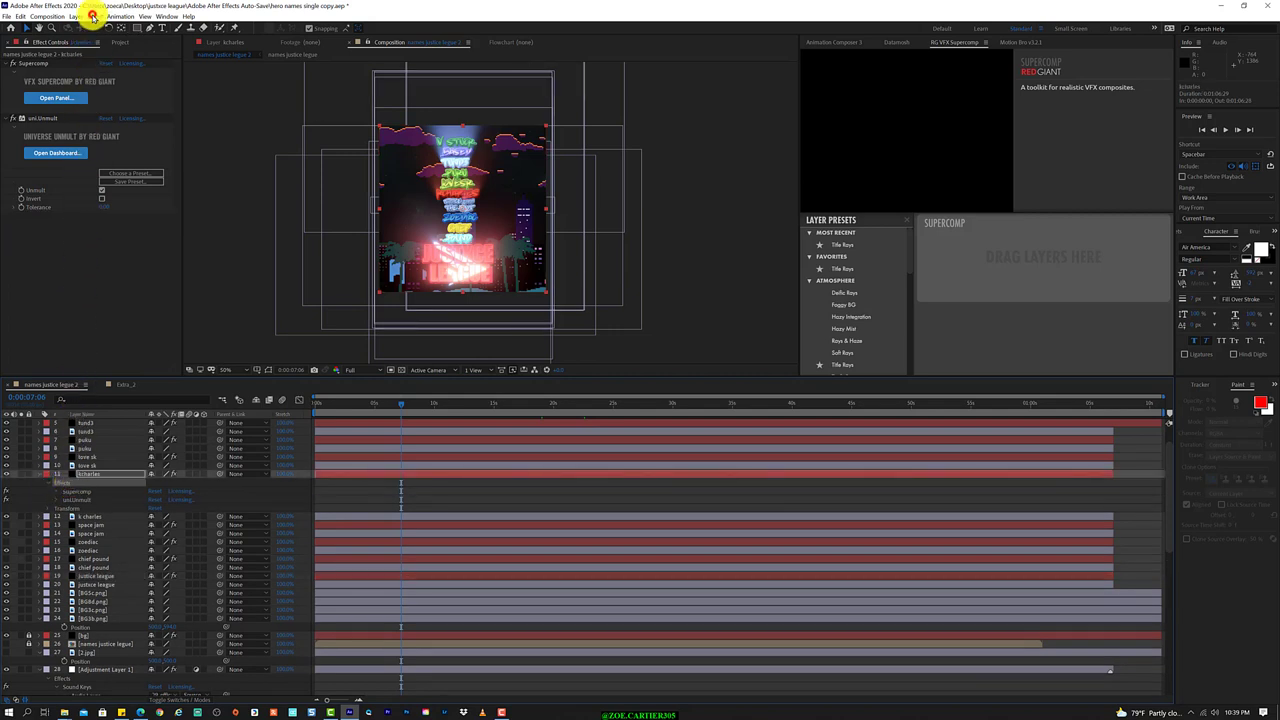
click(92, 16)
click(128, 31)
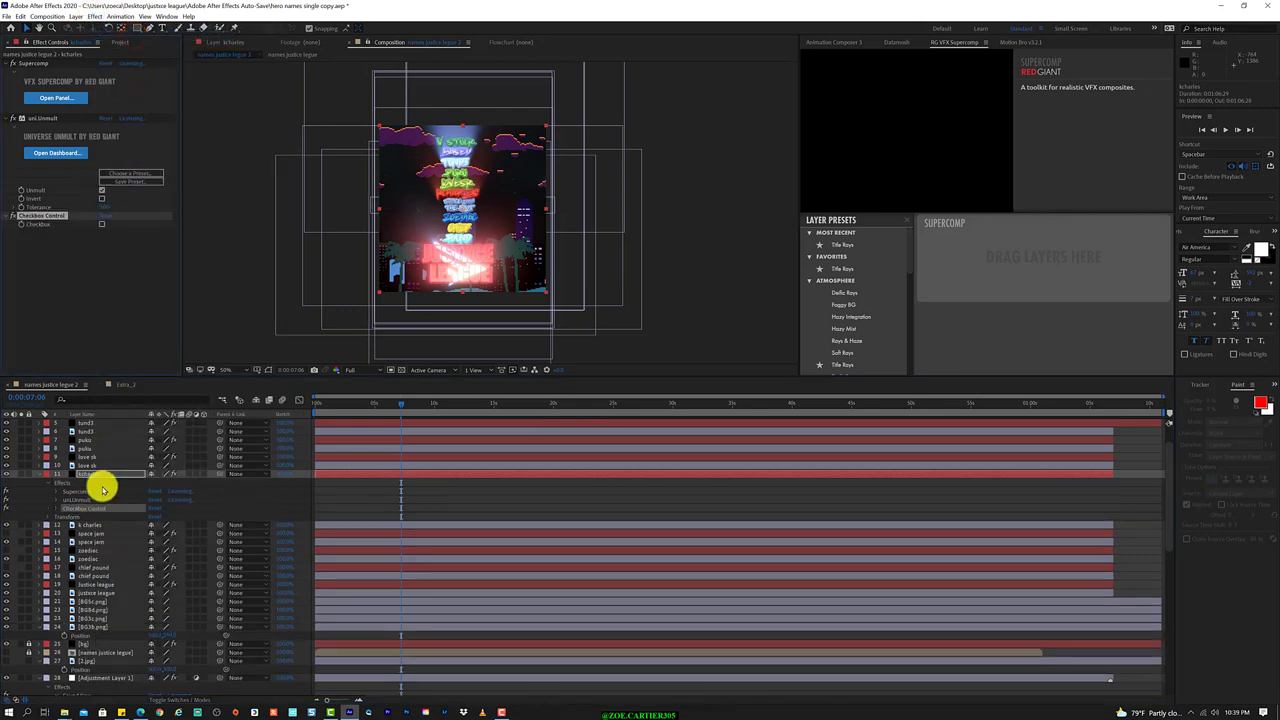
Drive kcharles Opacity with the expression effect("Checkbox Control")("Checkbox")*100.
key(t)
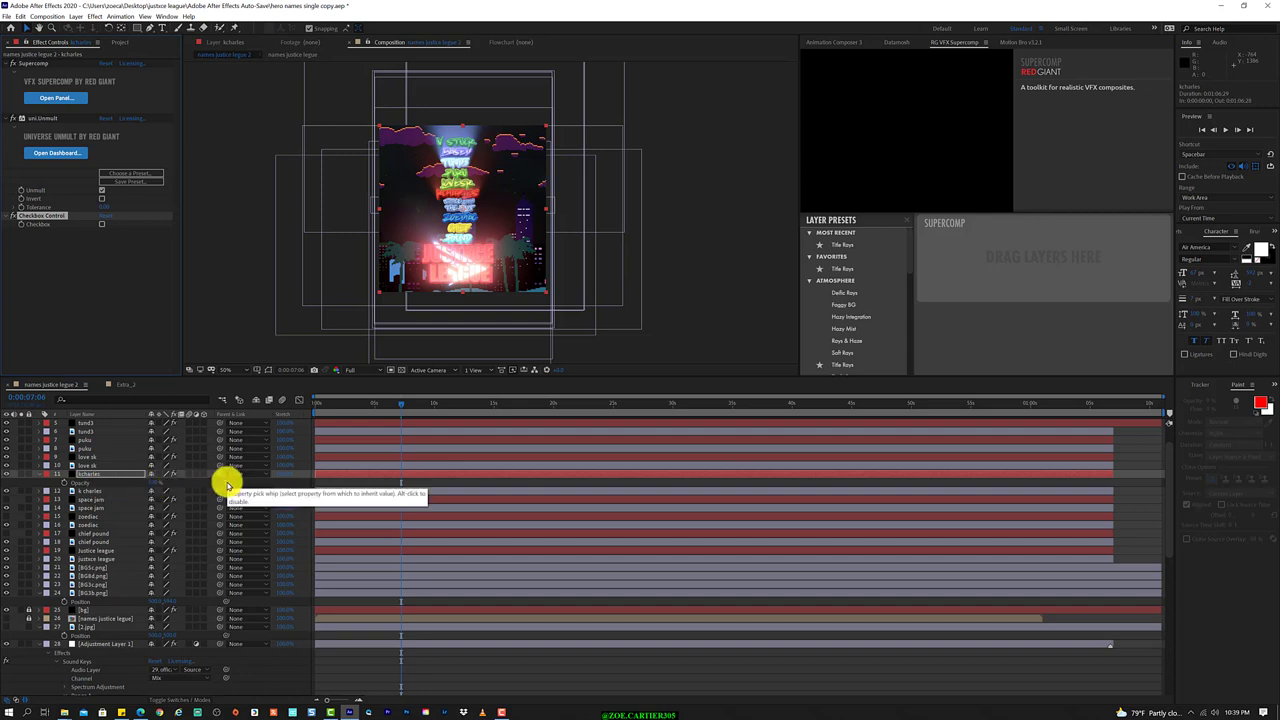
drag(228, 486, 46, 222)
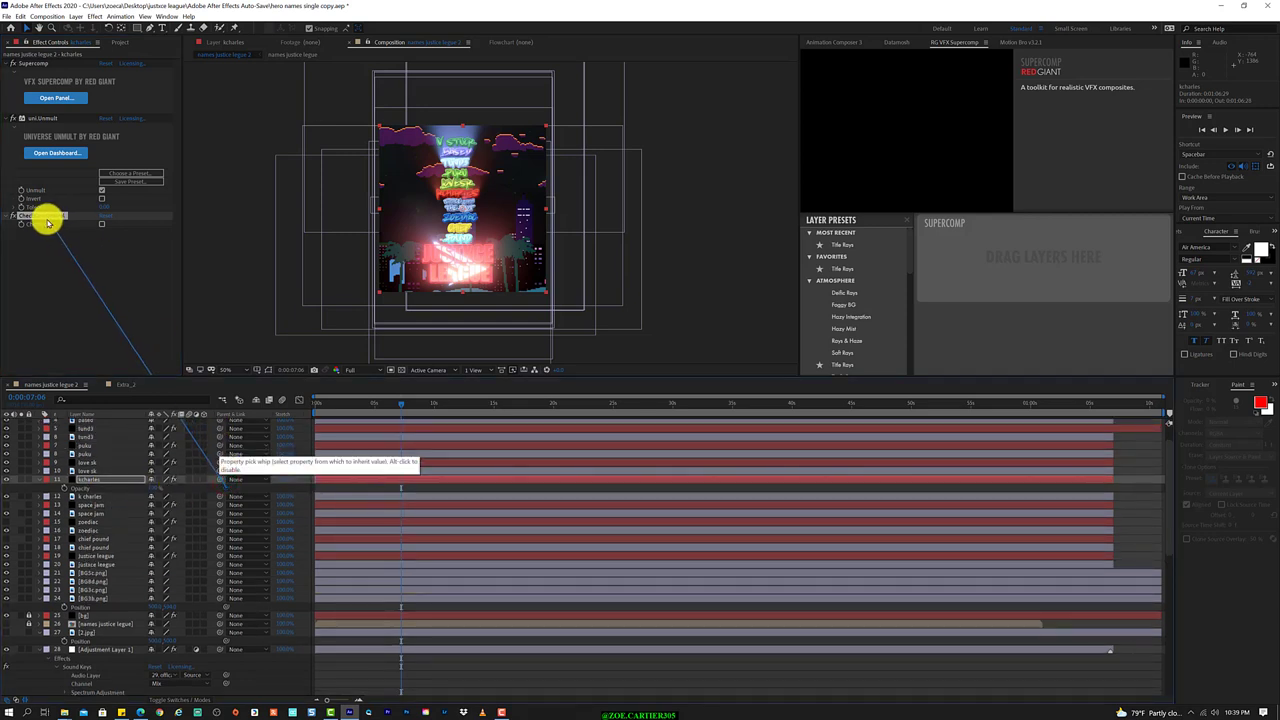
drag(46, 222, 40, 226)
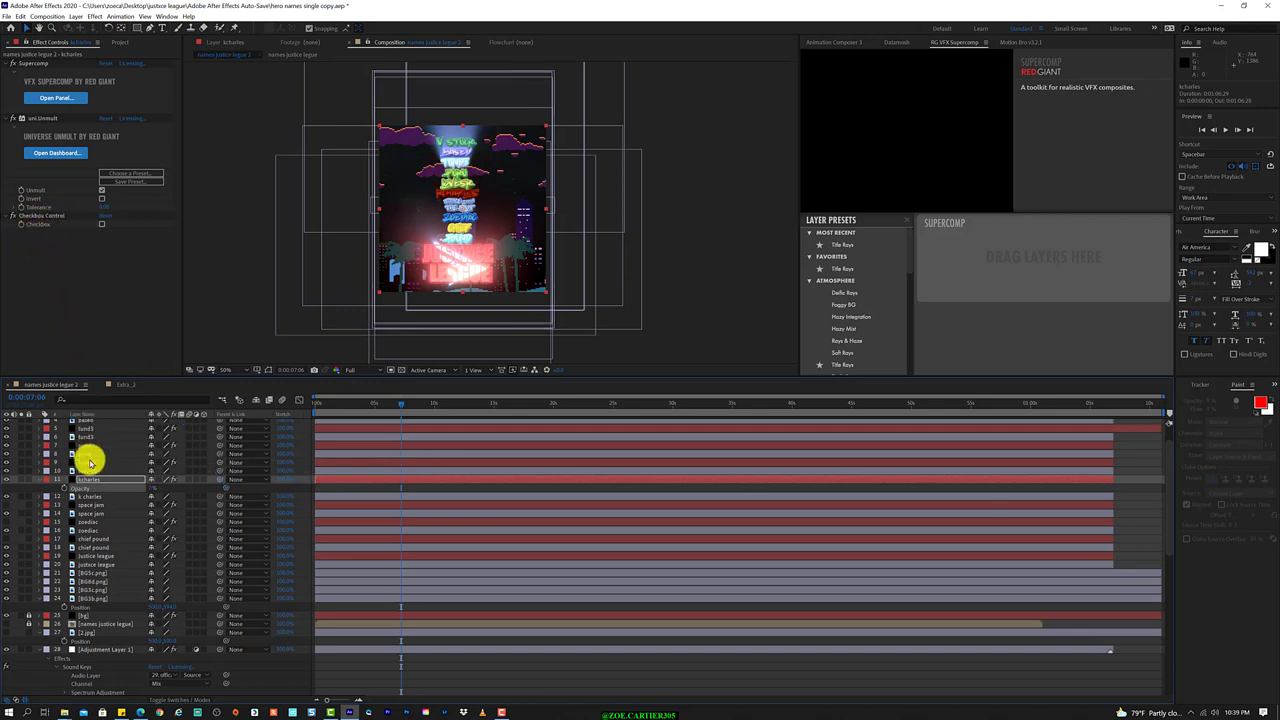
right_click(104, 488)
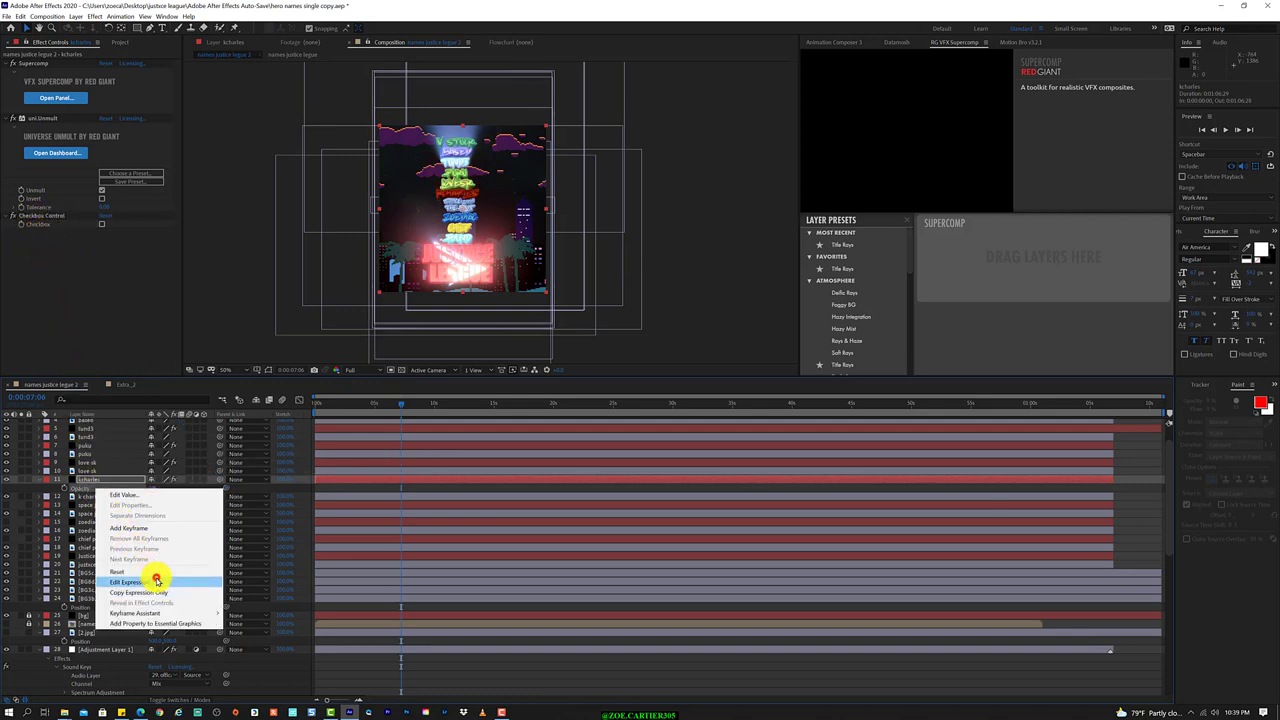
click(156, 580)
text(effect("Checkbox Control")("Checkbox")*100)
click(514, 495)
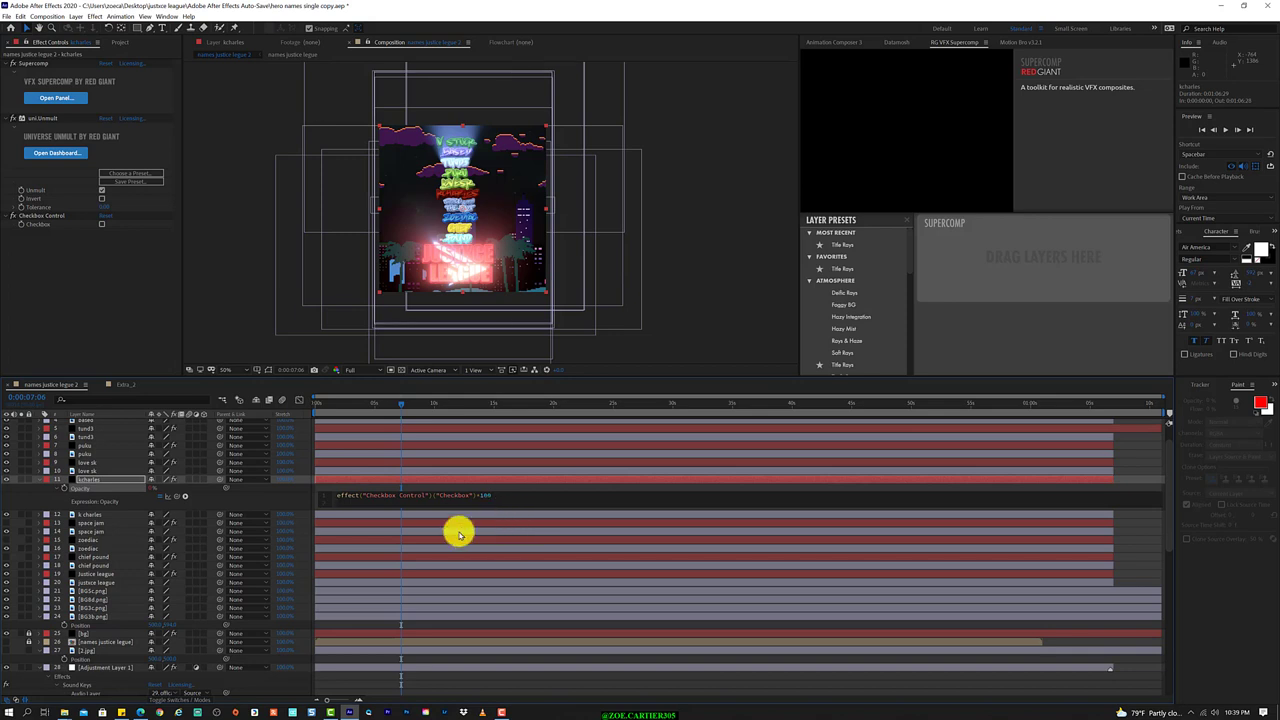
click(421, 541)
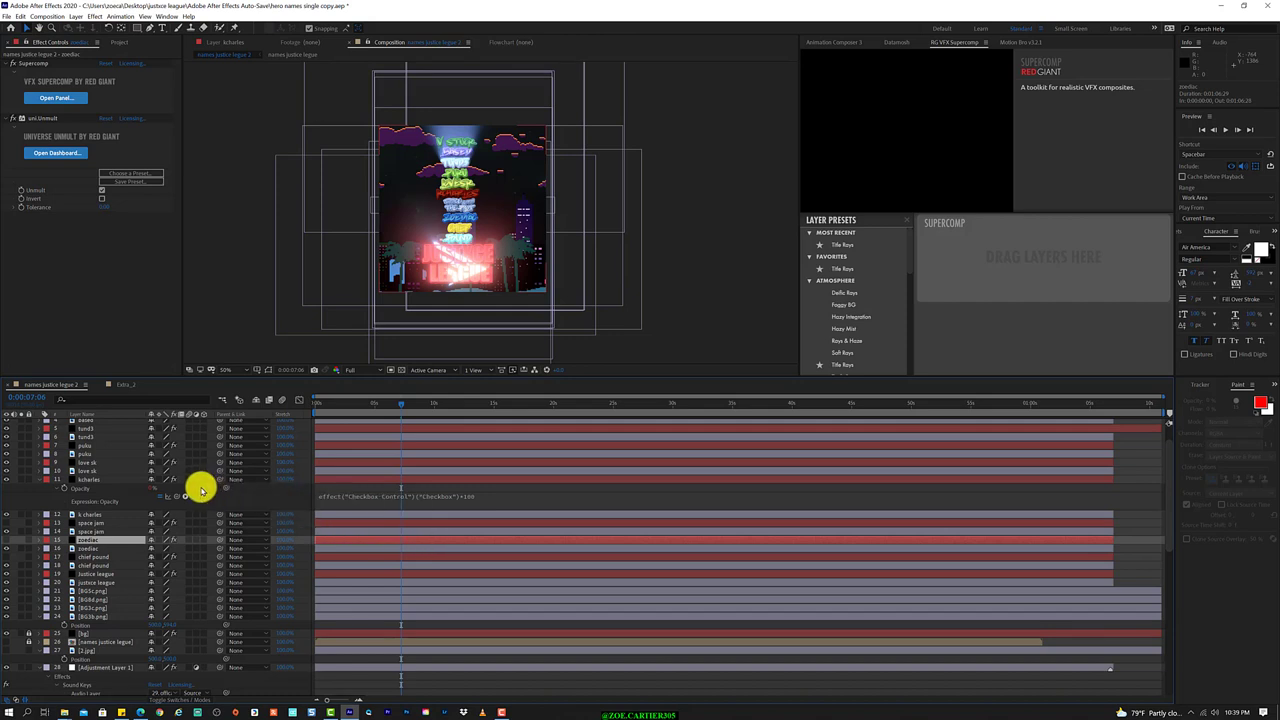
click(95, 480)
key(e)
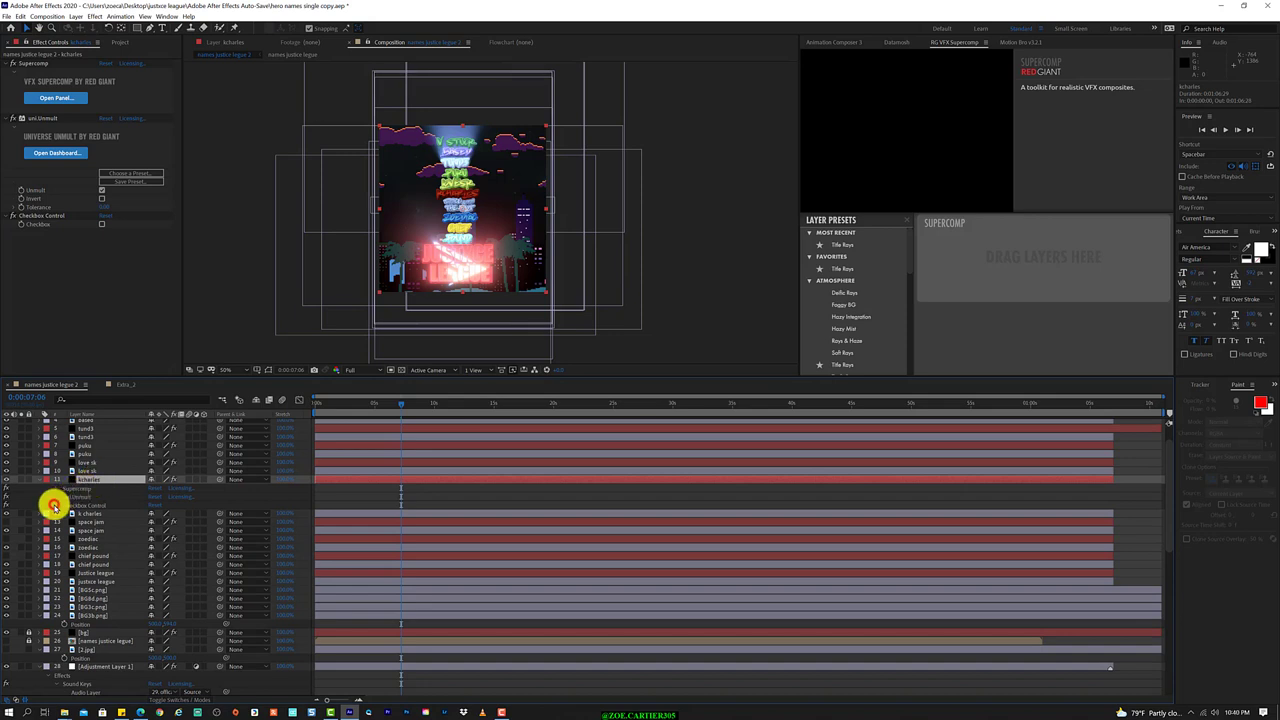
Pick-whip the kcharles Checkbox to Sound Keys Output 3 on Adjustment Layer 1.
click(54, 505)
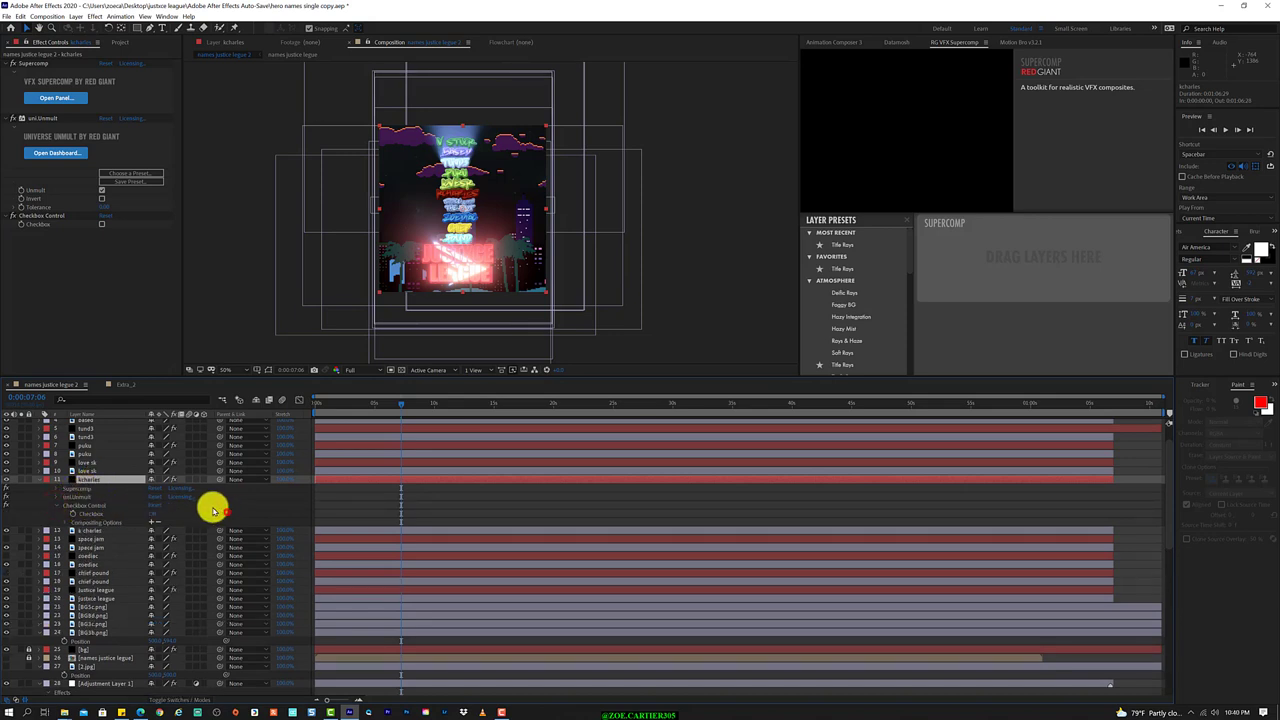
mouse_move(224, 516)
mouse_down()
mouse_move(145, 640)
mouse_move(130, 698)
mouse_move(111, 656)
mouse_up()
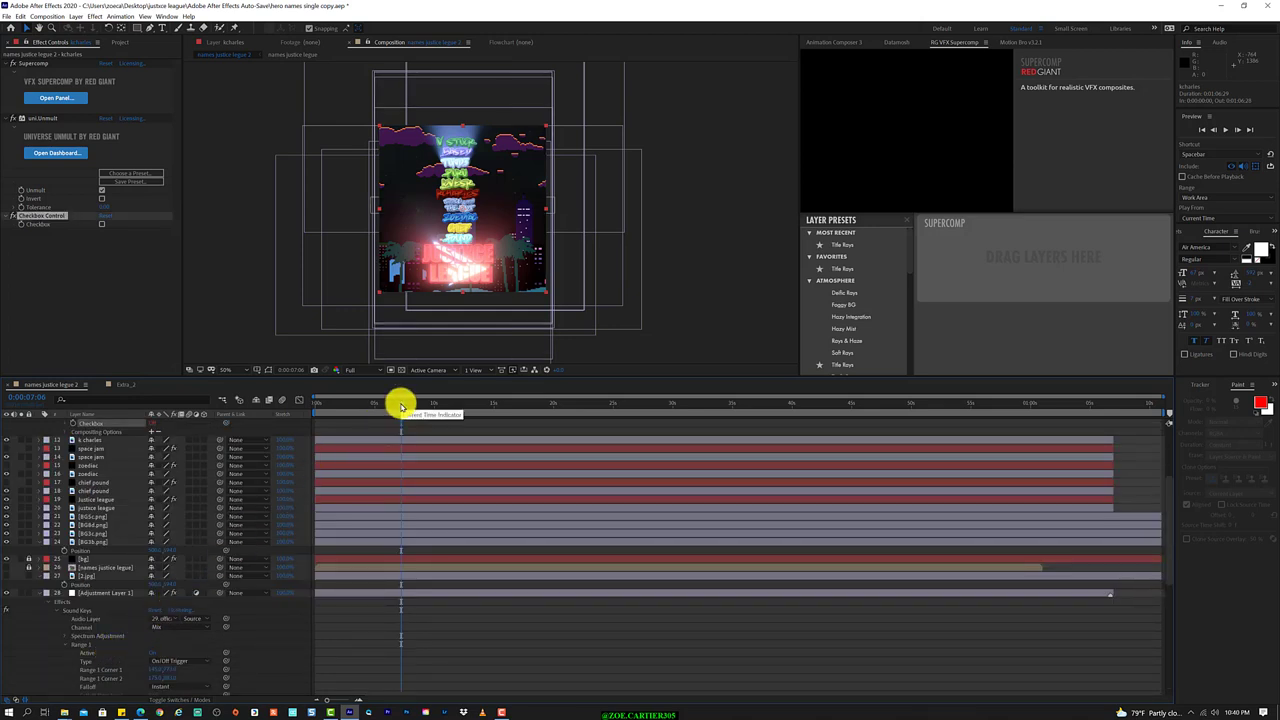
Scrub ahead to preview the kcharles flicker, collapse that layer, and save the project.
mouse_move(401, 406)
mouse_down()
mouse_move(509, 410)
mouse_move(289, 411)
mouse_move(360, 416)
mouse_up()
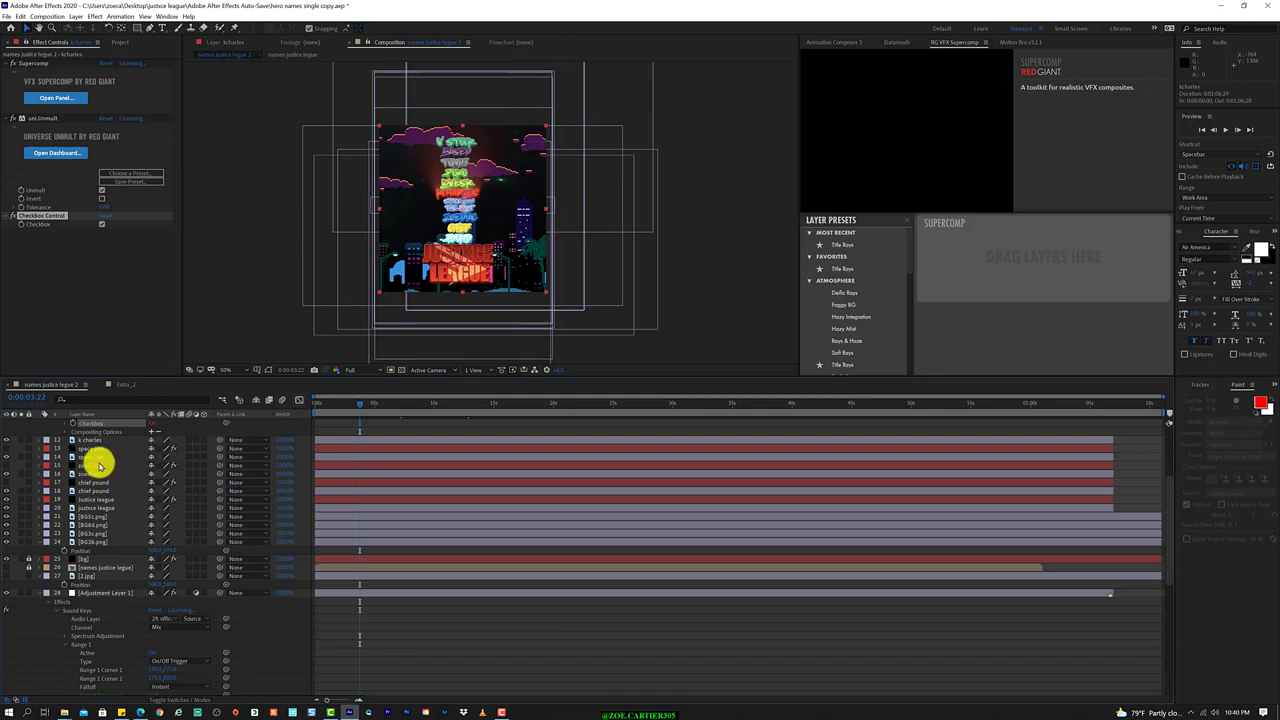
scroll(100, 466, up, 2)
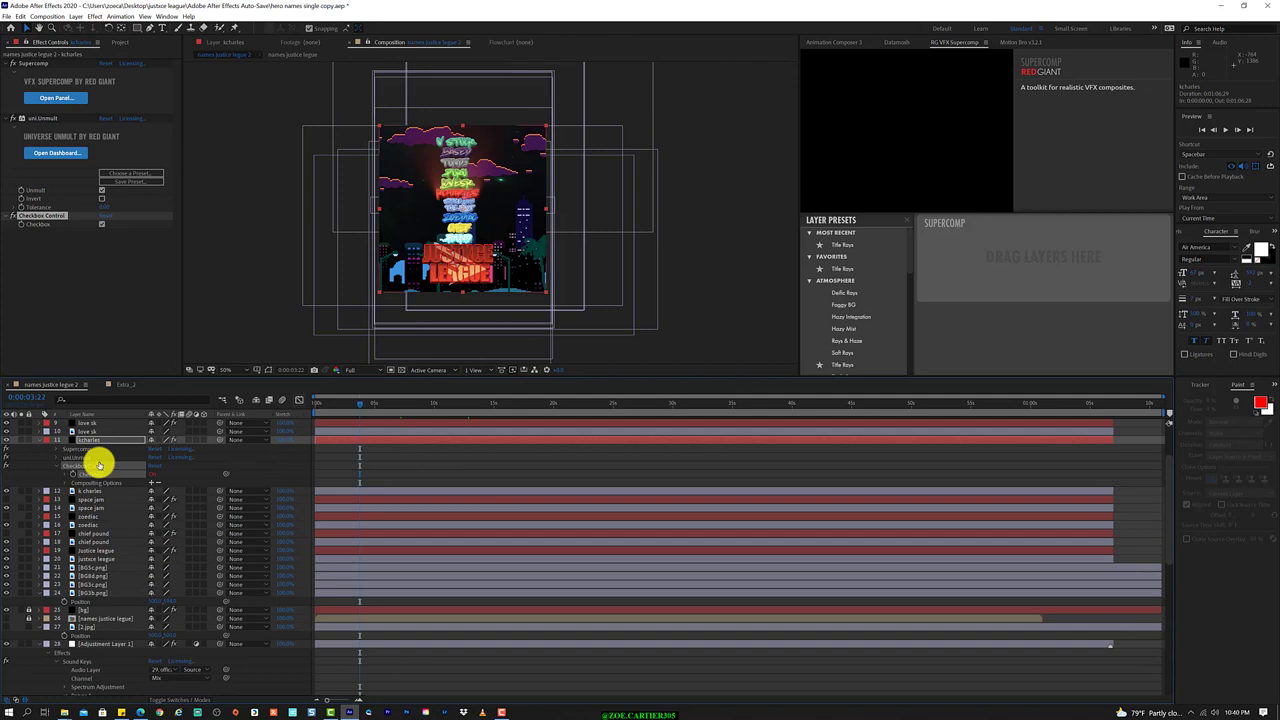
click(40, 441)
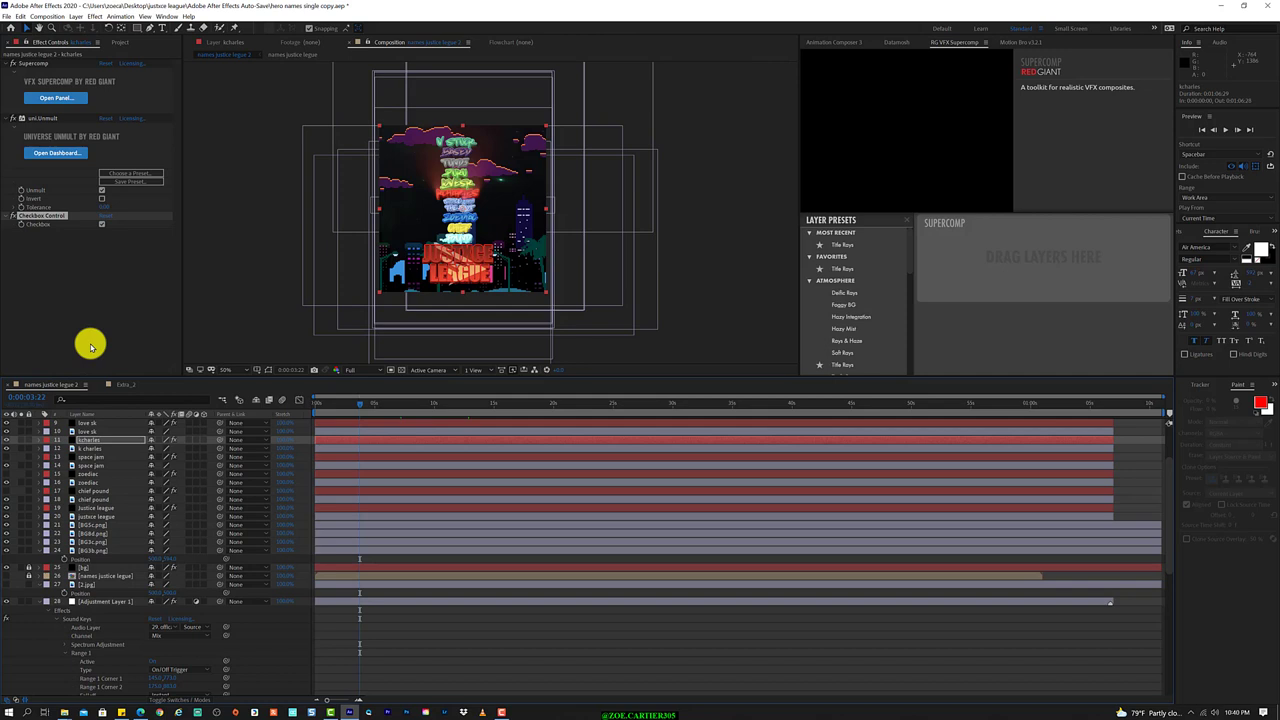
key(ctrl+s)
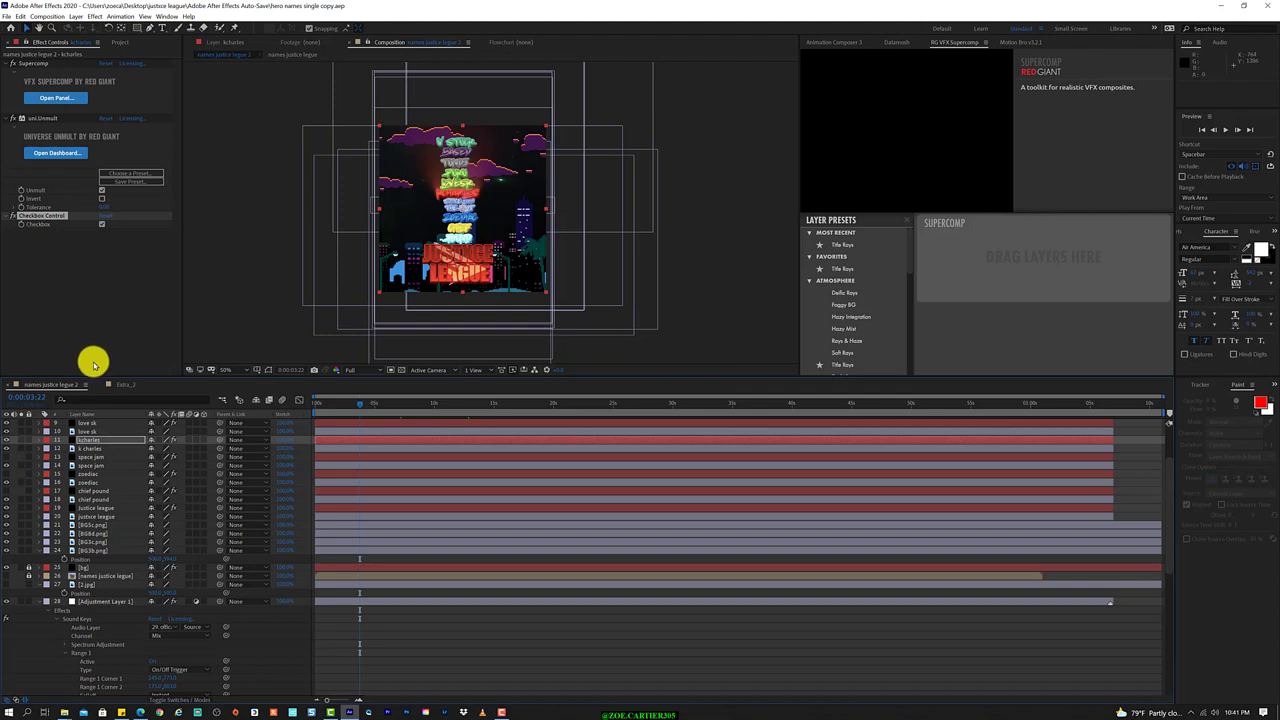
Select the space jam layer, toggle its visibility, and add a Checkbox Control.
click(110, 460)
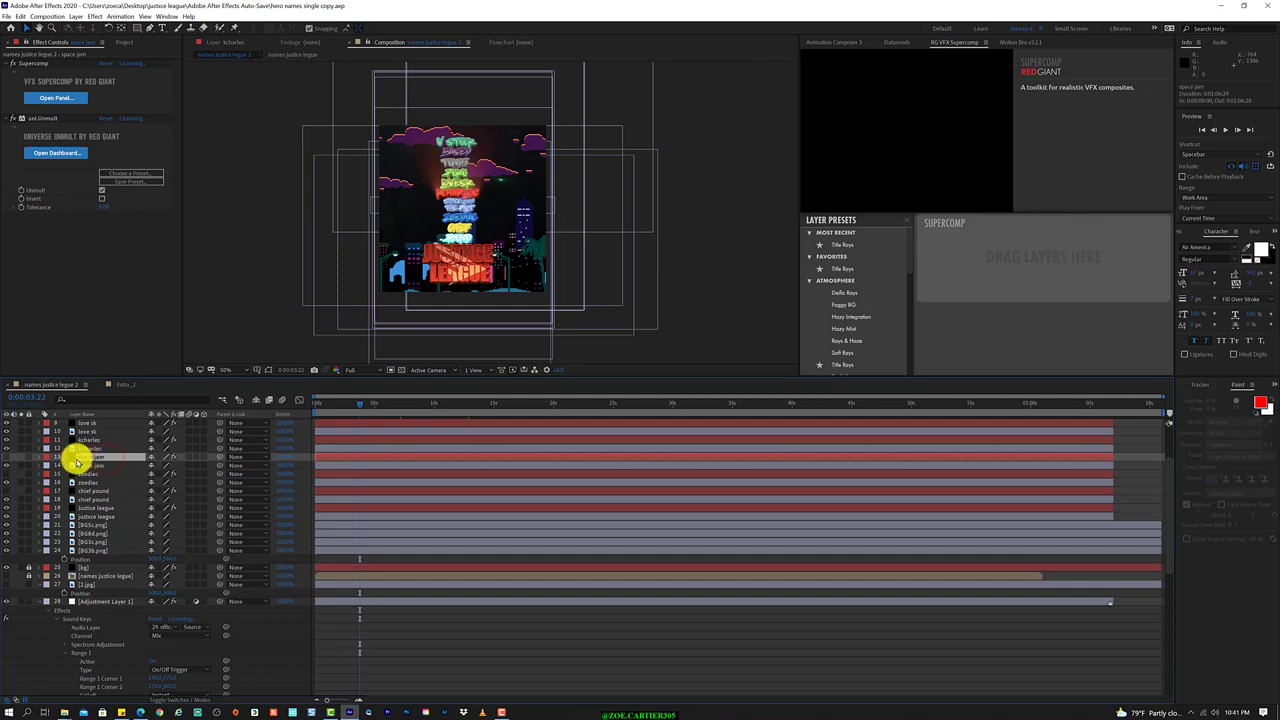
click(7, 462)
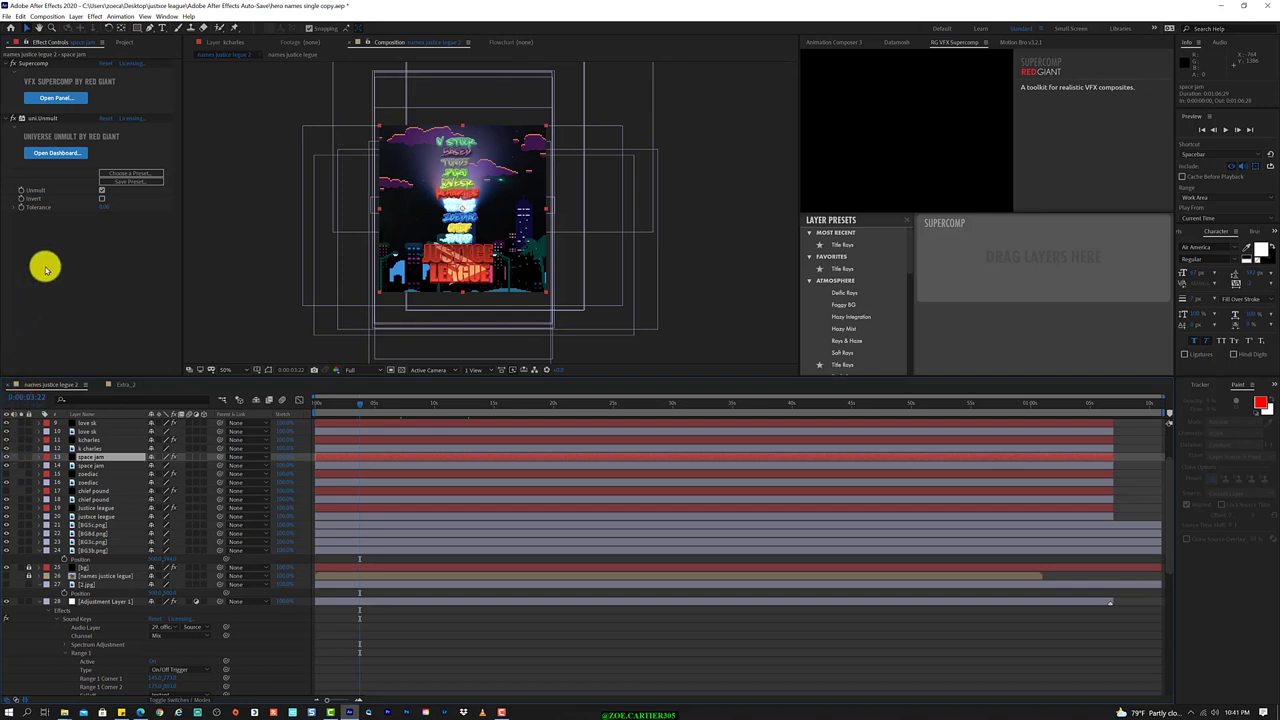
click(95, 16)
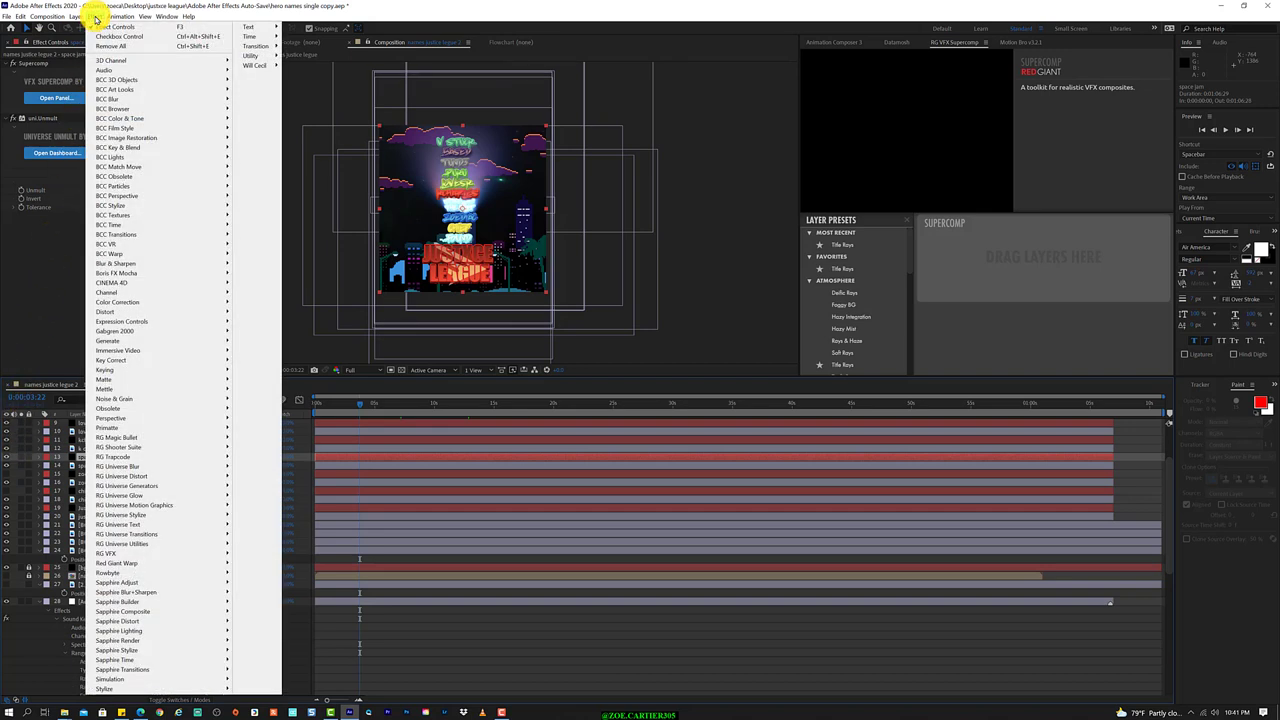
click(14, 284)
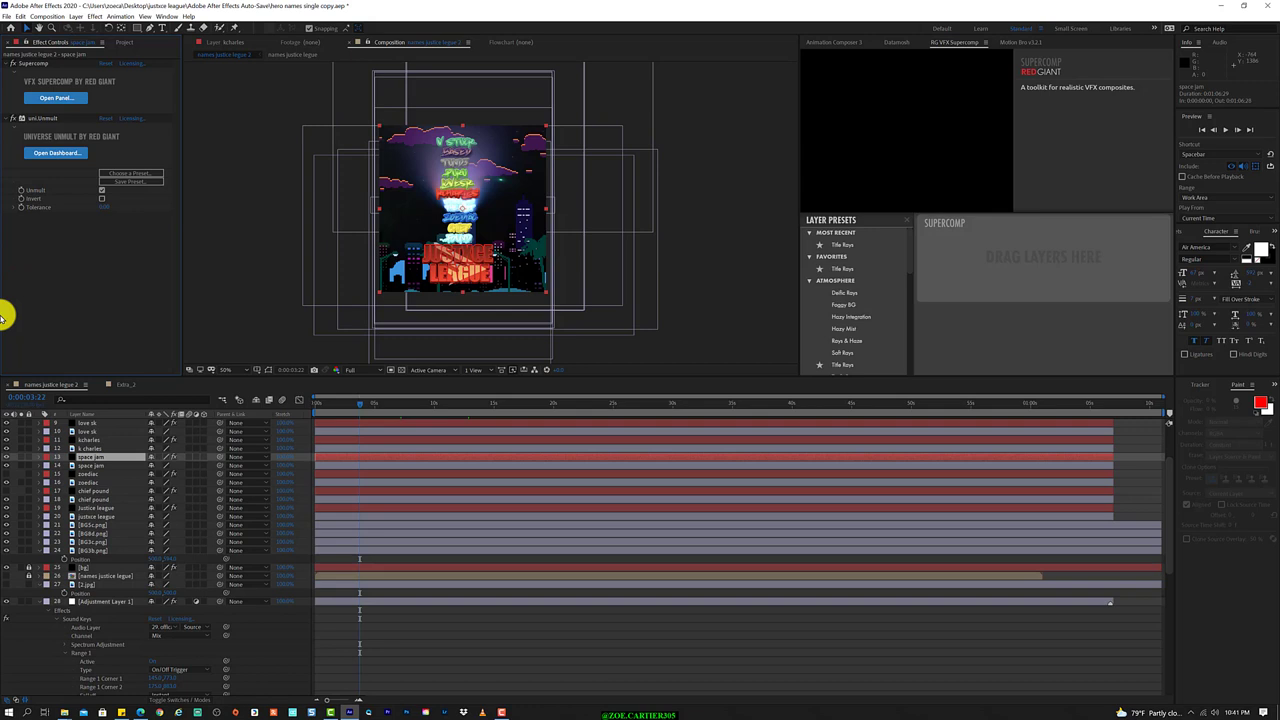
key(ctrl+alt+shift+e)
key(Return)
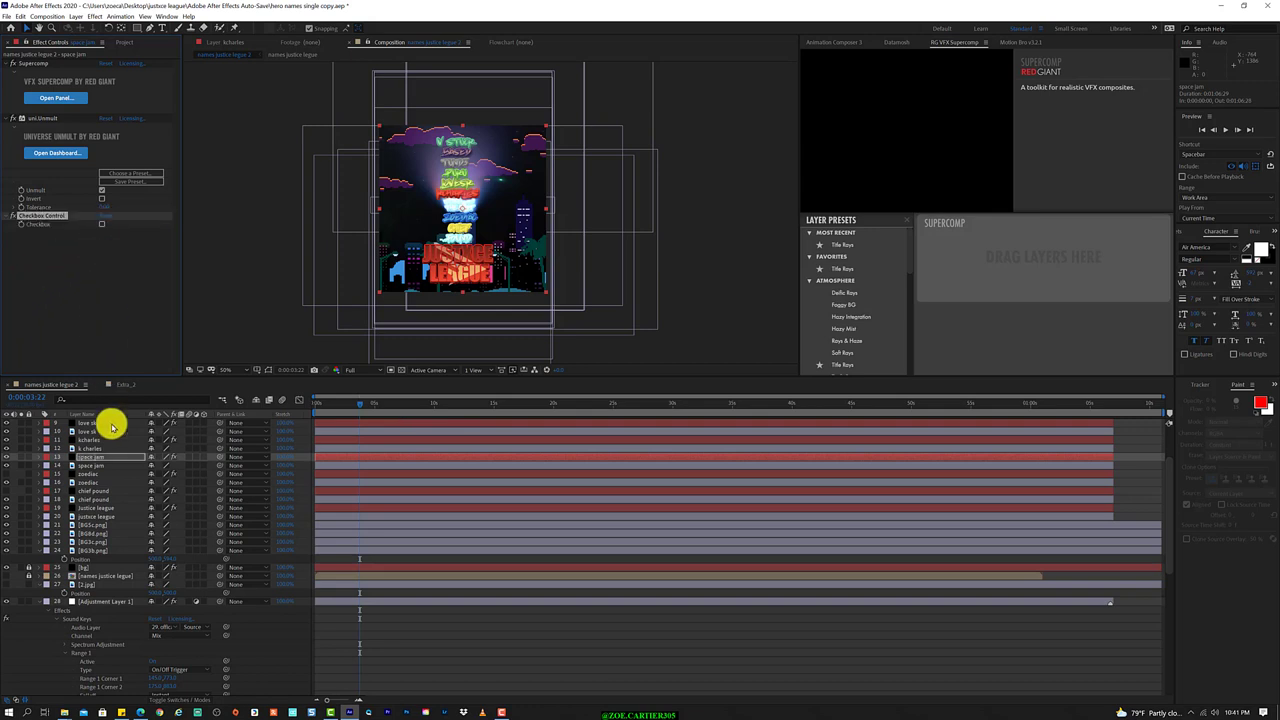
Drive space jam Opacity with effect("Checkbox Control")("Checkbox")*100.
key(t)
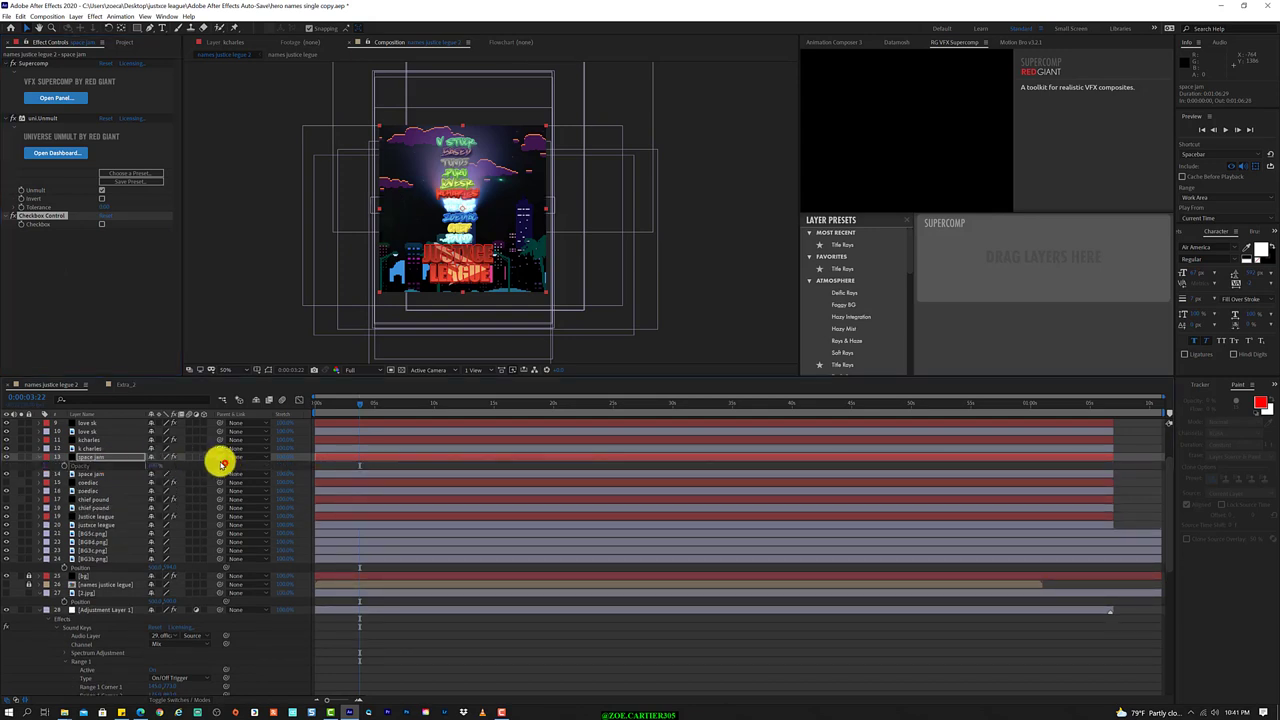
drag(225, 465, 53, 224)
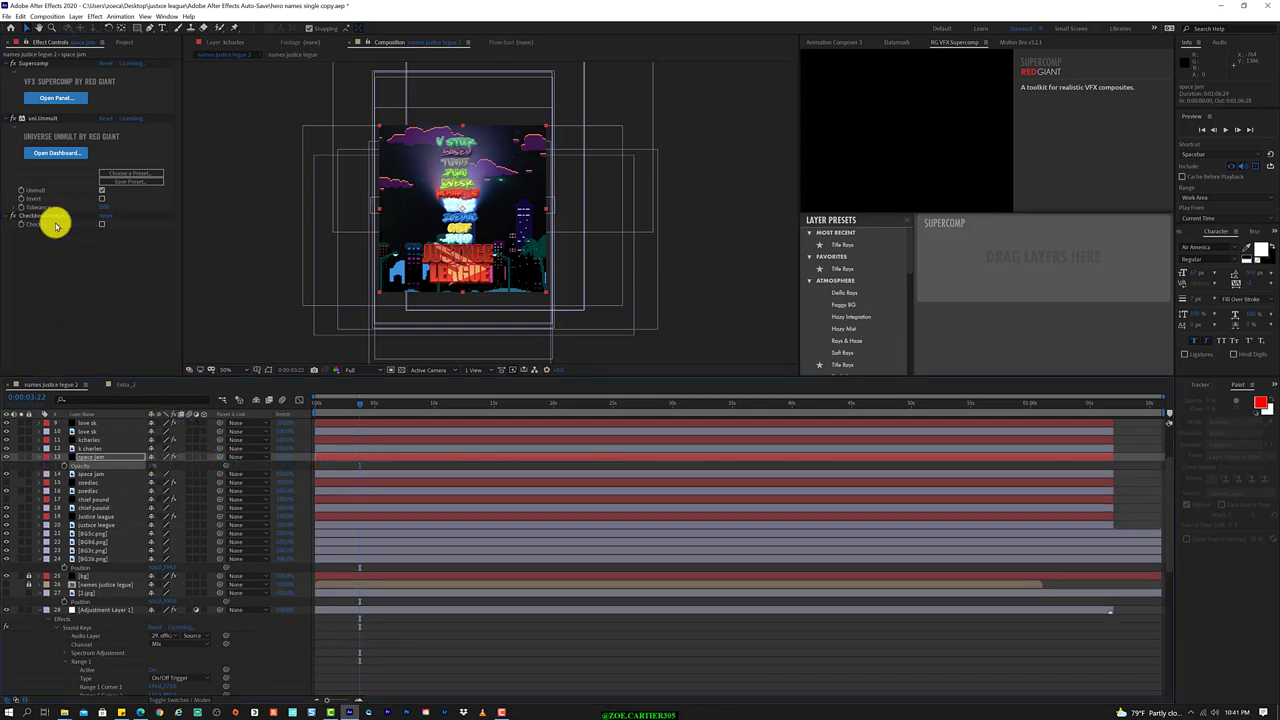
right_click(124, 466)
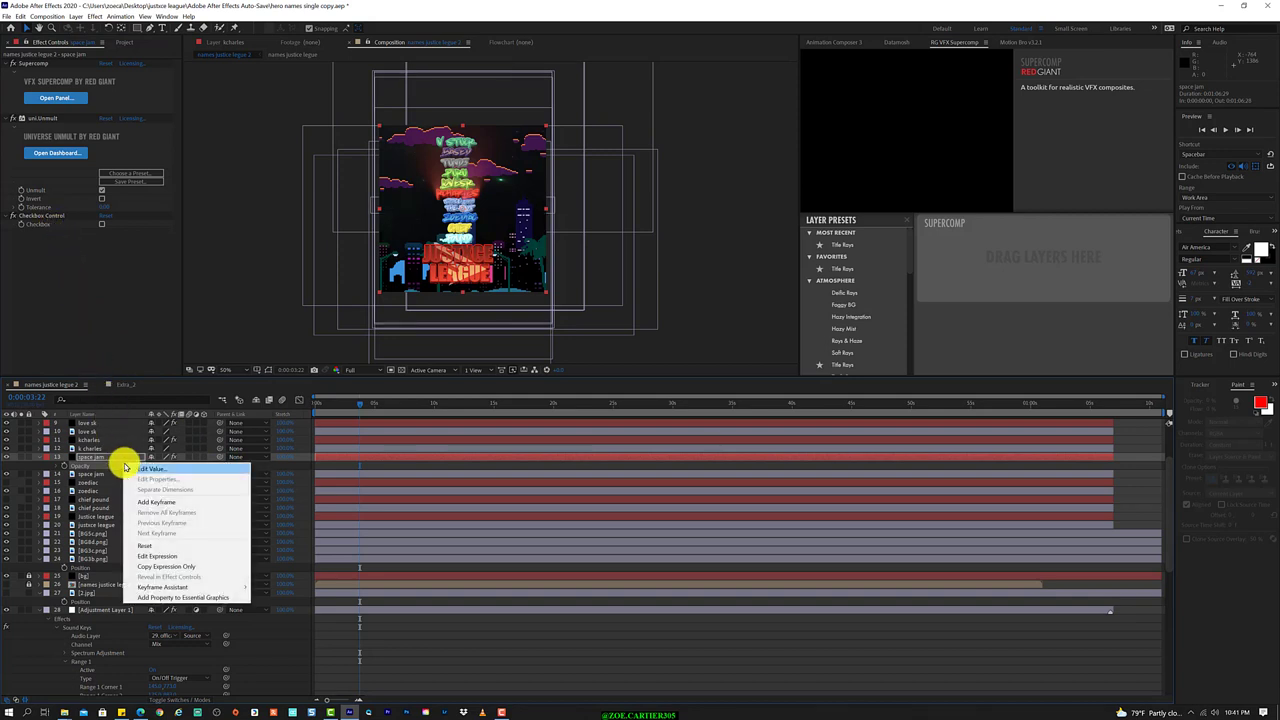
click(176, 558)
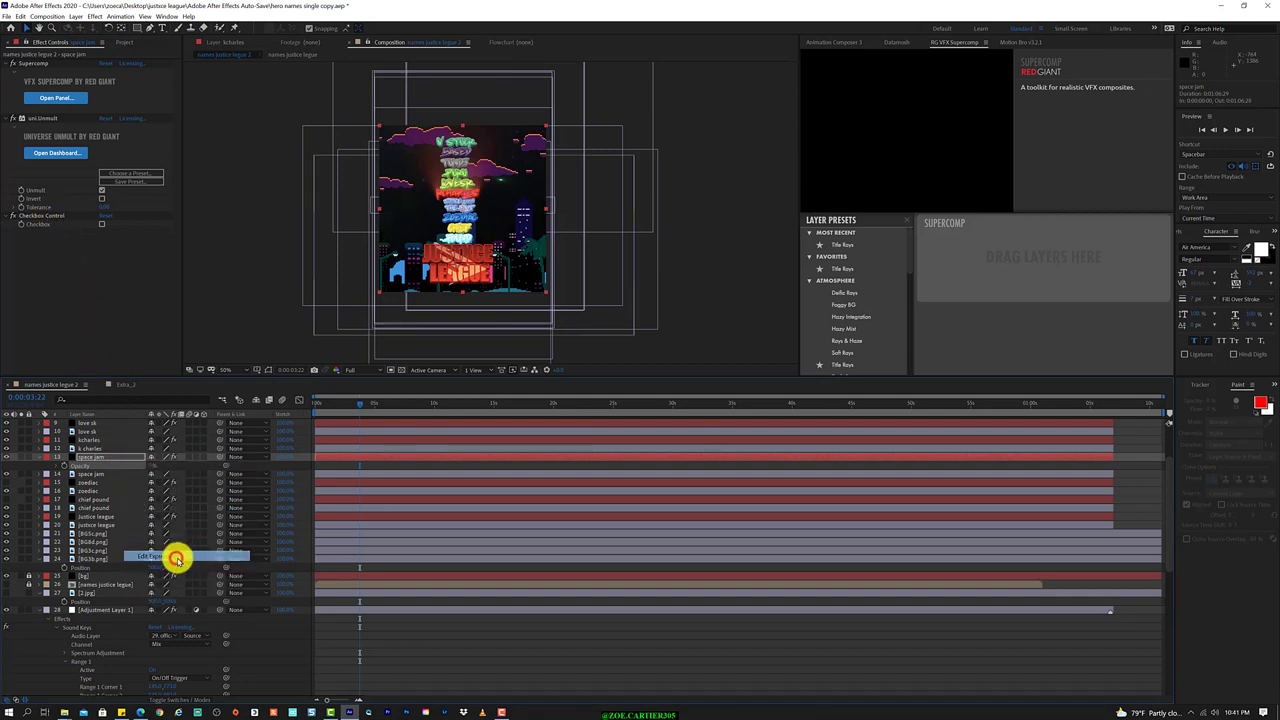
text(effect("Checkbox Control")("Checkbox")*100)
click(507, 478)
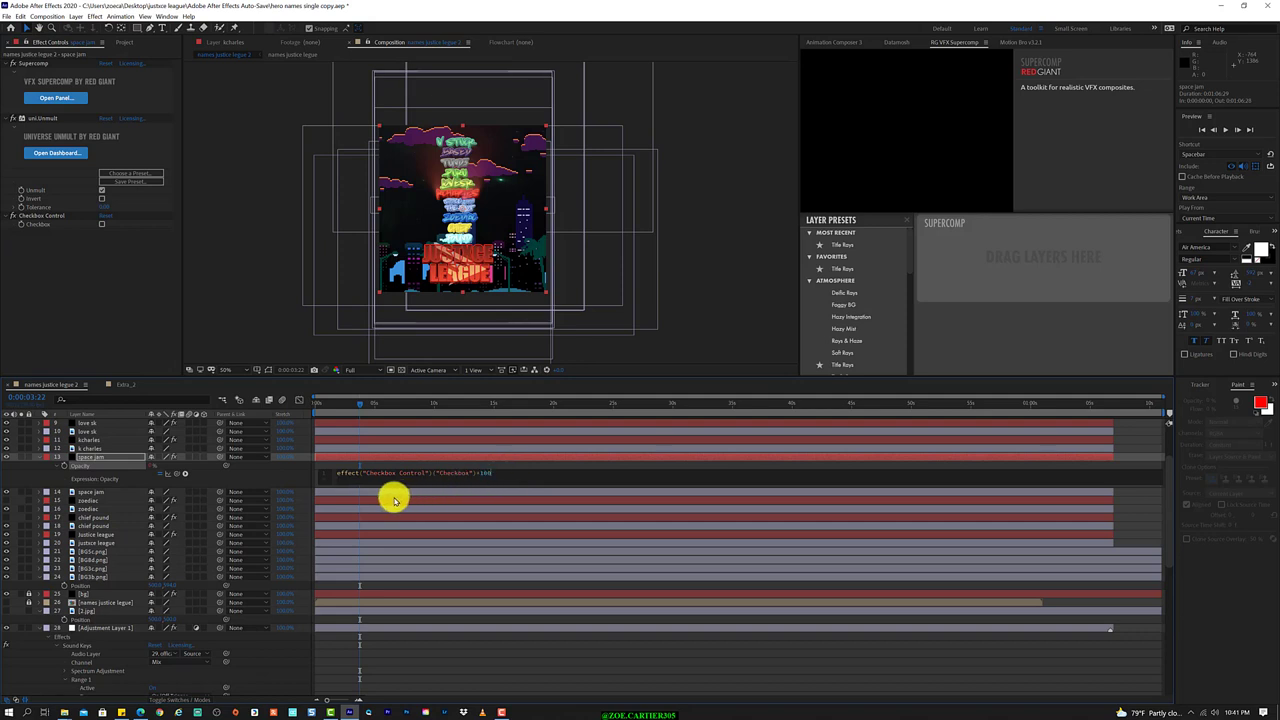
click(391, 498)
Copy only the space jam Opacity expression and collapse its Opacity rows.
right_click(101, 483)
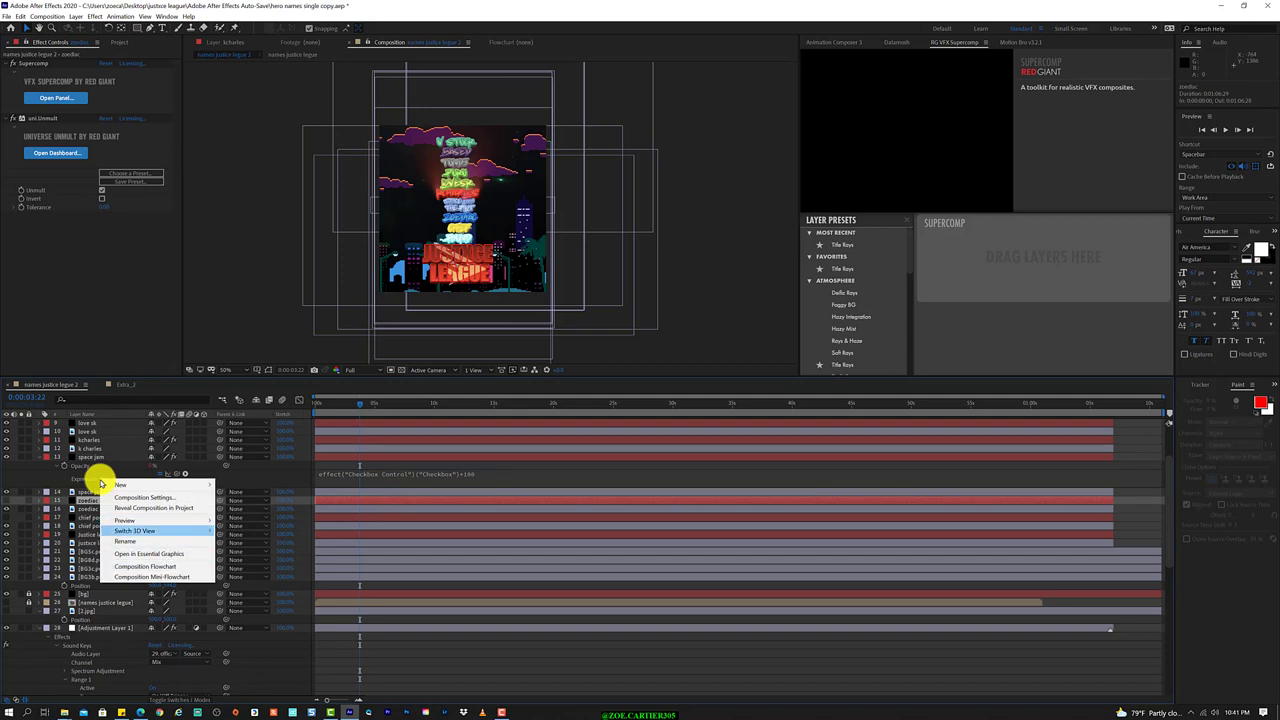
right_click(90, 465)
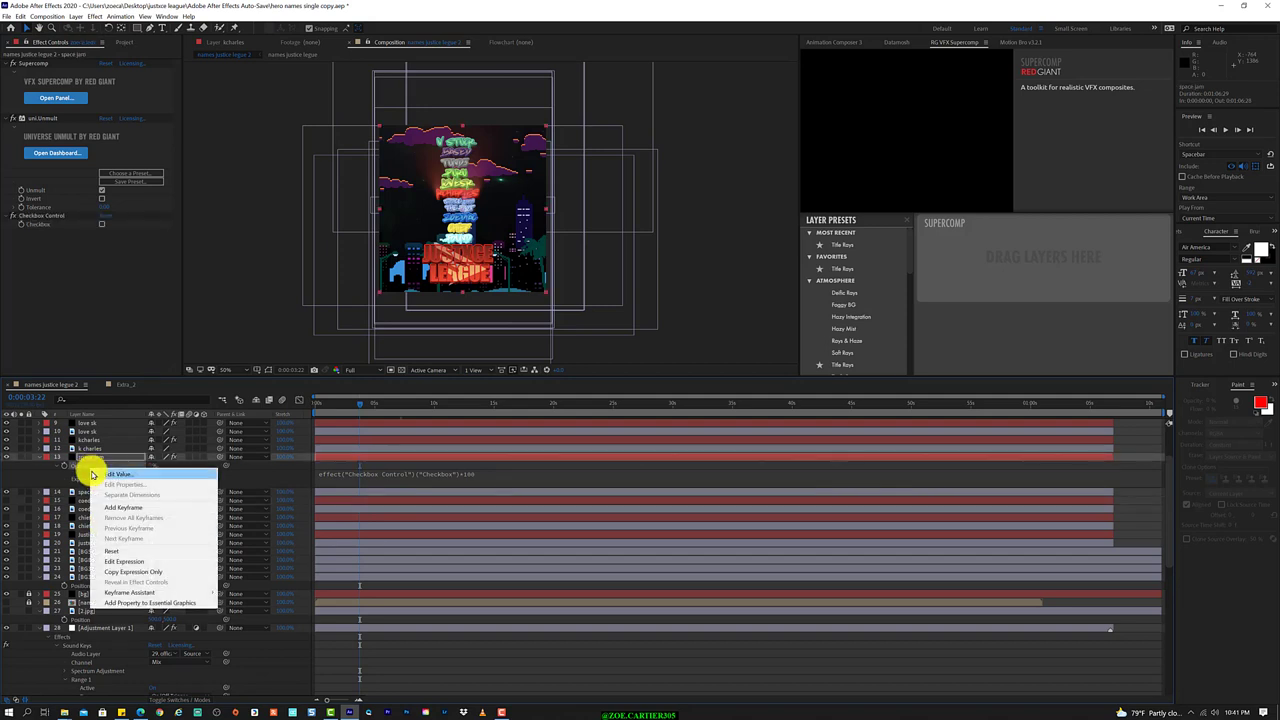
click(153, 571)
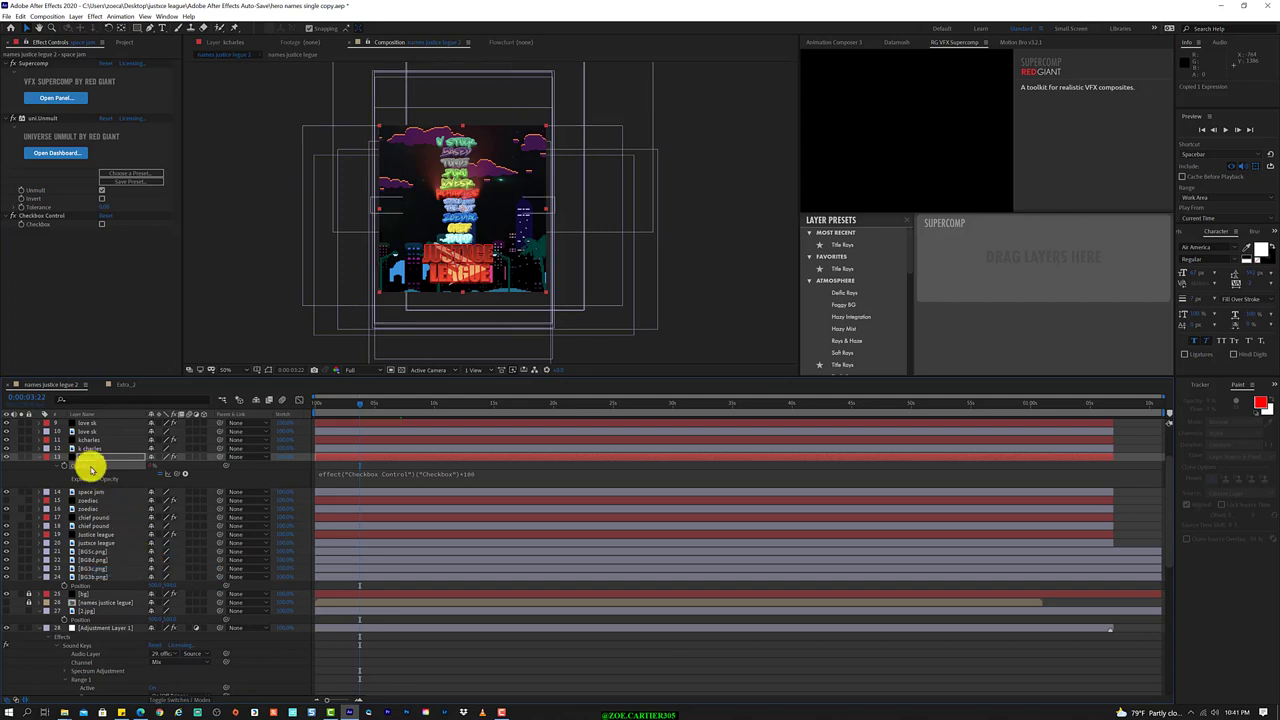
click(90, 467)
text(space jam)
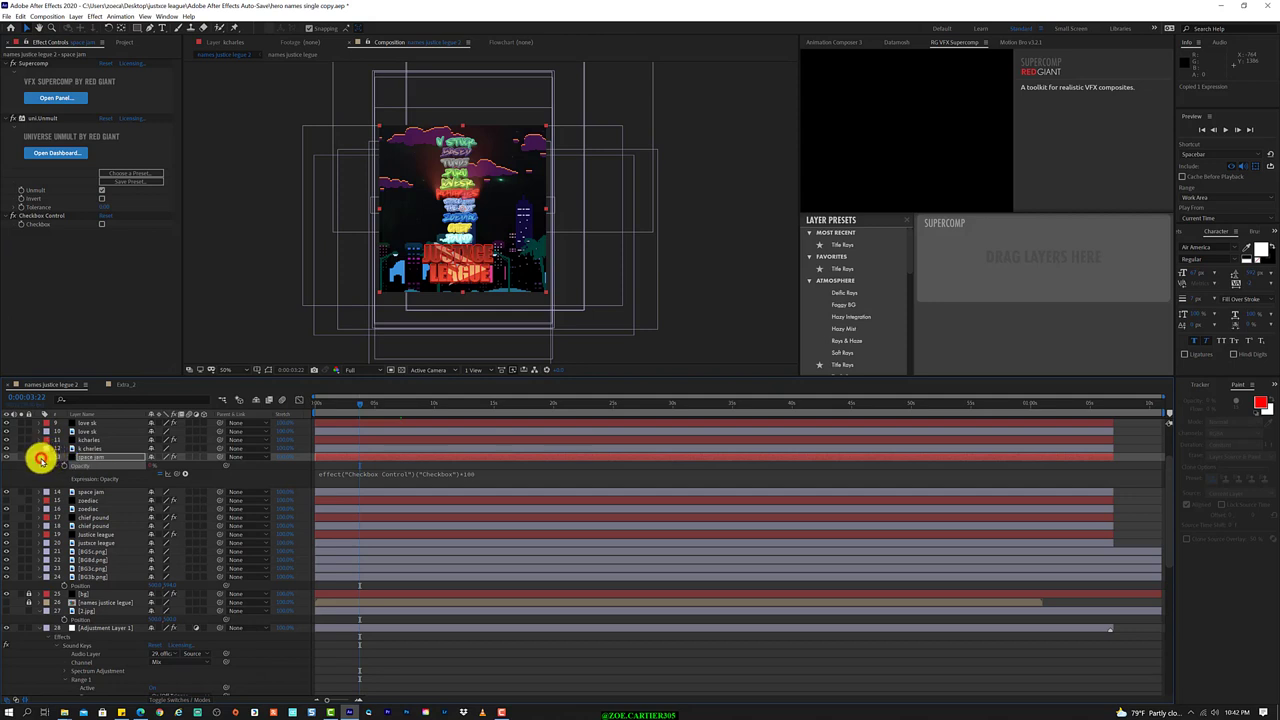
click(40, 458)
click(103, 476)
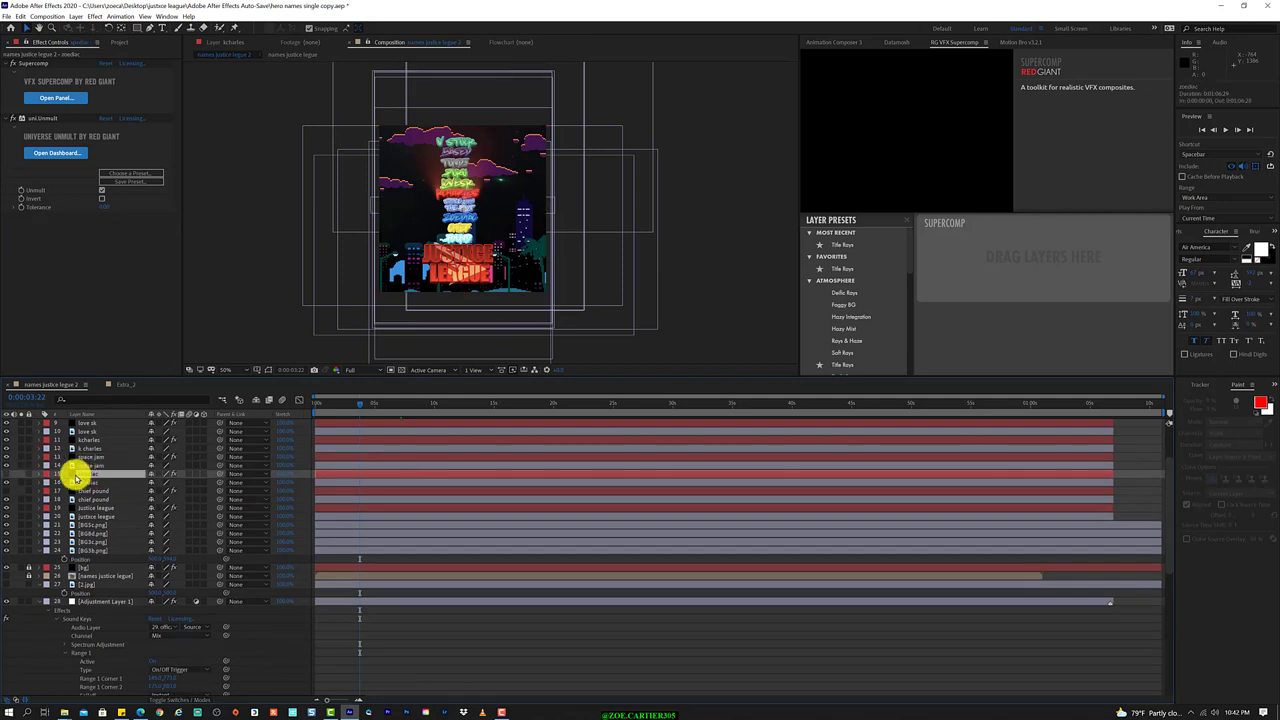
Toggle the zoediac layer's visibility and add a Checkbox Control to it.
click(7, 476)
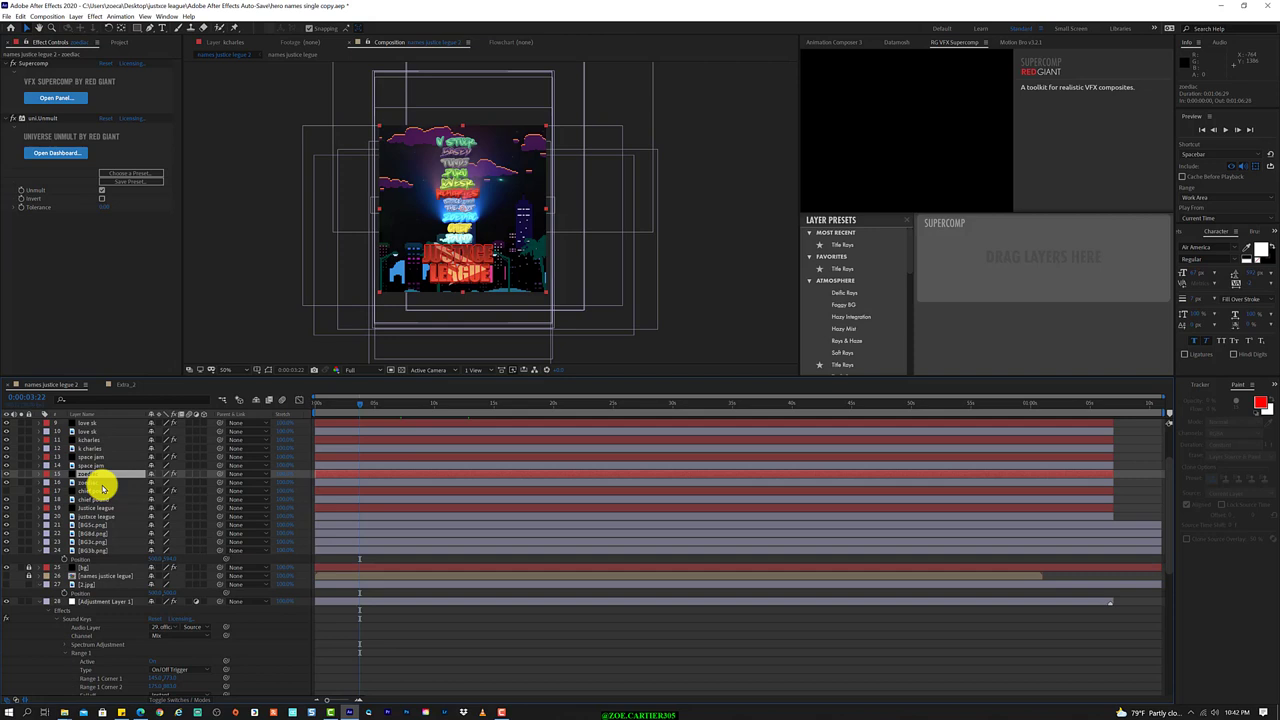
key(ctrl+alt+shift+e)
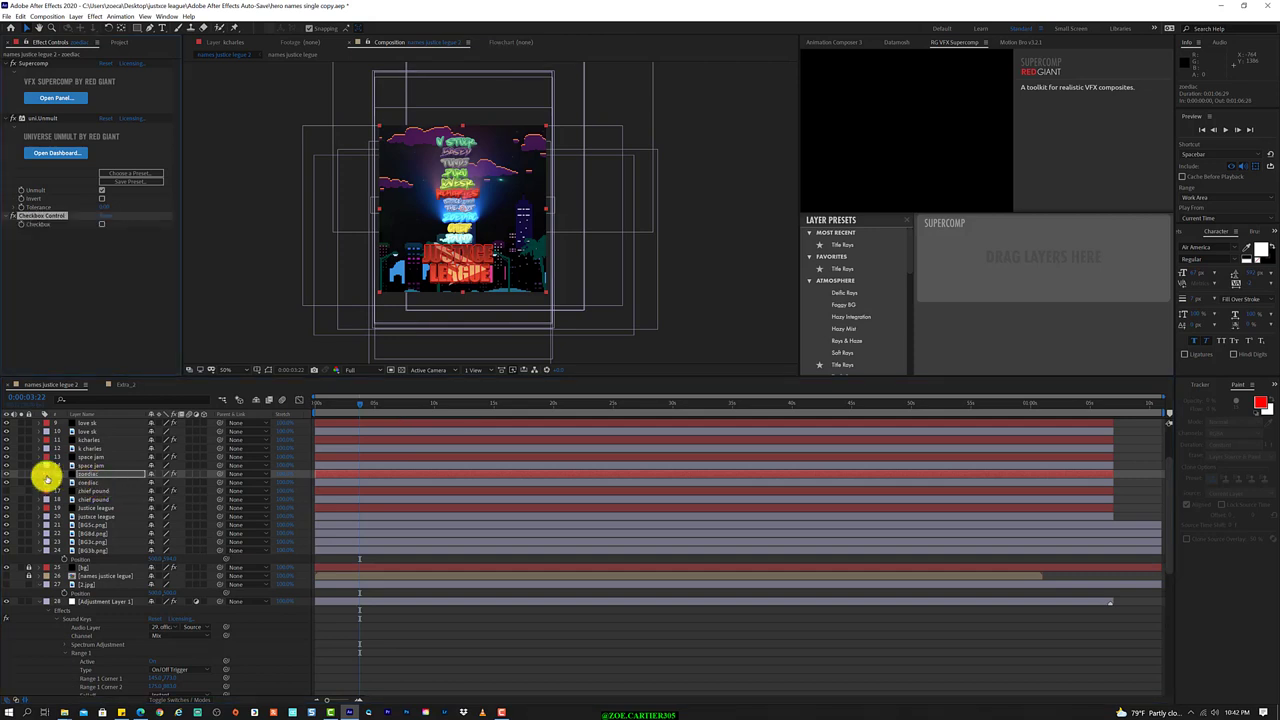
click(37, 476)
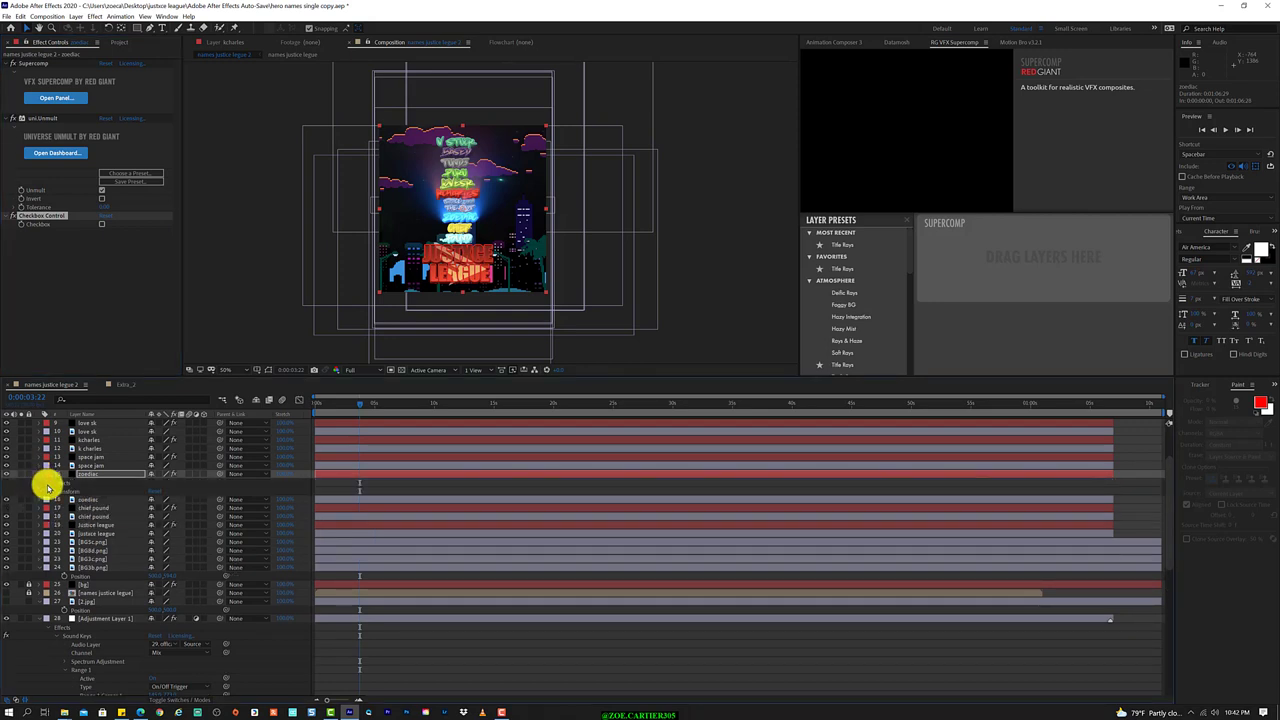
click(47, 489)
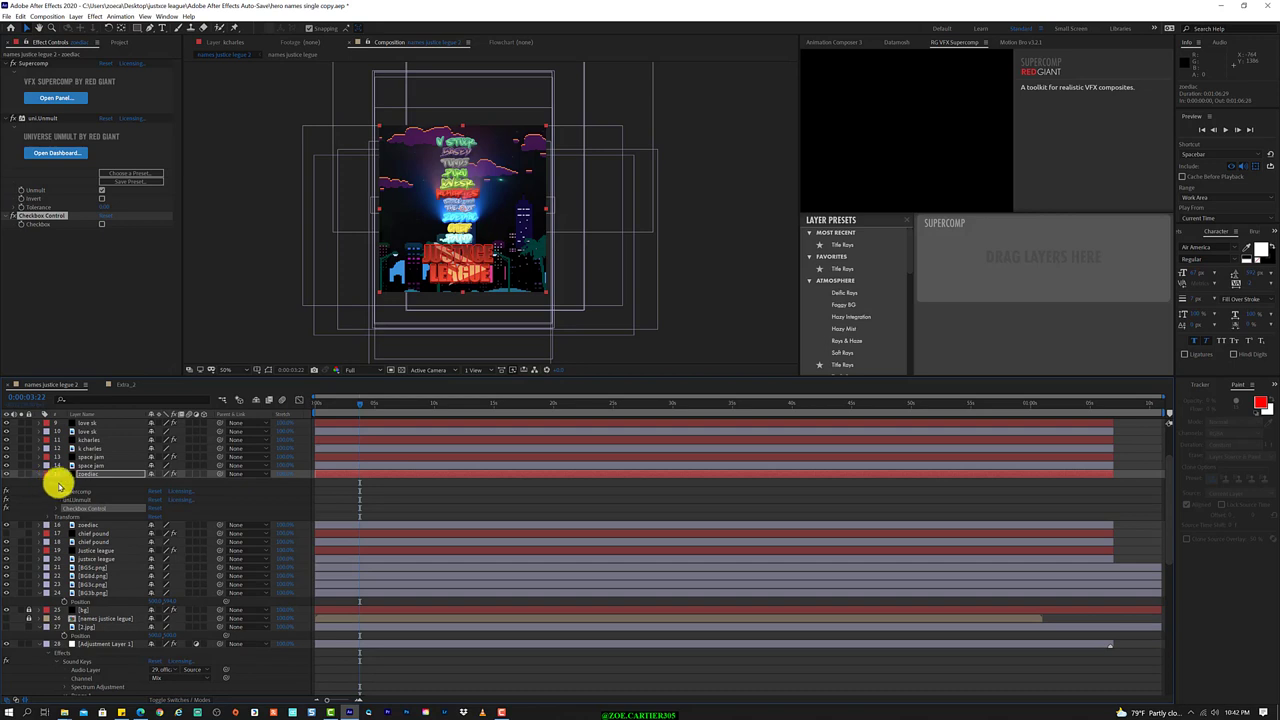
click(112, 476)
Set zoediac's Opacity expression to effect("Checkbox Control")("Checkbox")*100.
key(t)
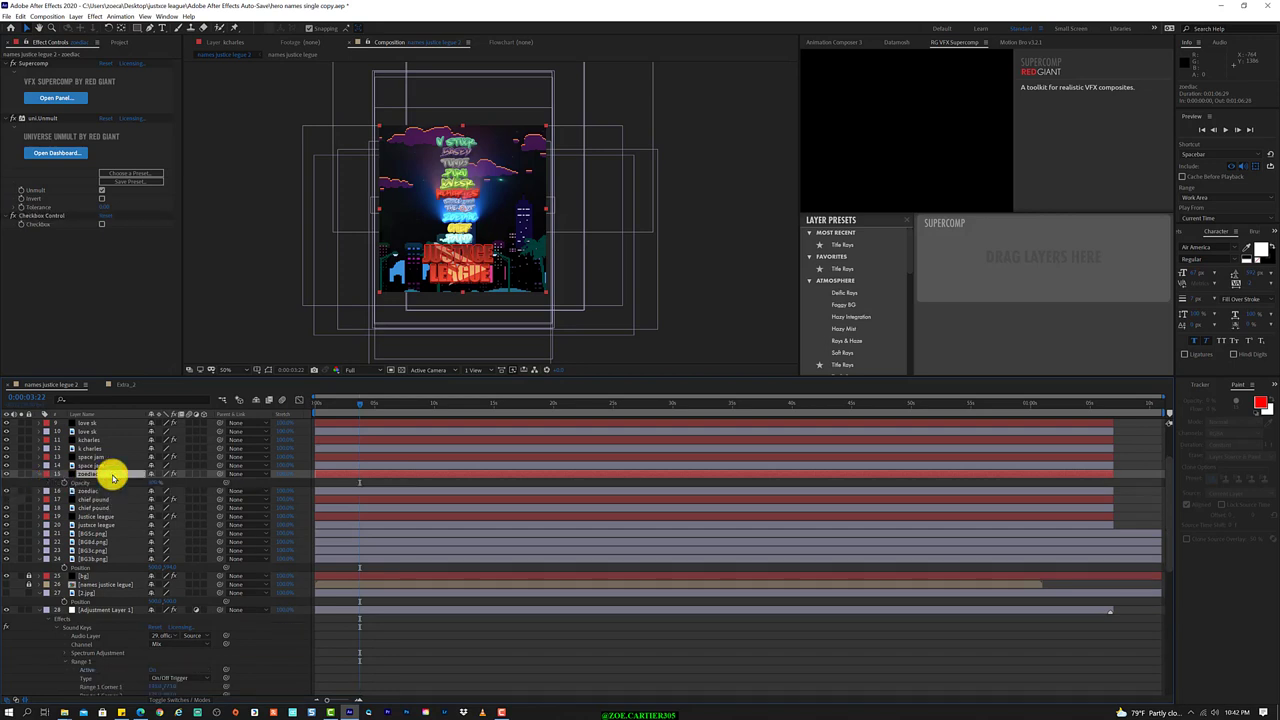
mouse_move(222, 483)
mouse_down()
mouse_move(67, 259)
mouse_move(71, 222)
mouse_up()
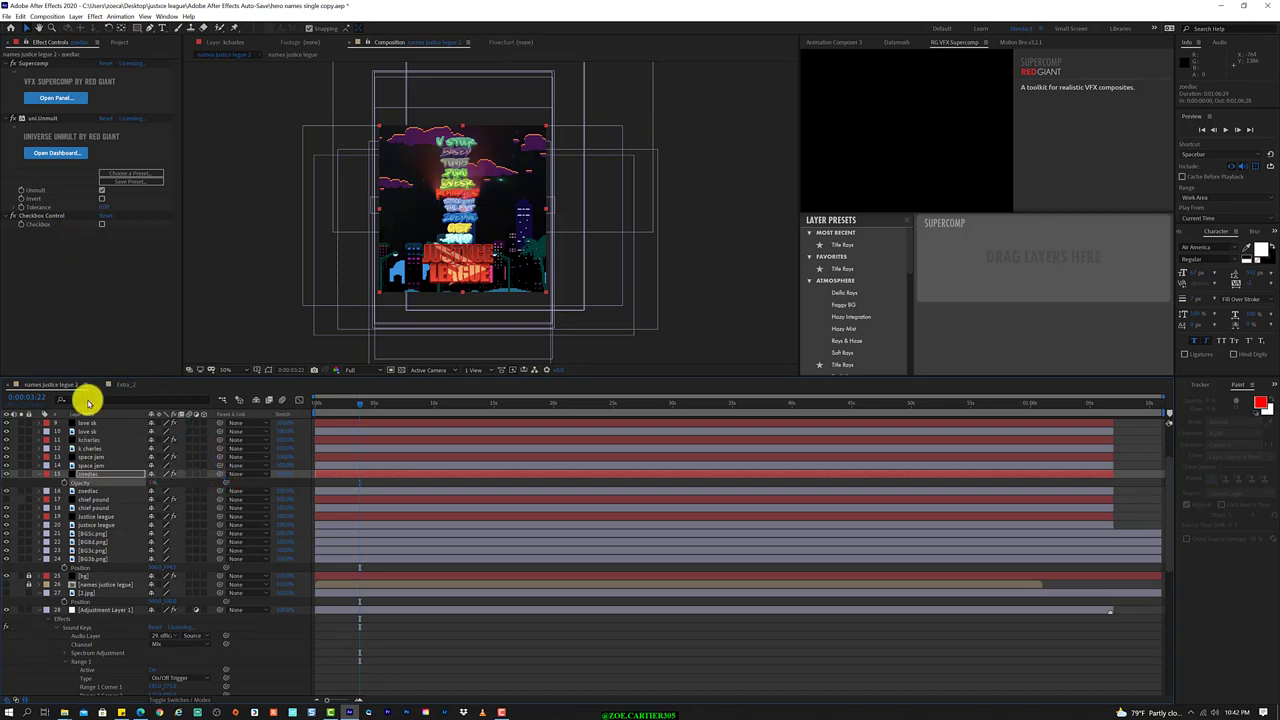
right_click(95, 485)
key(Down)
key(Down)
key(Down)
key(Down)
key(Down)
key(Down)
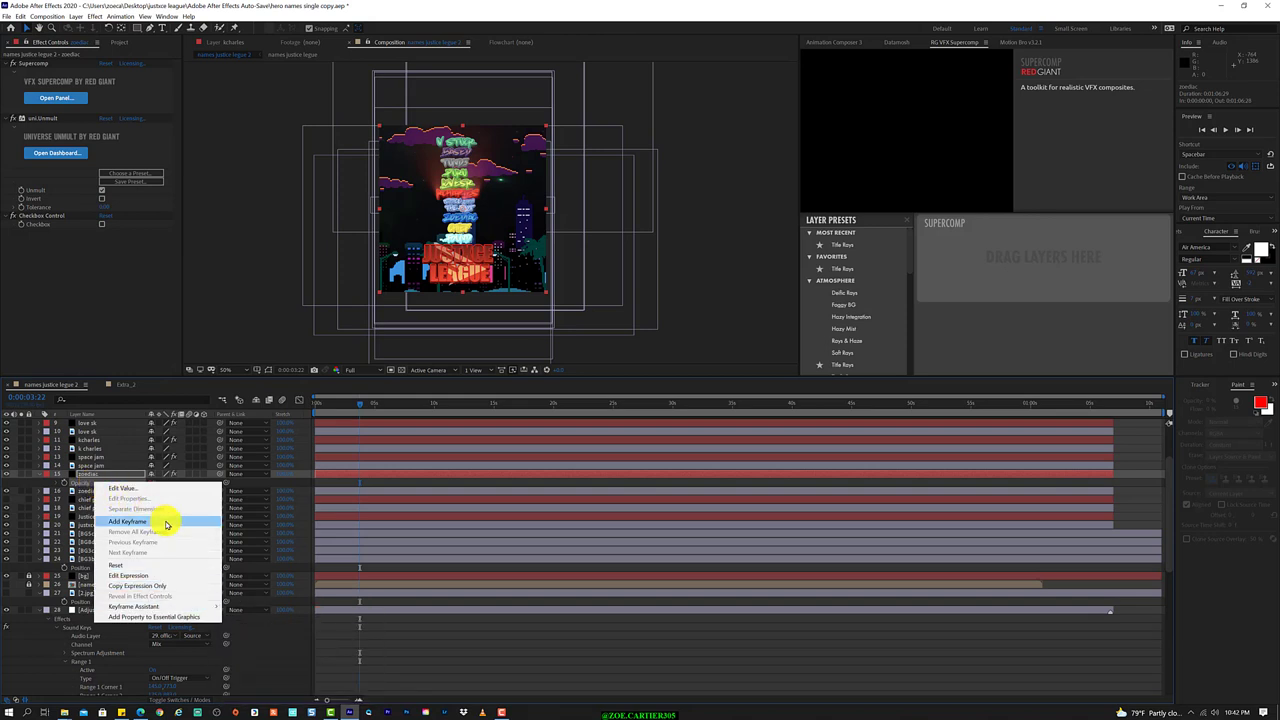
click(167, 576)
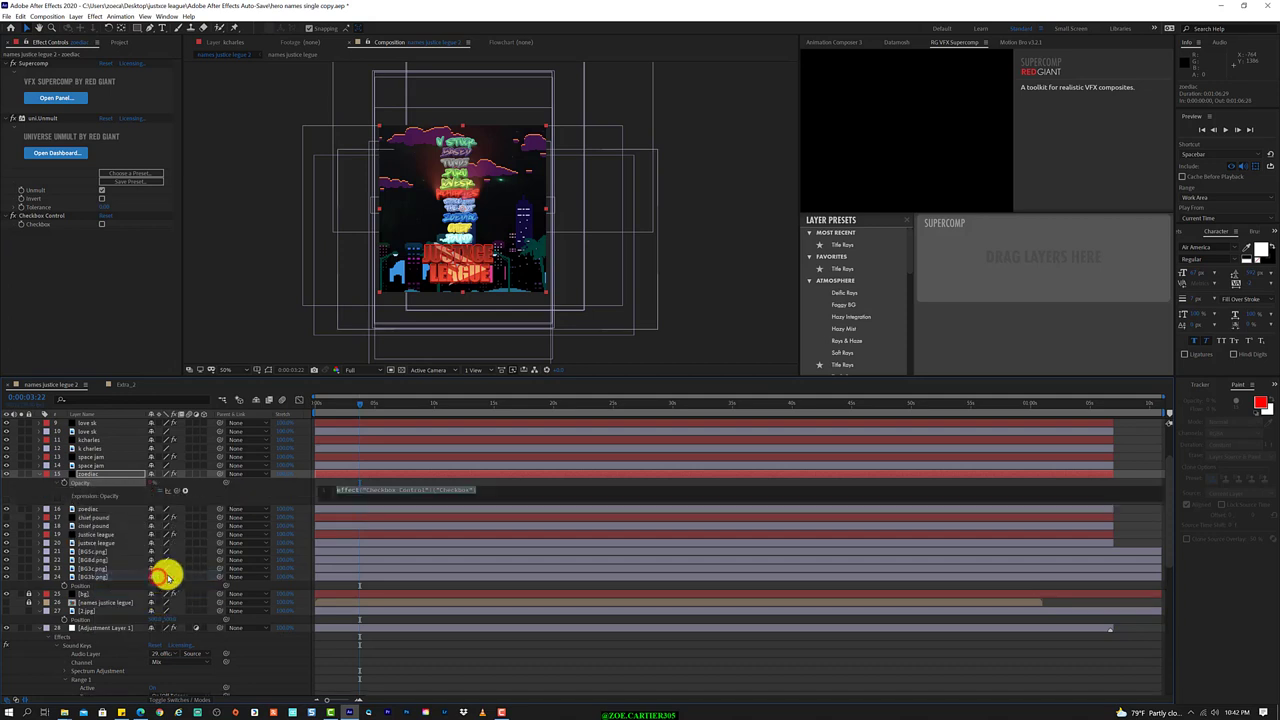
click(508, 488)
text(*100)
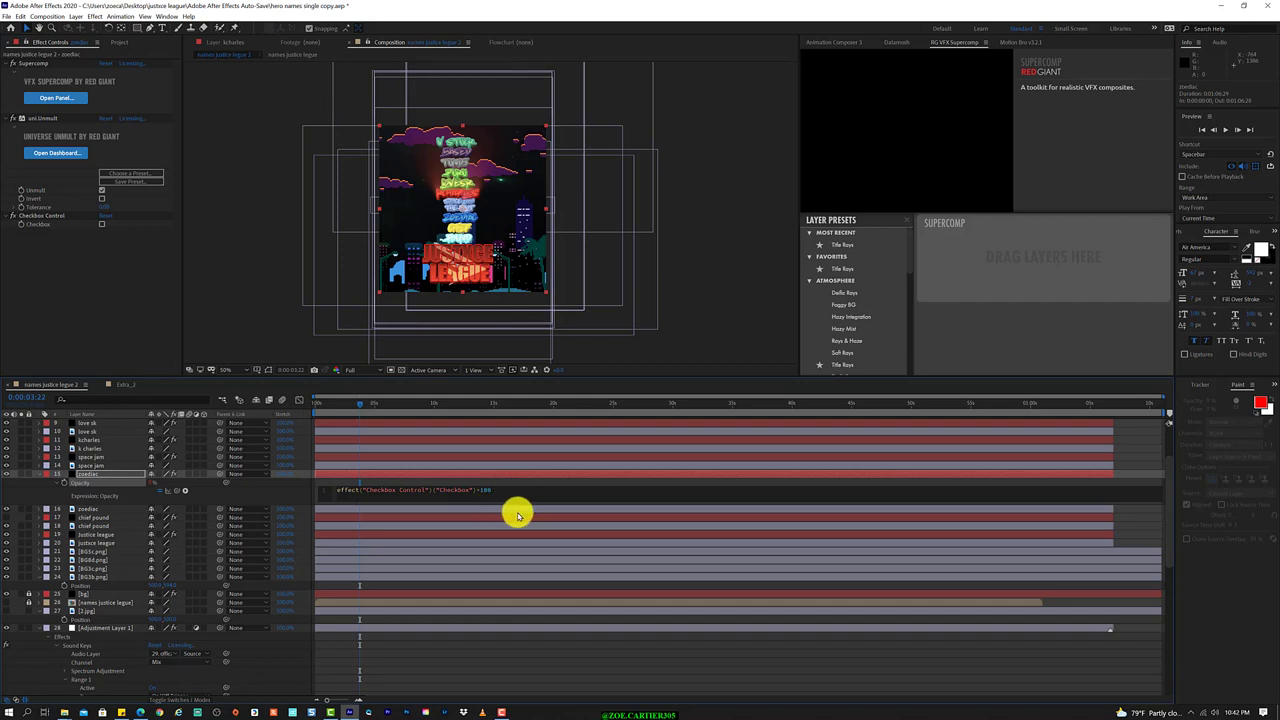
click(530, 517)
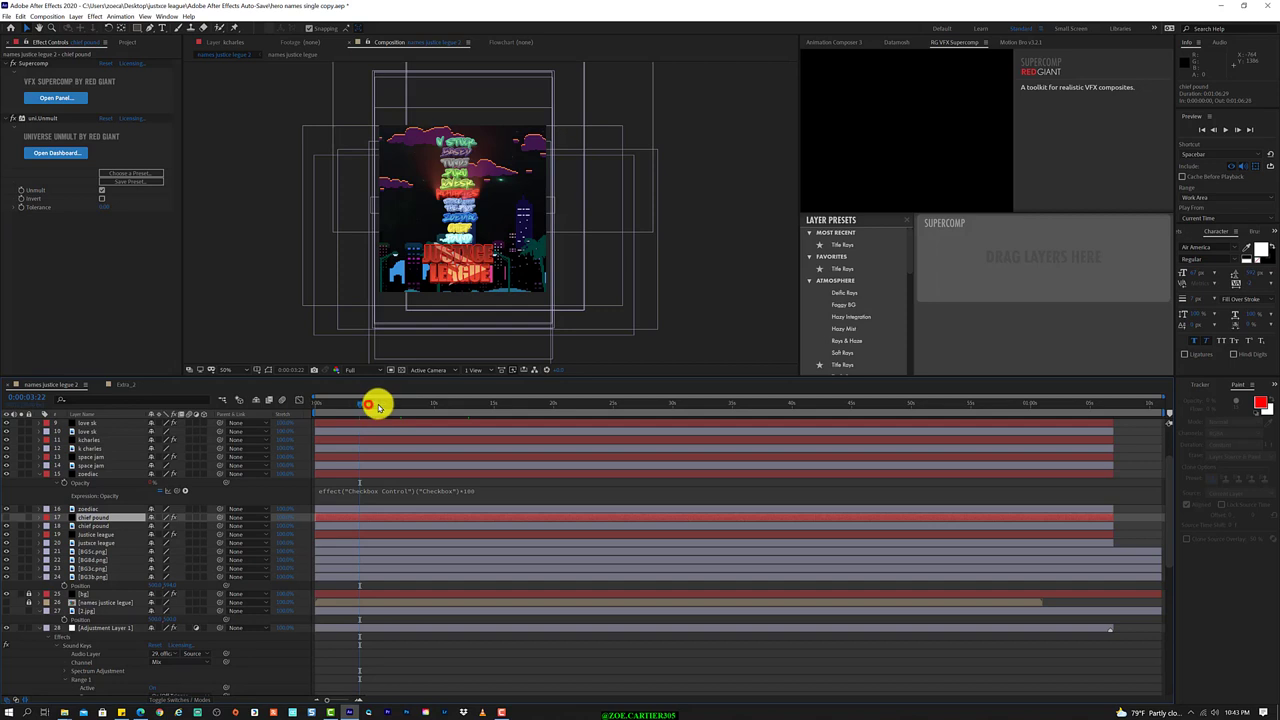
Scrub ahead and back to preview the name flicker, then save the project.
drag(375, 405, 428, 400)
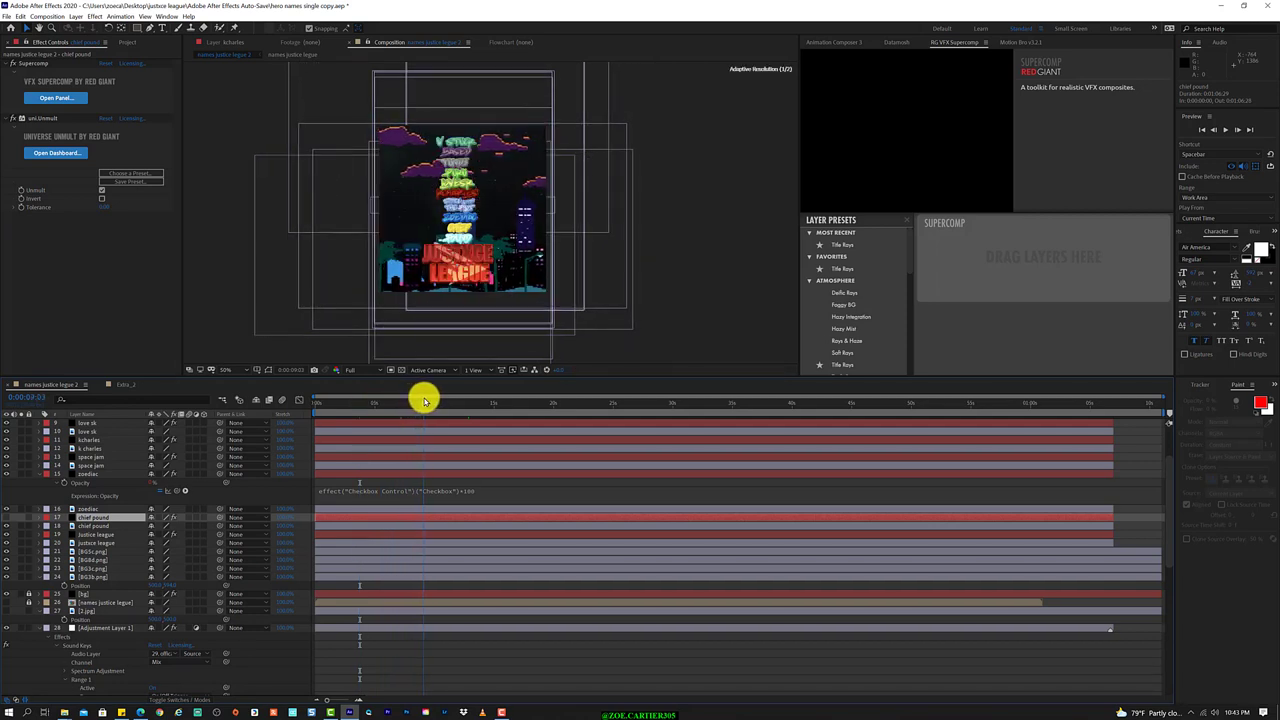
mouse_move(428, 400)
mouse_down()
mouse_move(349, 400)
mouse_move(444, 410)
mouse_move(549, 387)
mouse_move(347, 412)
mouse_up()
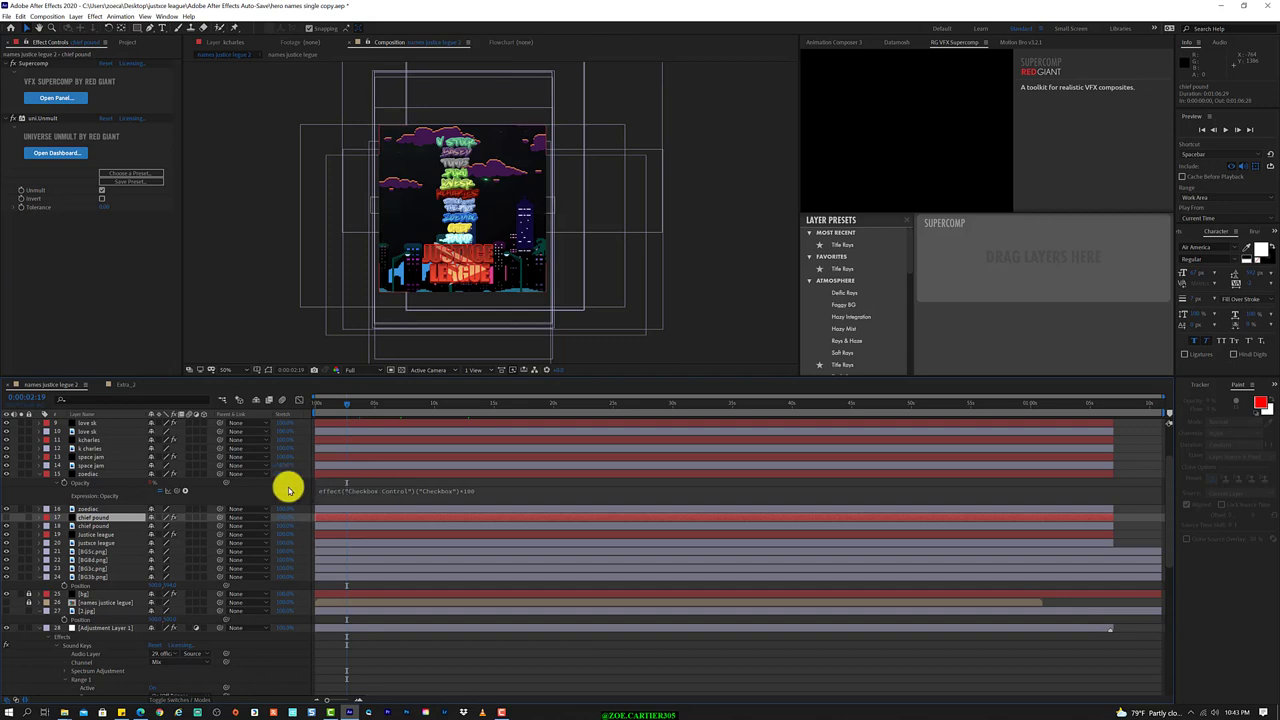
key(ctrl+s)
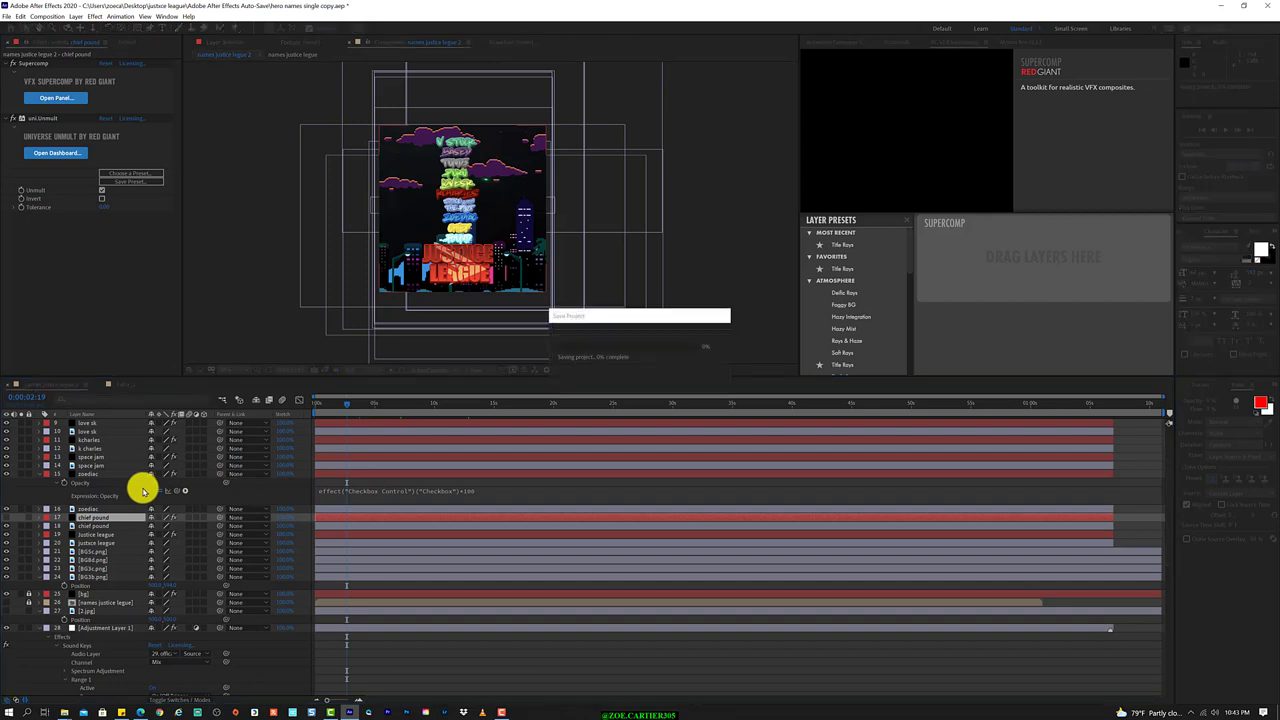
Scrub the timeline from about 6 seconds to about 8:20 to check the flicker.
click(349, 403)
drag(349, 403, 369, 408)
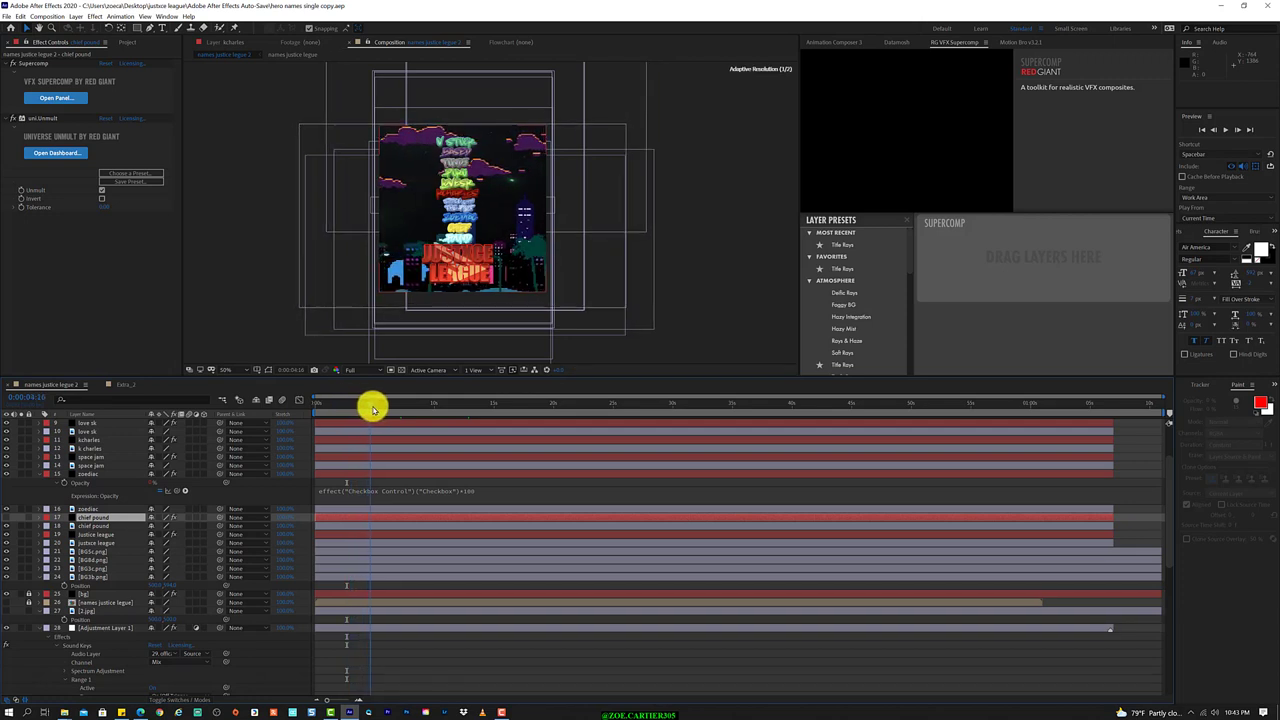
mouse_move(369, 408)
mouse_down()
mouse_move(391, 413)
mouse_move(313, 421)
mouse_move(357, 421)
mouse_up()
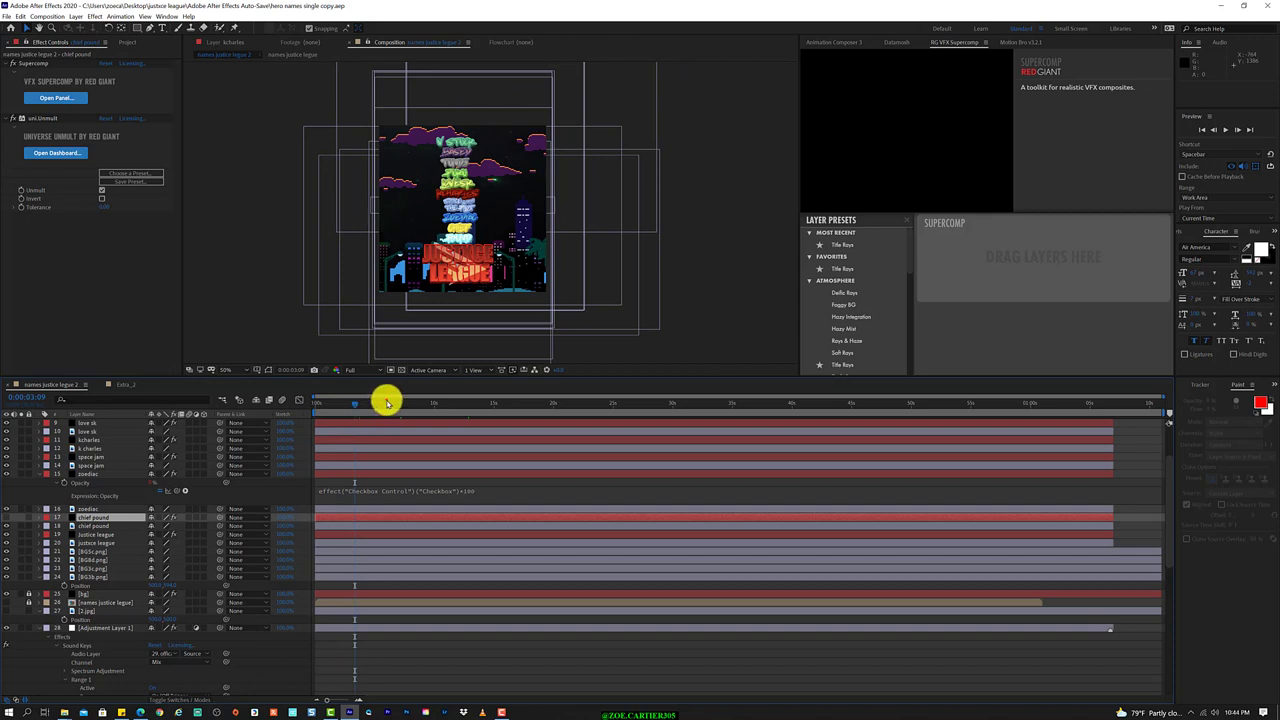
click(397, 405)
drag(397, 405, 414, 407)
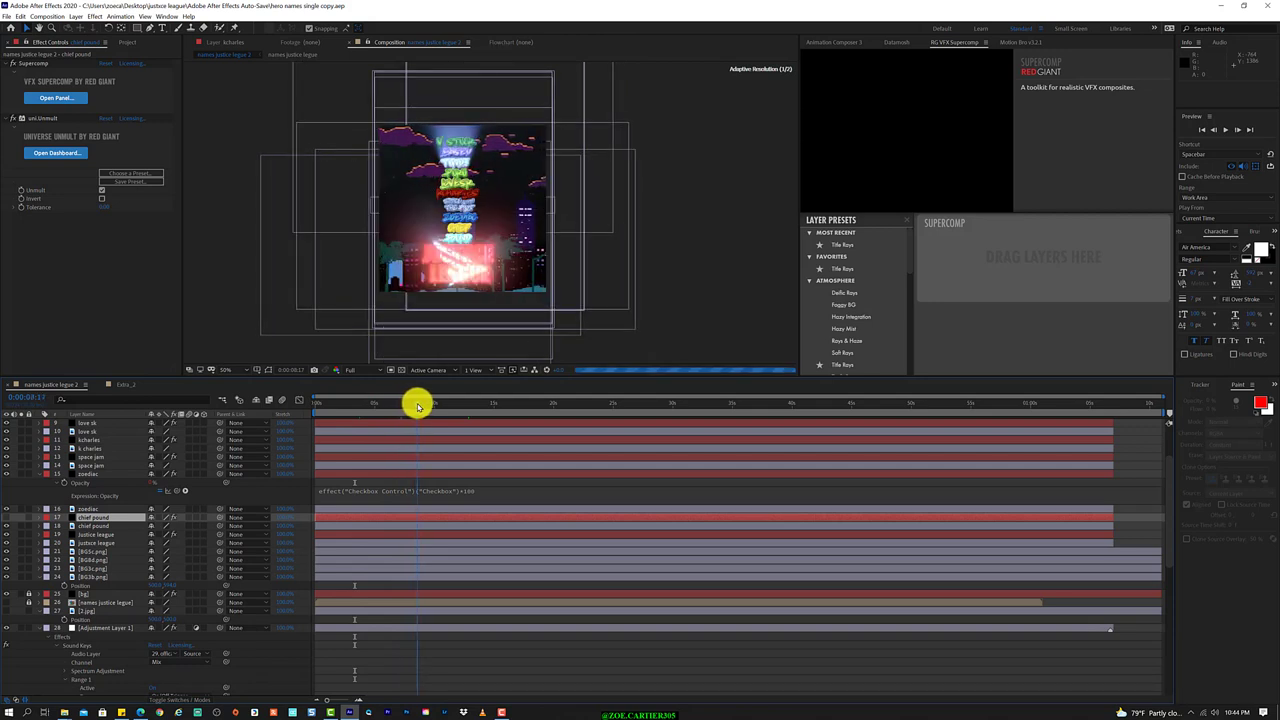
drag(414, 407, 428, 404)
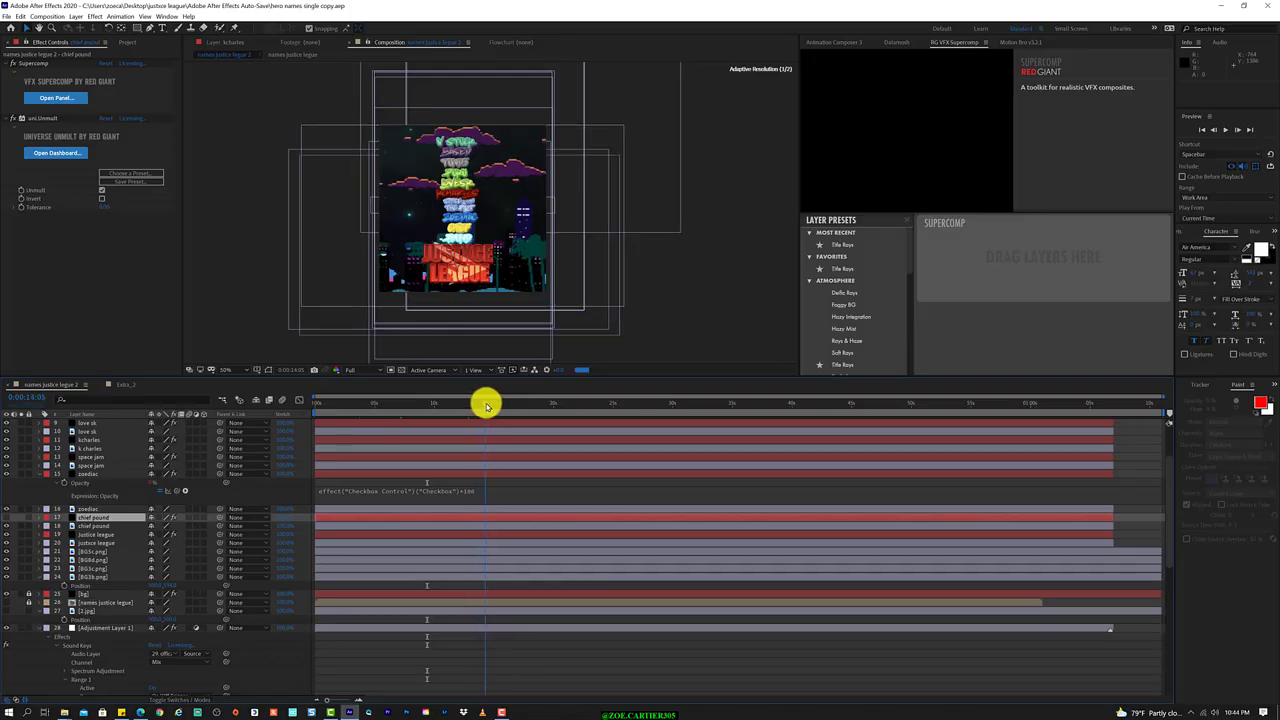
drag(487, 405, 538, 397)
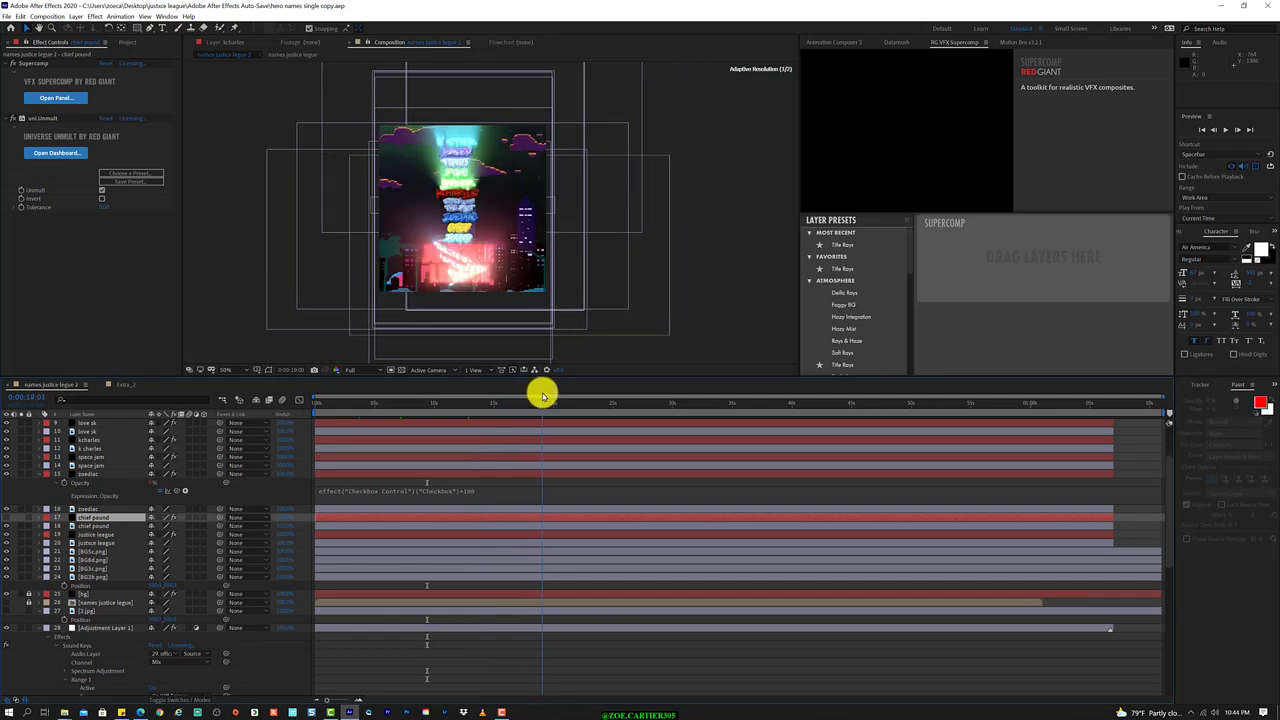
key(space)
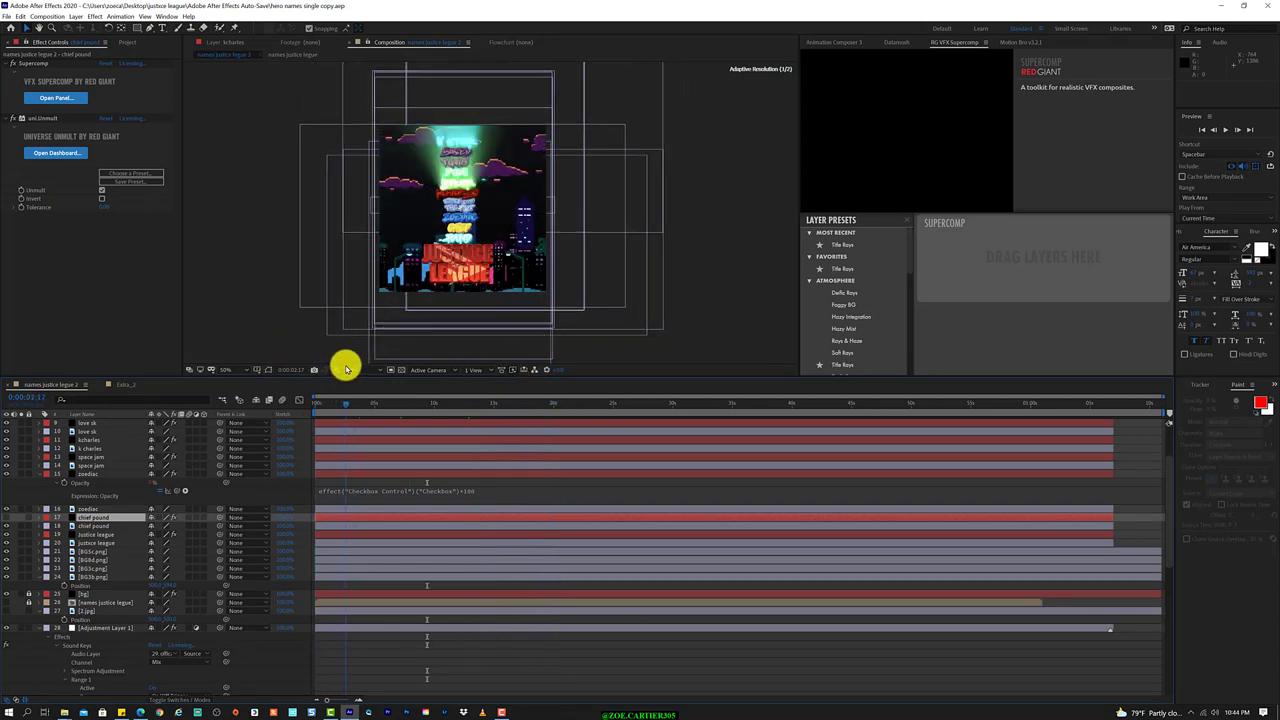
key(space)
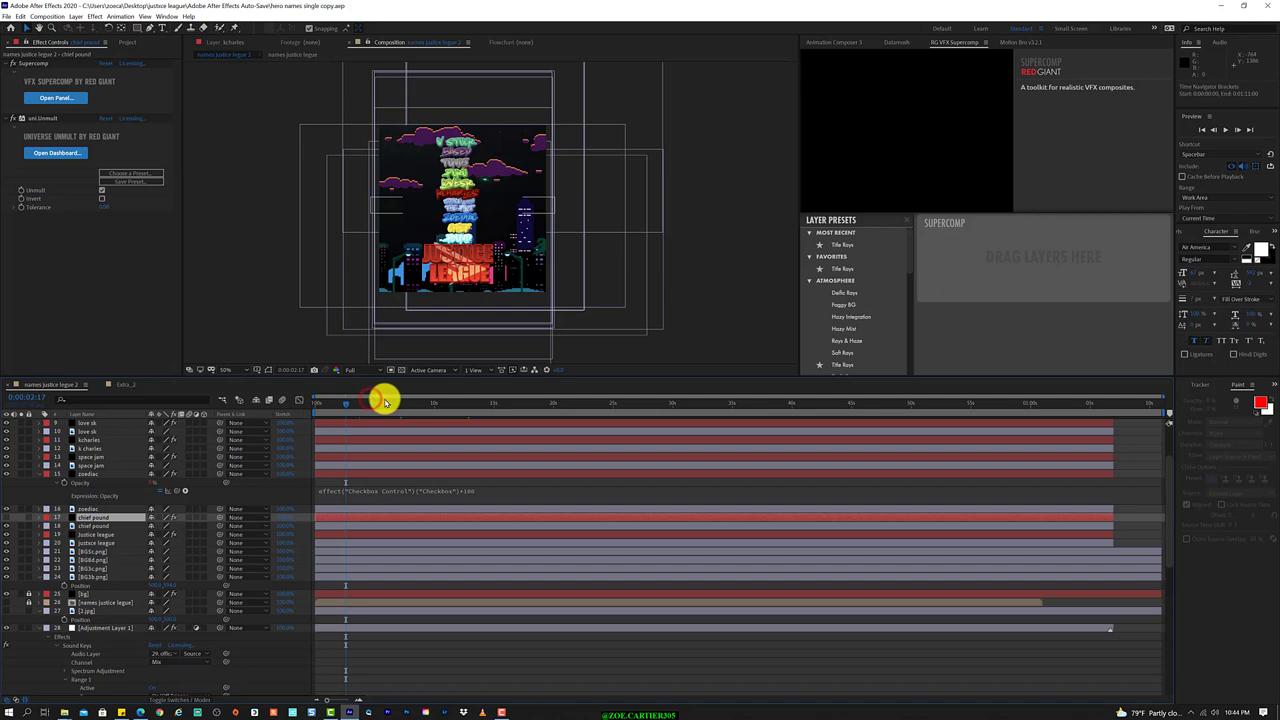
drag(380, 403, 393, 404)
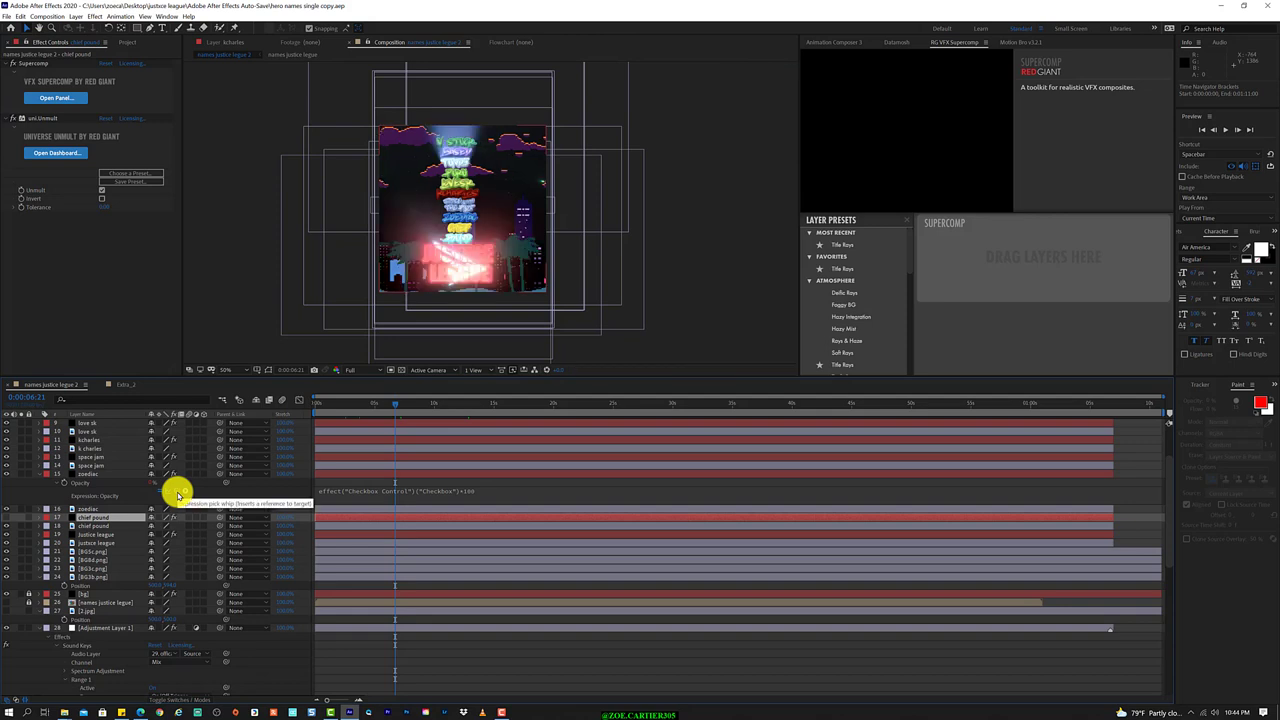
Pick-whip zodiac's Checkbox to the Sound Keys output, then scrub to about 9 seconds.
click(110, 474)
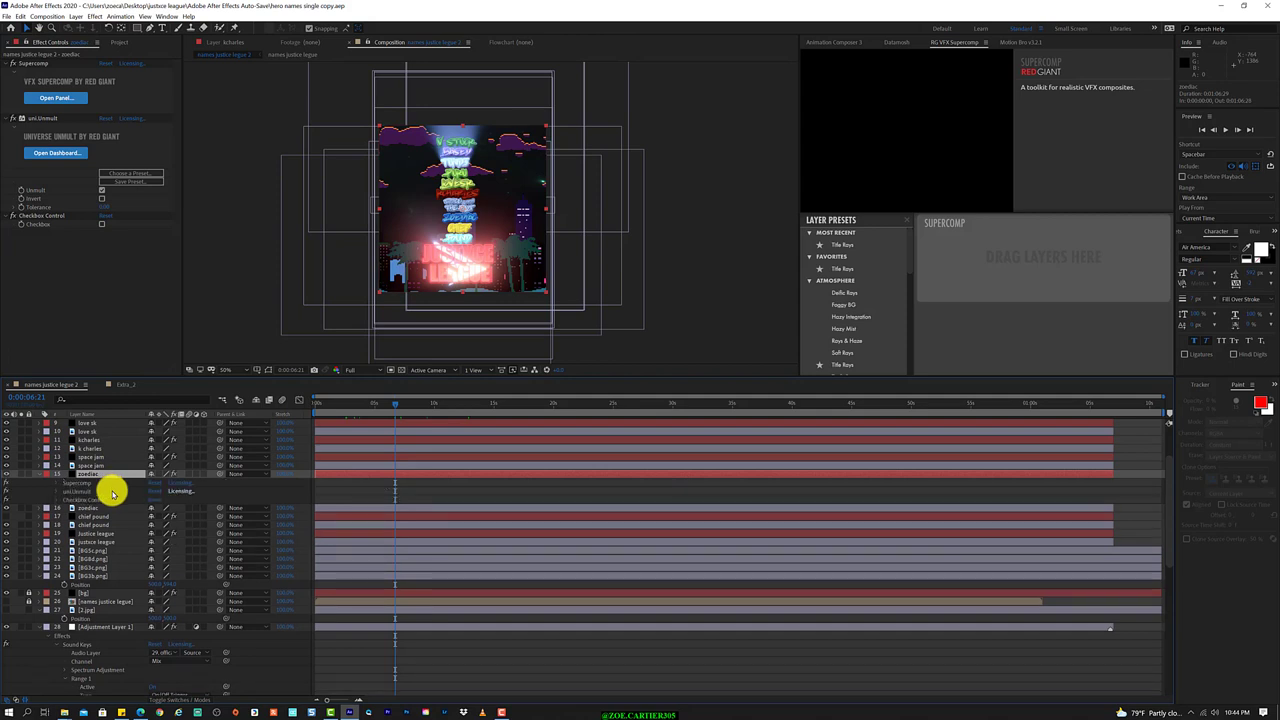
key(e)
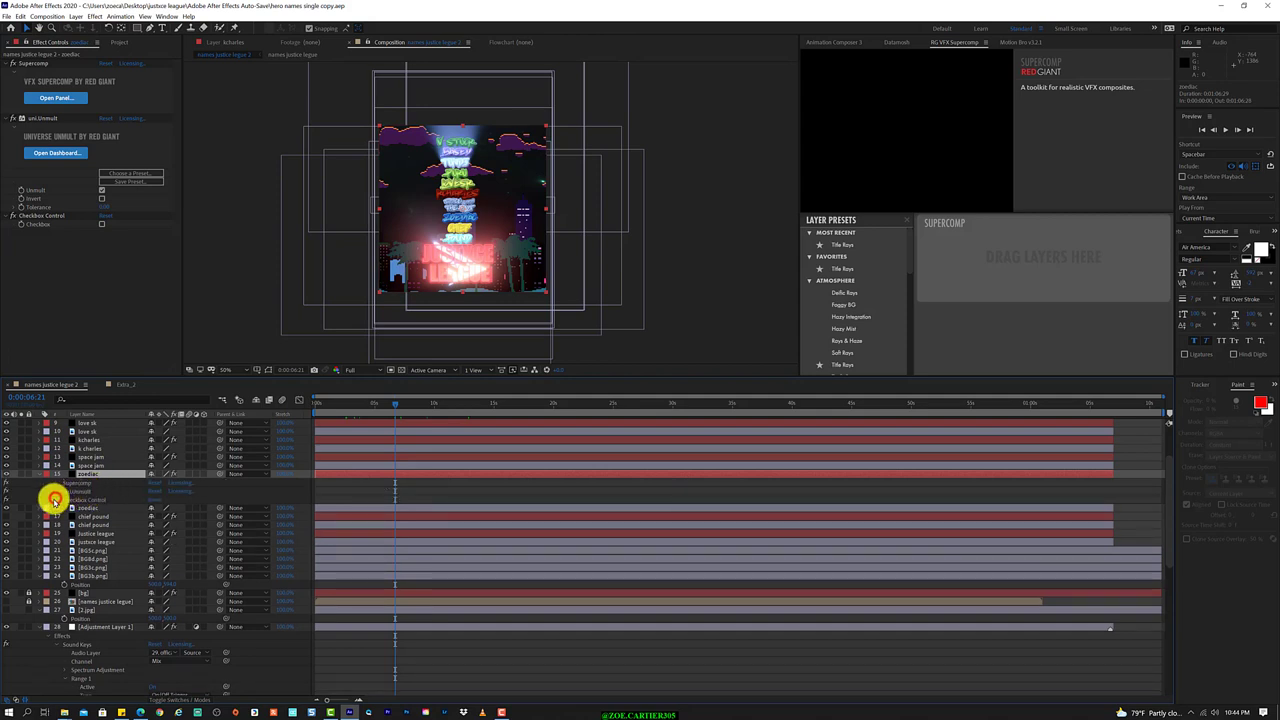
click(55, 498)
mouse_move(226, 506)
mouse_down()
mouse_move(155, 555)
mouse_move(103, 690)
mouse_up()
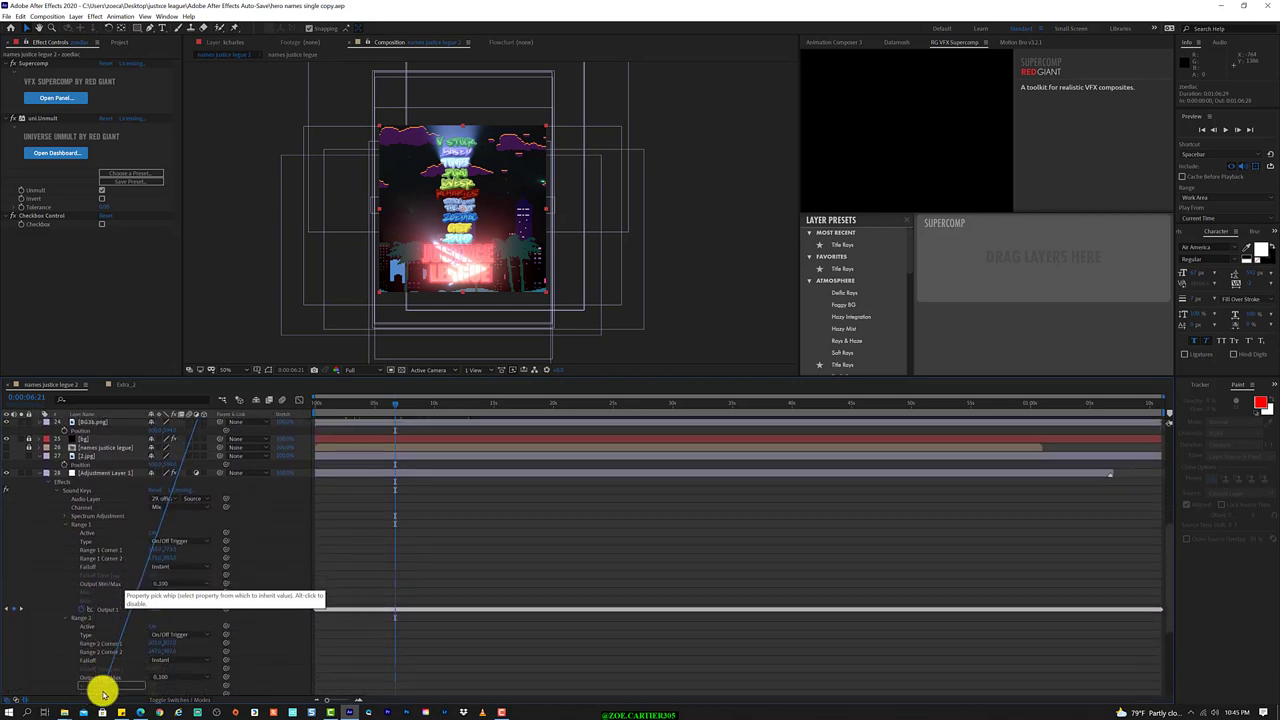
drag(103, 690, 157, 529)
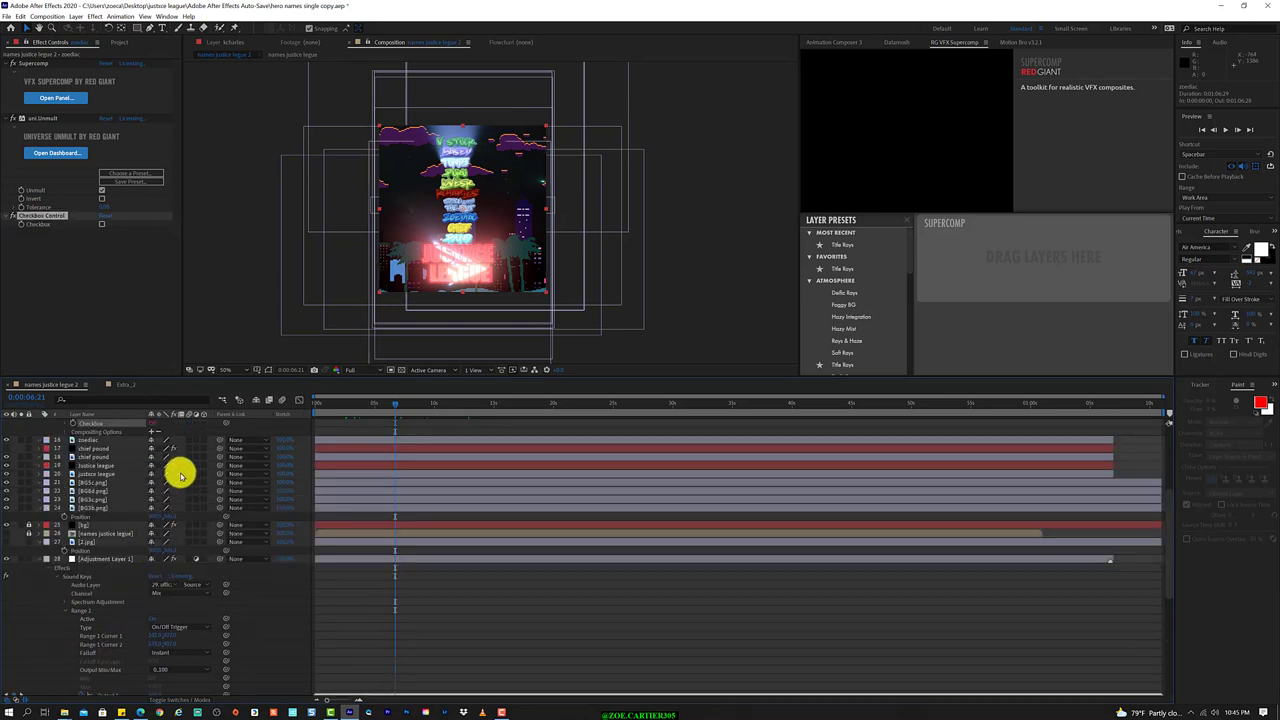
scroll(181, 476, up, 2)
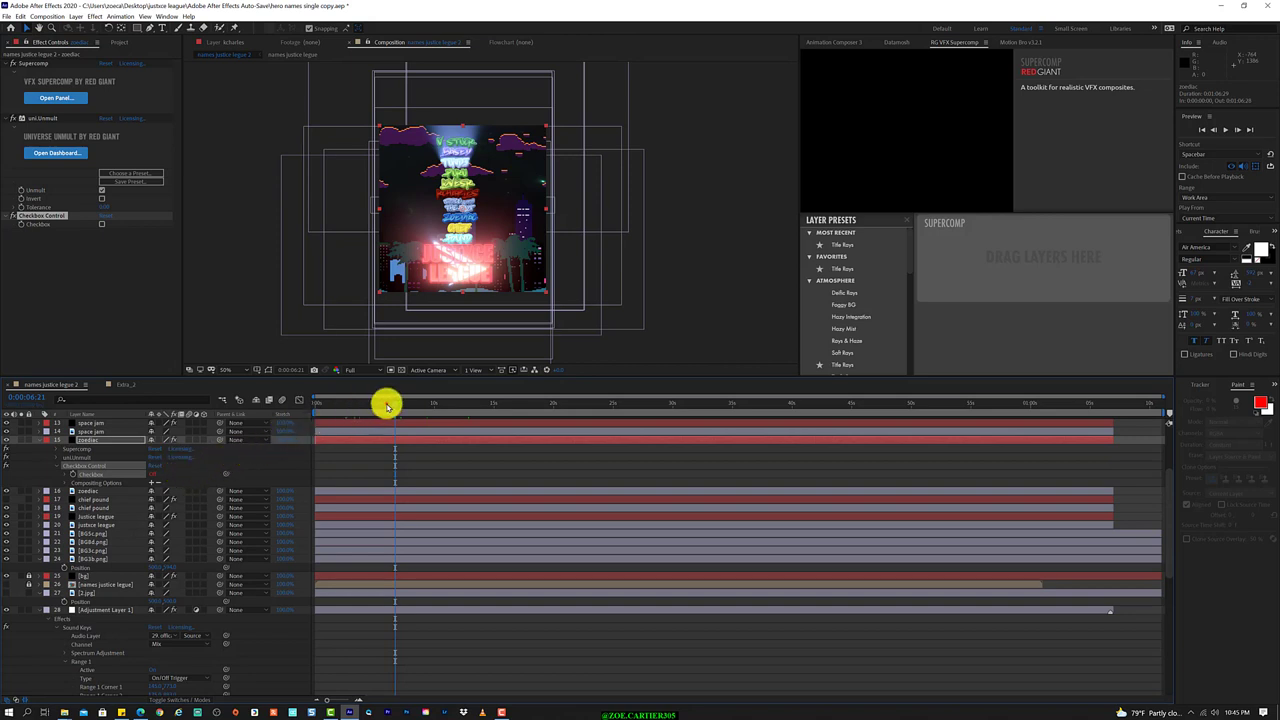
click(394, 404)
drag(397, 404, 435, 398)
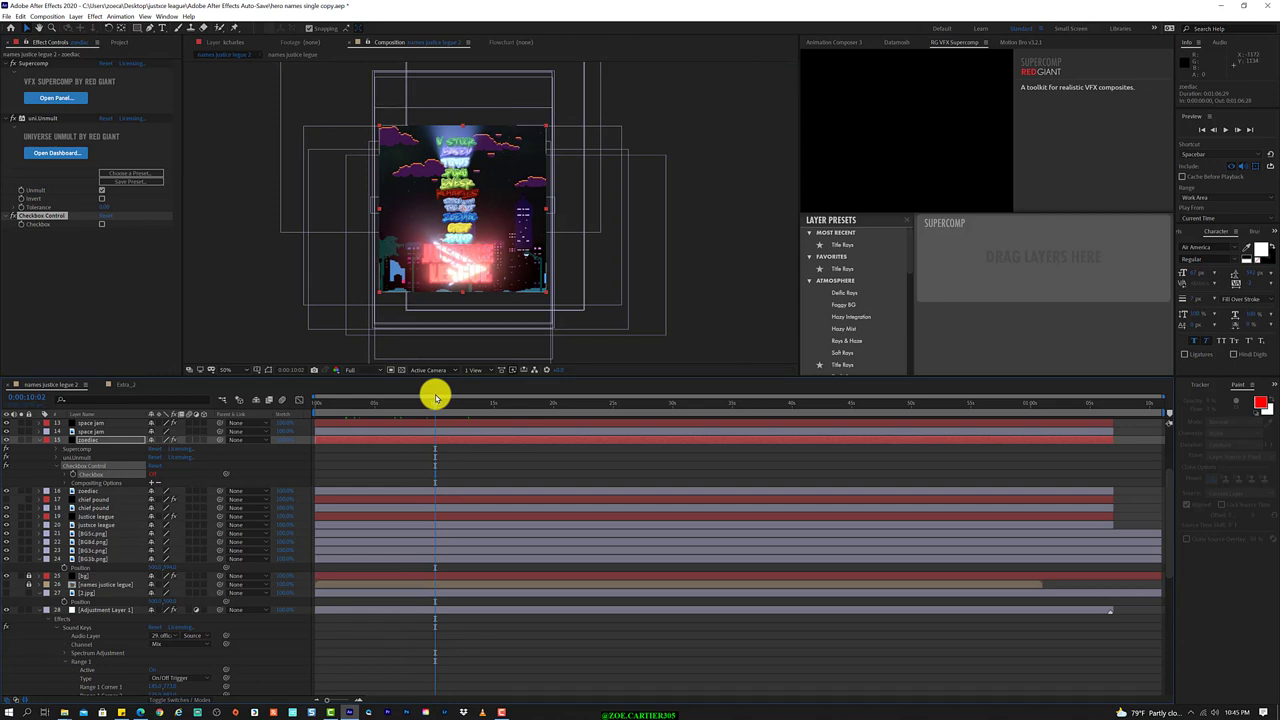
click(93, 587)
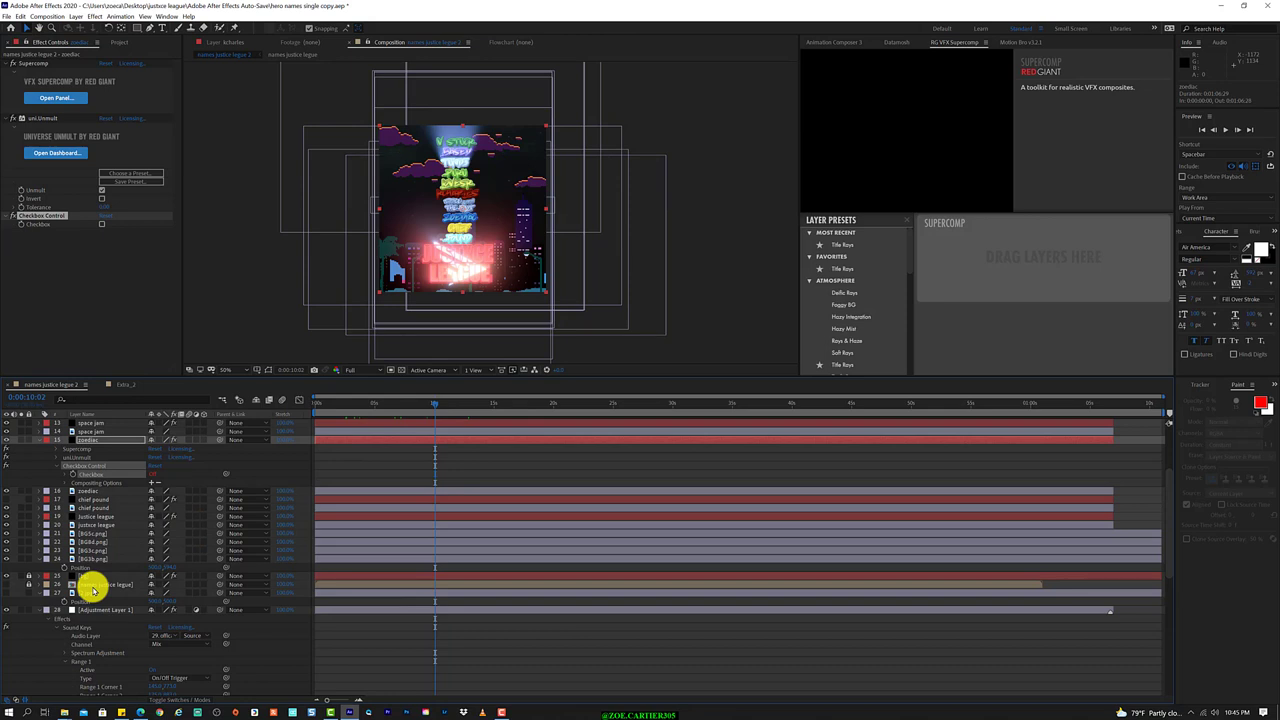
scroll(93, 590, down, 3)
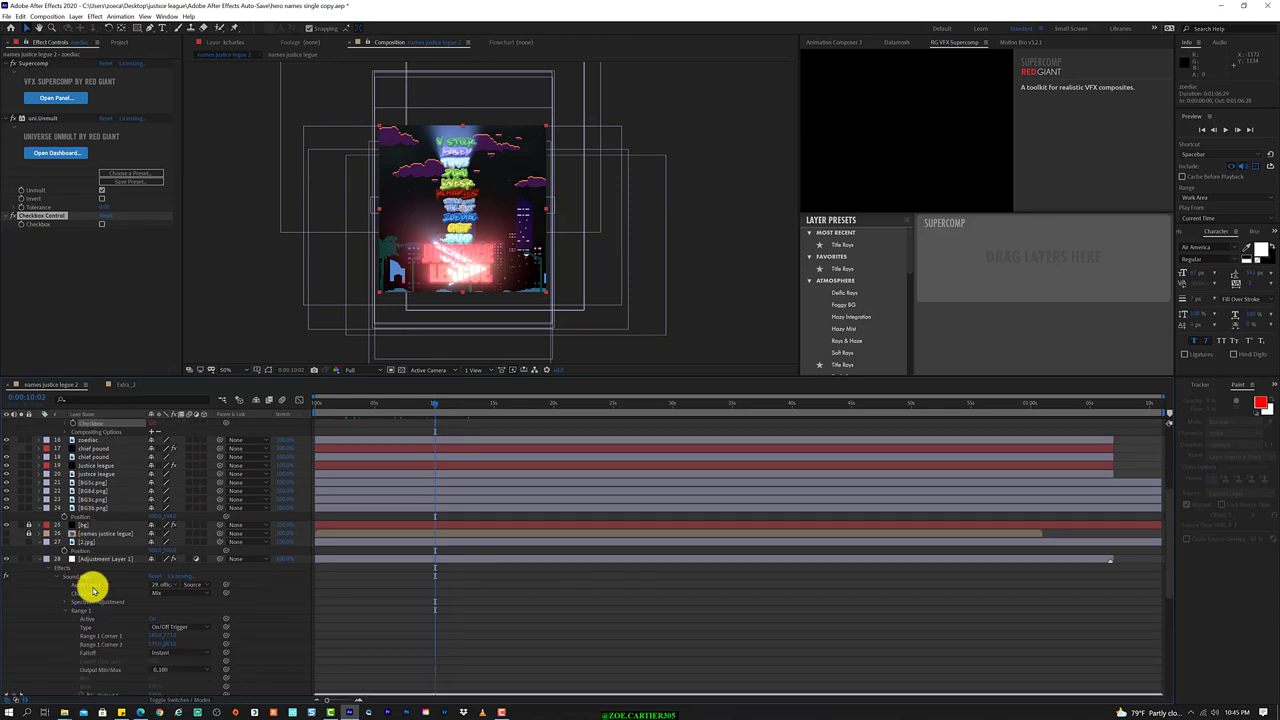
scroll(93, 590, up, 5)
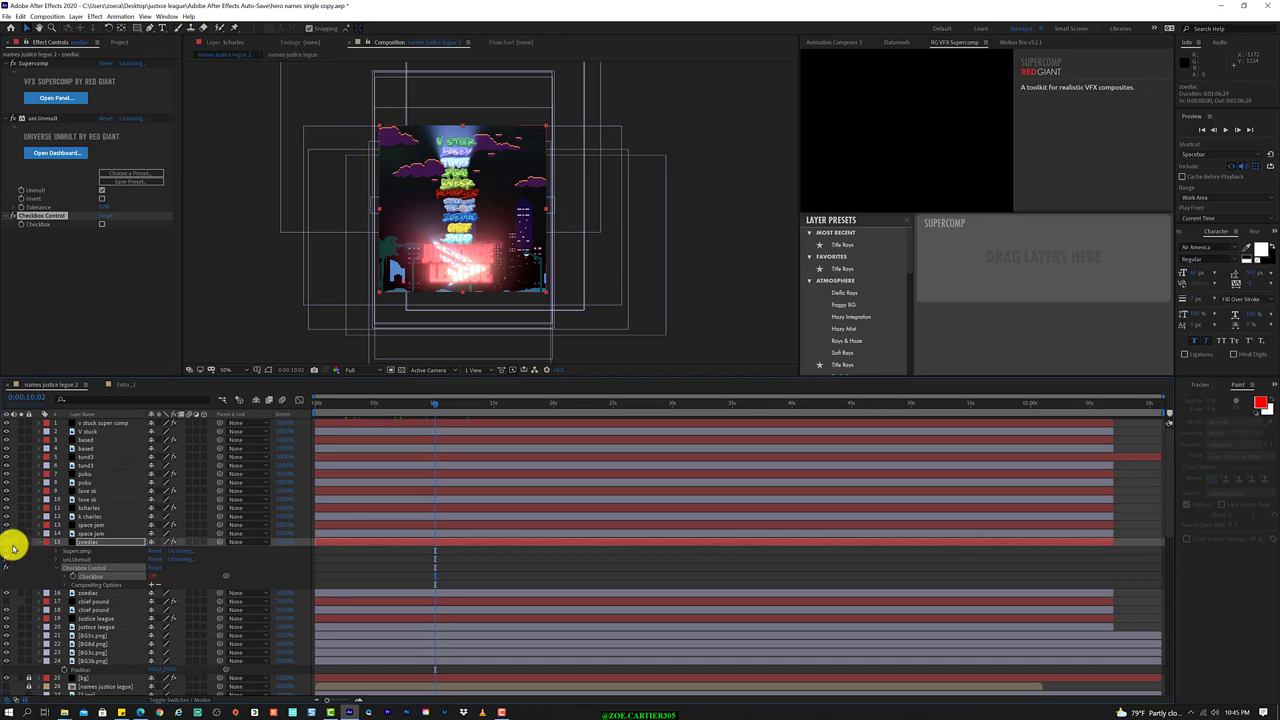
click(101, 224)
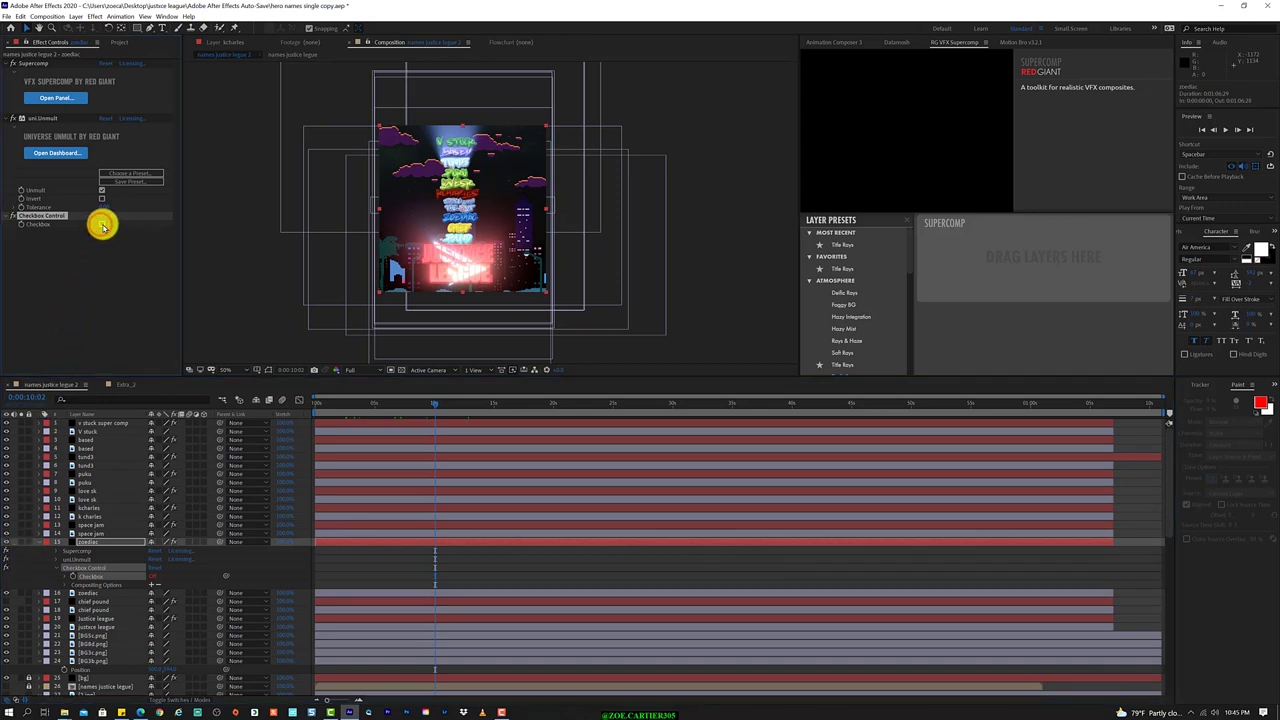
click(108, 303)
click(99, 225)
click(101, 224)
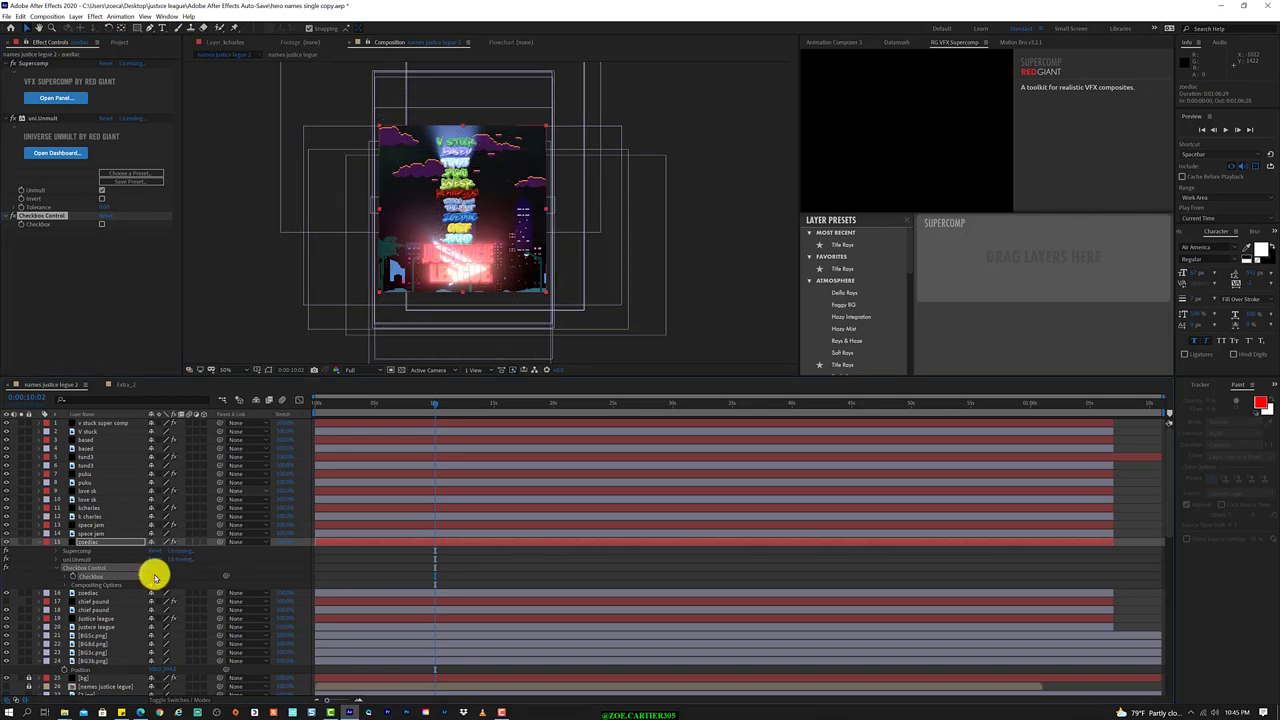
click(157, 574)
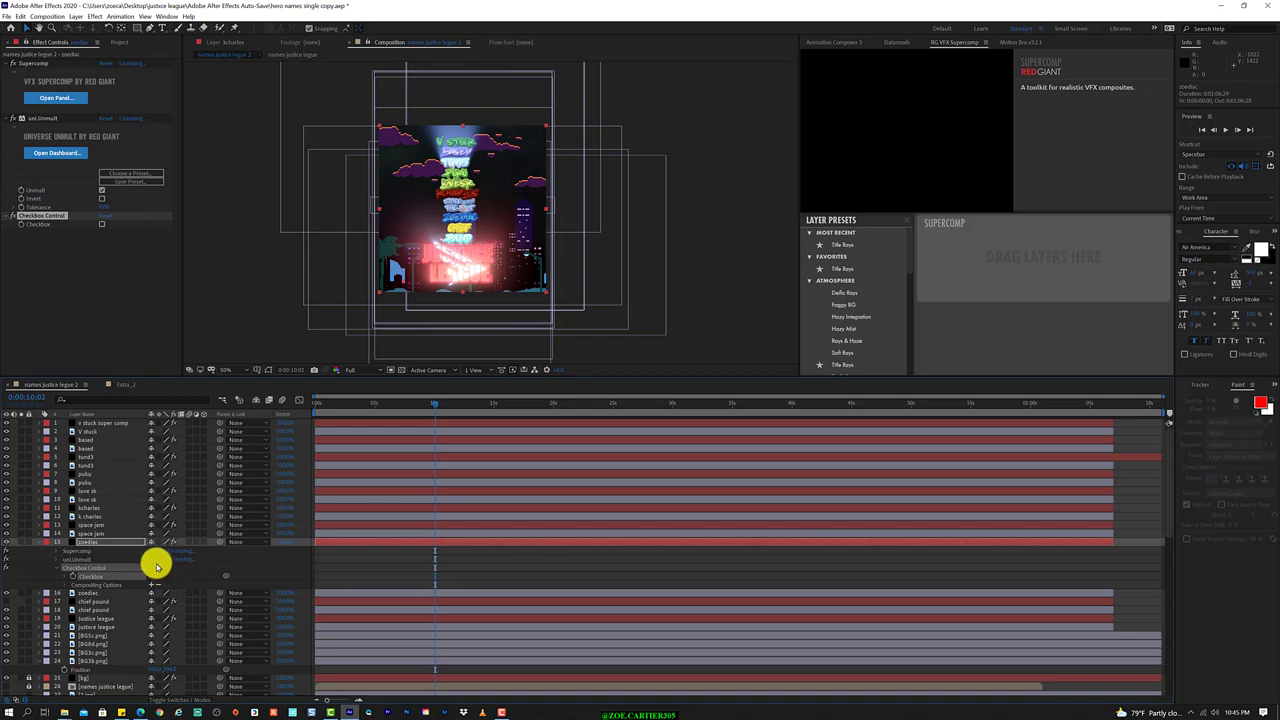
key(t)
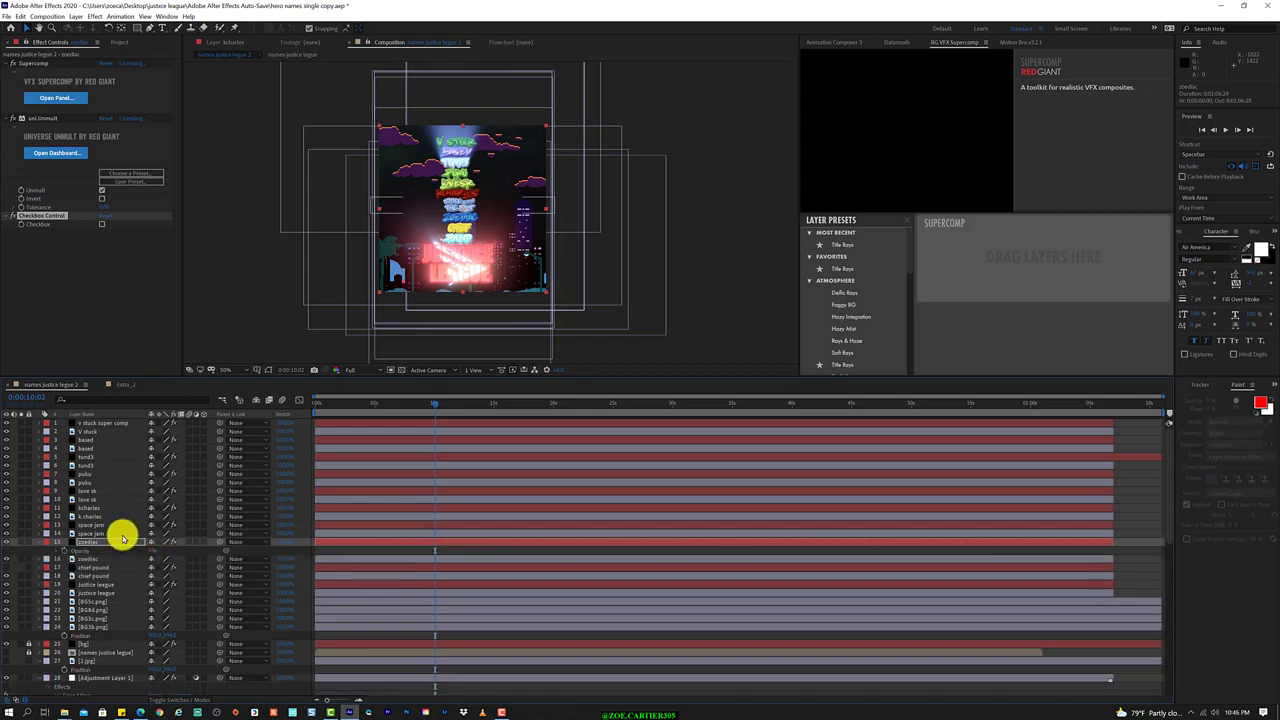
click(101, 222)
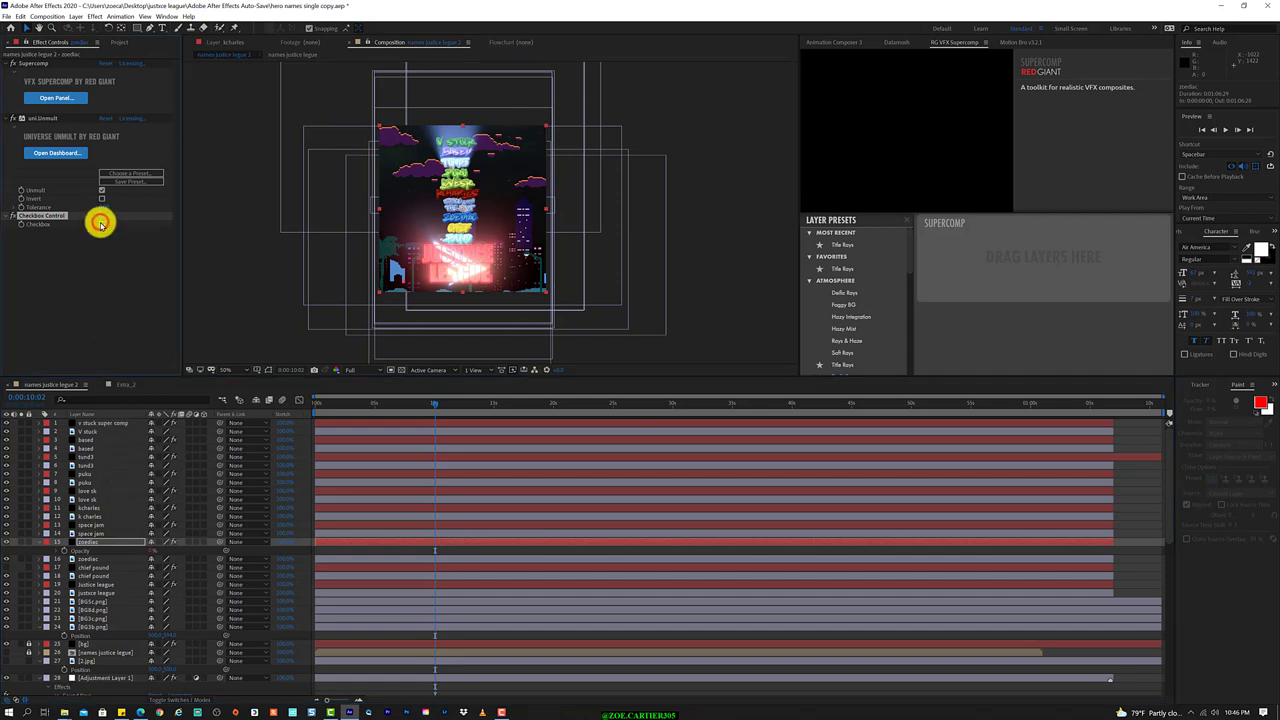
right_click(101, 549)
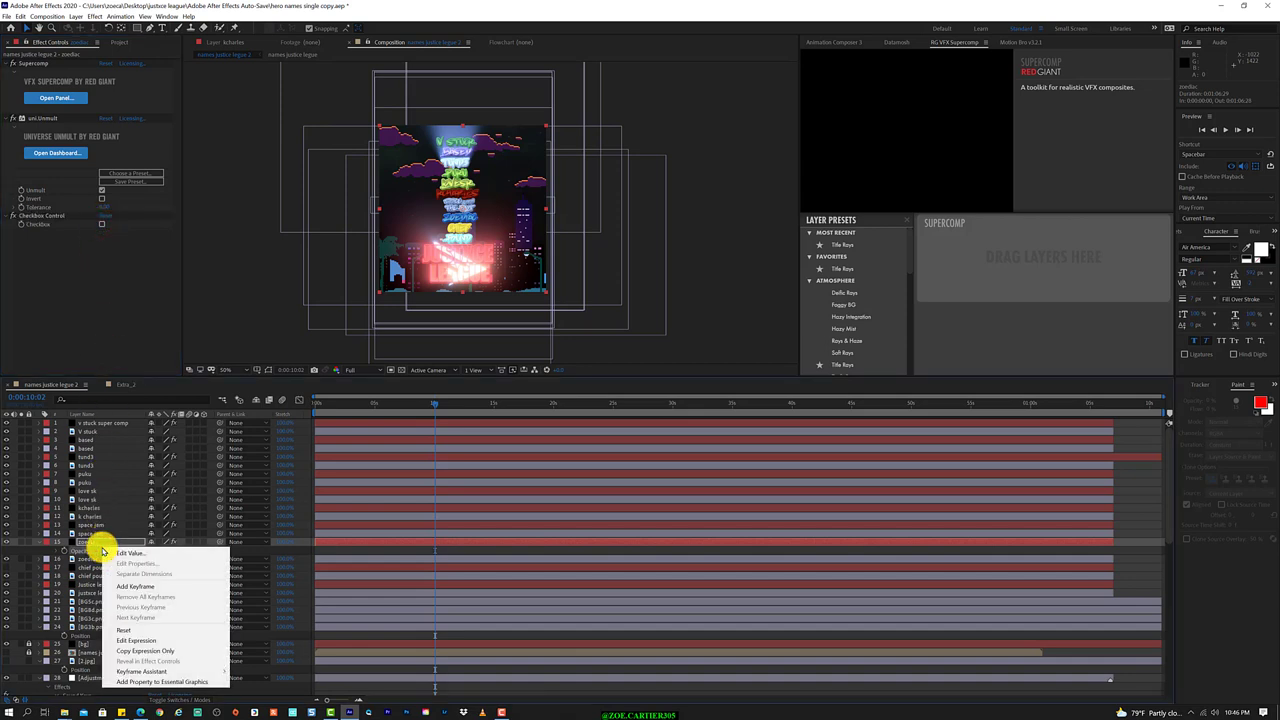
click(153, 632)
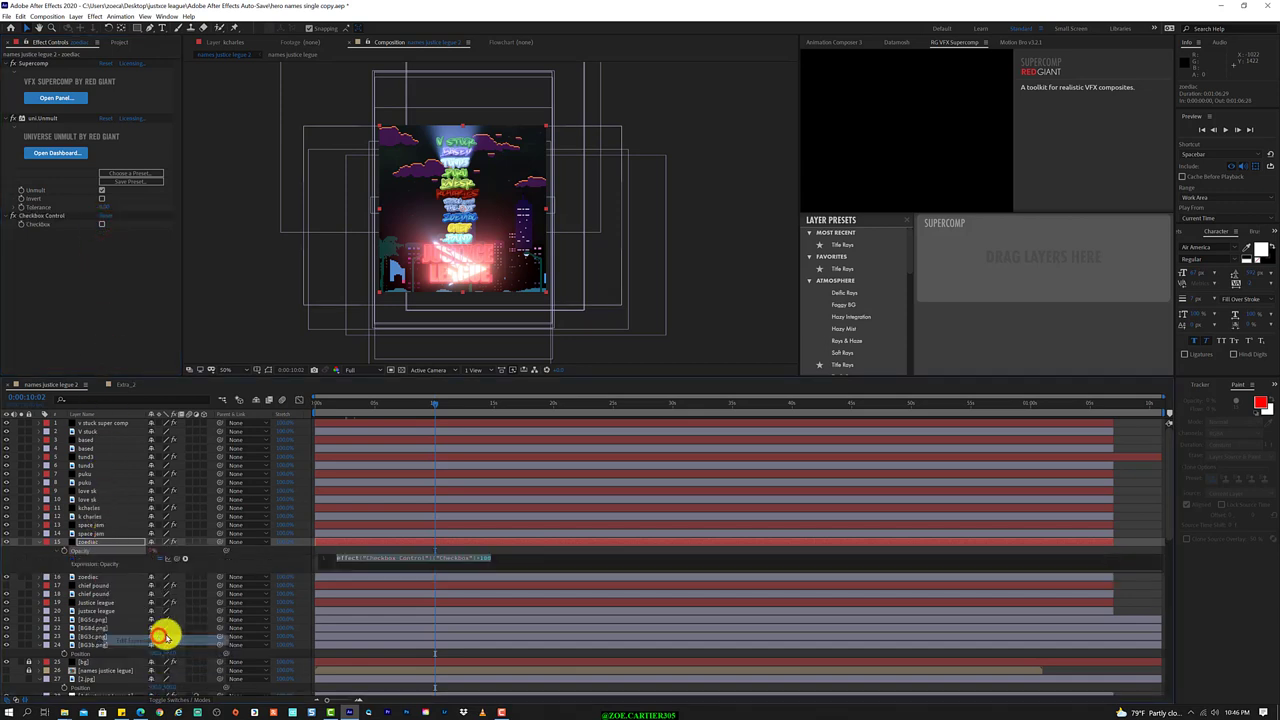
click(519, 554)
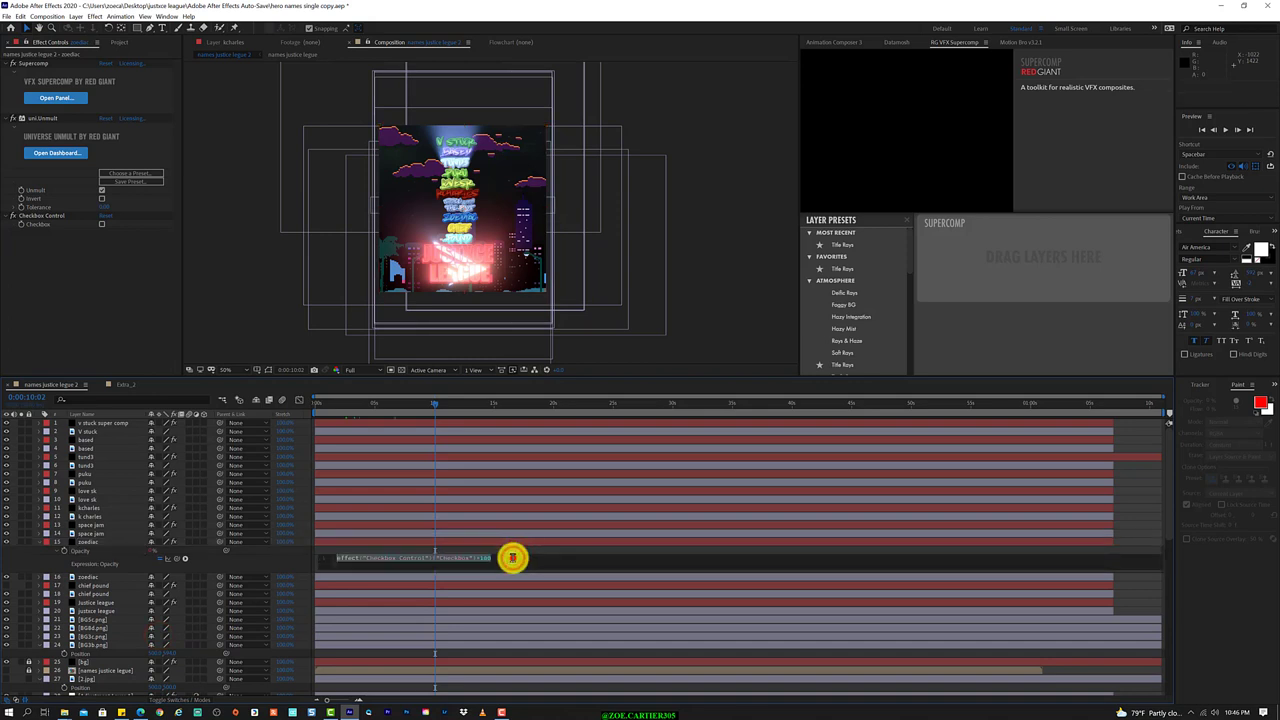
drag(400, 401, 473, 389)
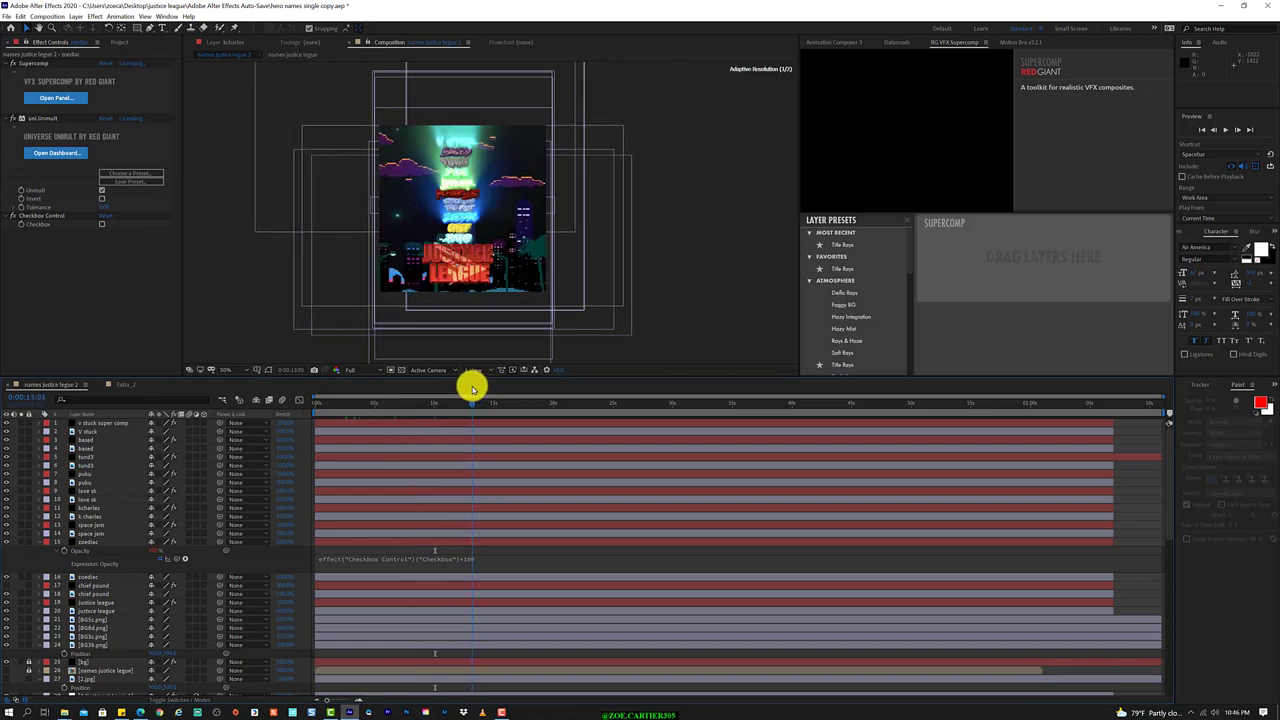
Scrub the timeline to preview the poster, then select the zoediac layer.
drag(473, 389, 425, 389)
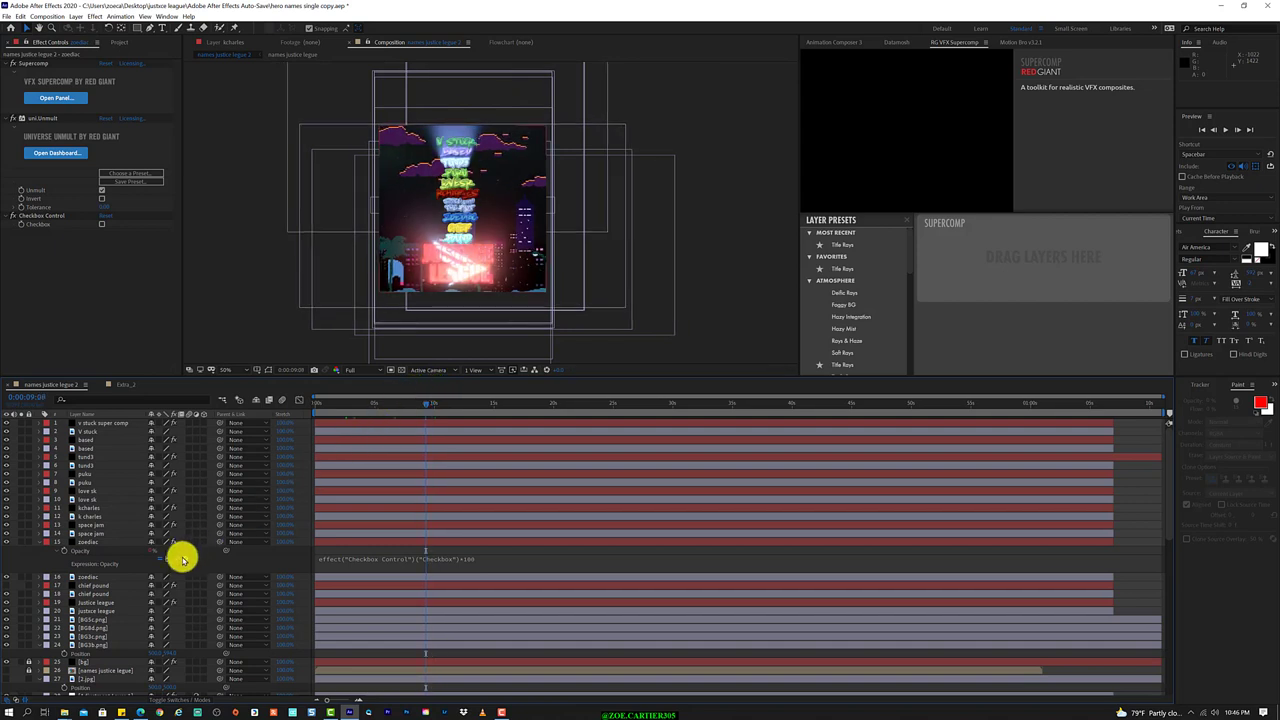
click(88, 541)
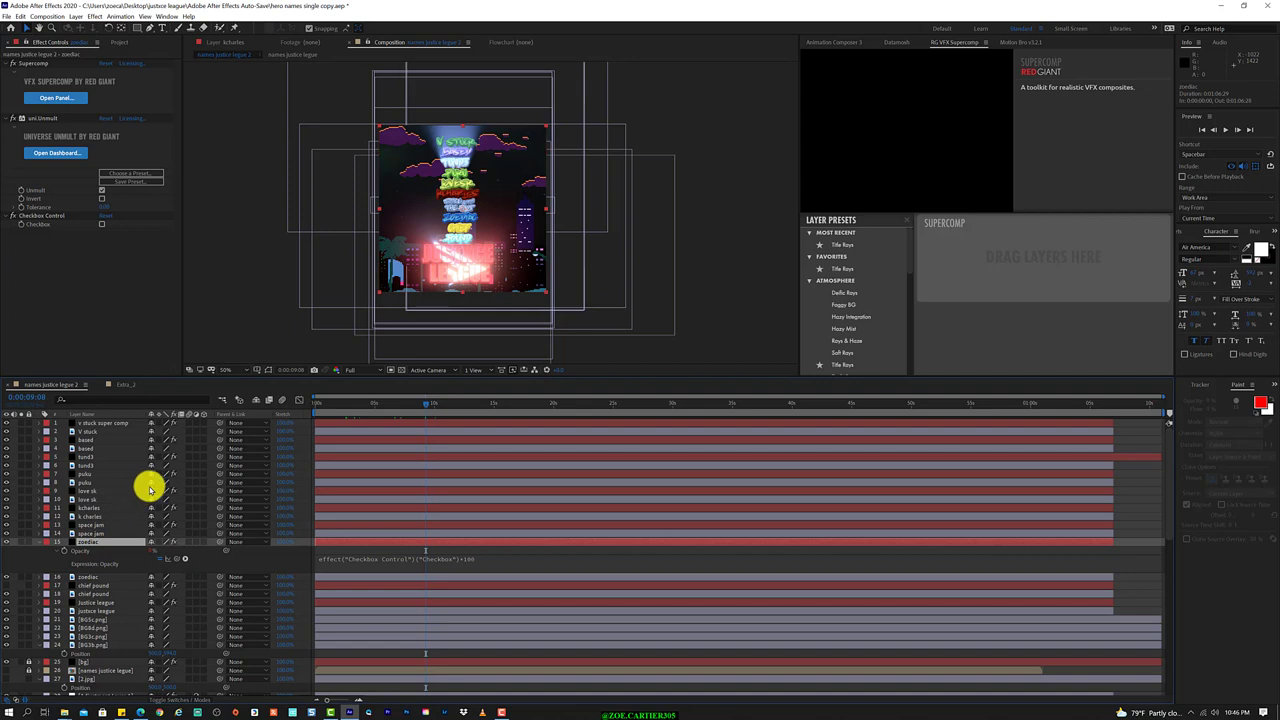
Expand zoediac's Checkbox Control, pick-whip its Checkbox toward Sound Keys, and save the project.
key(e)
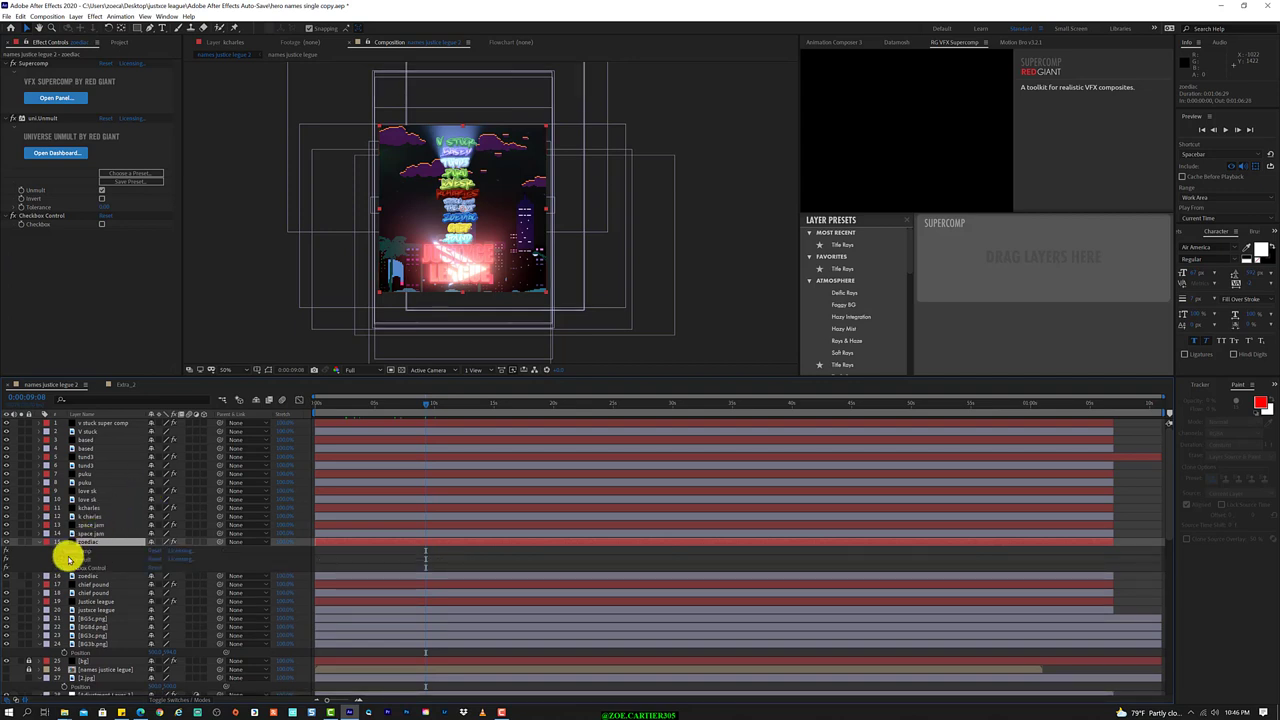
click(56, 567)
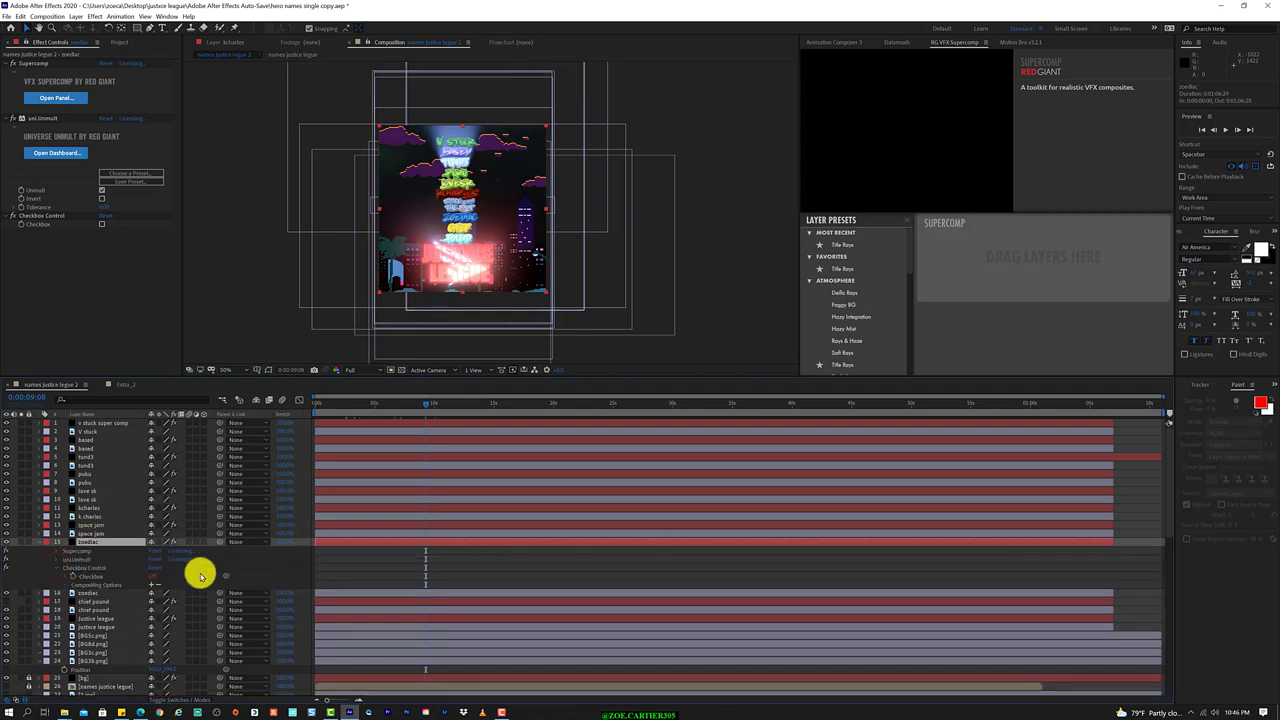
mouse_move(225, 577)
mouse_down()
mouse_move(85, 705)
mouse_move(91, 651)
mouse_up()
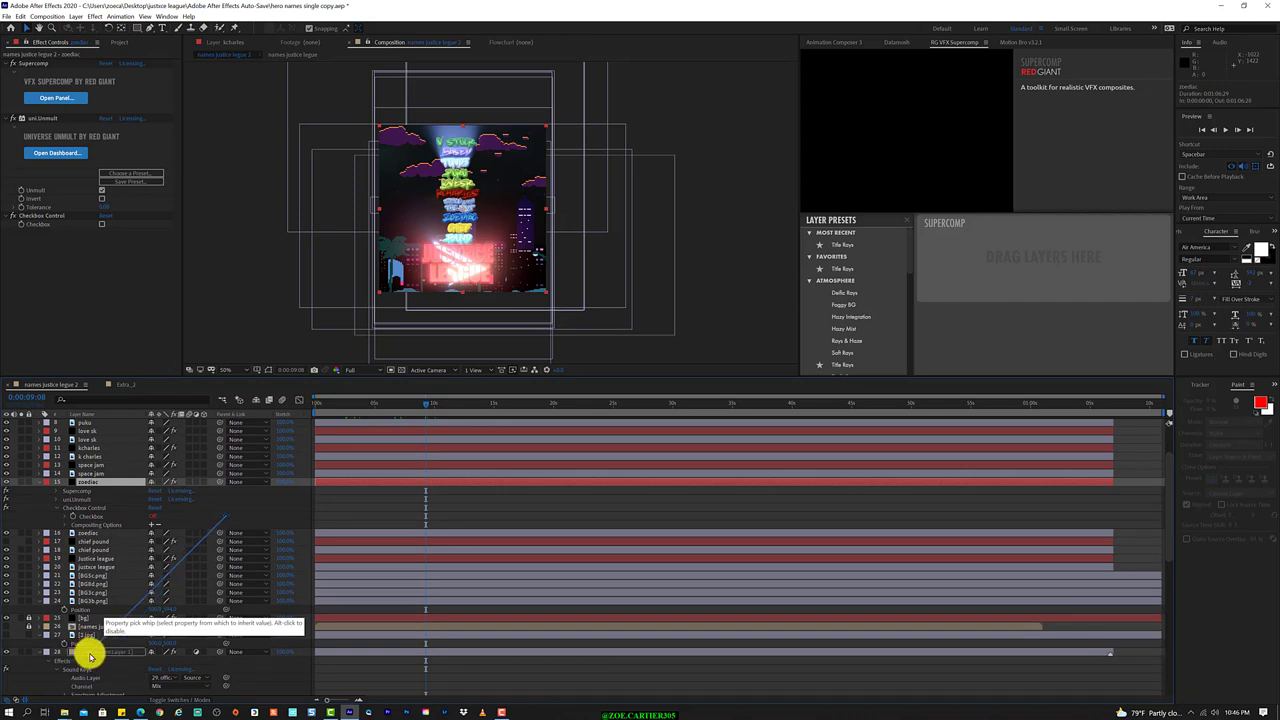
mouse_move(91, 651)
mouse_down()
mouse_move(78, 706)
mouse_move(90, 692)
mouse_up()
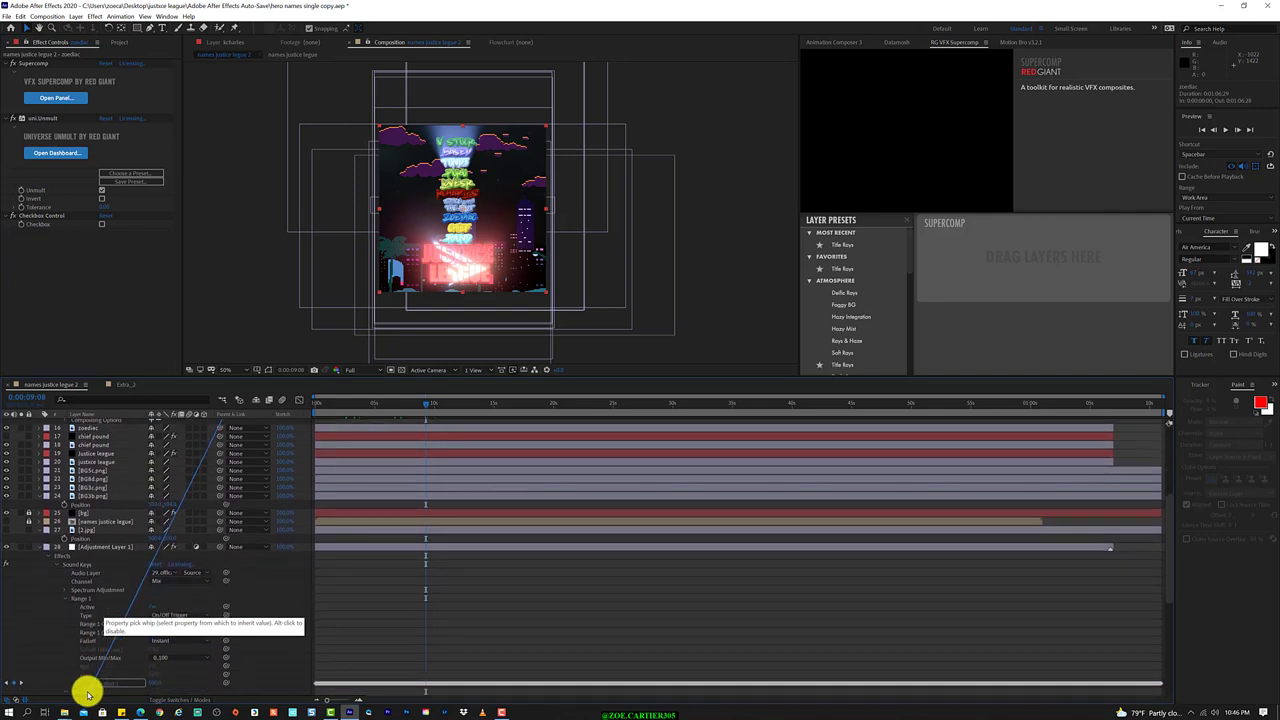
mouse_move(90, 692)
mouse_down()
mouse_move(81, 674)
mouse_move(106, 662)
mouse_up()
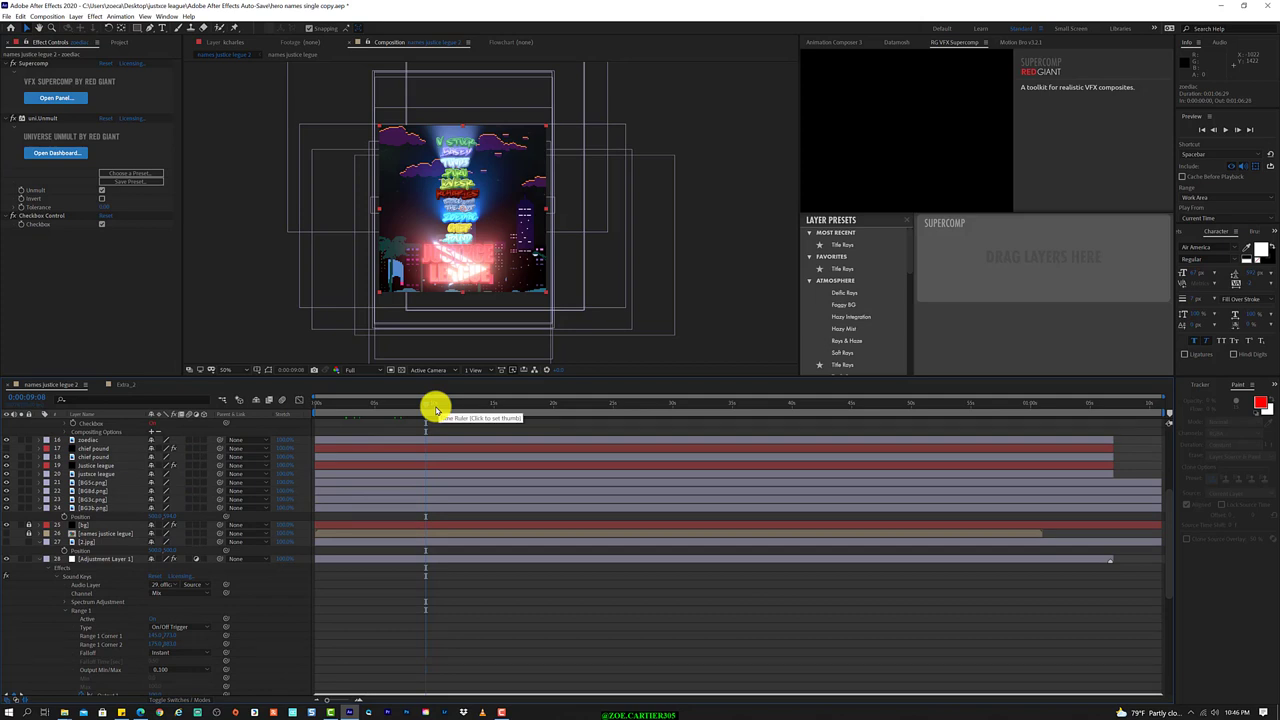
key(ctrl+s)
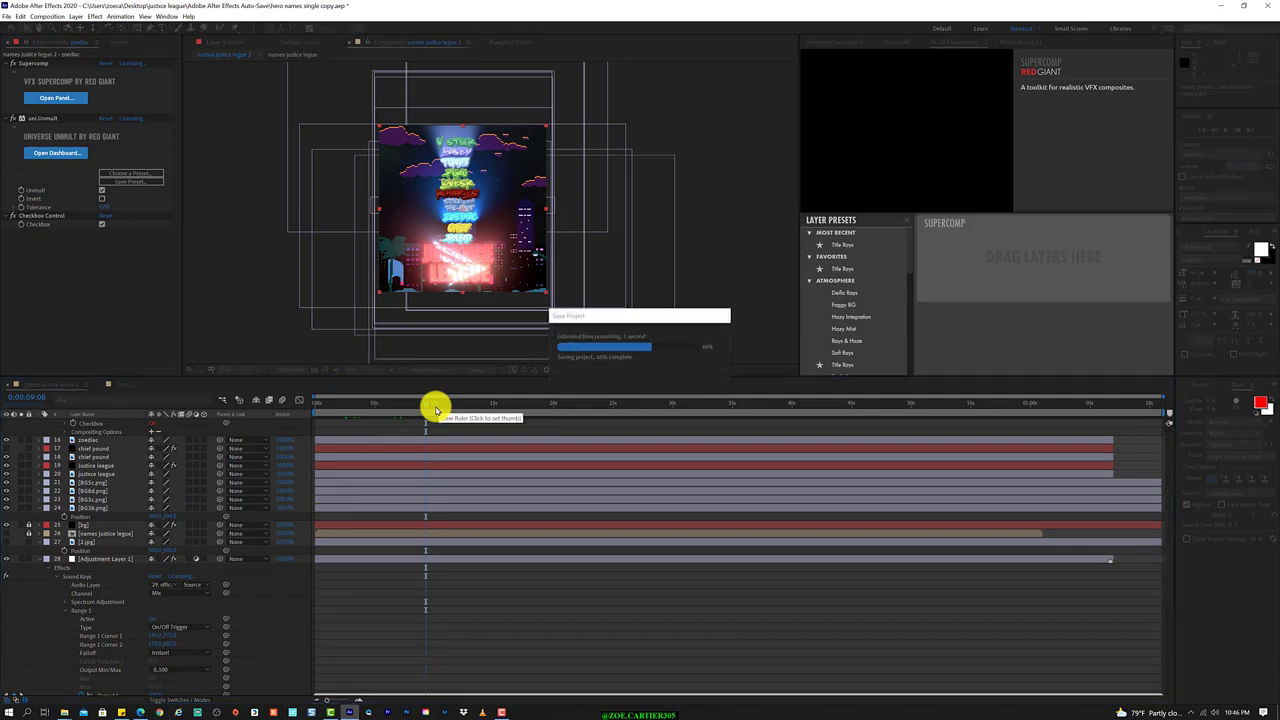
Paste the Checkbox Control effect onto the chief pound layer and show its Opacity.
click(92, 505)
click(103, 498)
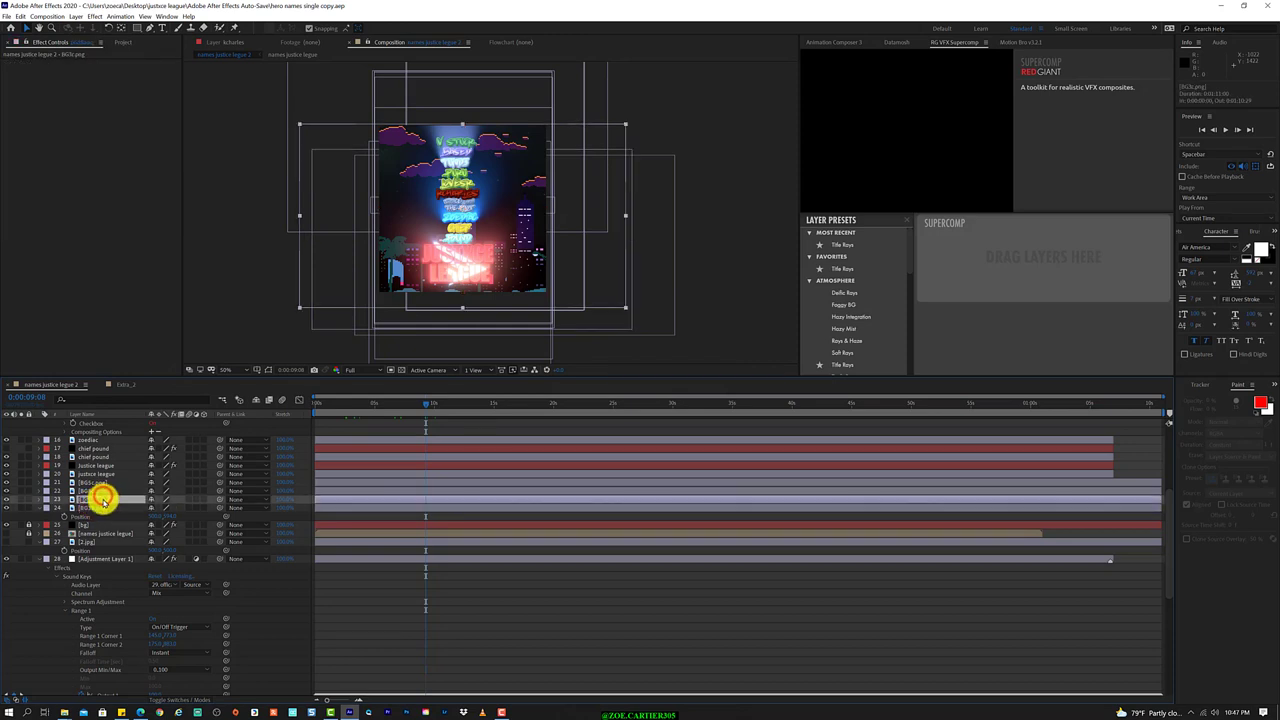
click(103, 507)
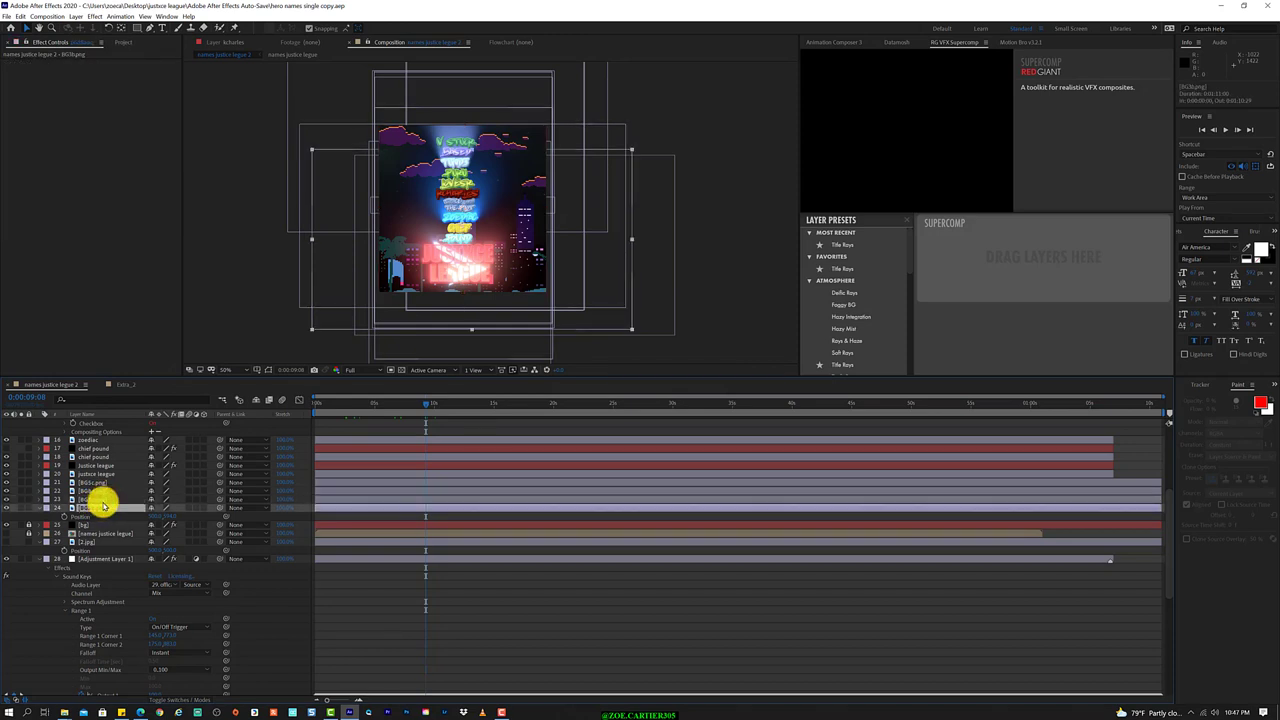
click(99, 449)
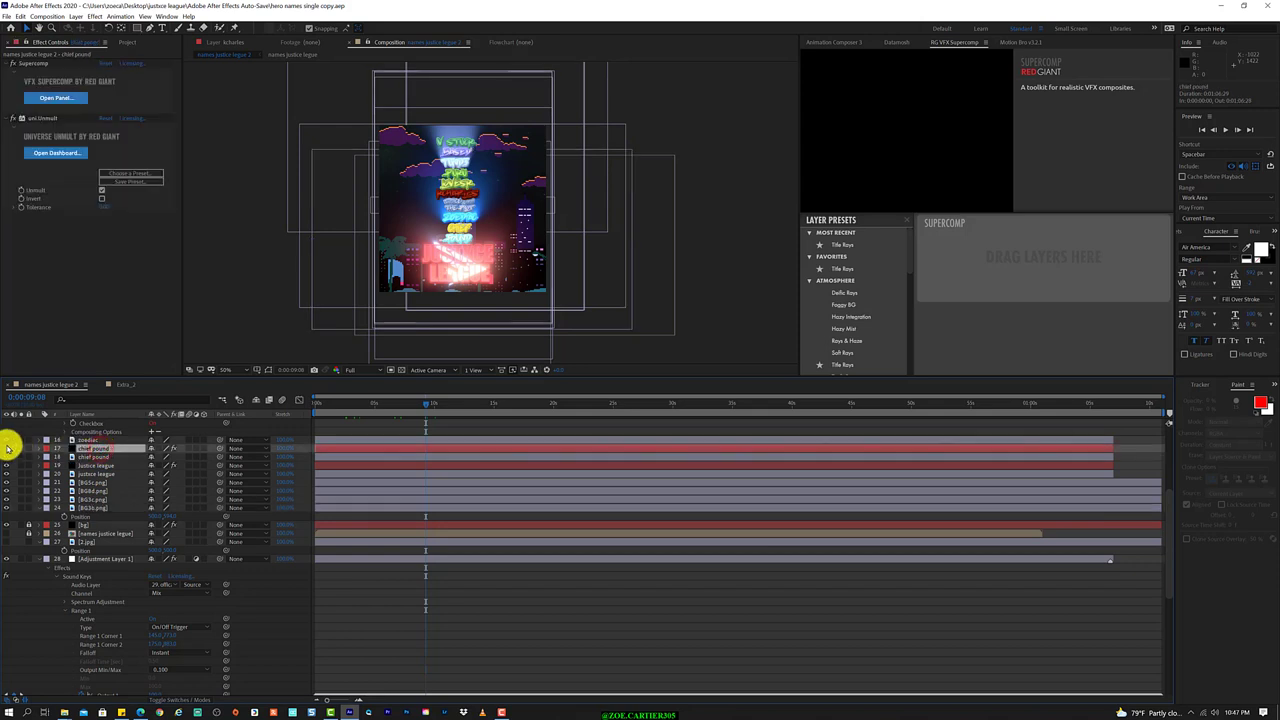
click(6, 446)
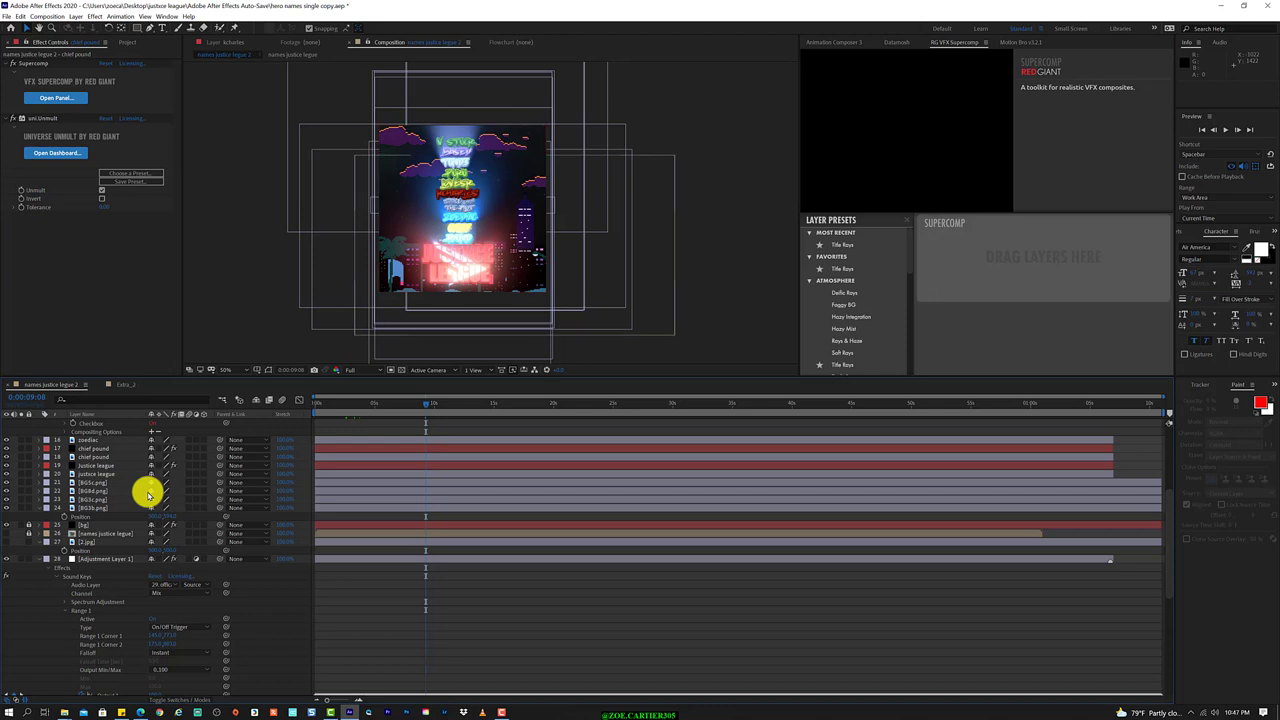
click(106, 456)
click(105, 448)
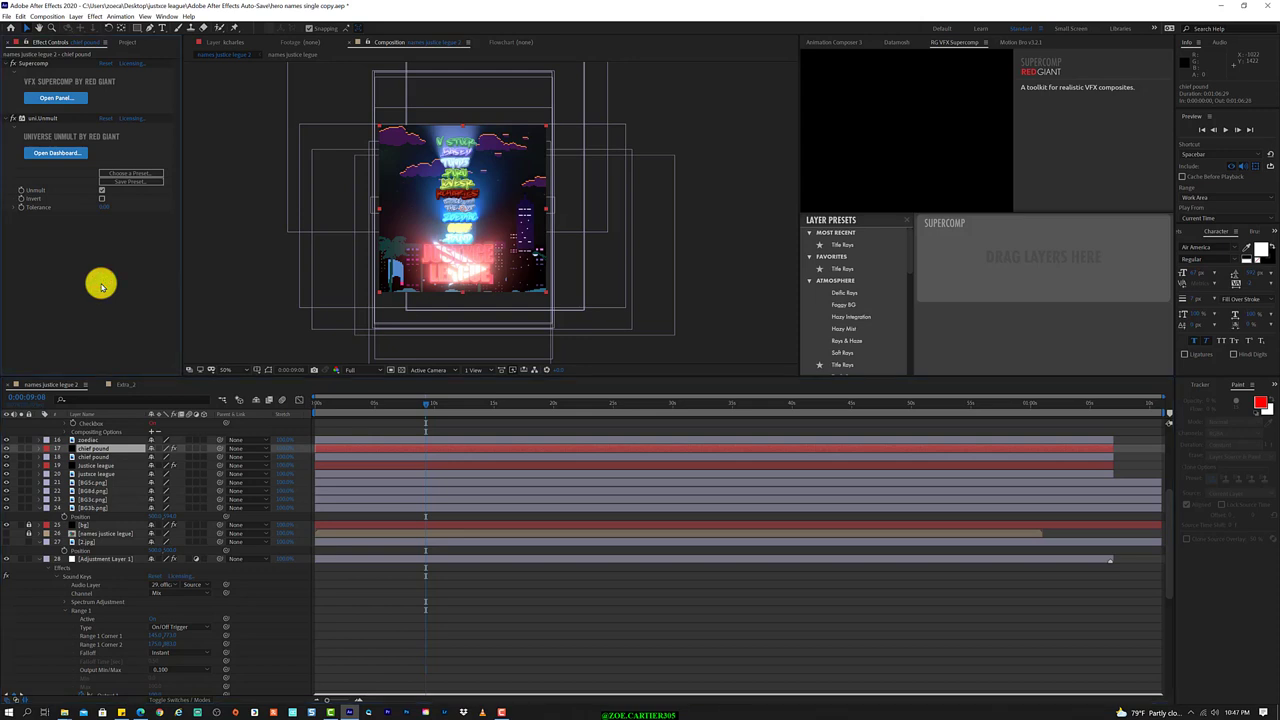
key(ctrl+v)
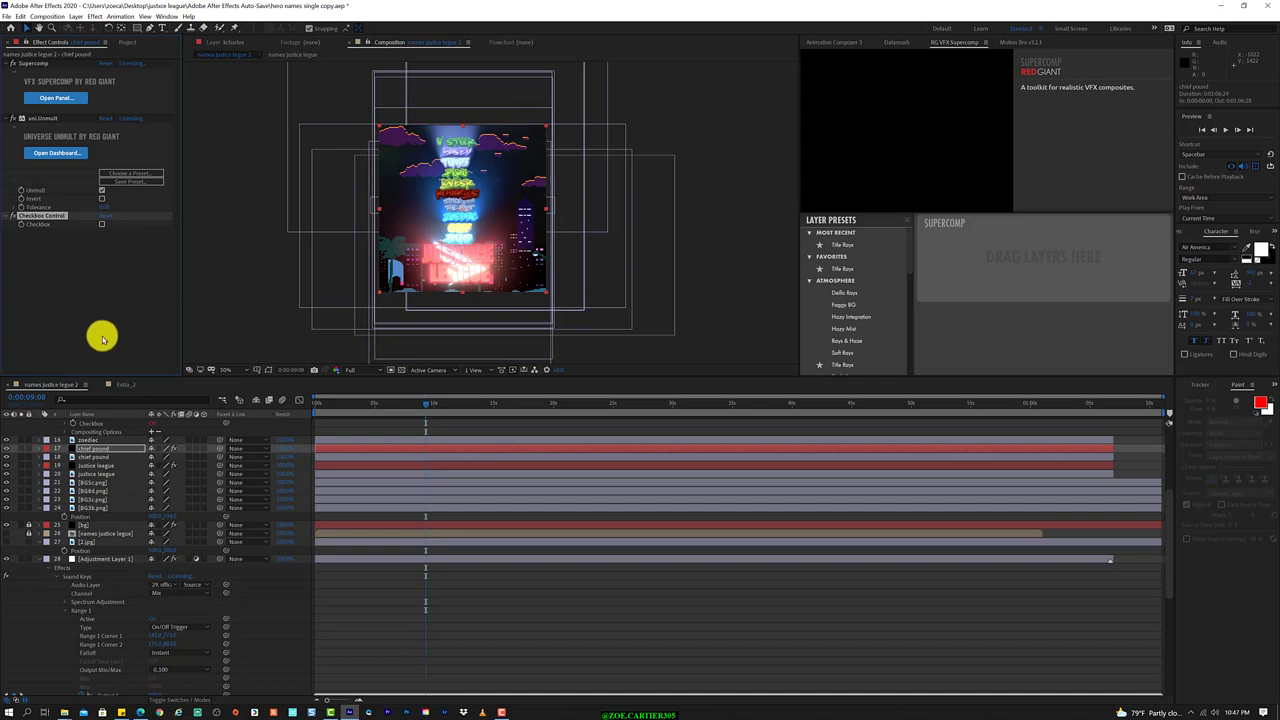
click(104, 449)
key(t)
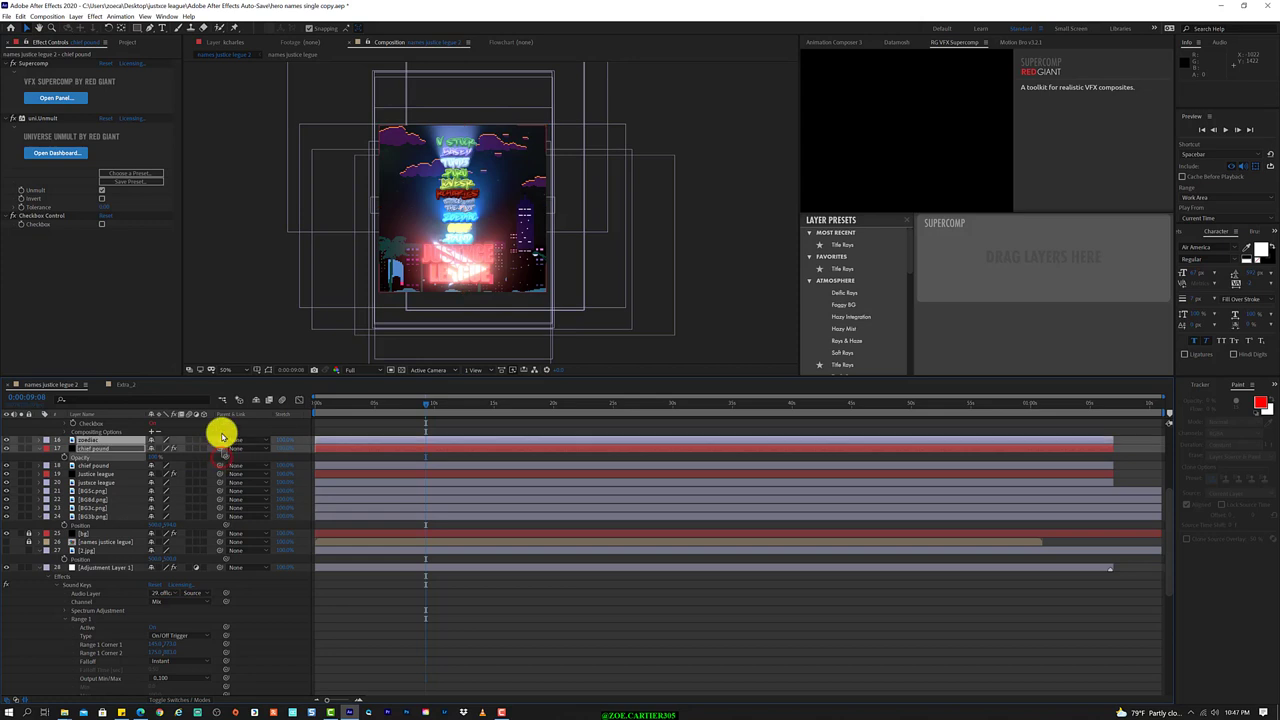
Pick-whip chief pound's Opacity to the Checkbox and paste the copied effects onto chief pound.
mouse_move(214, 440)
mouse_down()
mouse_move(200, 601)
mouse_move(68, 229)
mouse_up()
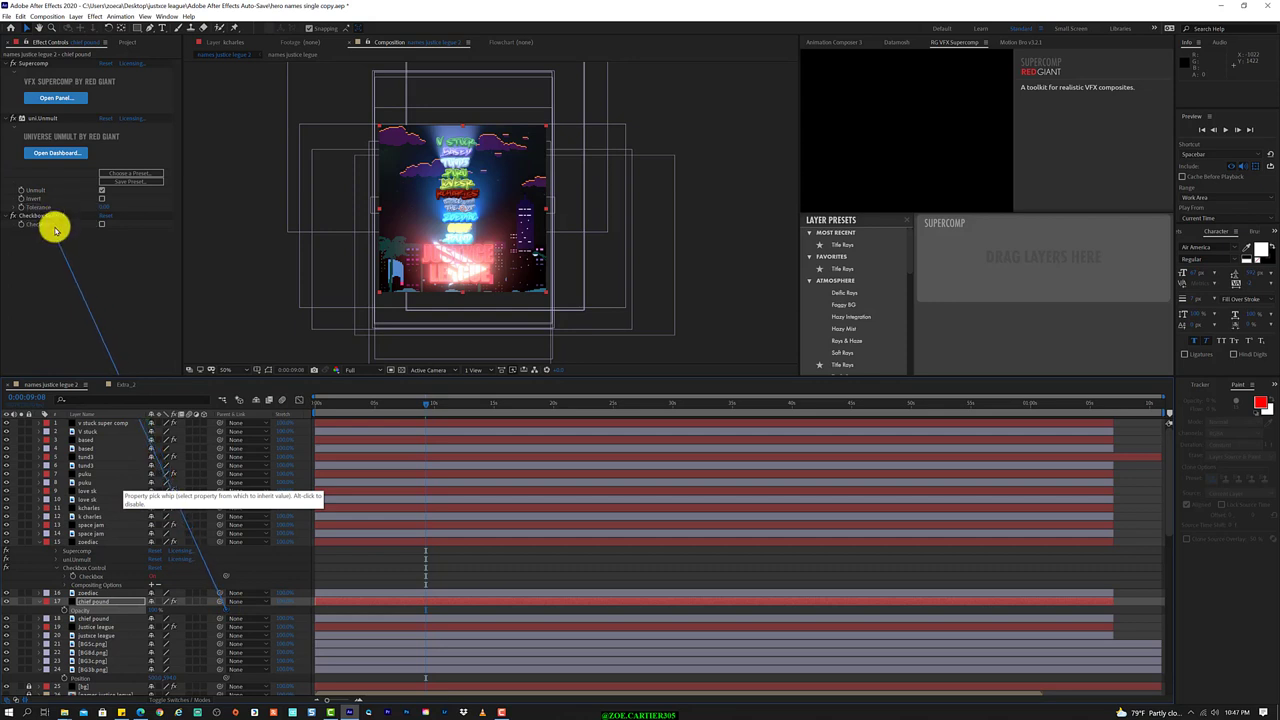
drag(68, 229, 60, 227)
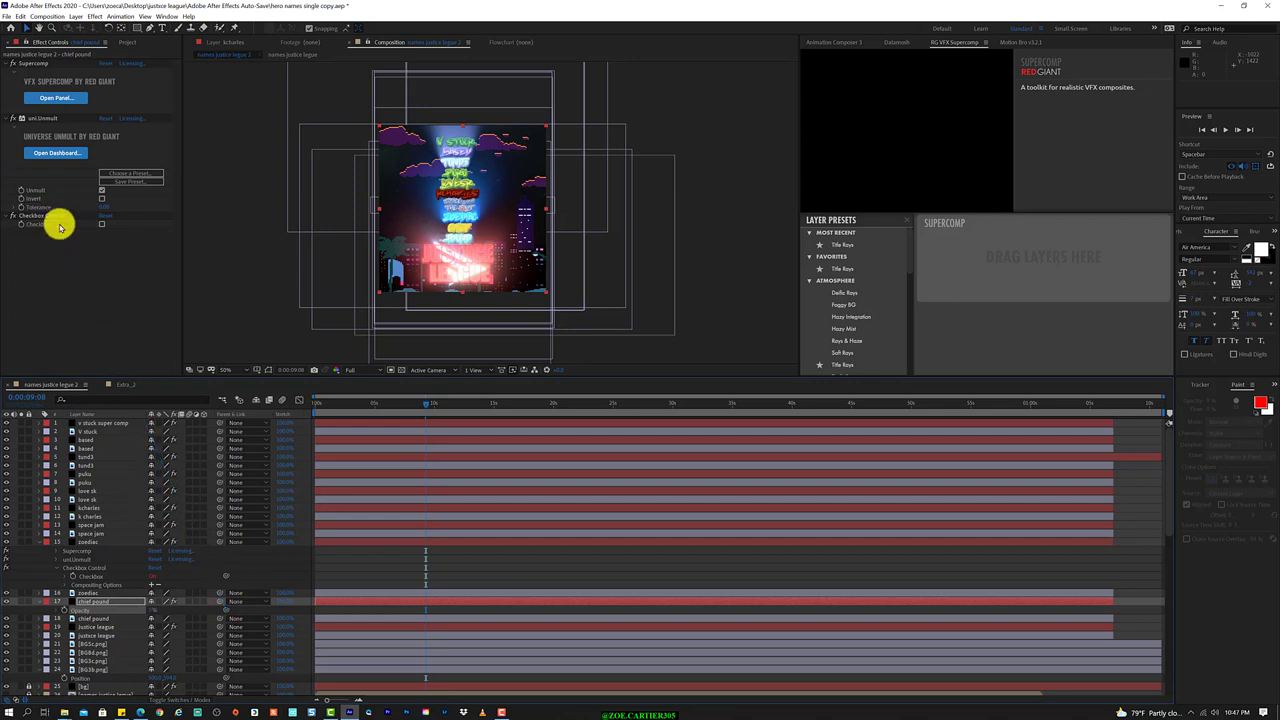
click(108, 601)
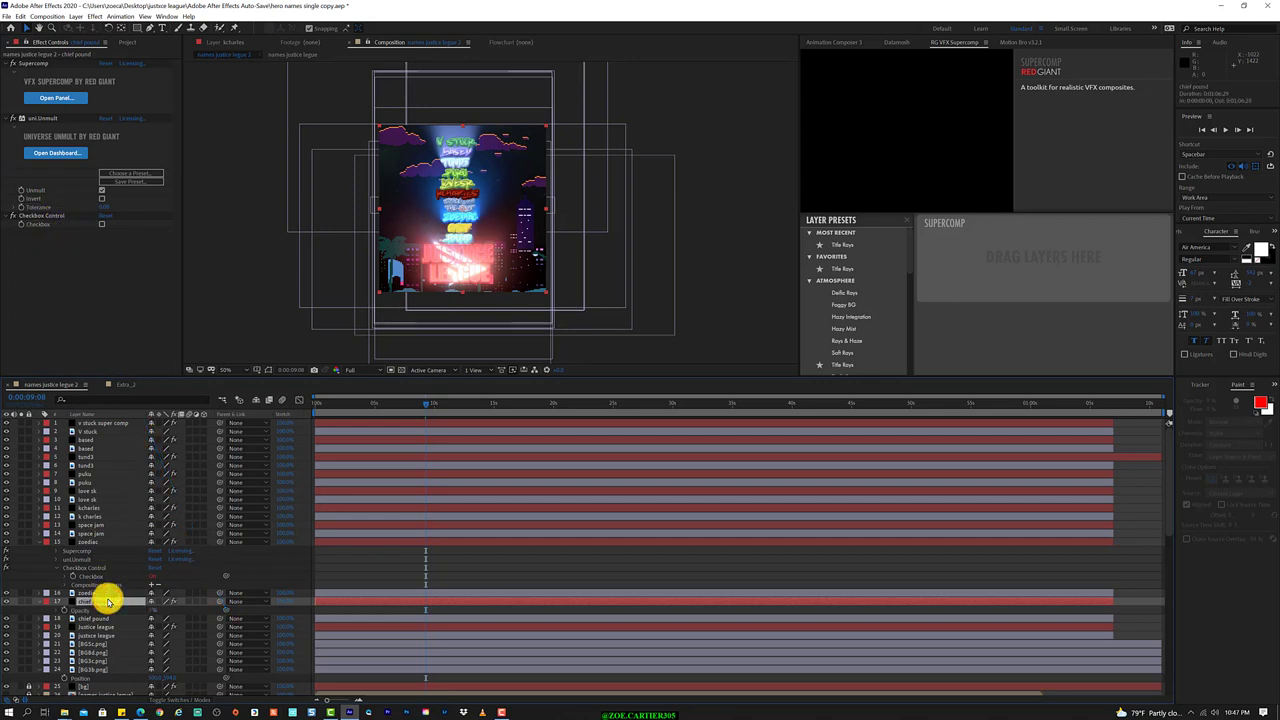
key(ctrl+v)
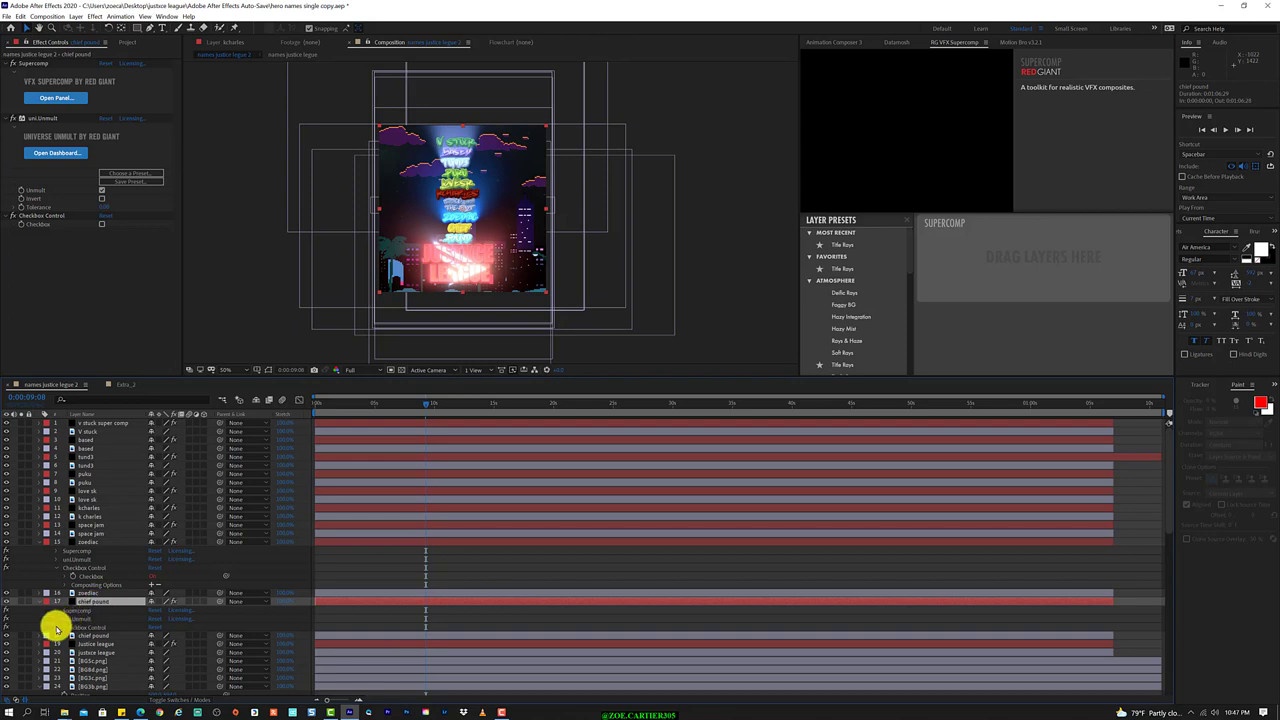
Give chief pound's Opacity the expression effect("Checkbox Control")("Checkbox")*100.
click(56, 627)
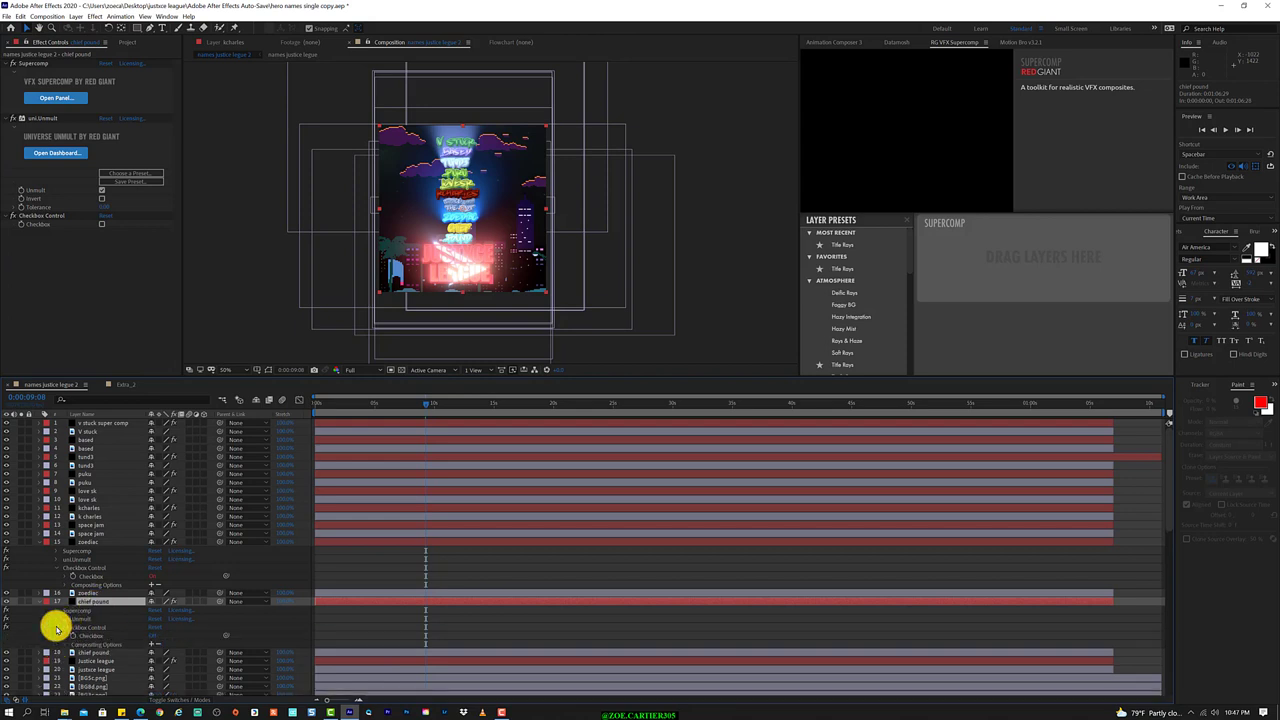
click(57, 621)
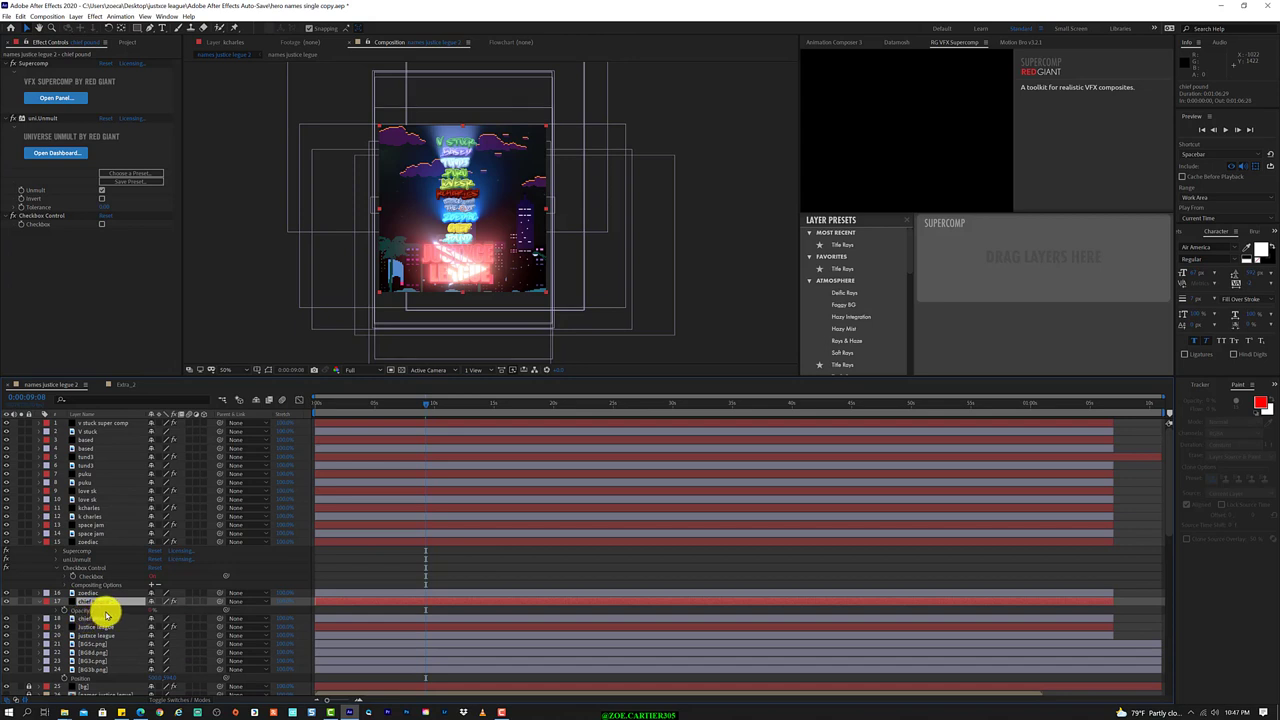
right_click(105, 617)
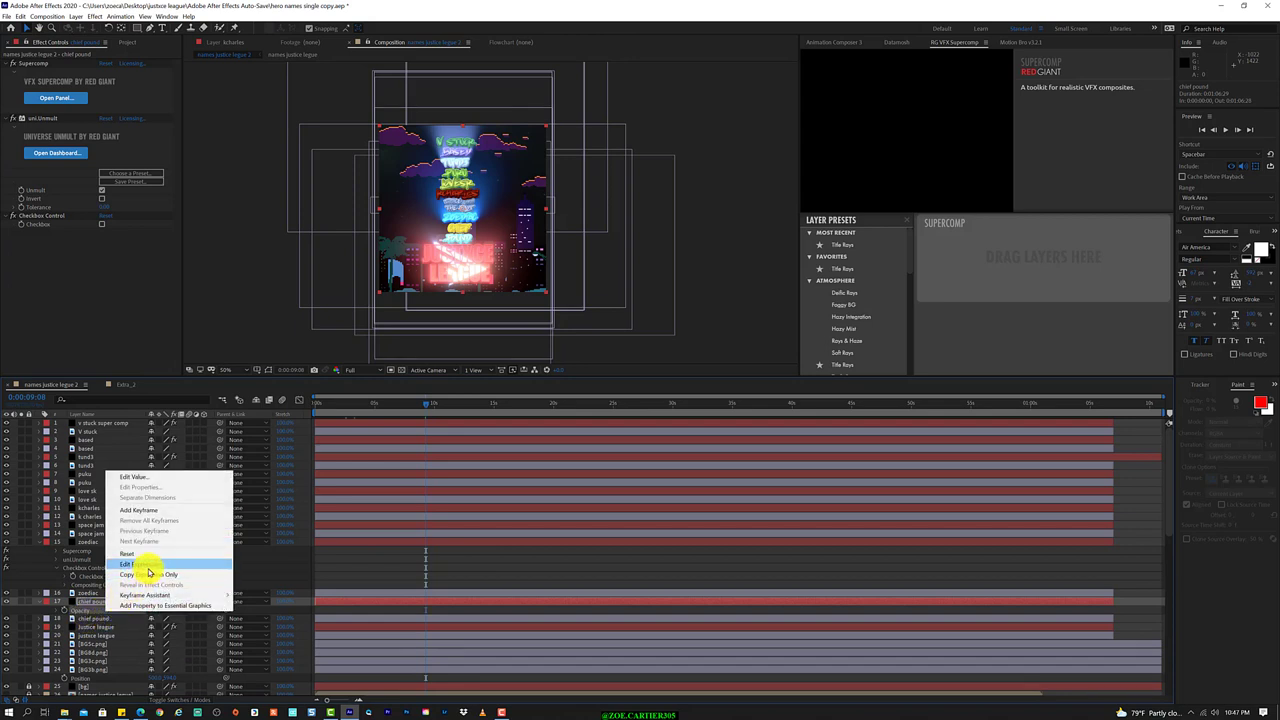
click(139, 564)
text(effect("Checkbox Control")("Checkbox")*100)
click(500, 619)
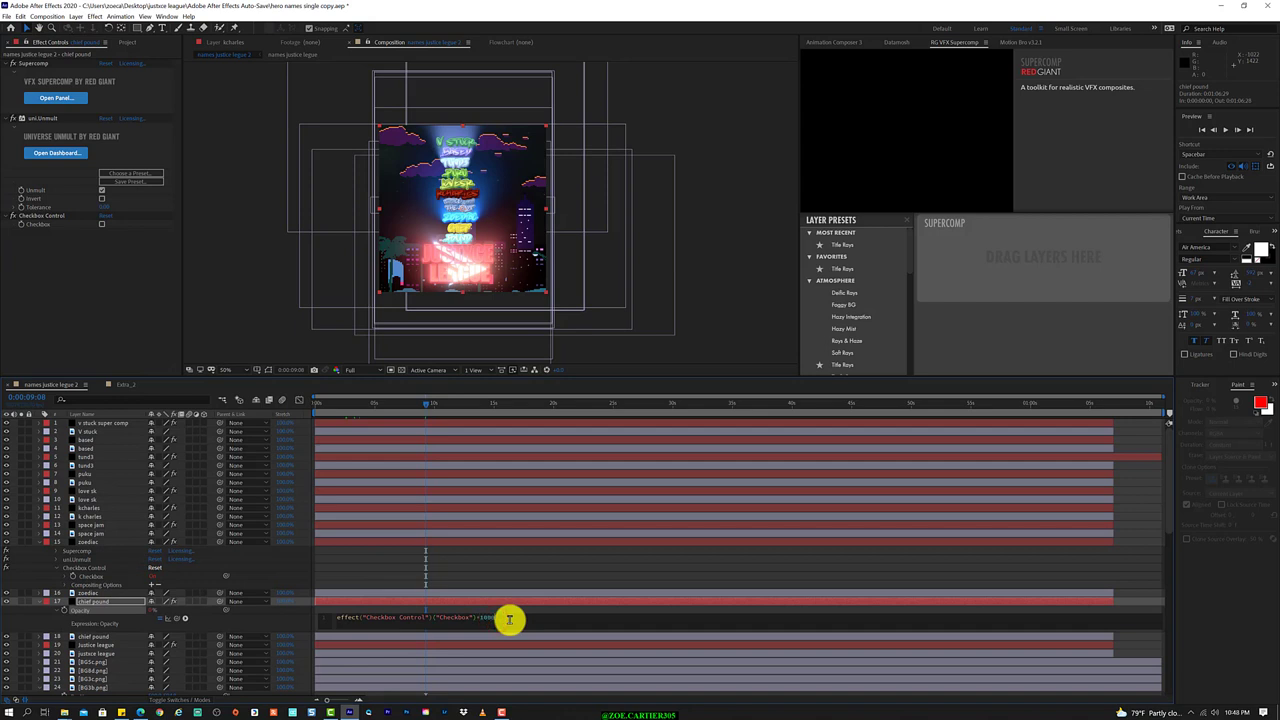
click(375, 655)
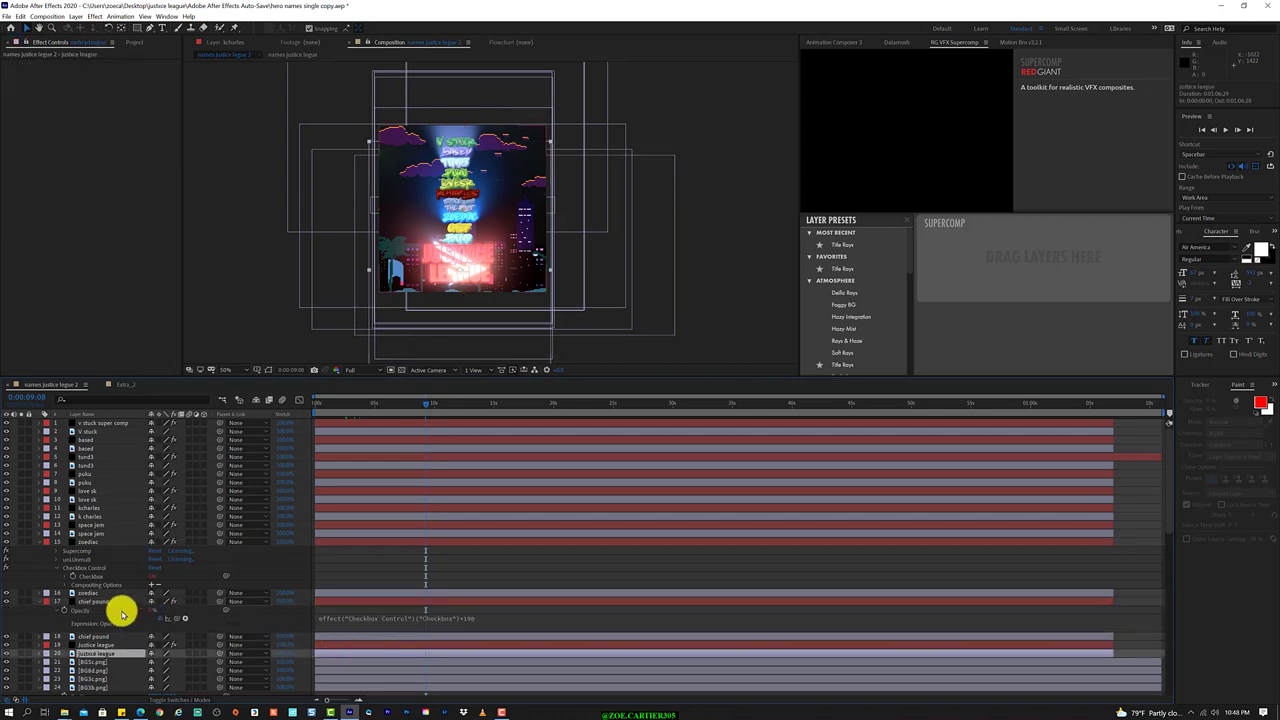
Pick-whip chief pound's Checkbox to the Sound Keys output on Adjustment Layer 1.
click(120, 605)
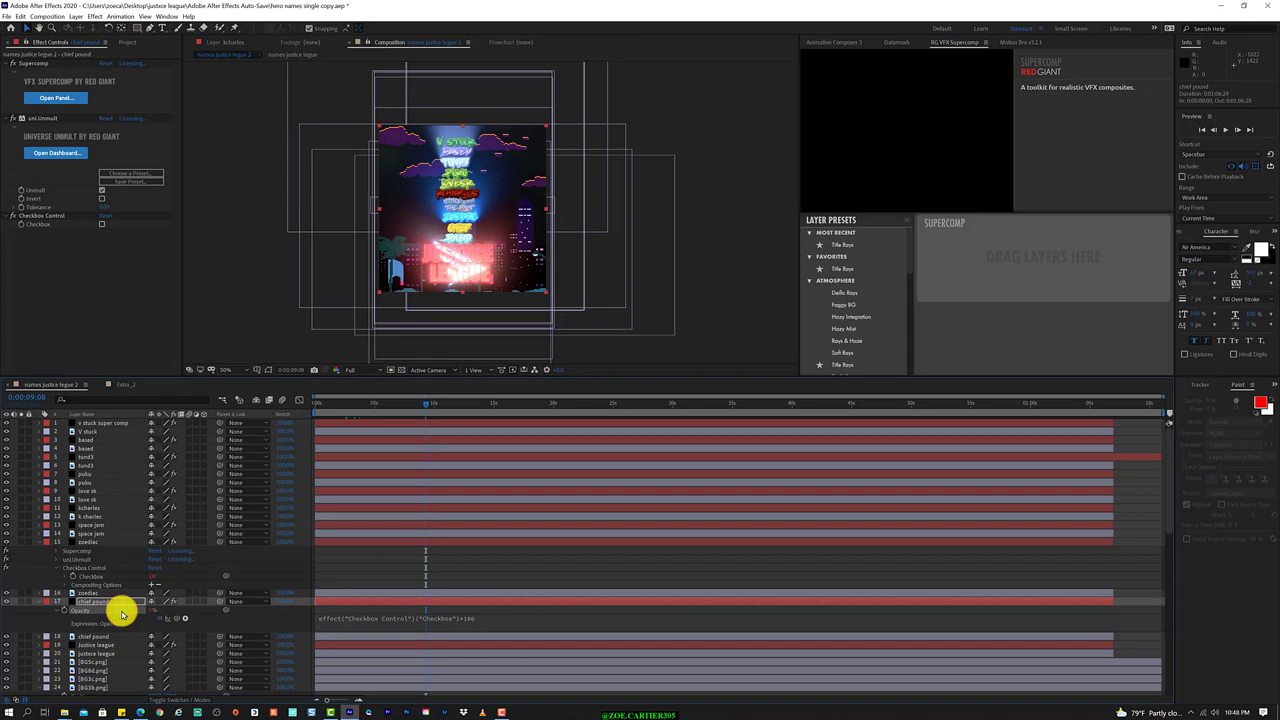
key(BackSpace)
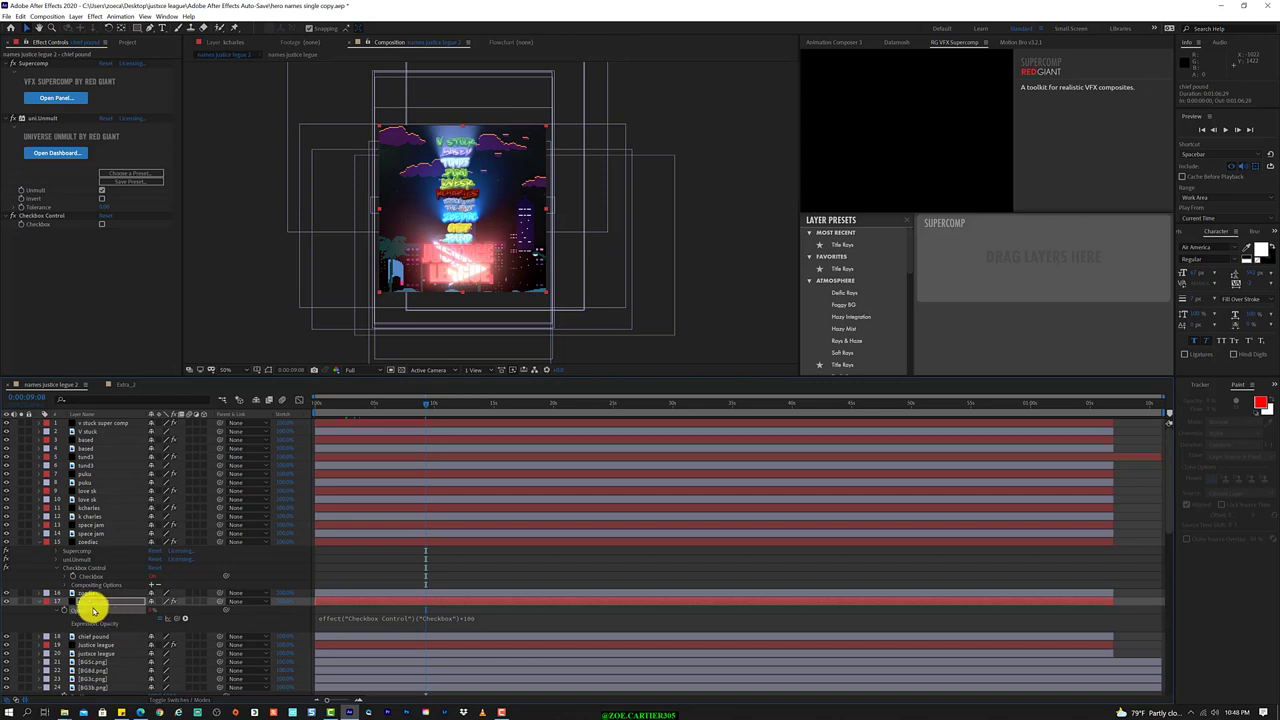
key(e)
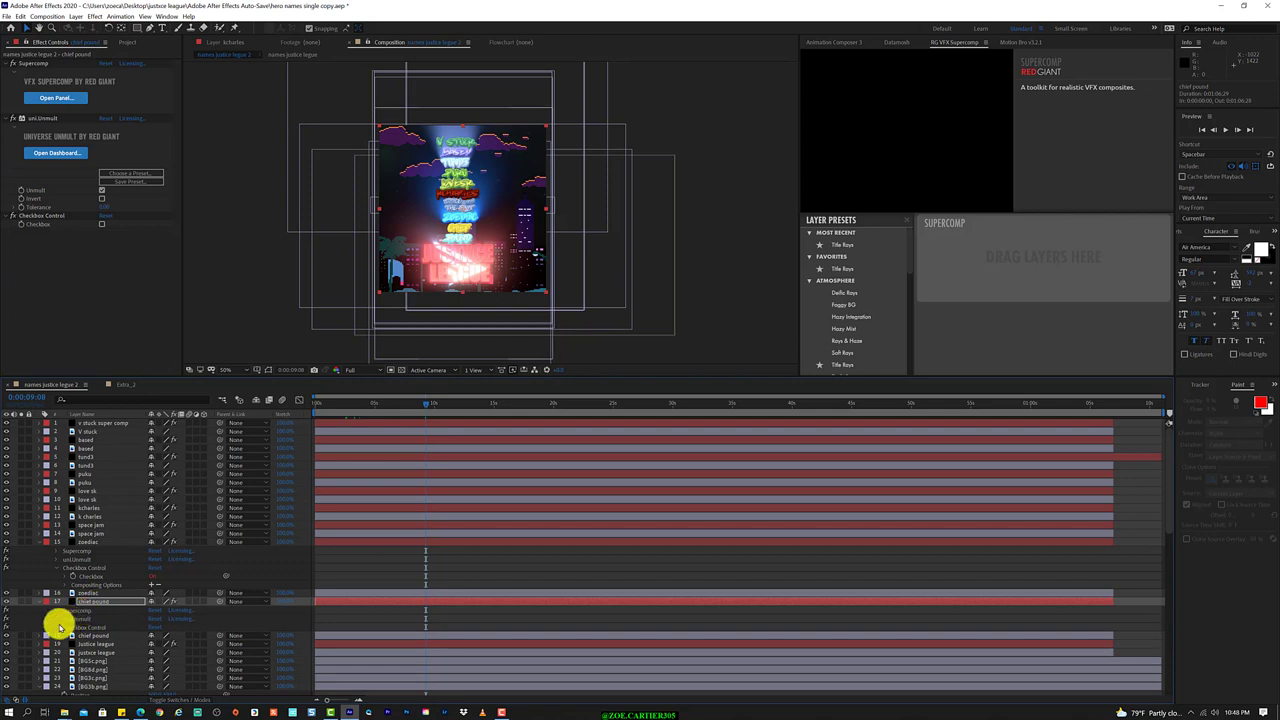
click(55, 627)
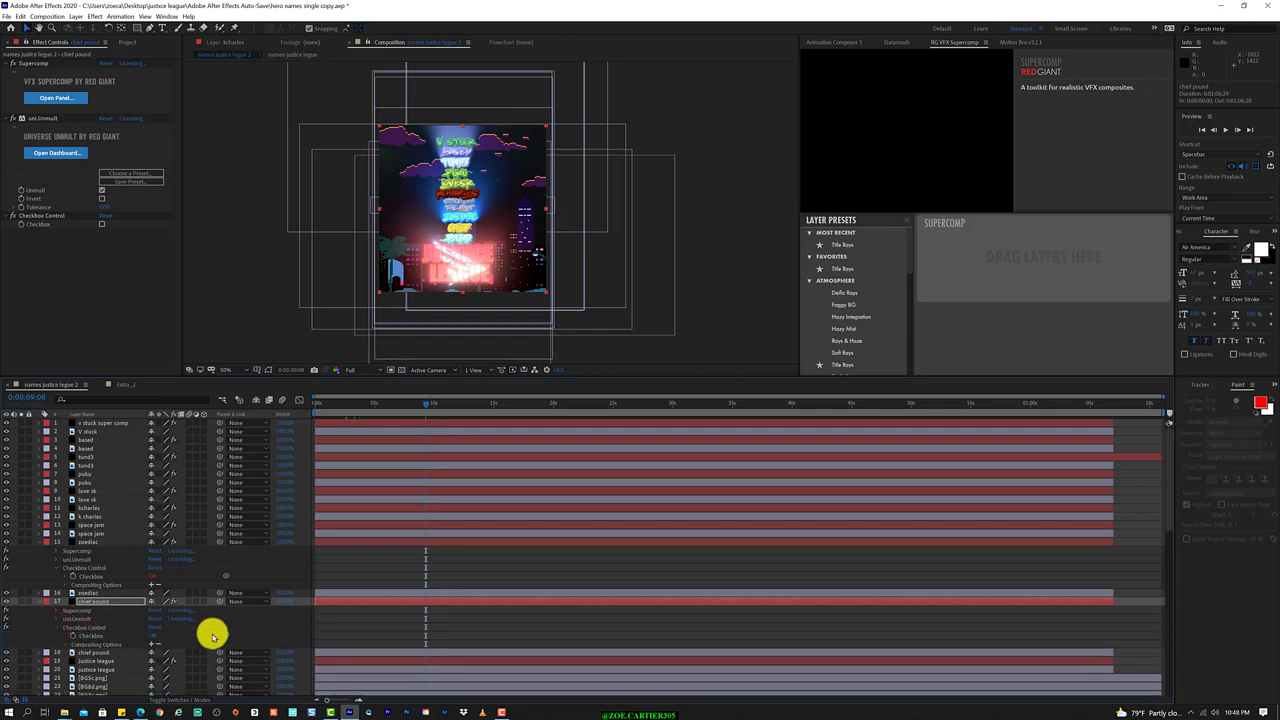
mouse_move(225, 634)
mouse_down()
mouse_move(118, 655)
mouse_move(107, 695)
mouse_up()
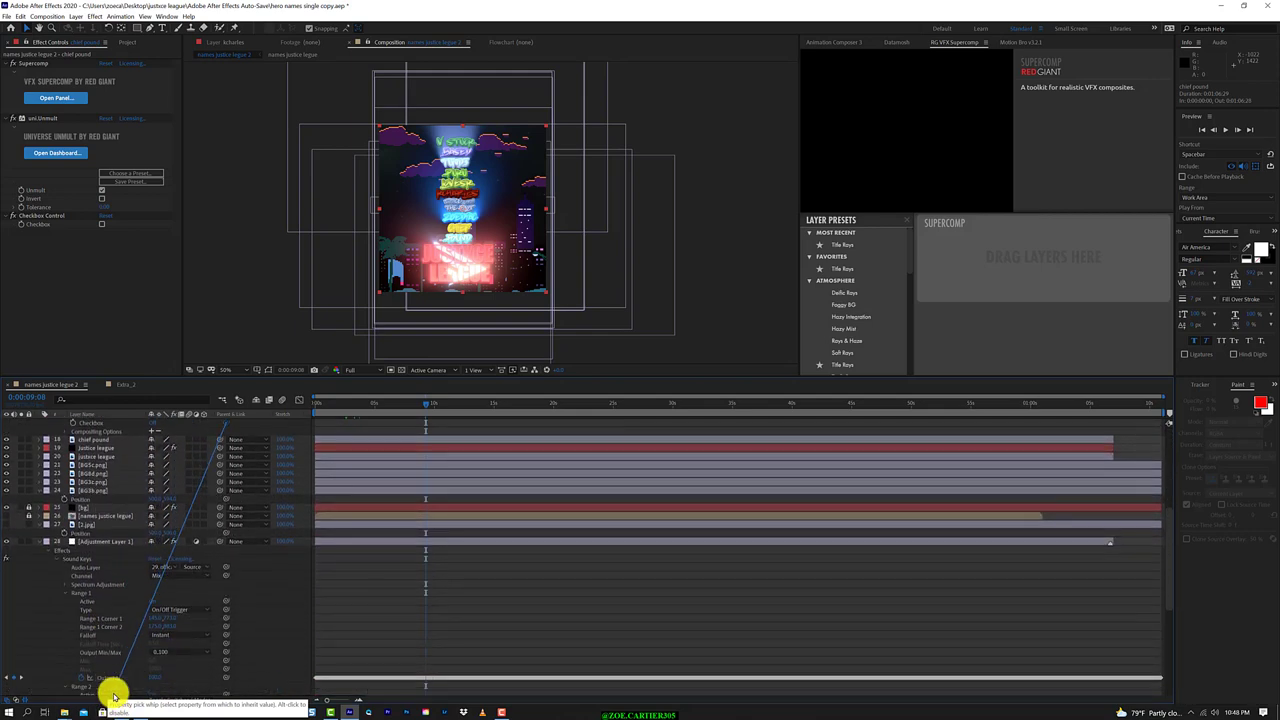
mouse_move(107, 695)
mouse_down()
mouse_move(84, 662)
mouse_move(96, 683)
mouse_up()
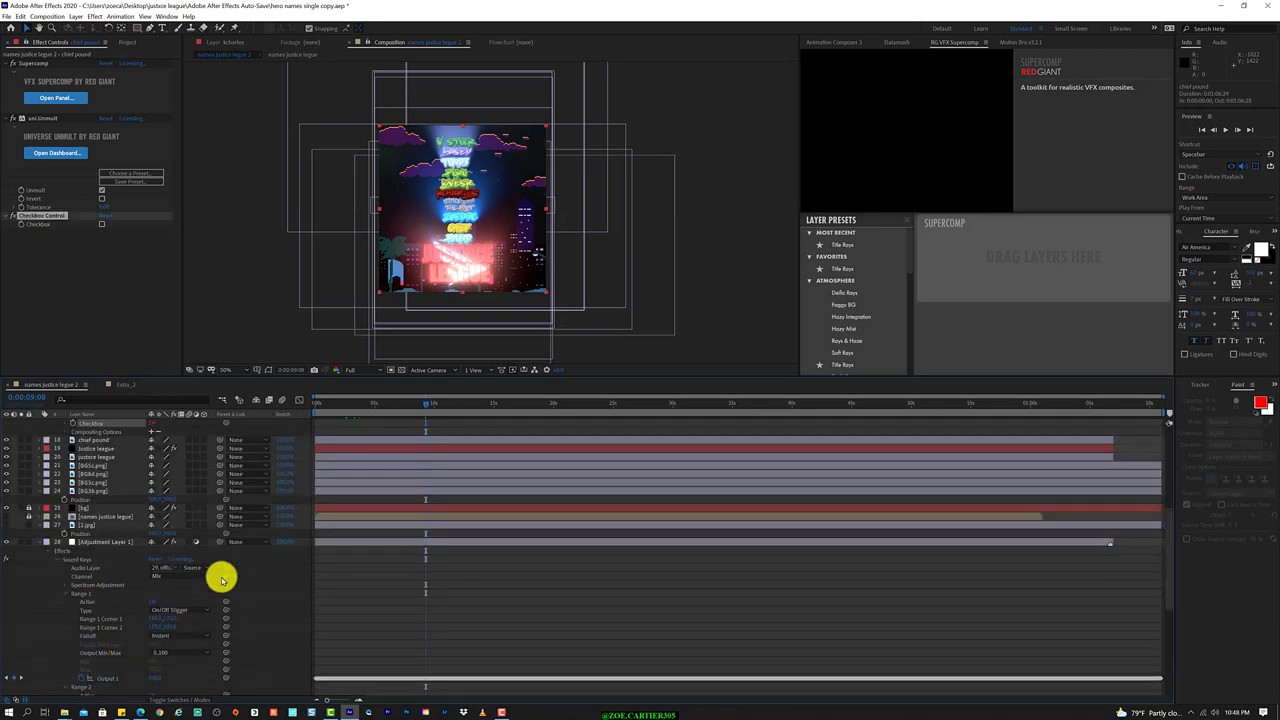
drag(423, 408, 453, 407)
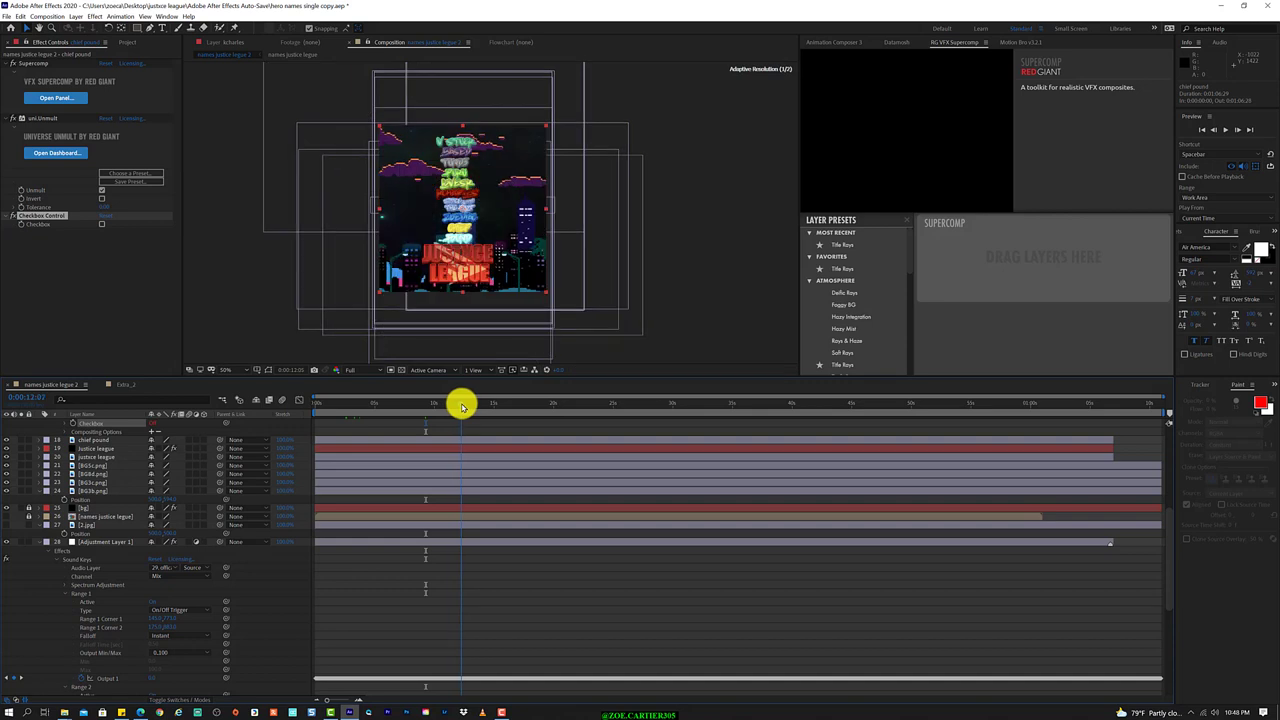
Preview the poster at 0:00:16:04 and save the project.
drag(453, 407, 506, 403)
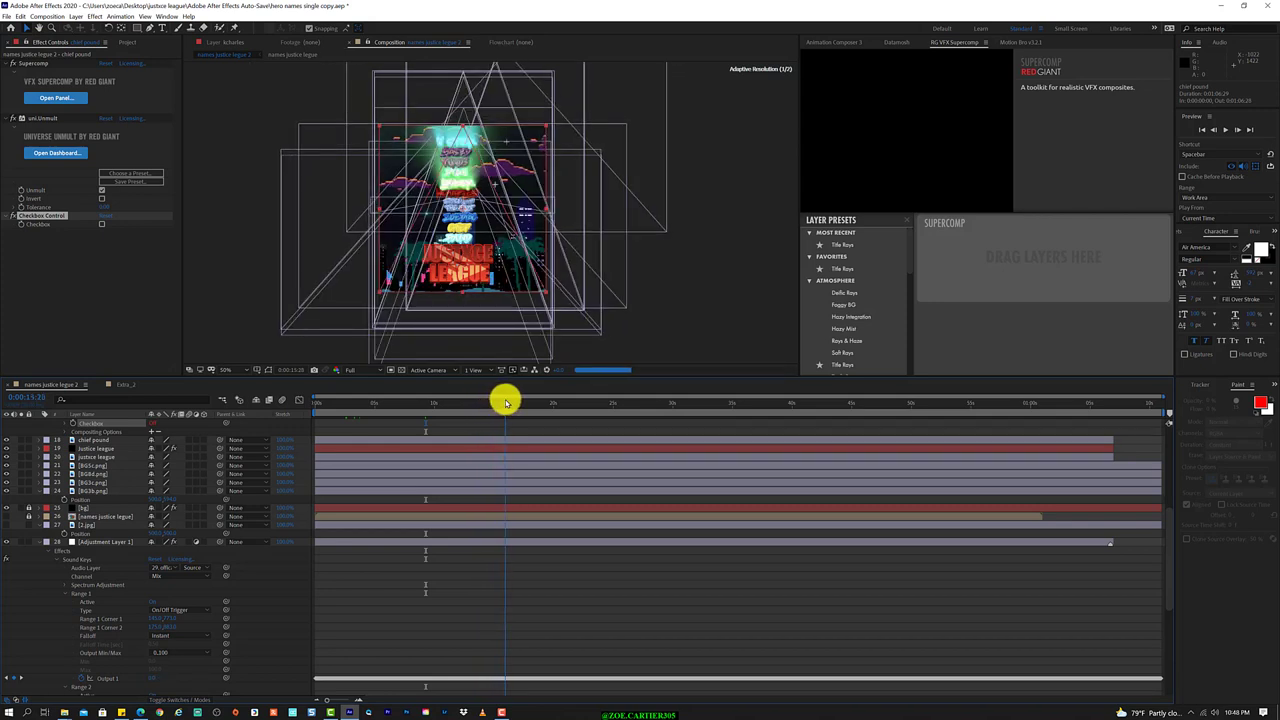
drag(506, 403, 508, 403)
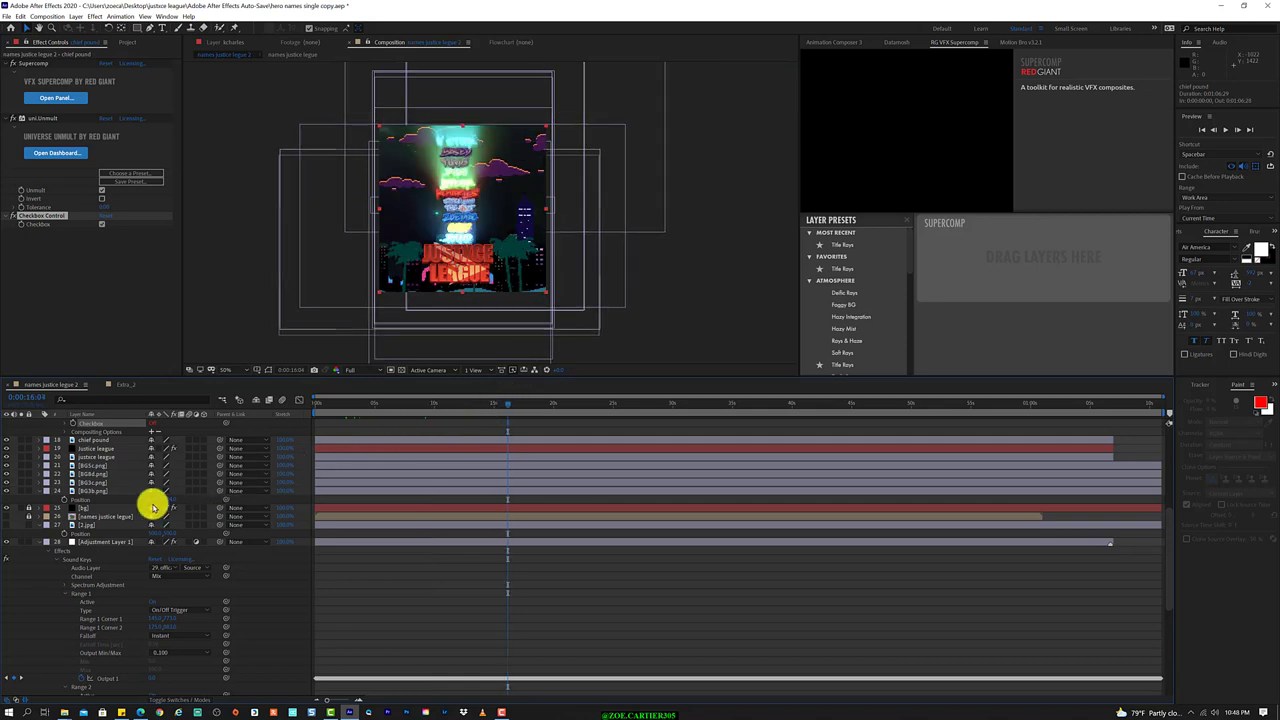
key(ctrl+s)
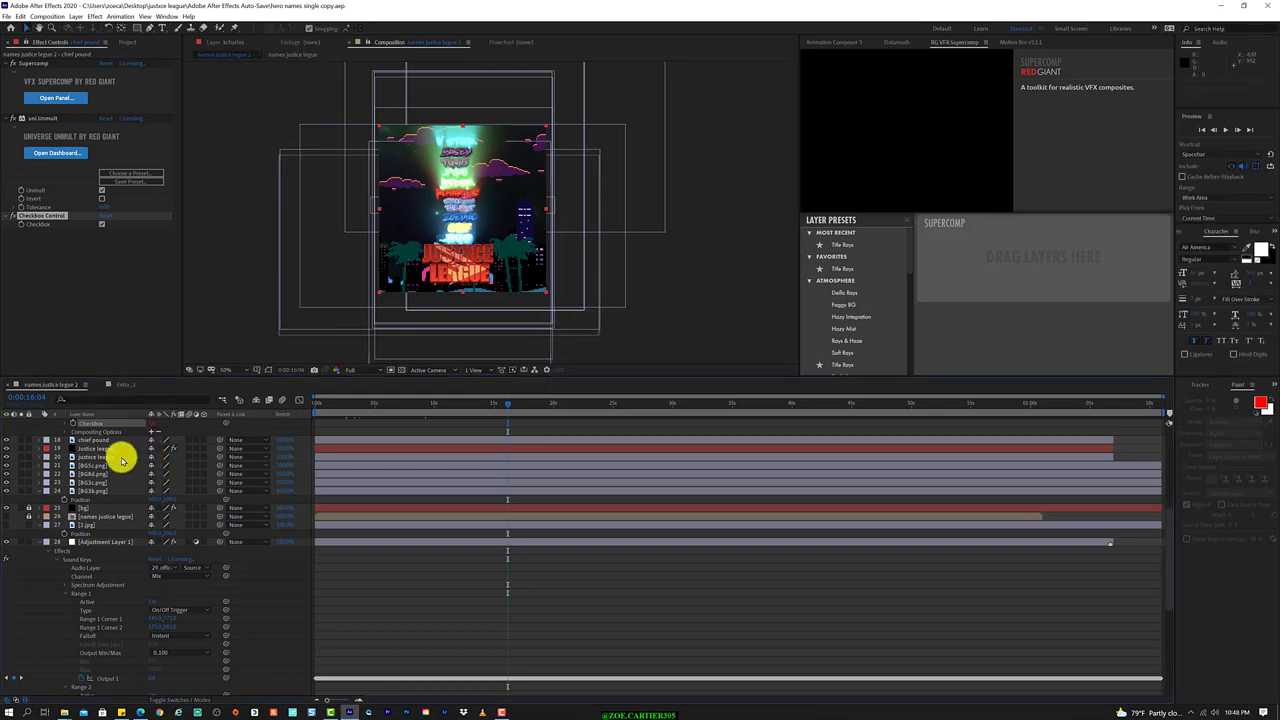
Collapse the zodiac layer's effects and lock layers 1–9 and 11–13.
scroll(121, 460, up, 5)
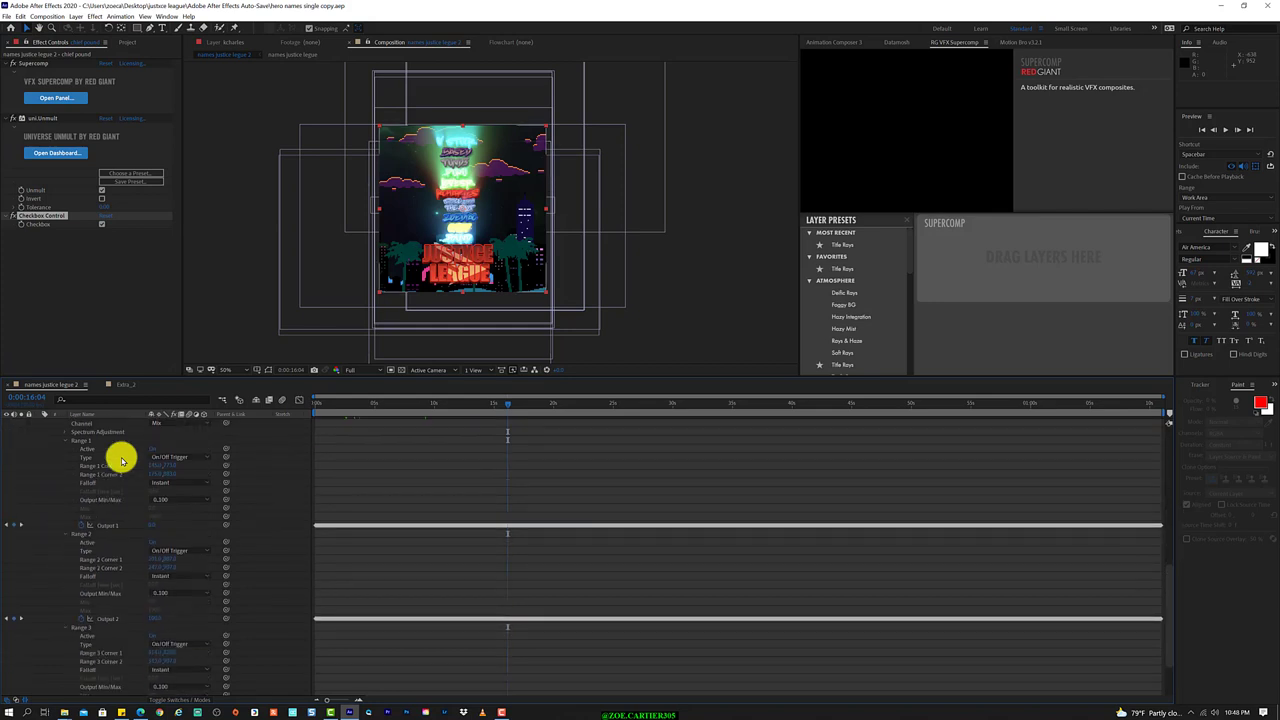
scroll(121, 460, down, 4)
scroll(121, 460, up, 4)
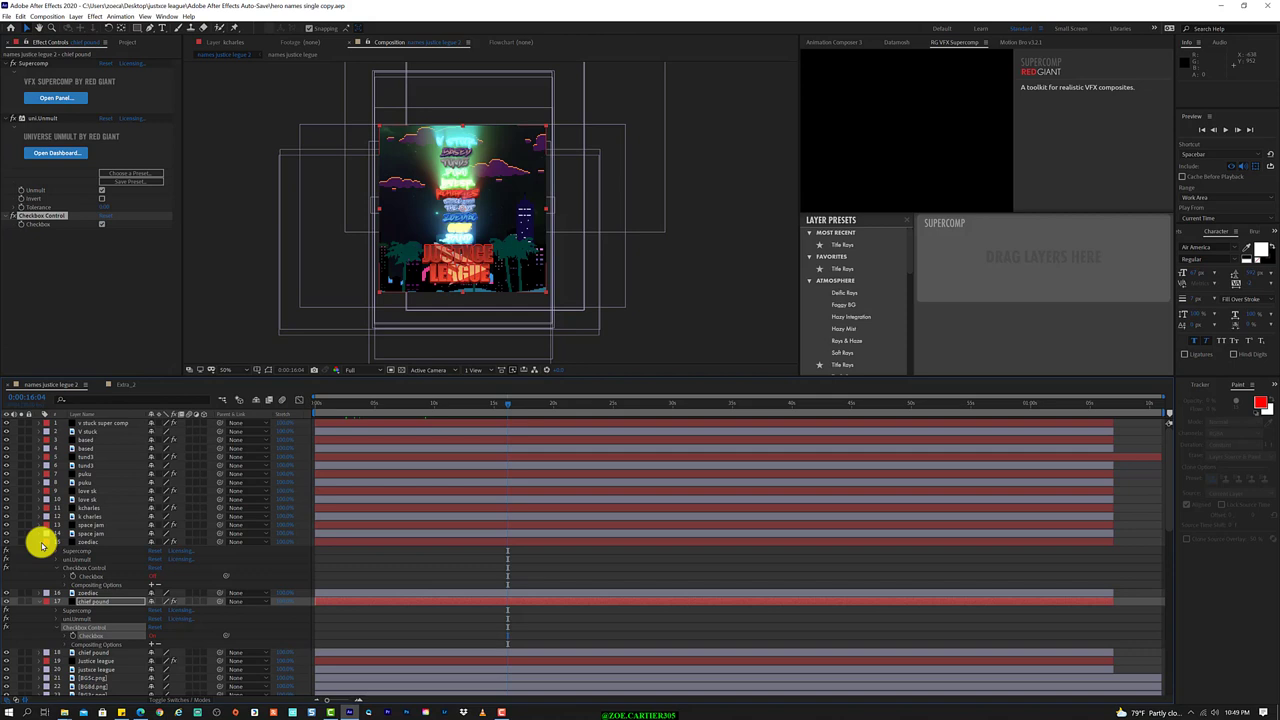
click(40, 545)
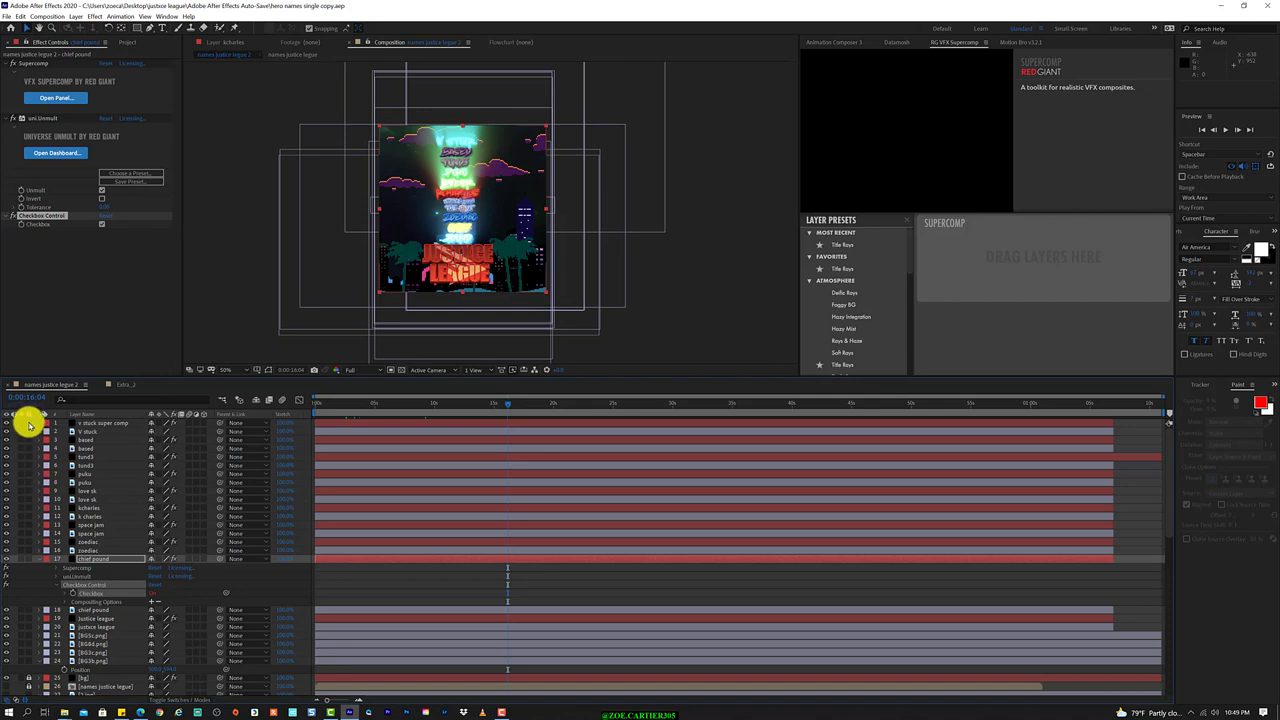
drag(30, 424, 24, 503)
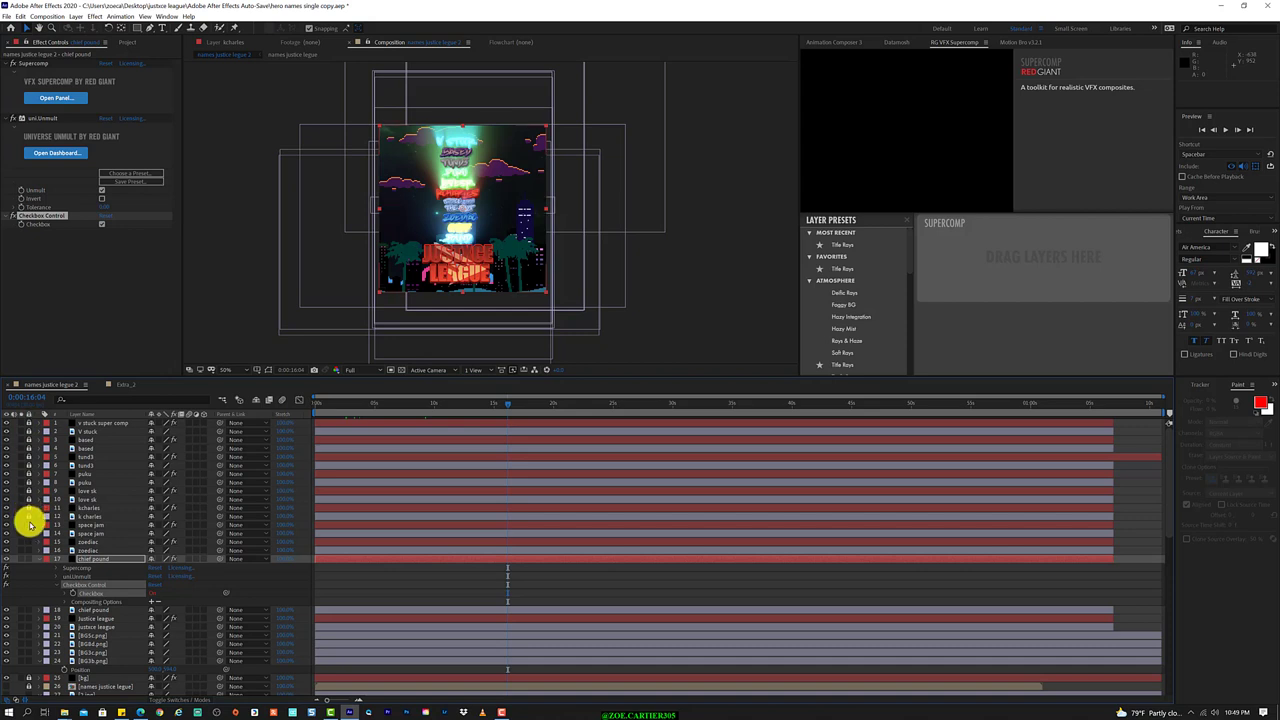
drag(30, 513, 32, 667)
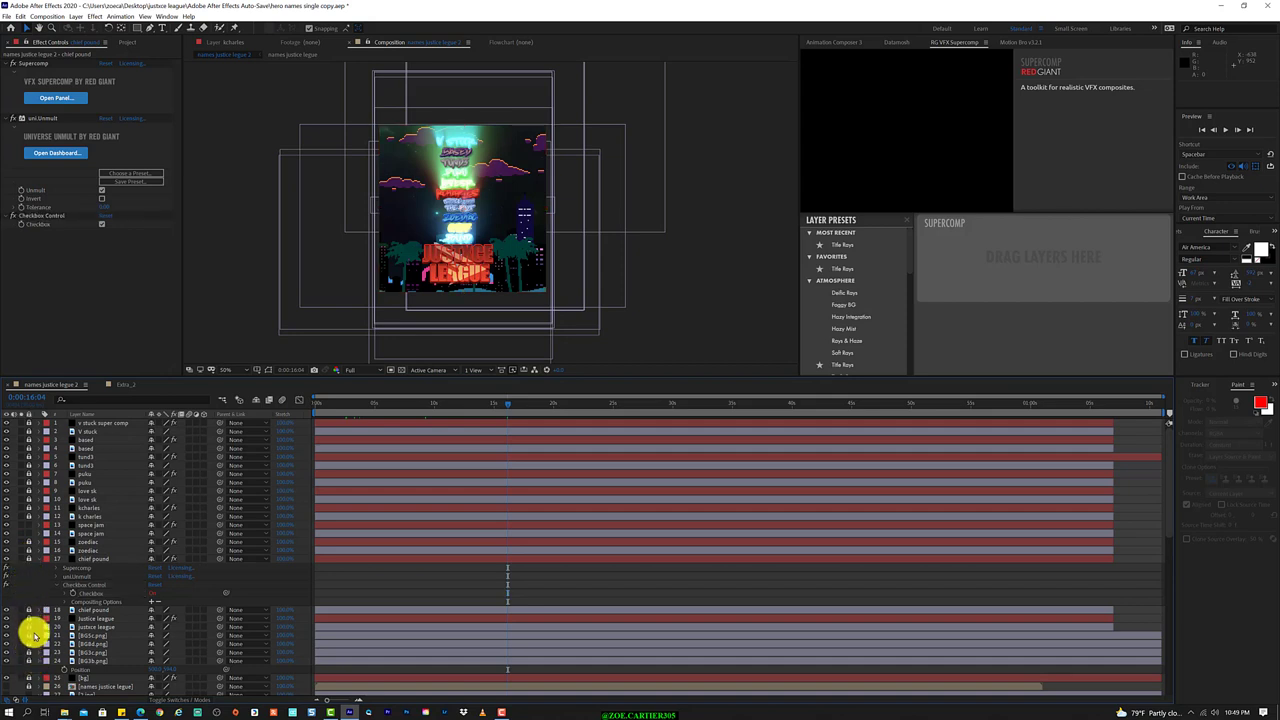
scroll(30, 636, down, 2)
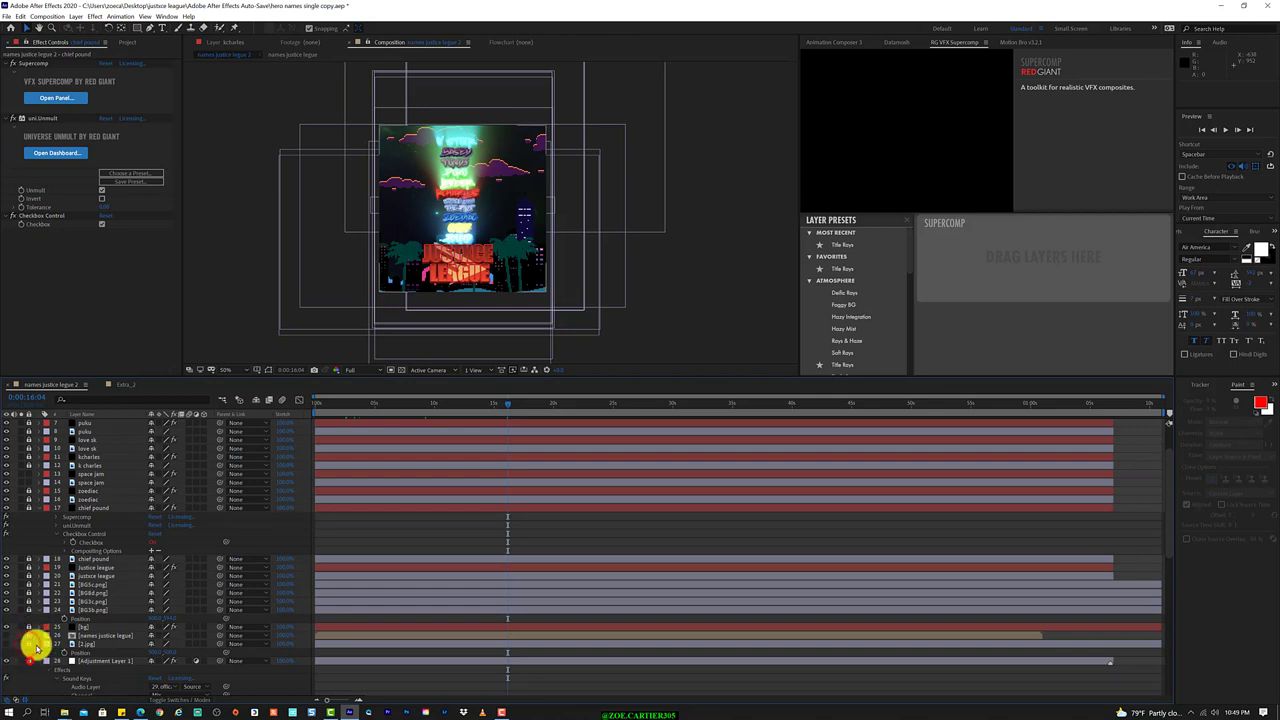
click(28, 661)
scroll(38, 642, down, 3)
scroll(38, 642, down, 3)
scroll(38, 643, down, 2)
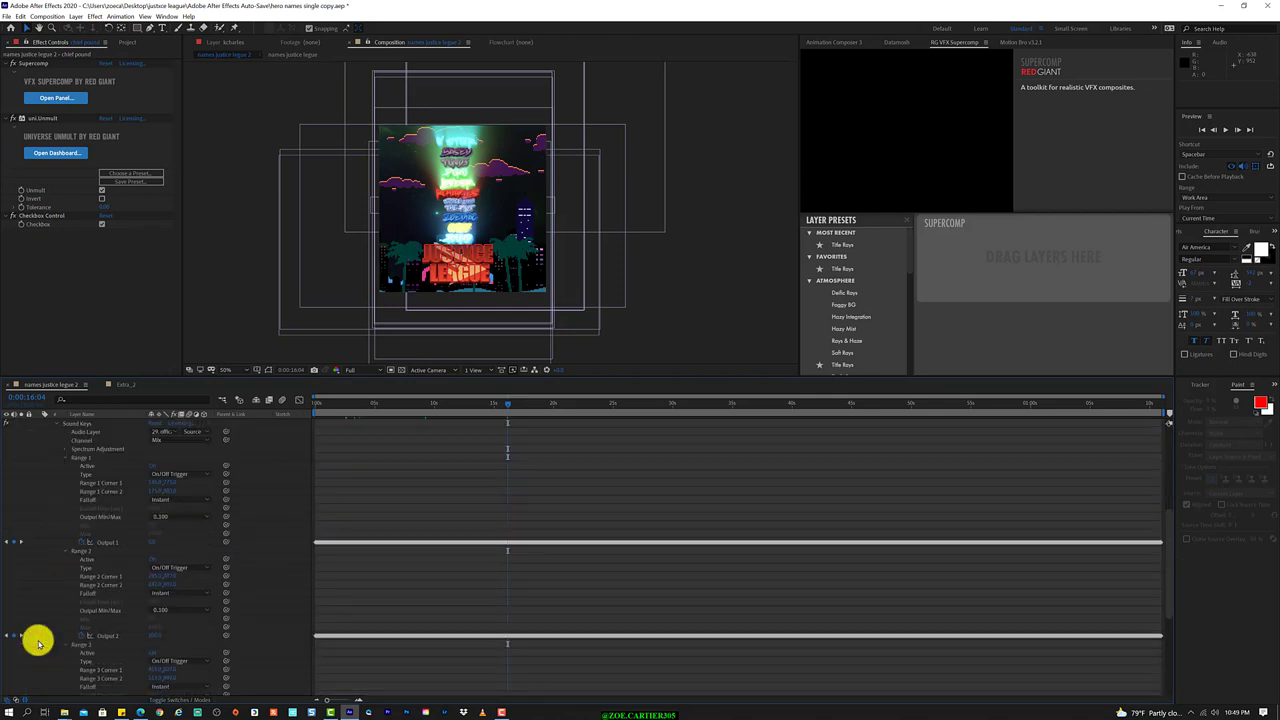
scroll(38, 643, down, 3)
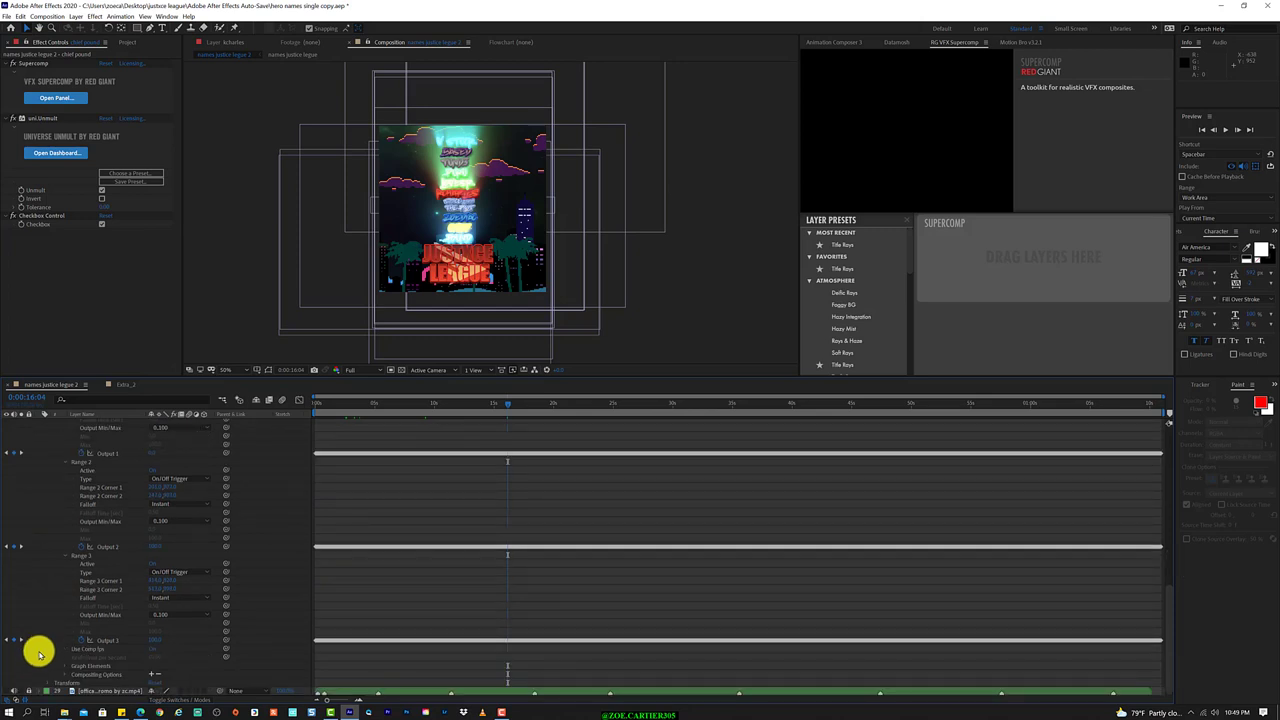
scroll(40, 668, up, 10)
scroll(30, 590, up, 2)
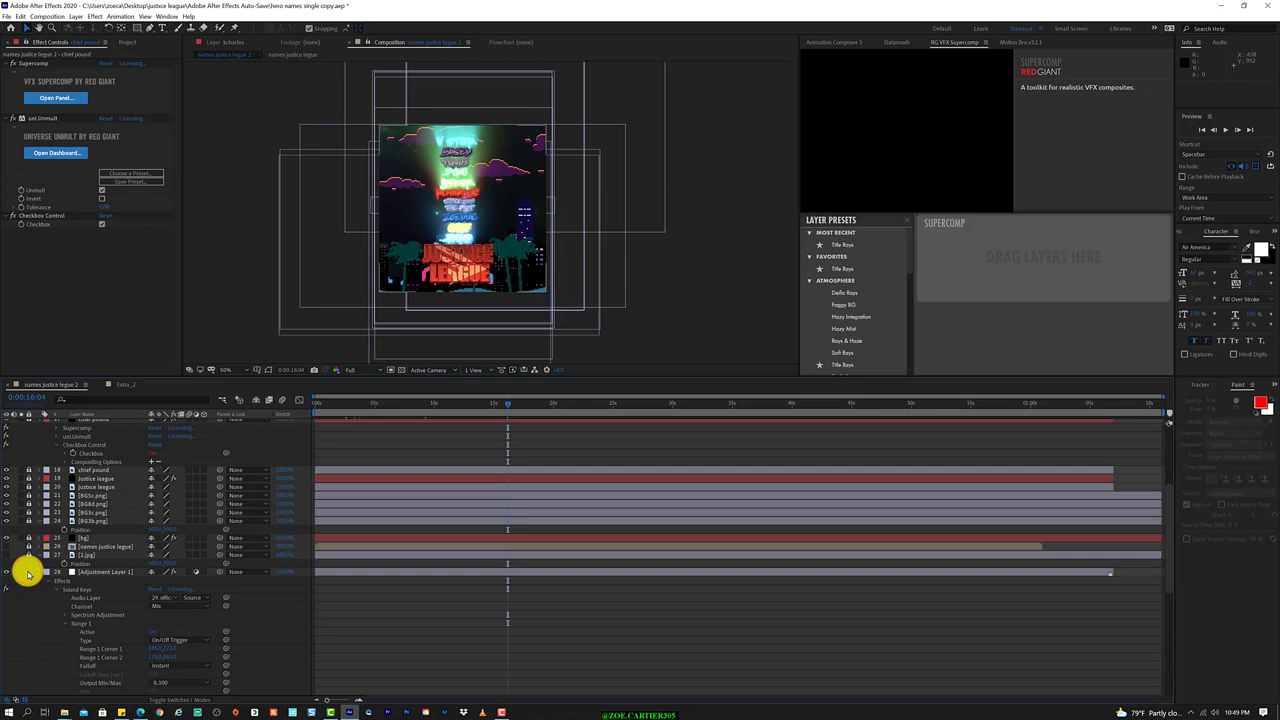
scroll(28, 570, up, 2)
scroll(103, 565, down, 2)
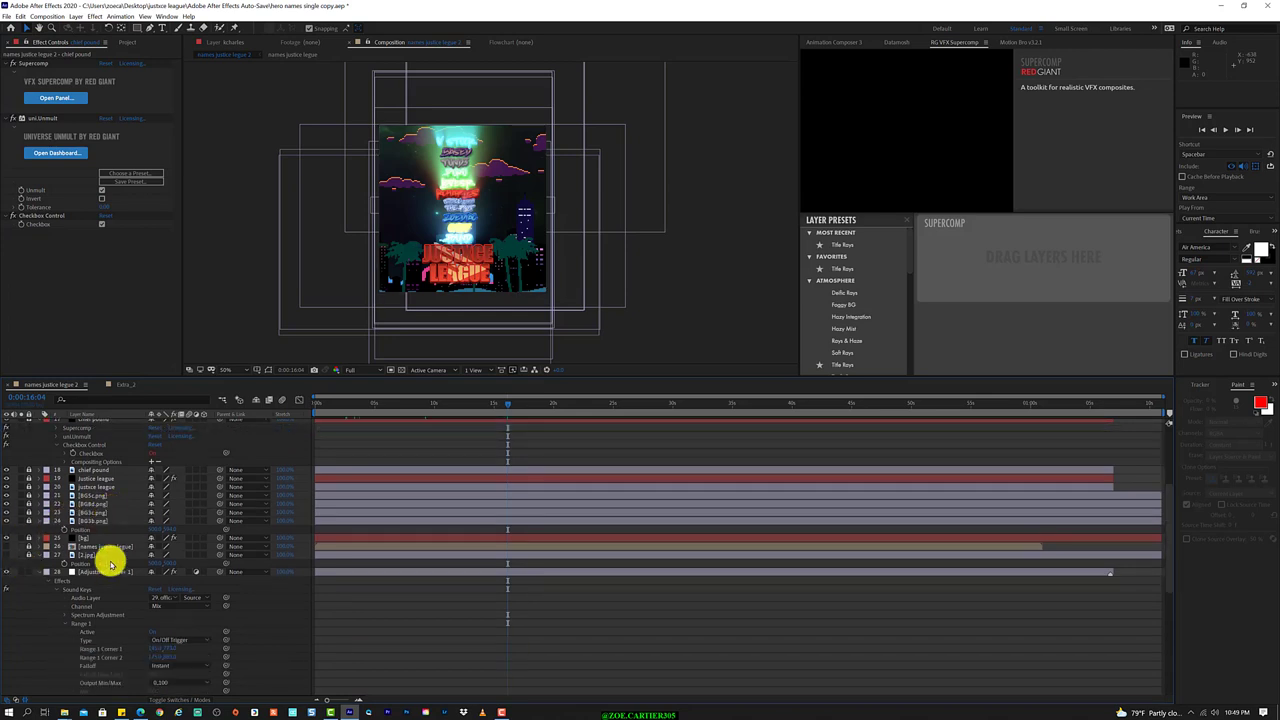
scroll(105, 565, down, 2)
scroll(110, 565, up, 2)
scroll(110, 565, down, 2)
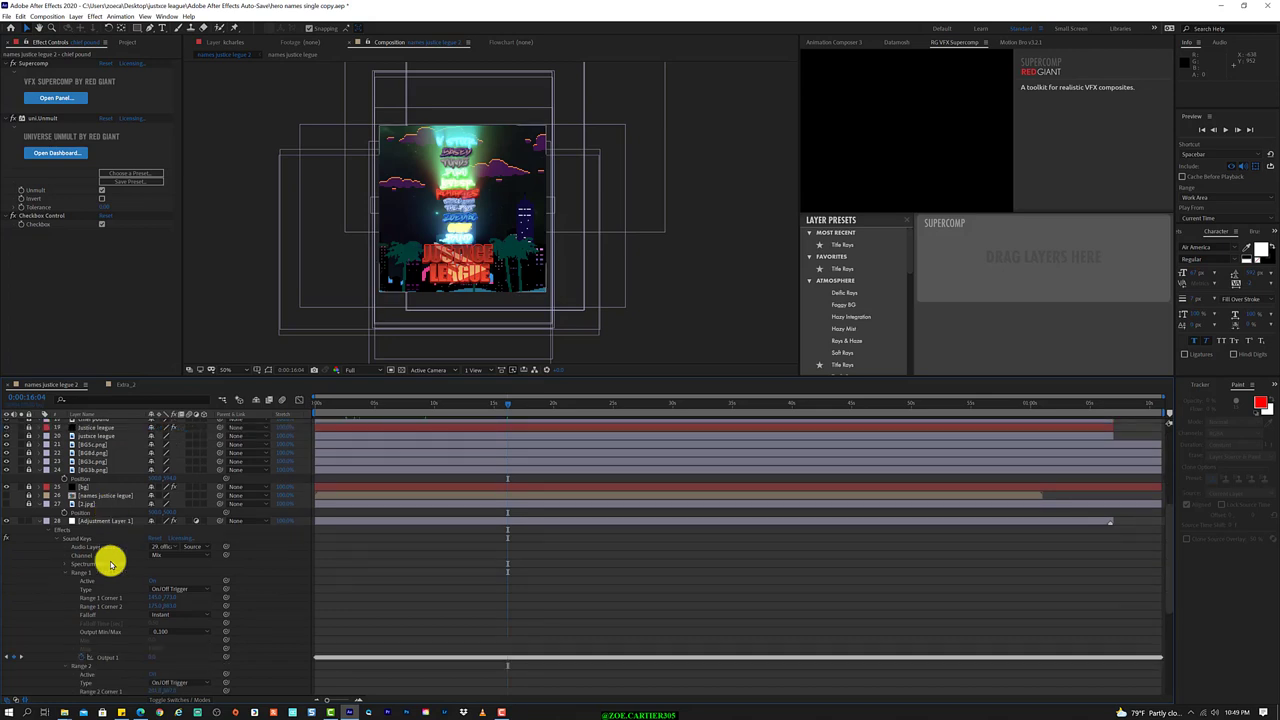
scroll(110, 565, down, 2)
scroll(110, 565, down, 2)
scroll(110, 565, down, 2)
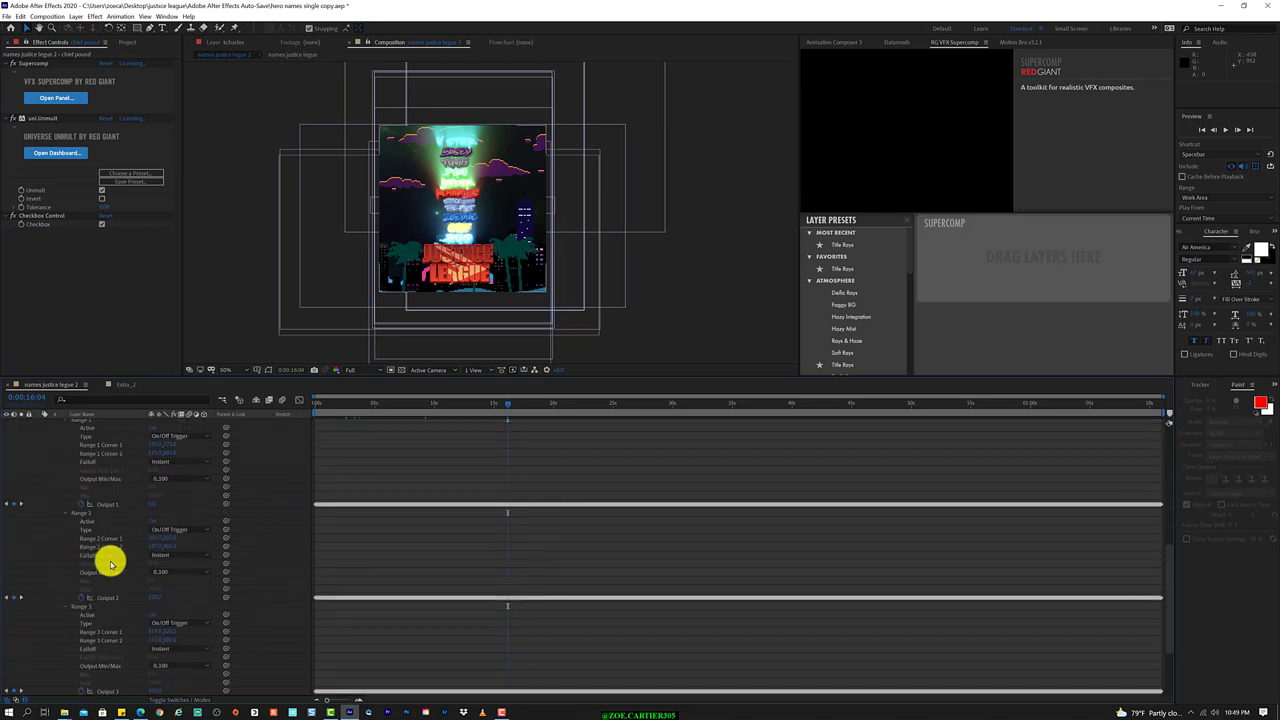
scroll(110, 565, up, 2)
scroll(110, 565, up, 1)
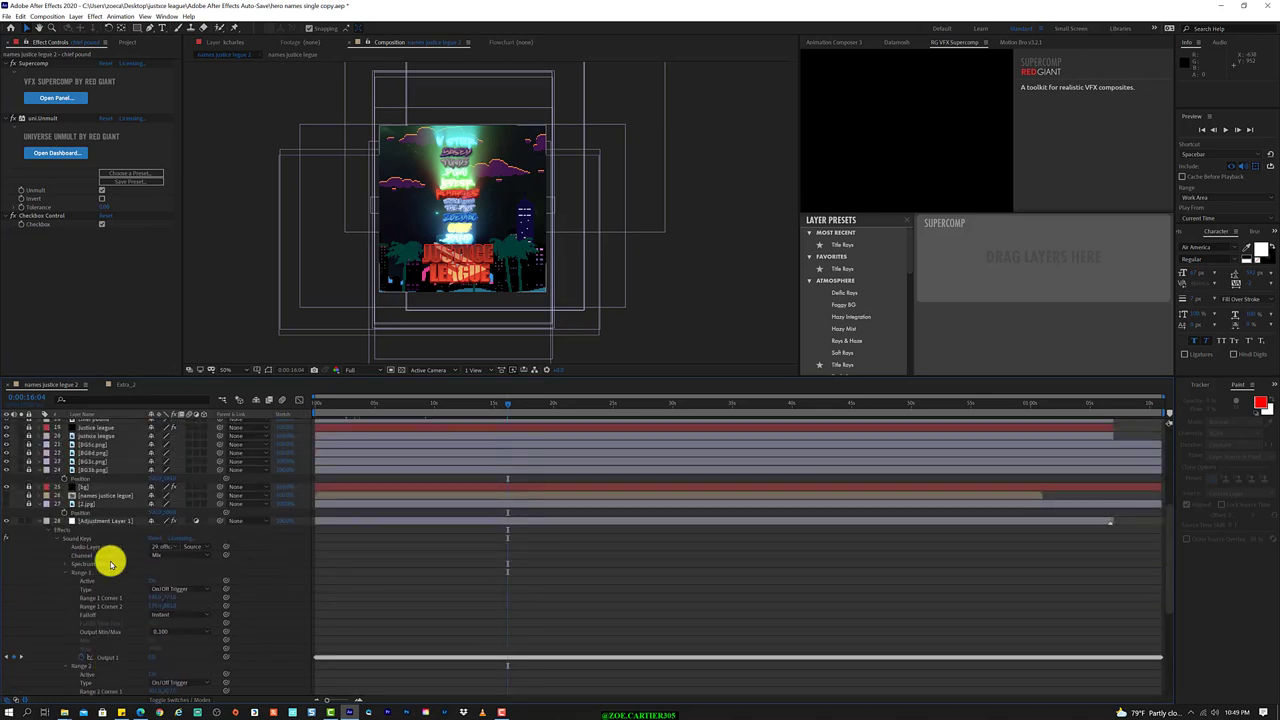
scroll(110, 565, up, 1)
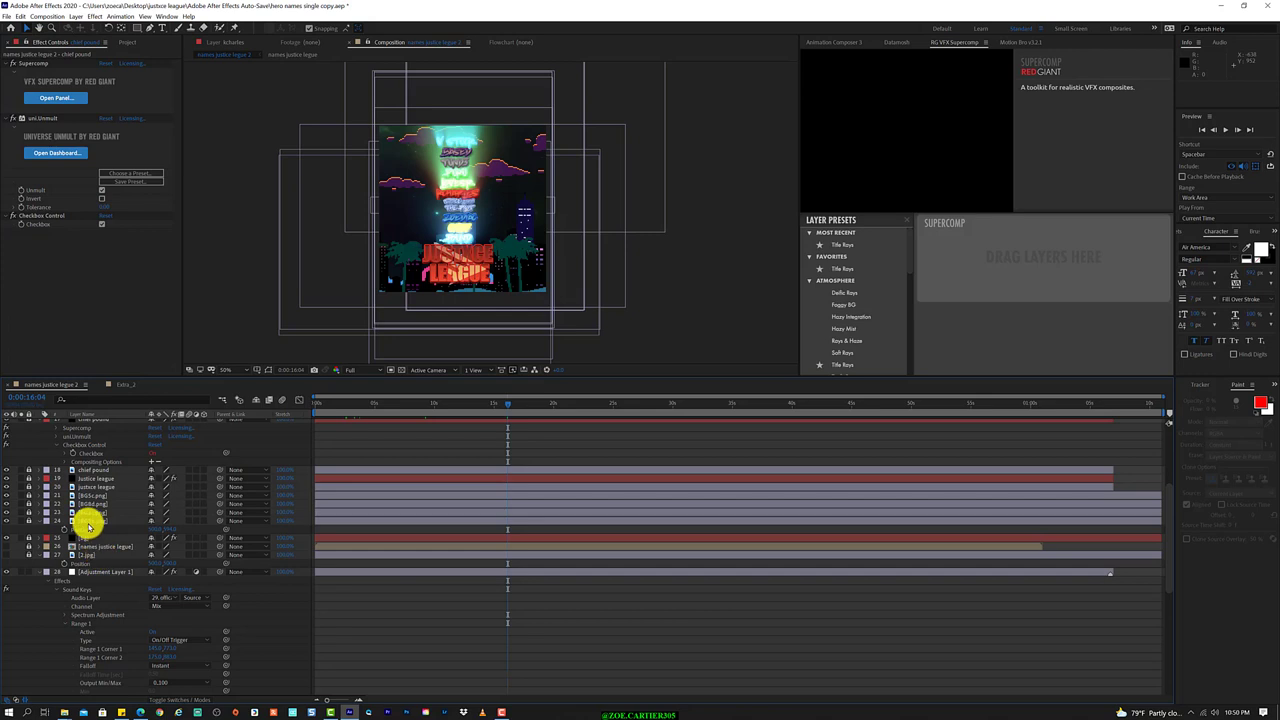
scroll(88, 527, up, 3)
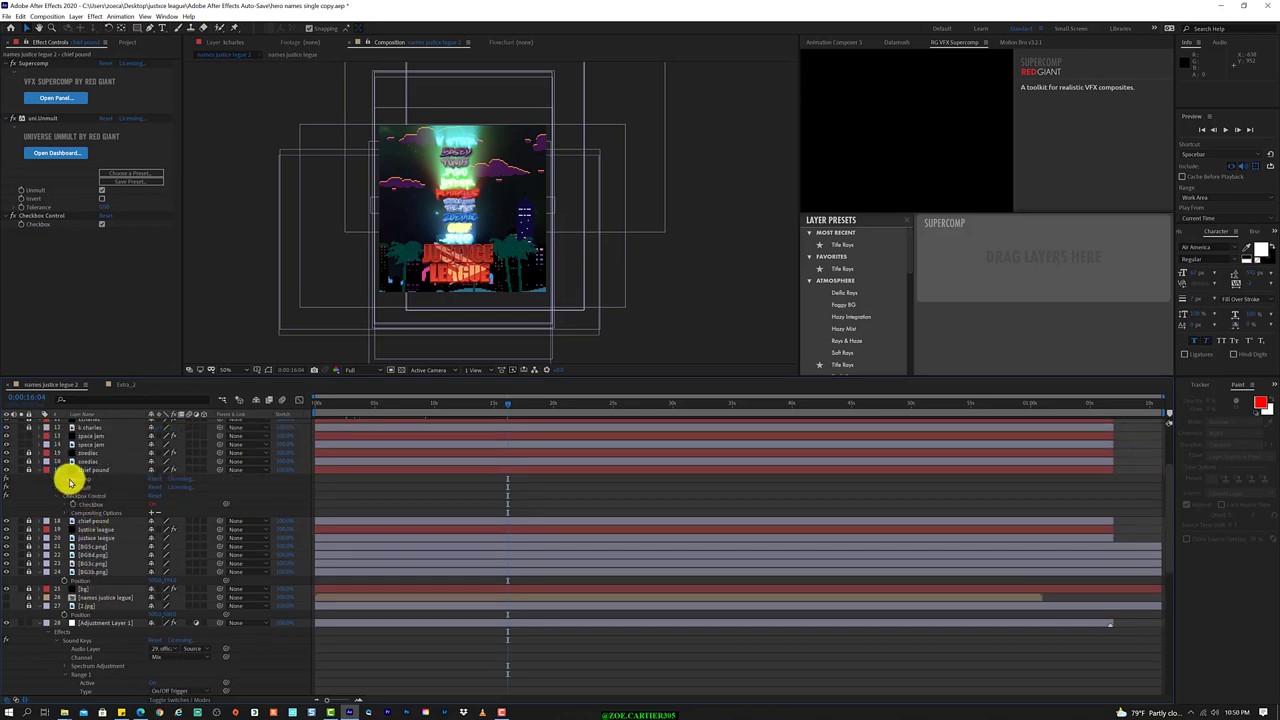
Select the space jam layer and show its effects, then its Opacity, in the timeline.
scroll(72, 490, up, 3)
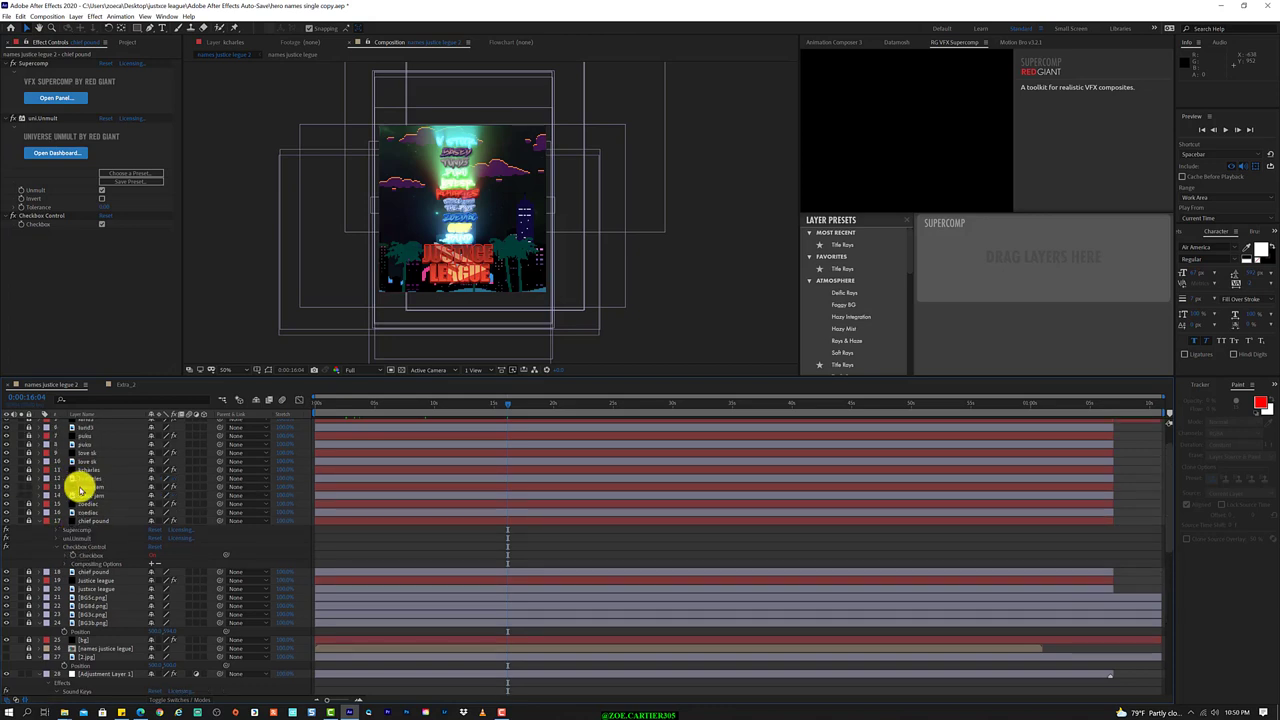
click(90, 486)
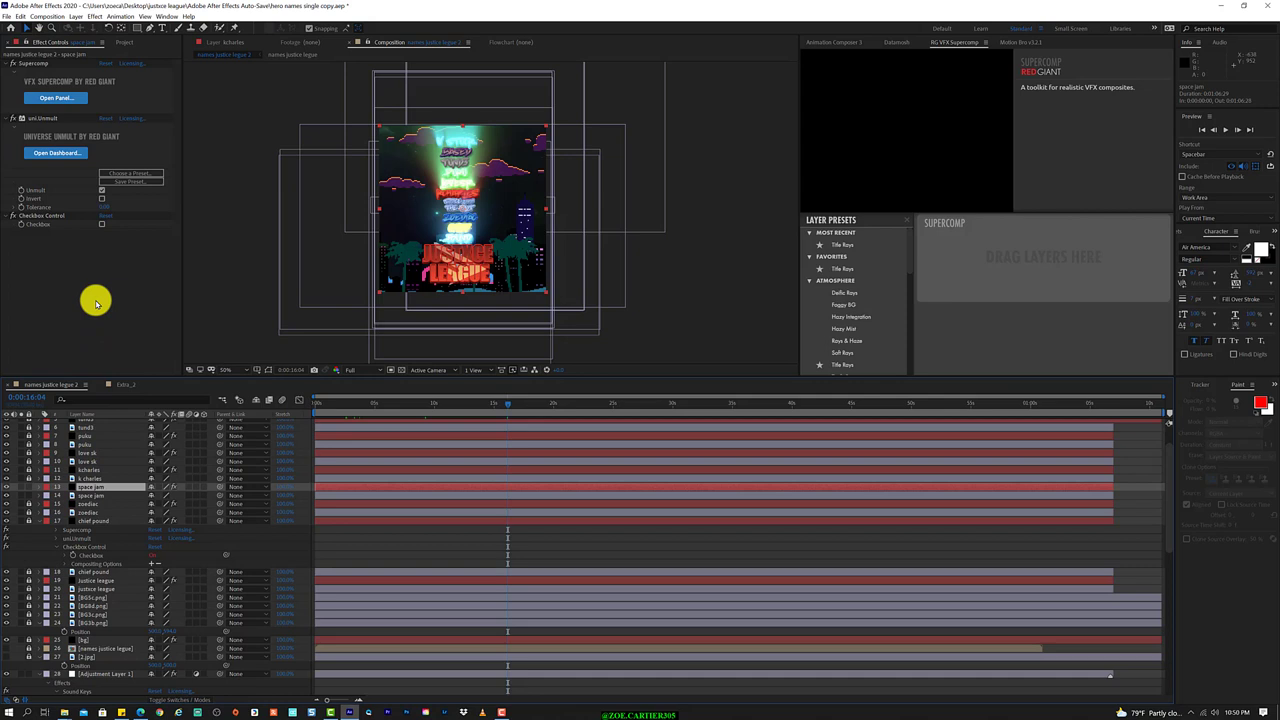
click(96, 493)
click(97, 488)
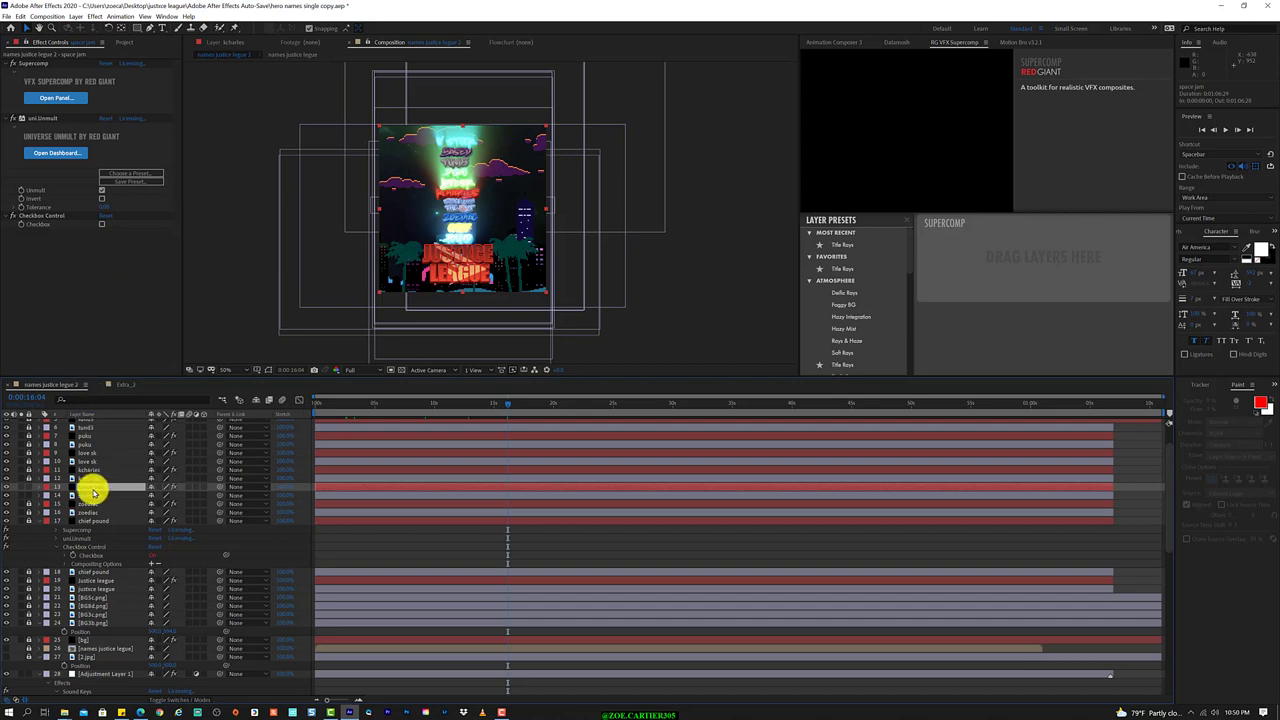
key(e)
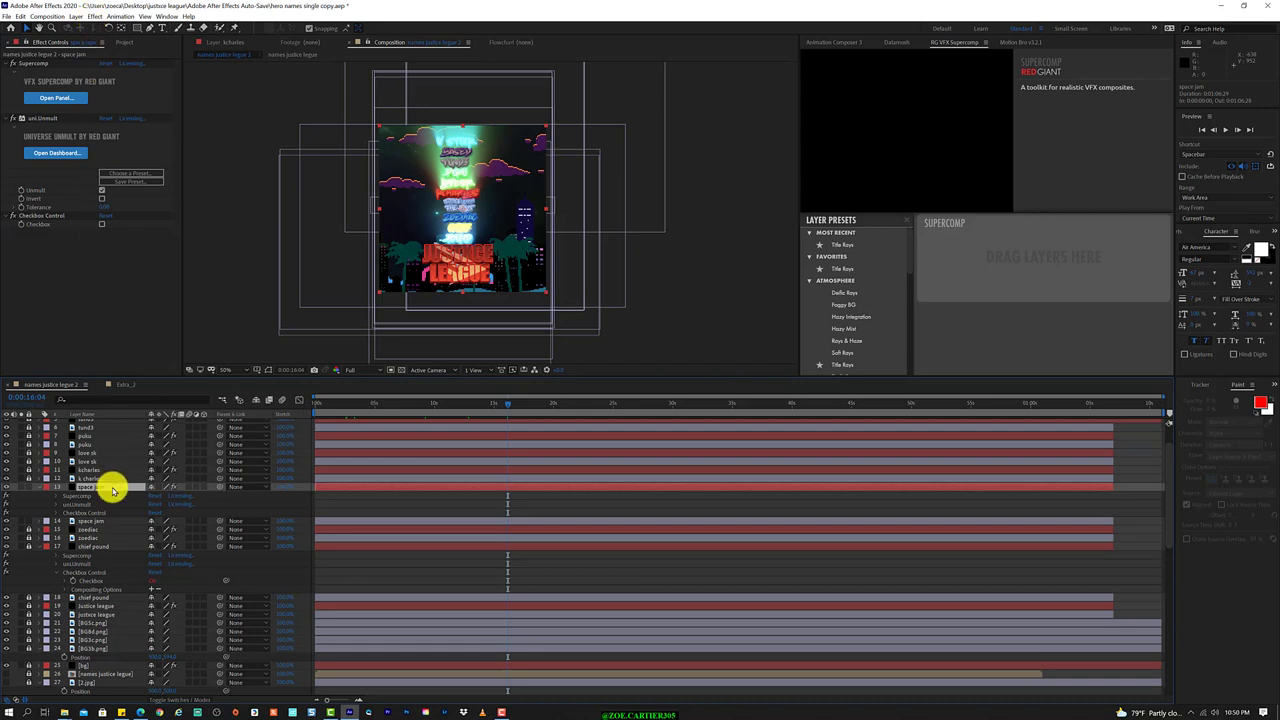
key(u)
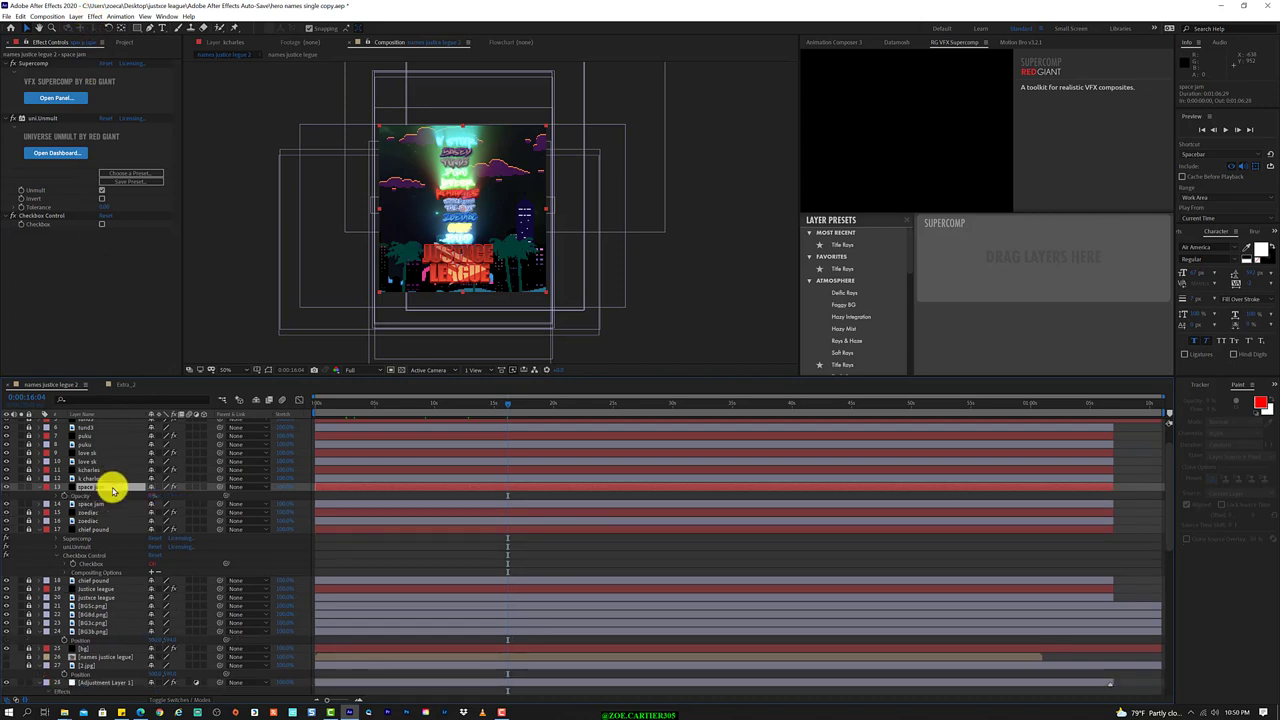
text(jam)
Toggle space jam's Checkbox on and off to test it, then list layer 13's effects.
click(100, 221)
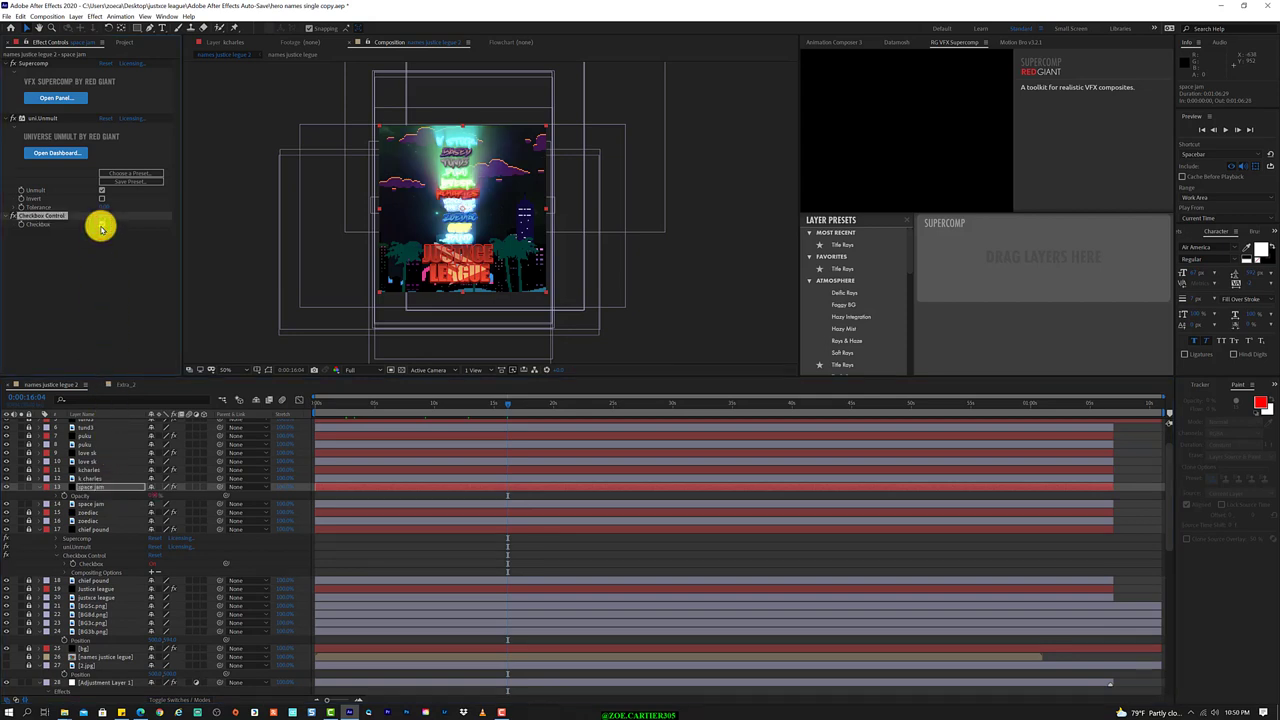
click(100, 227)
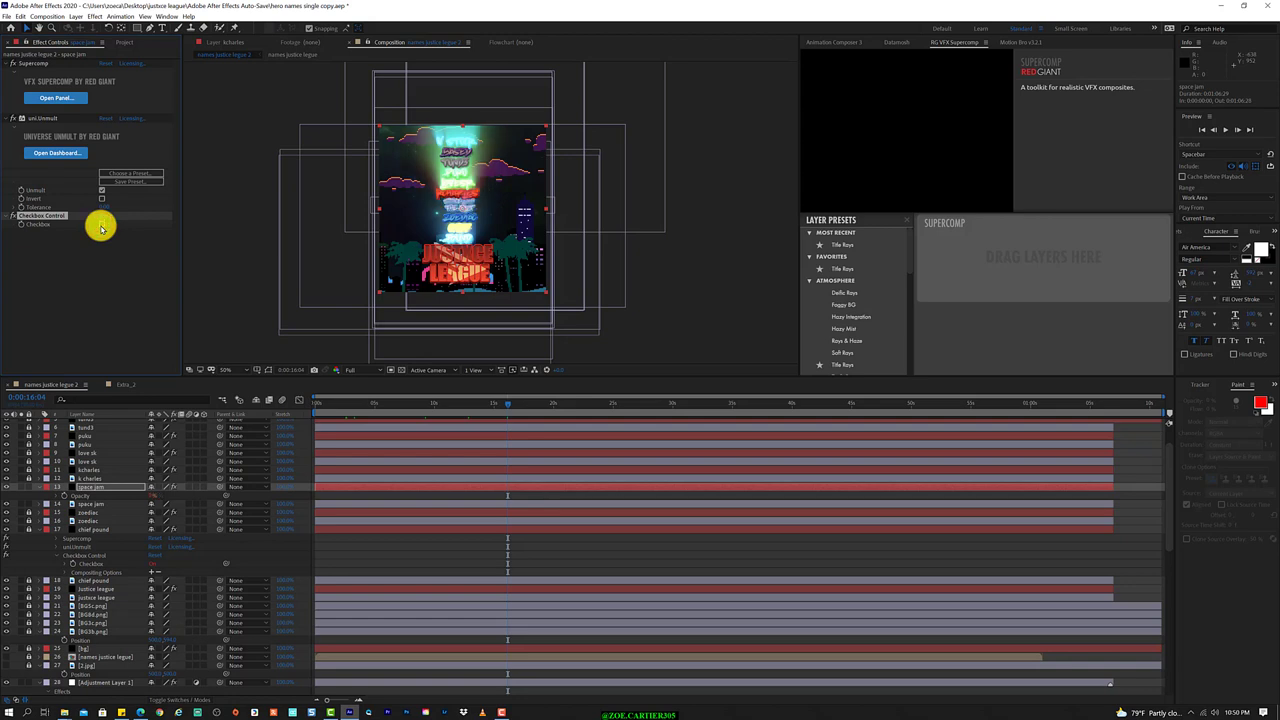
click(101, 224)
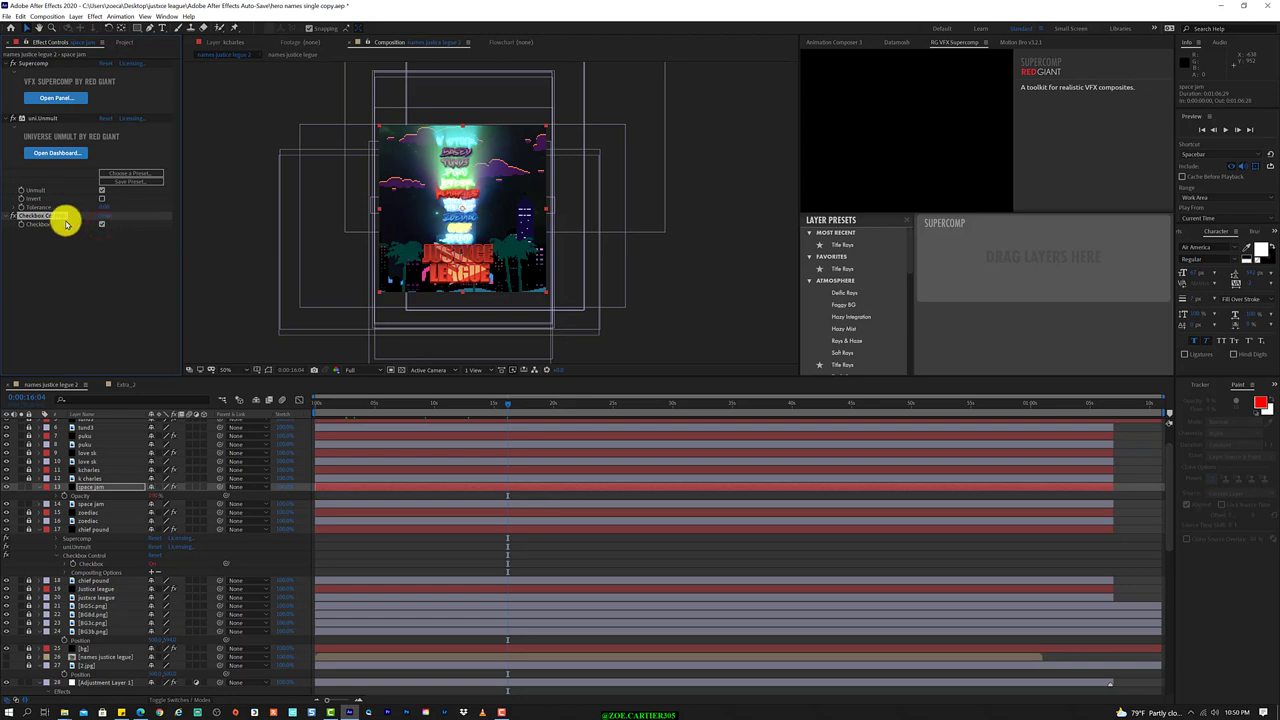
click(101, 225)
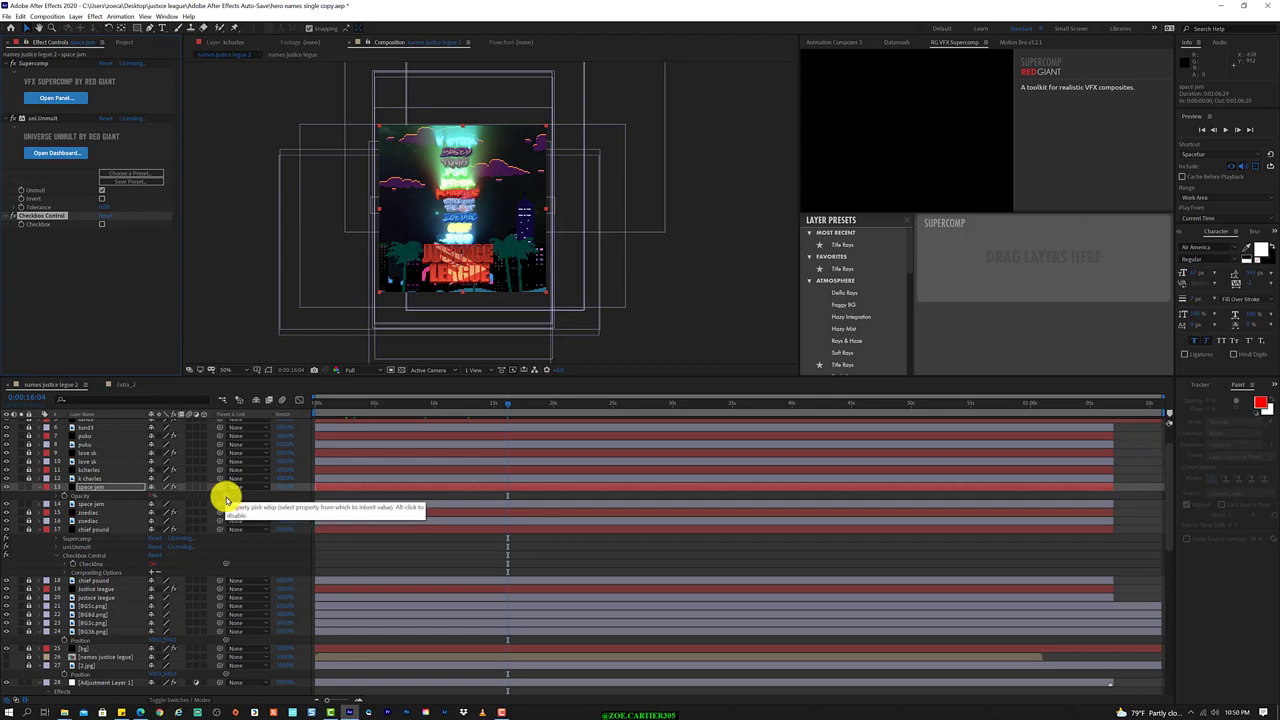
click(95, 487)
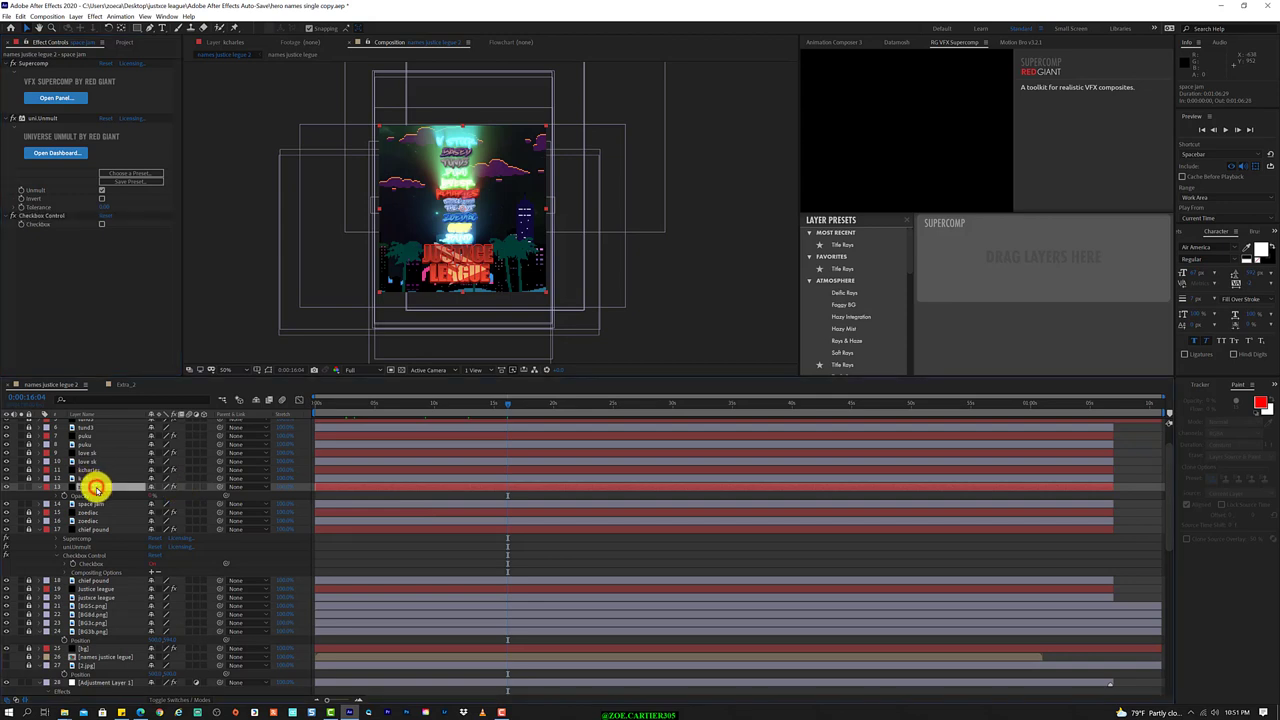
key(e)
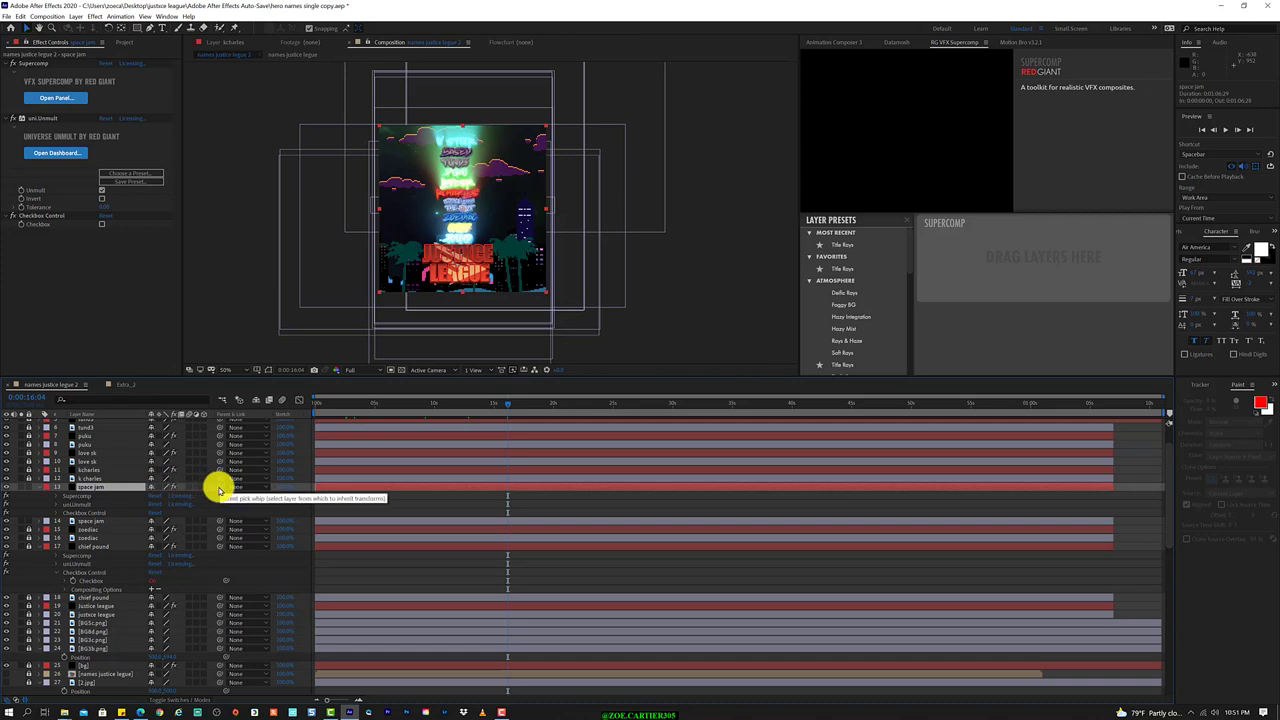
click(213, 492)
drag(213, 492, 84, 694)
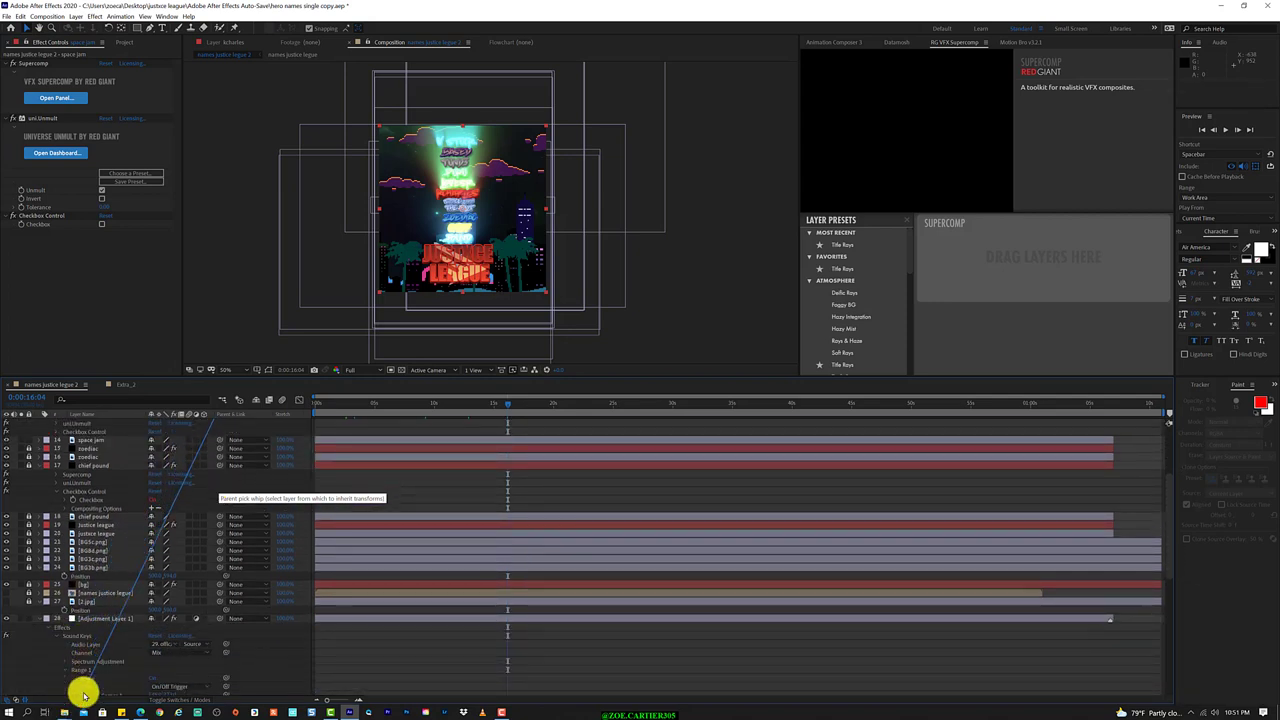
drag(84, 694, 99, 668)
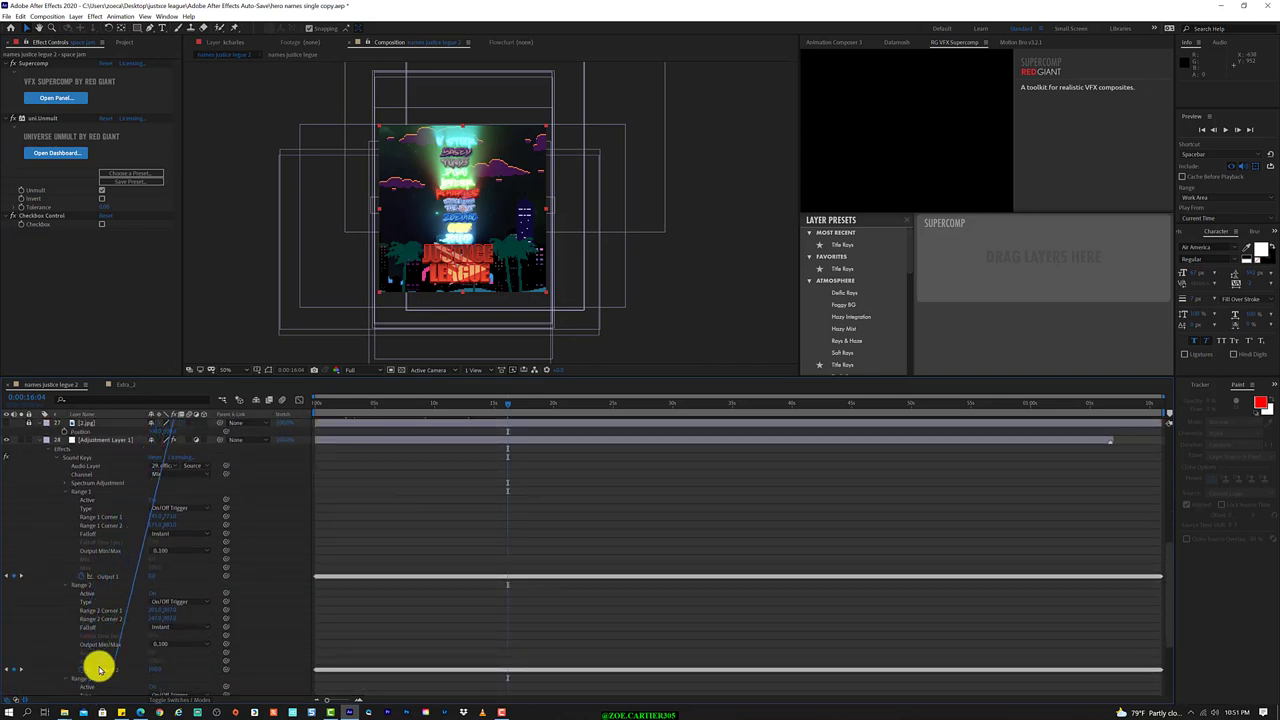
mouse_move(99, 668)
mouse_down()
mouse_move(107, 633)
mouse_move(54, 686)
mouse_up()
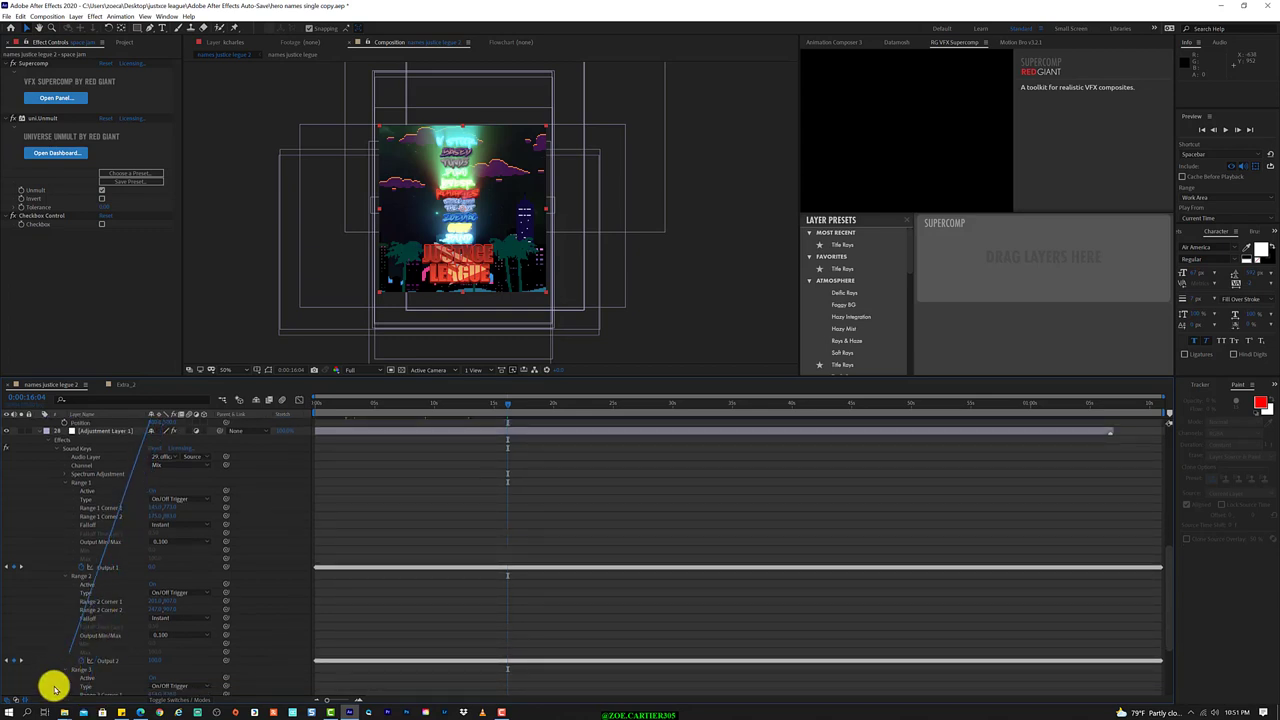
mouse_move(54, 686)
mouse_down()
mouse_move(110, 623)
mouse_move(92, 637)
mouse_up()
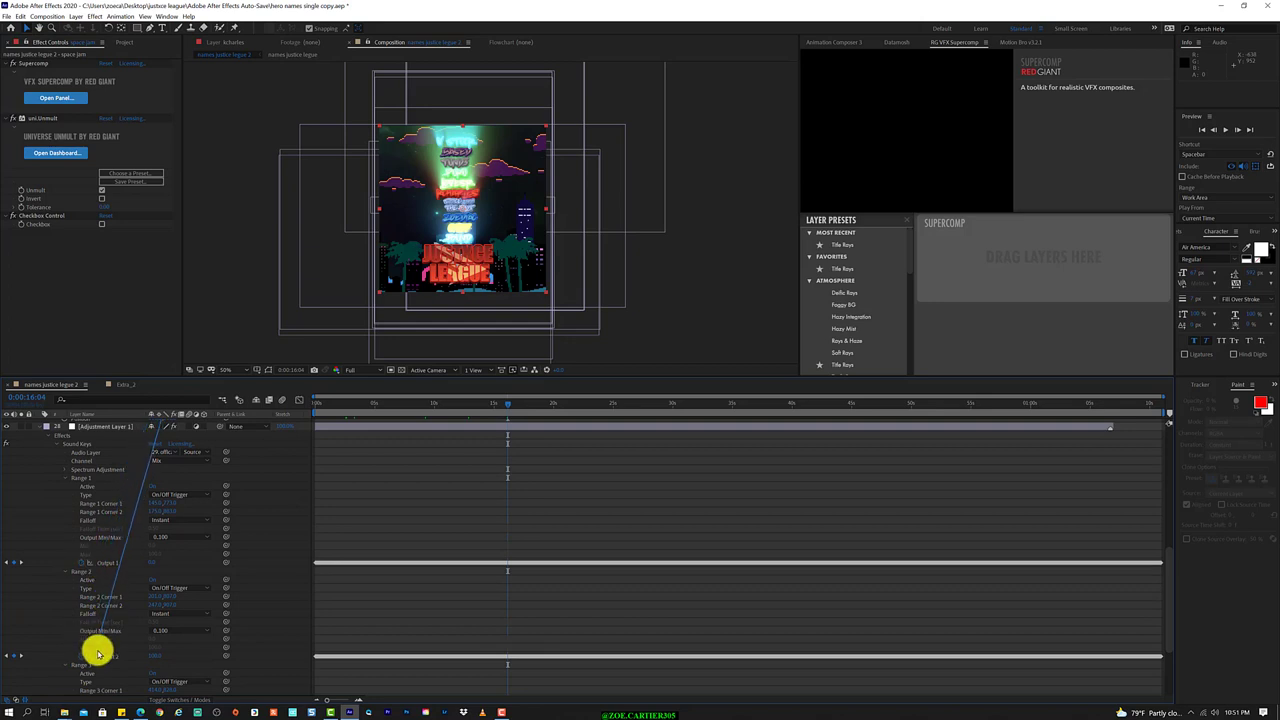
scroll(102, 660, up, 5)
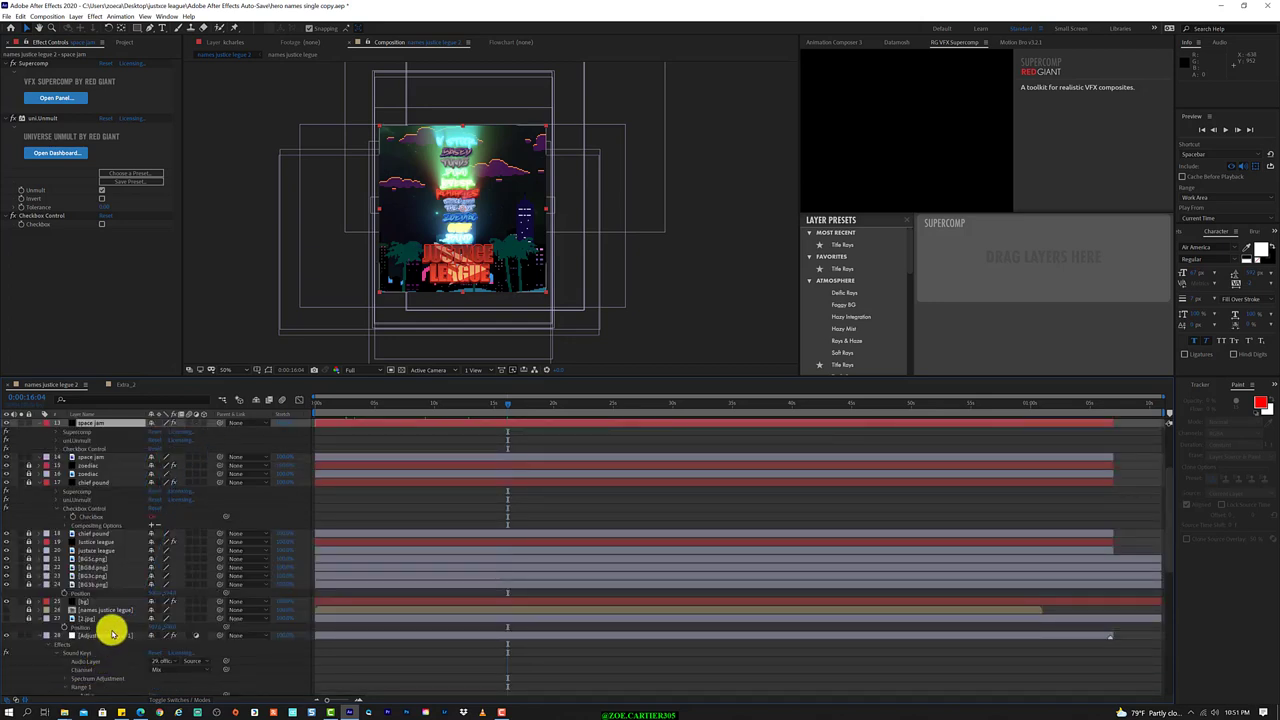
drag(102, 660, 150, 521)
scroll(155, 511, down, 3)
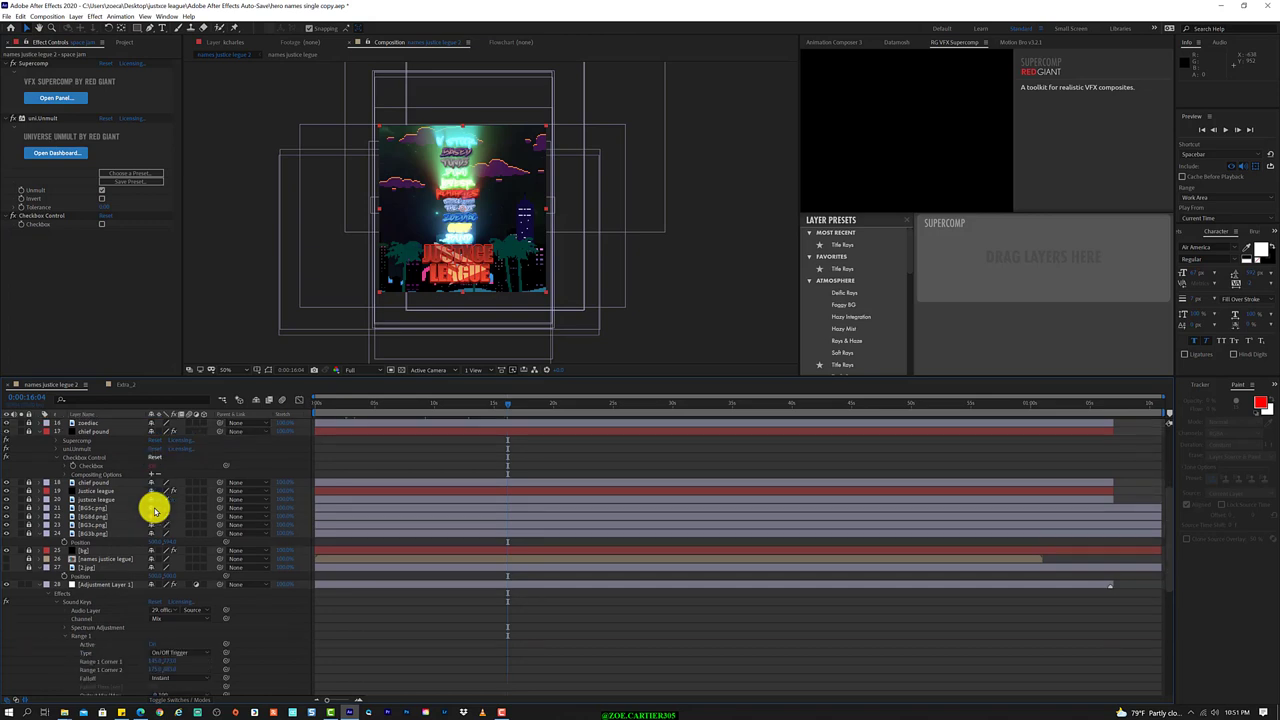
scroll(155, 511, up, 3)
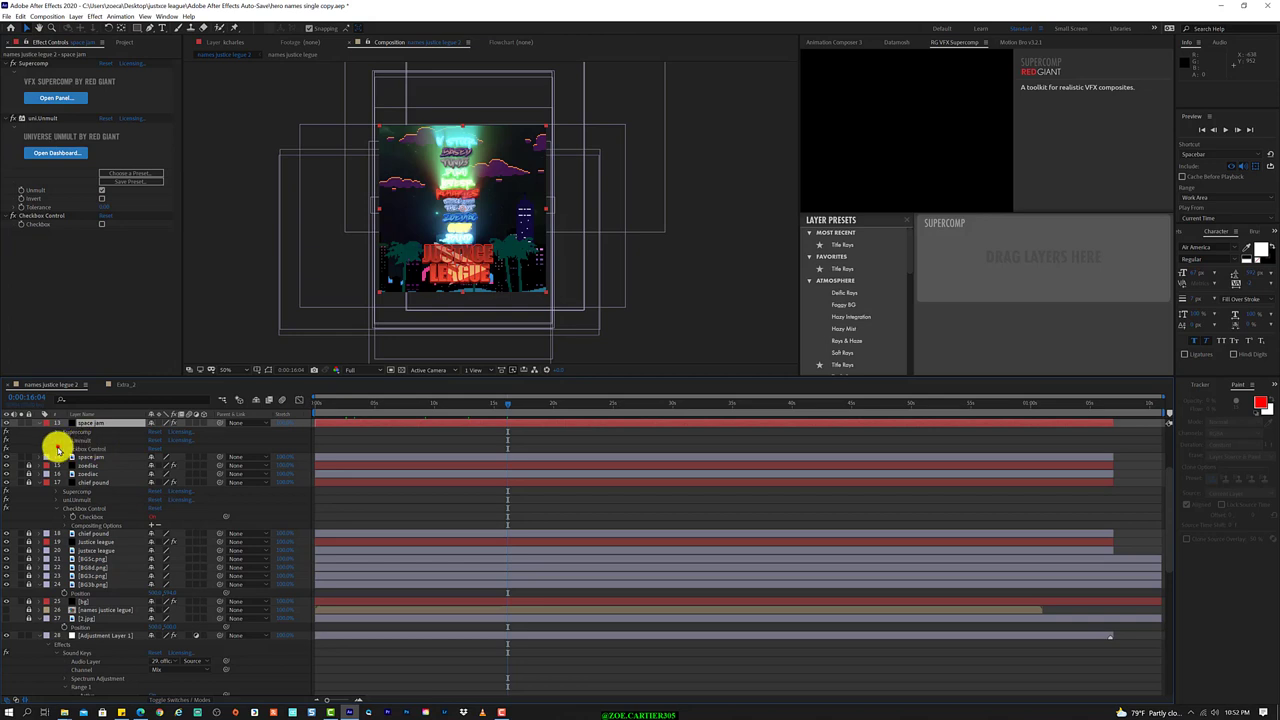
Pick-whip layer 13's Checkbox to the Sound Keys Output and scrub ahead to about 0:00:20:19.
click(57, 448)
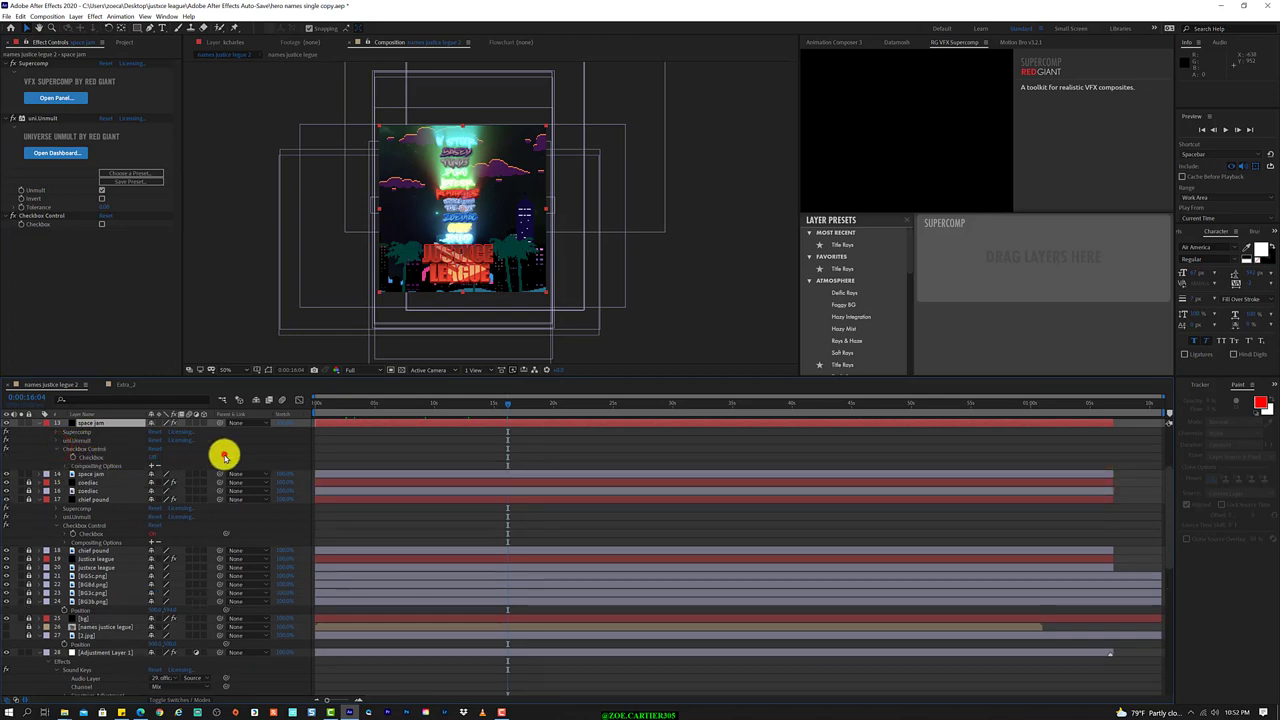
drag(220, 473, 96, 697)
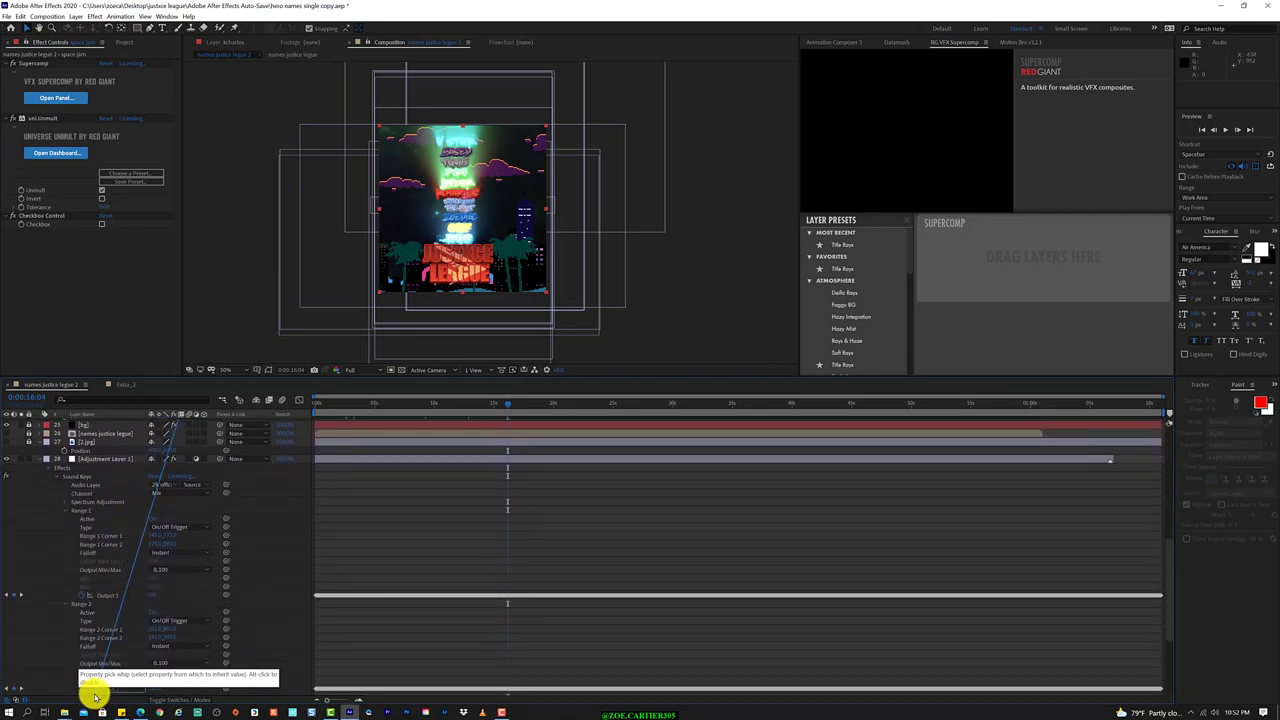
drag(96, 697, 118, 618)
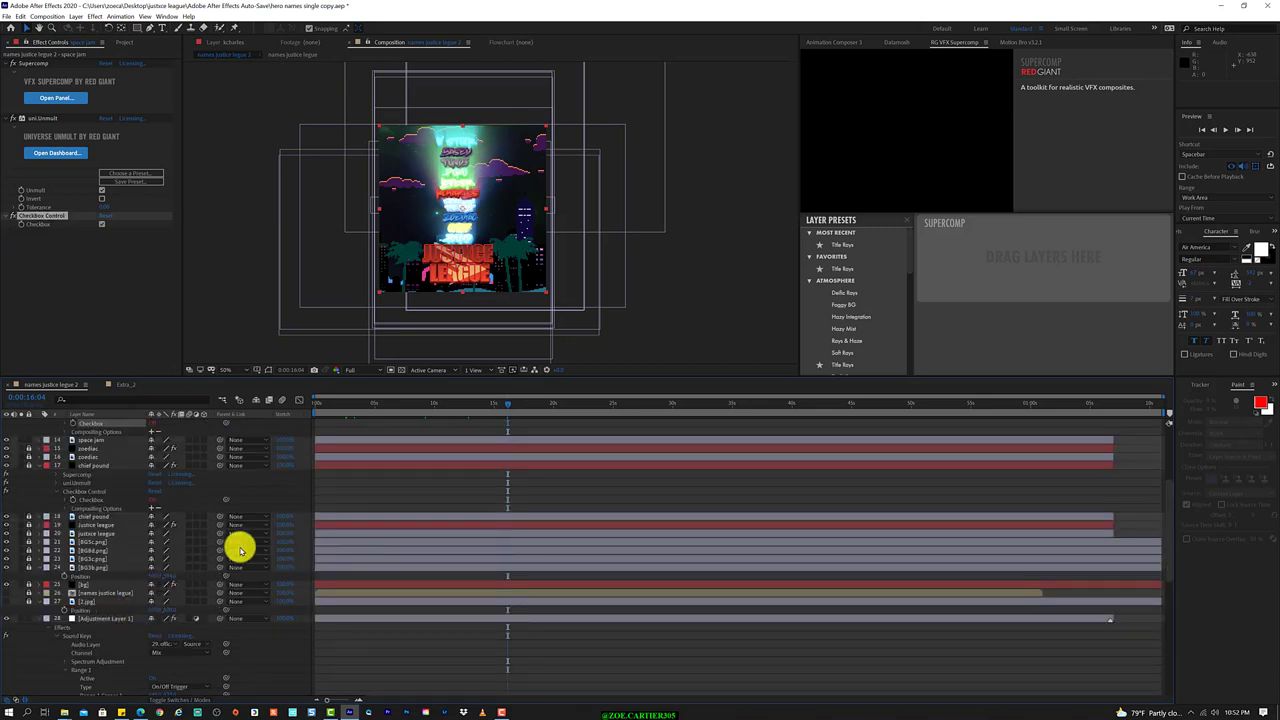
drag(495, 401, 561, 400)
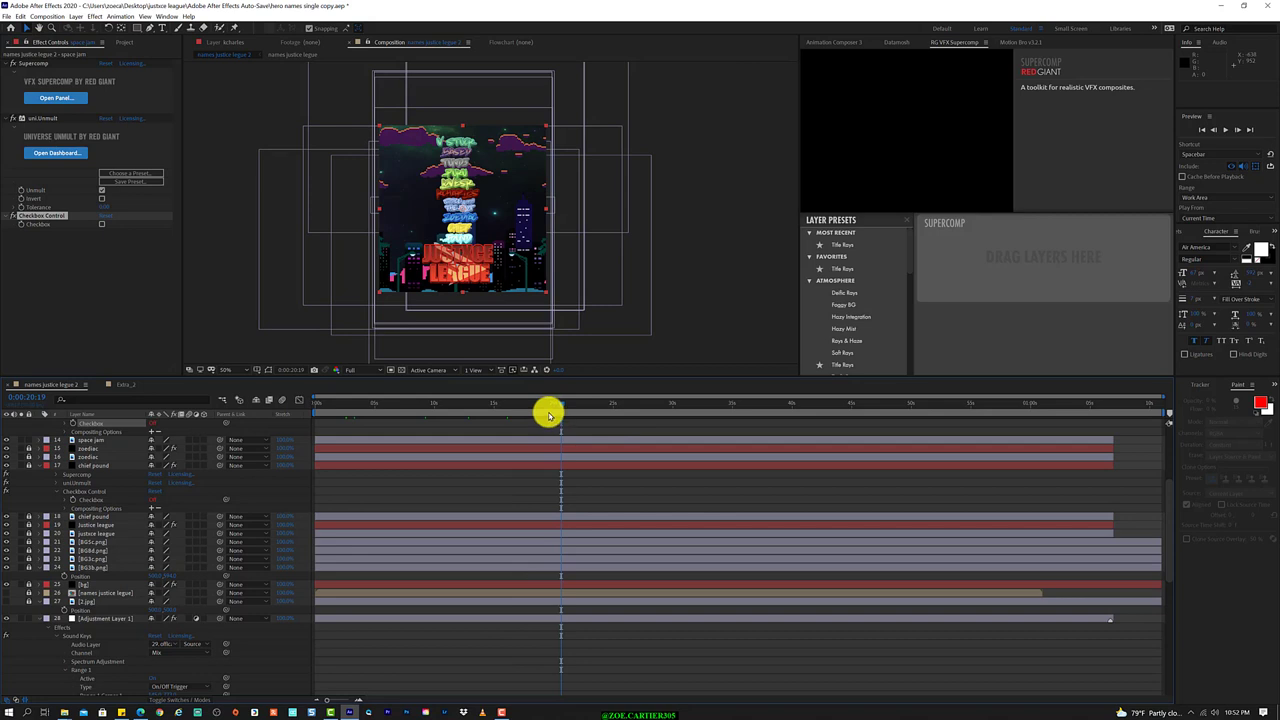
mouse_move(560, 402)
mouse_down()
mouse_move(330, 430)
mouse_move(414, 429)
mouse_move(485, 459)
mouse_move(726, 415)
mouse_up()
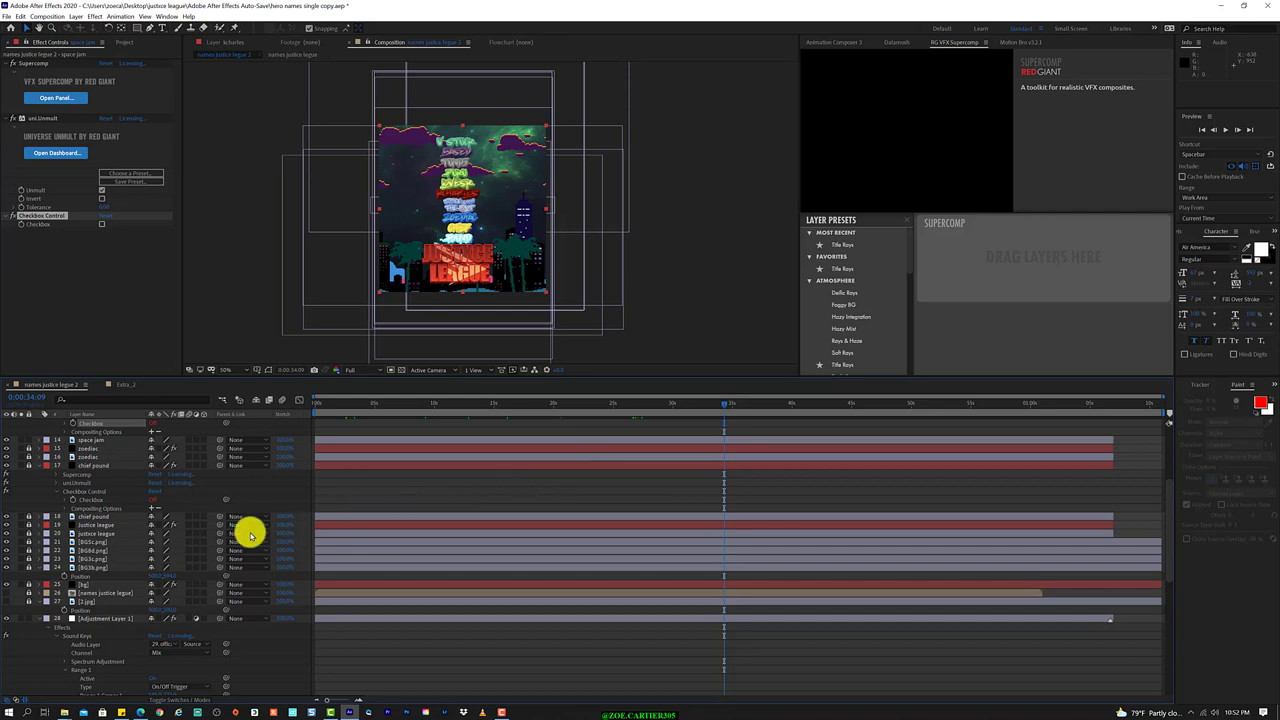
scroll(90, 560, down, 1)
scroll(90, 560, down, 1)
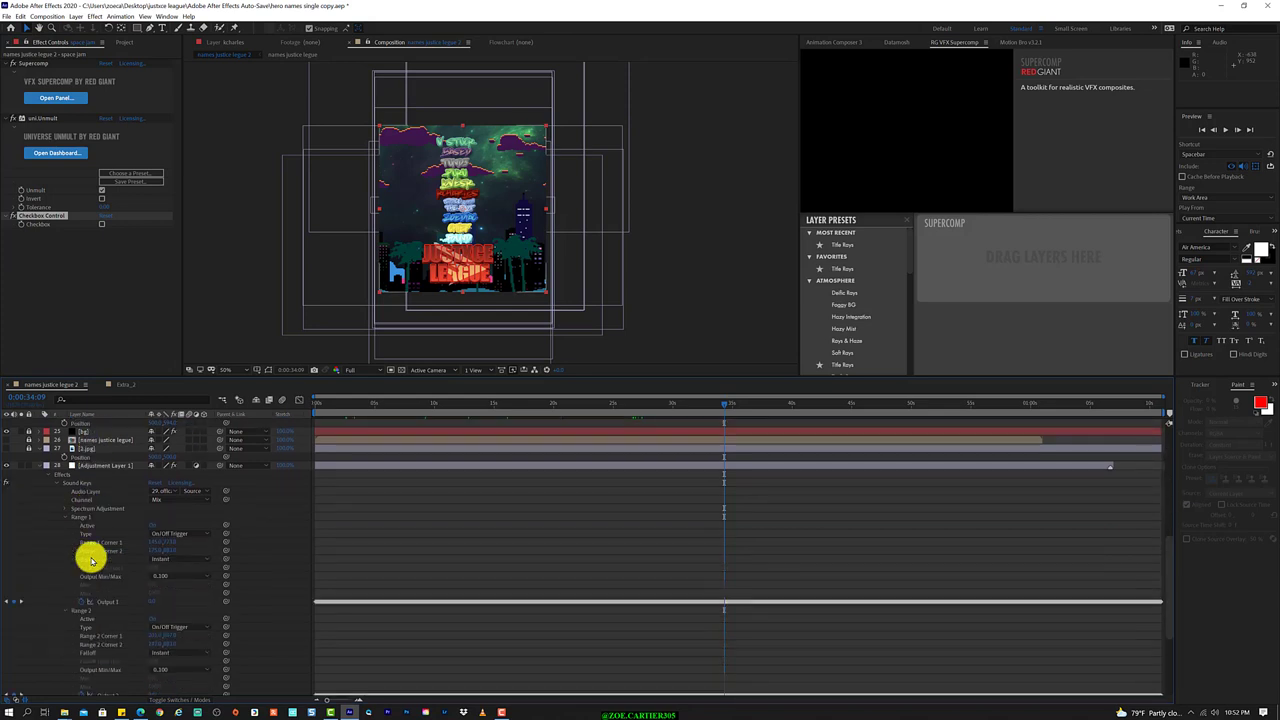
scroll(90, 560, down, 1)
scroll(90, 560, down, 2)
scroll(90, 560, up, 2)
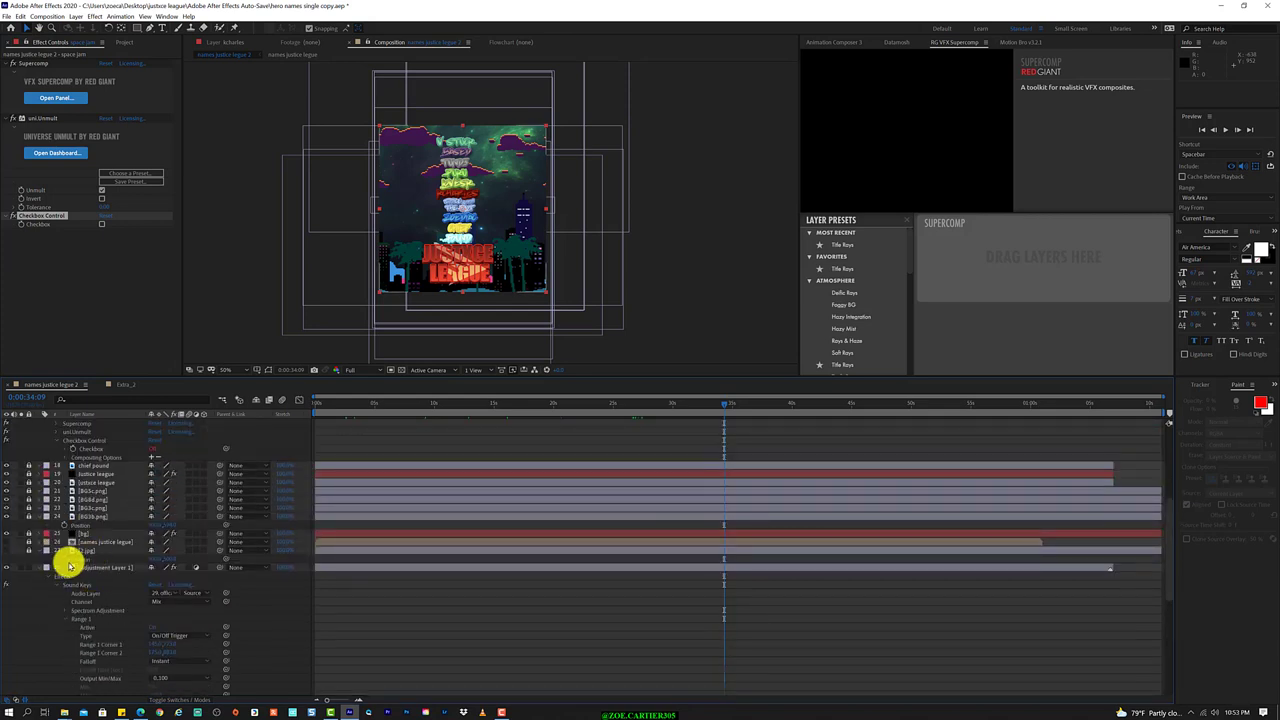
scroll(40, 570, up, 3)
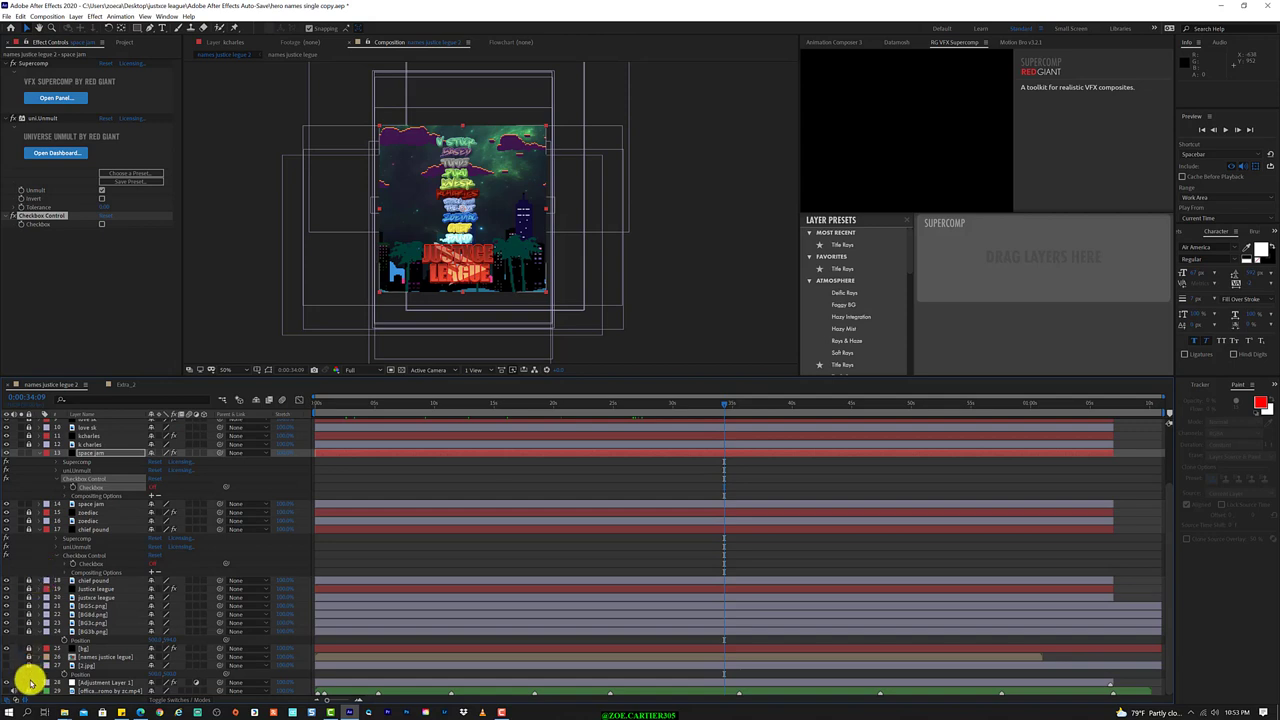
scroll(127, 654, up, 2)
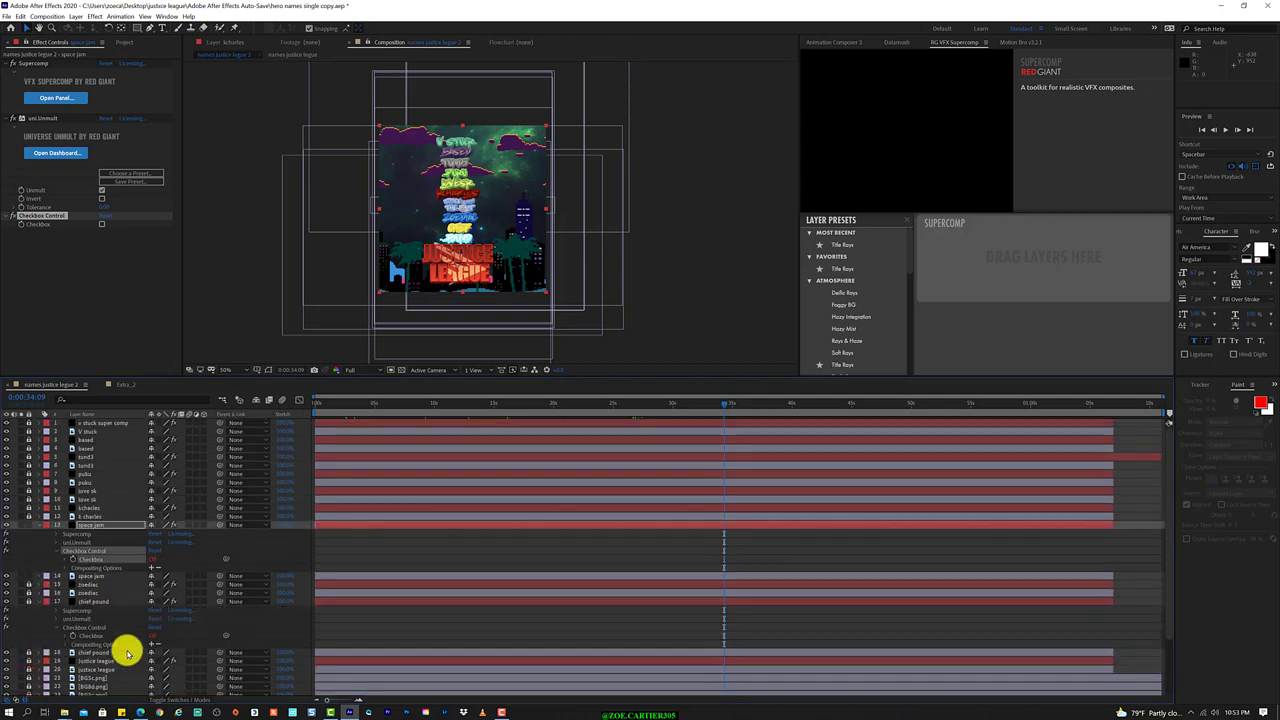
scroll(127, 654, down, 2)
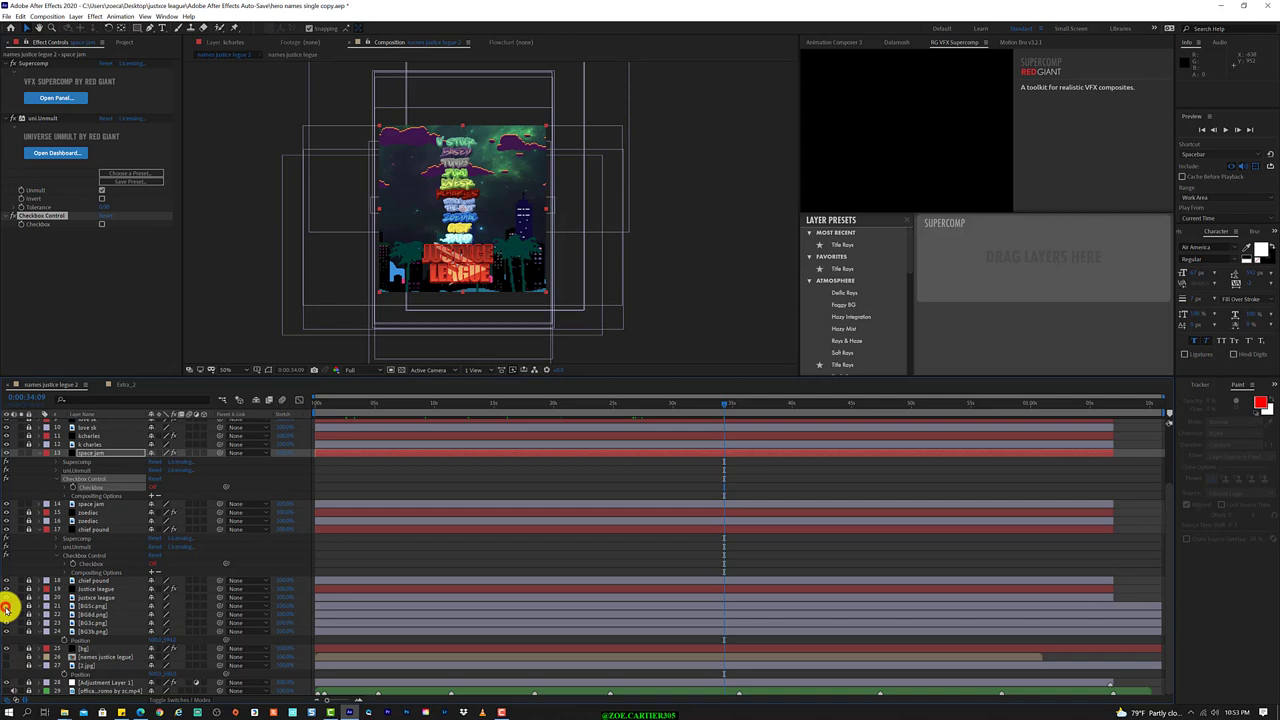
Hide and reshow the background layers to identify the purple cloud and palm-tree skyline layers.
click(6, 607)
click(6, 607)
click(6, 614)
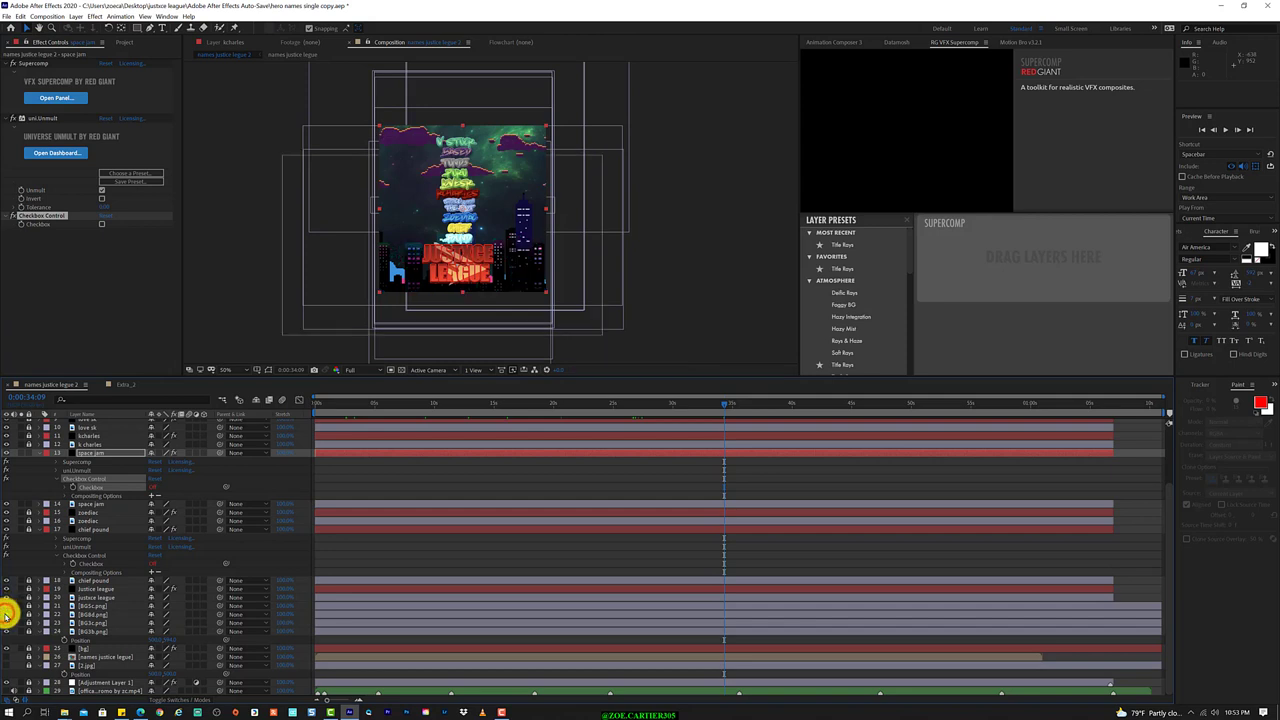
click(6, 617)
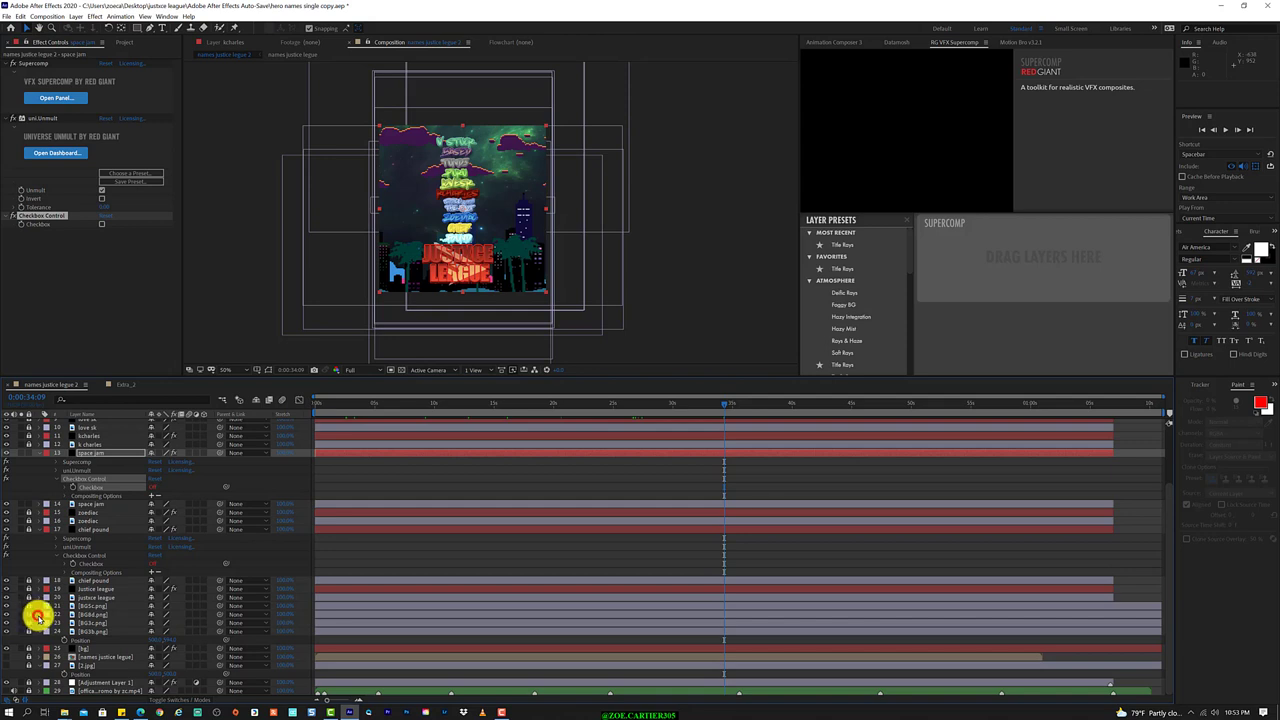
Select layer 22 after checking its loopOut("cycle") Position expression, then collapse it.
click(38, 615)
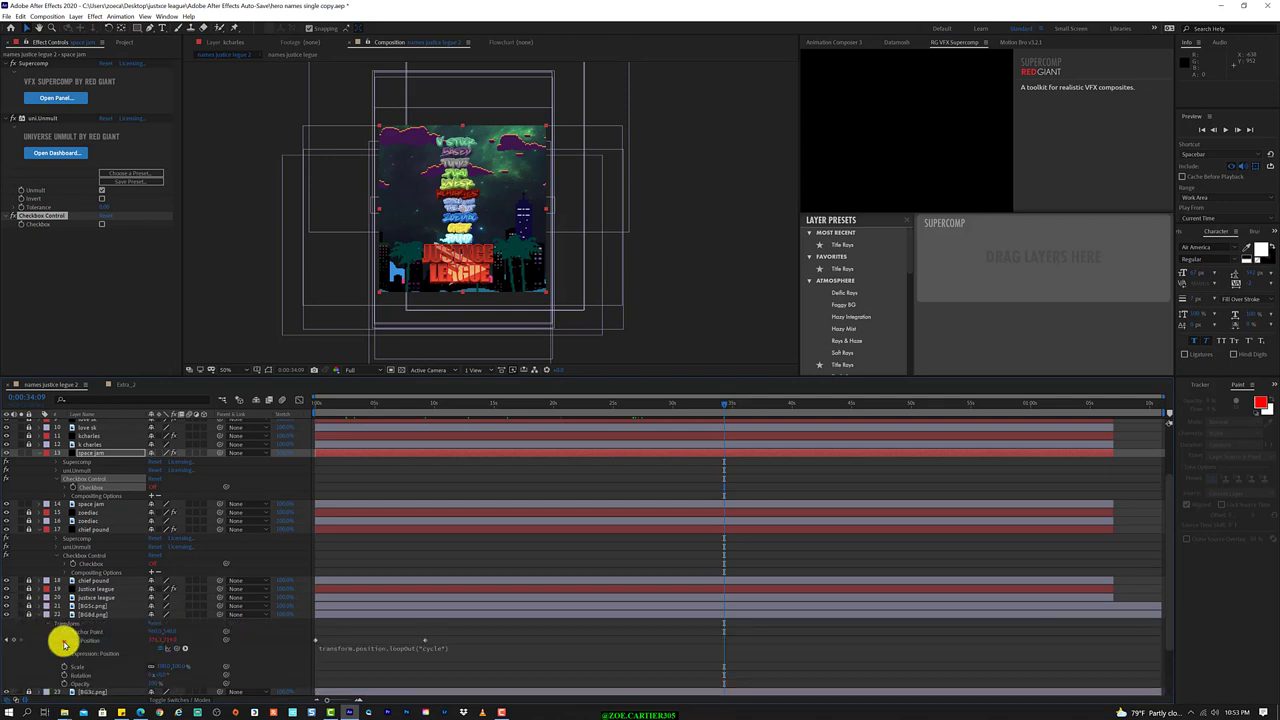
click(62, 642)
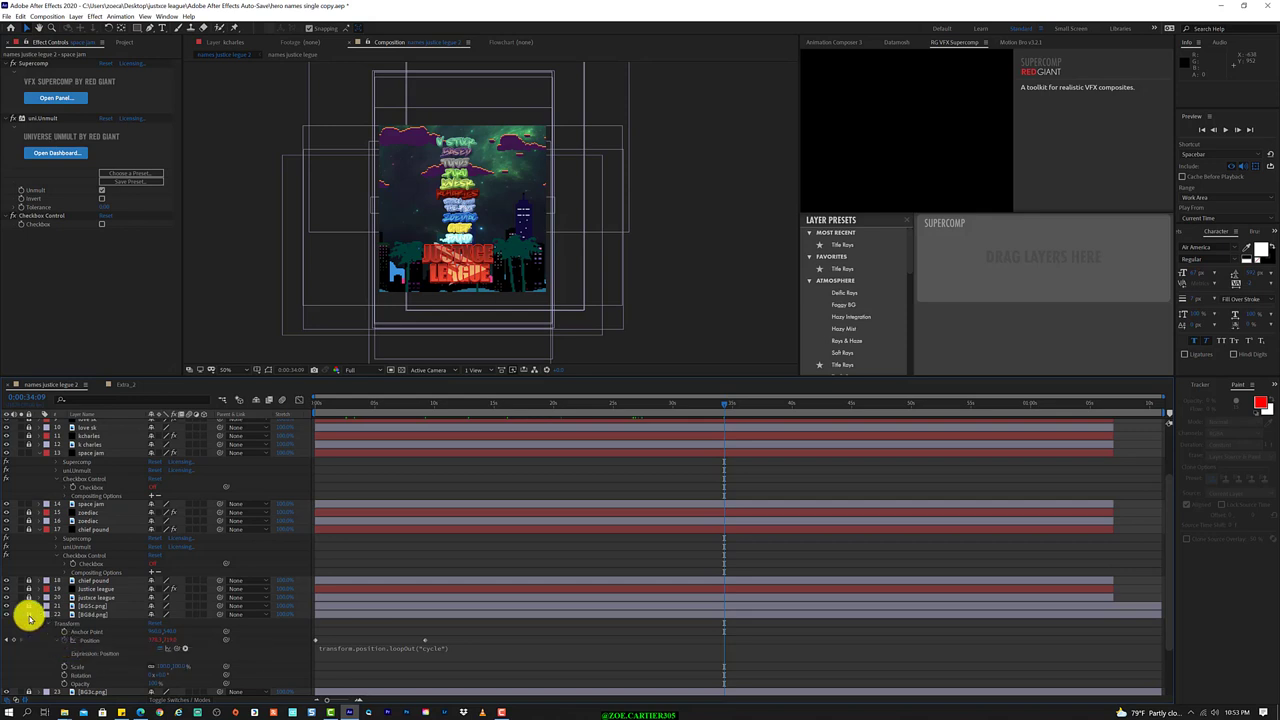
click(28, 615)
click(62, 640)
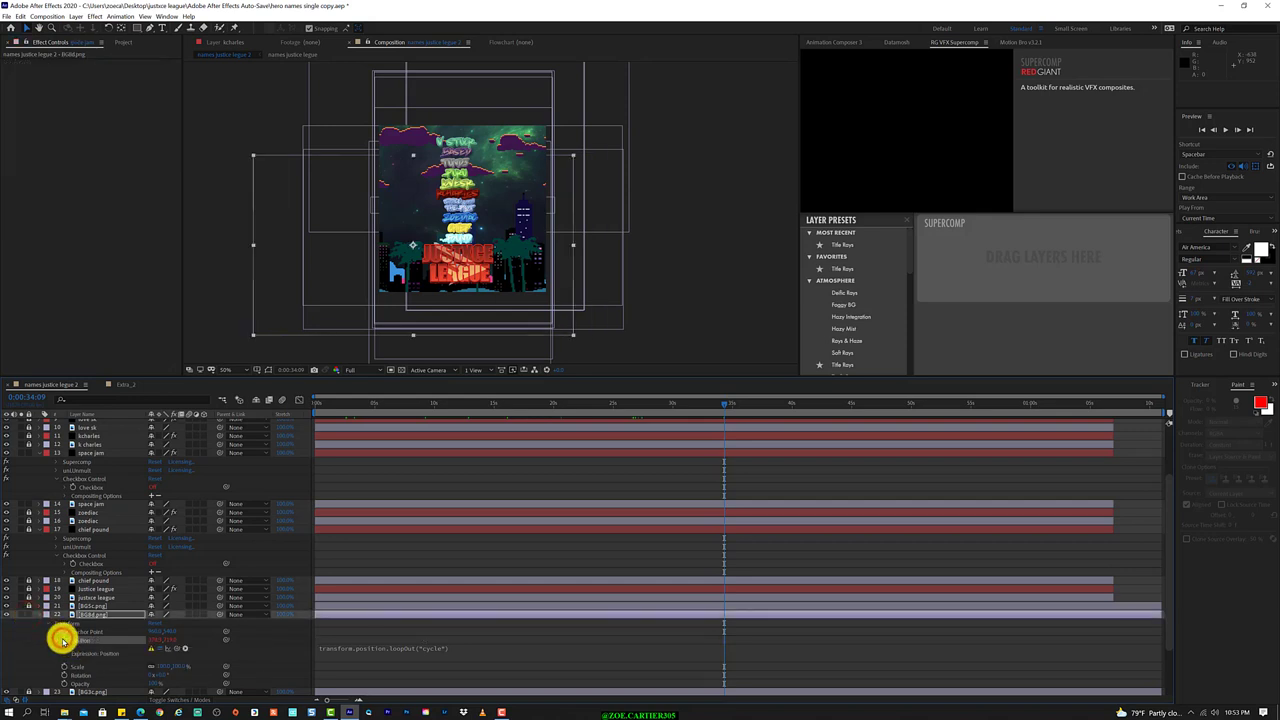
click(157, 648)
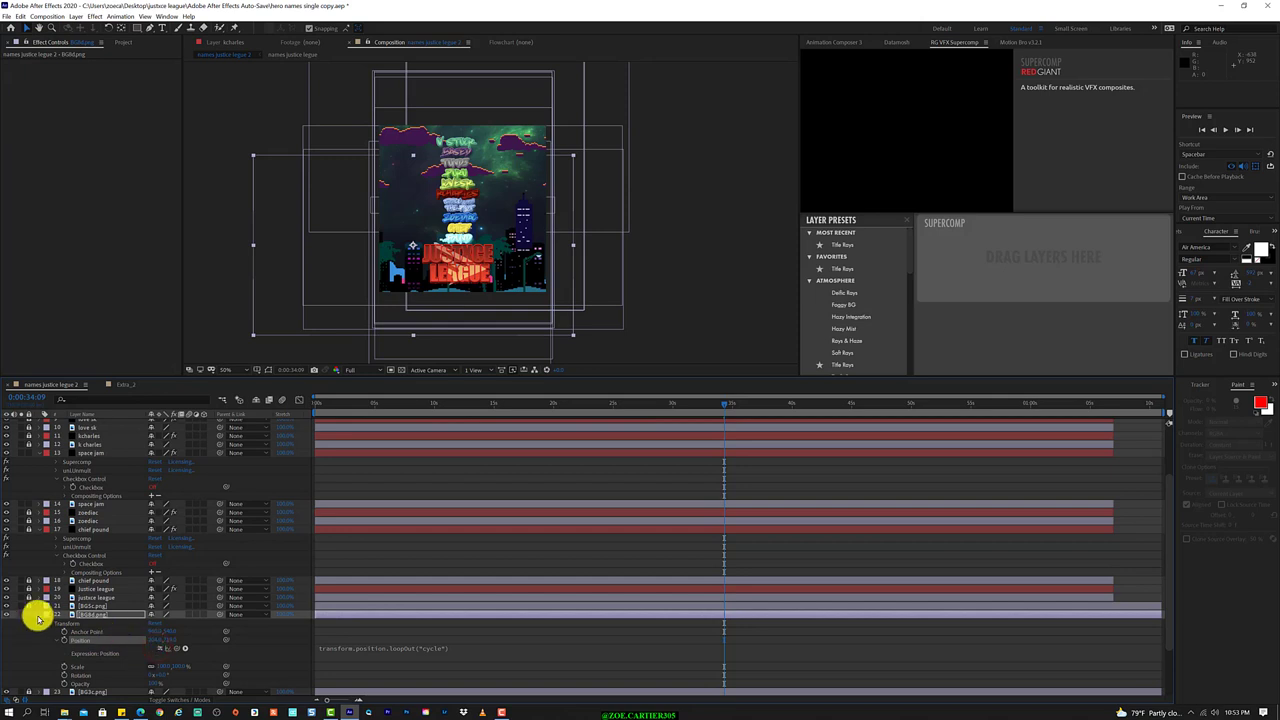
click(38, 615)
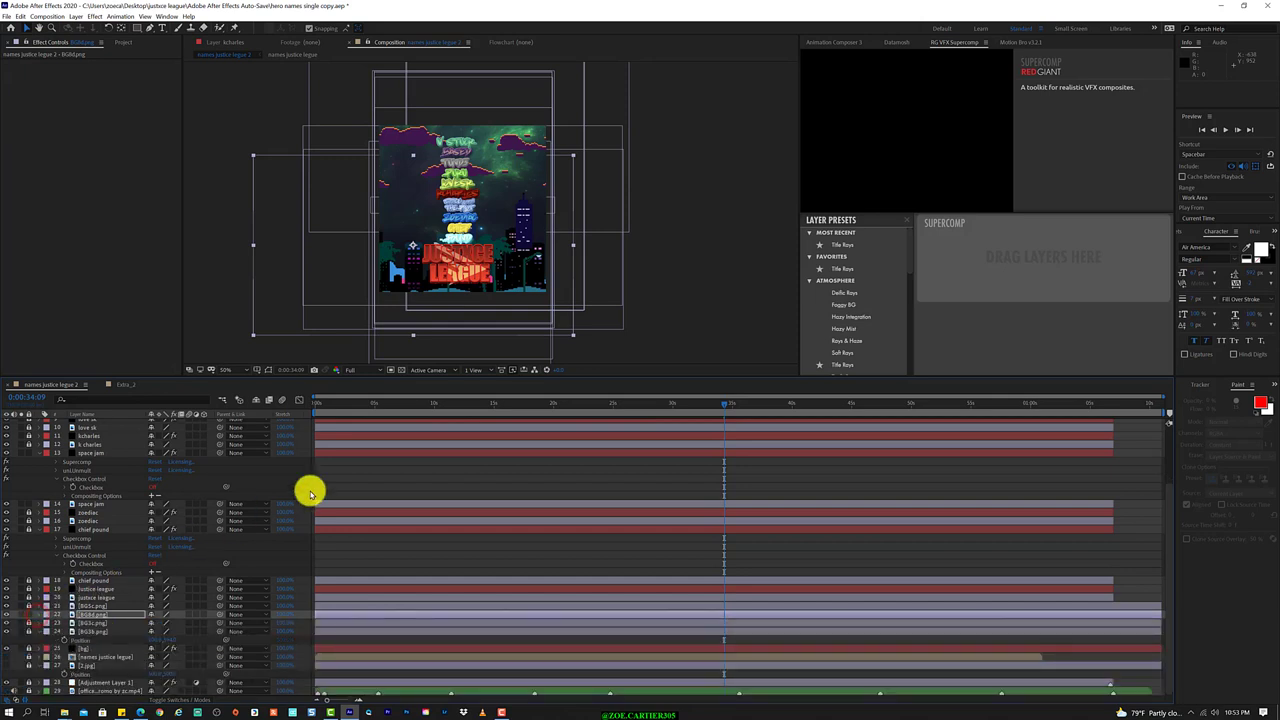
click(512, 400)
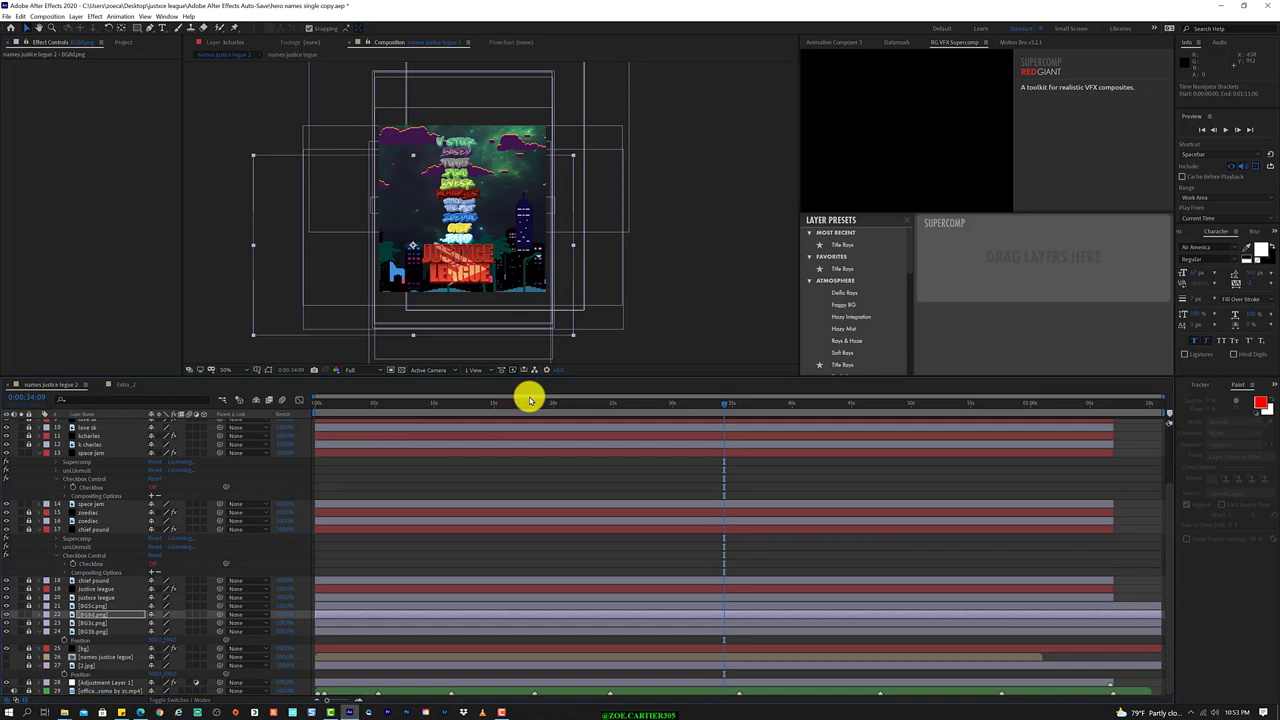
Scrub the preview to about 25 seconds and toggle the locks on layers 14 and 22.
drag(532, 401, 570, 410)
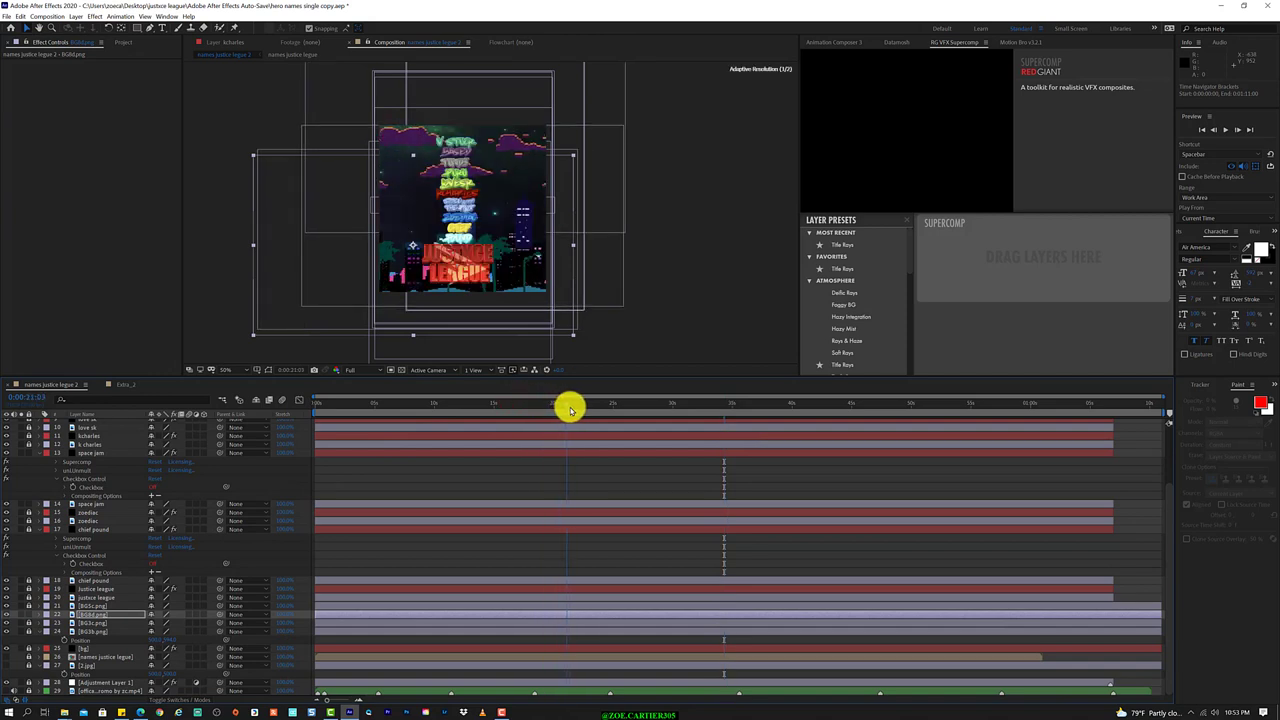
drag(570, 410, 688, 397)
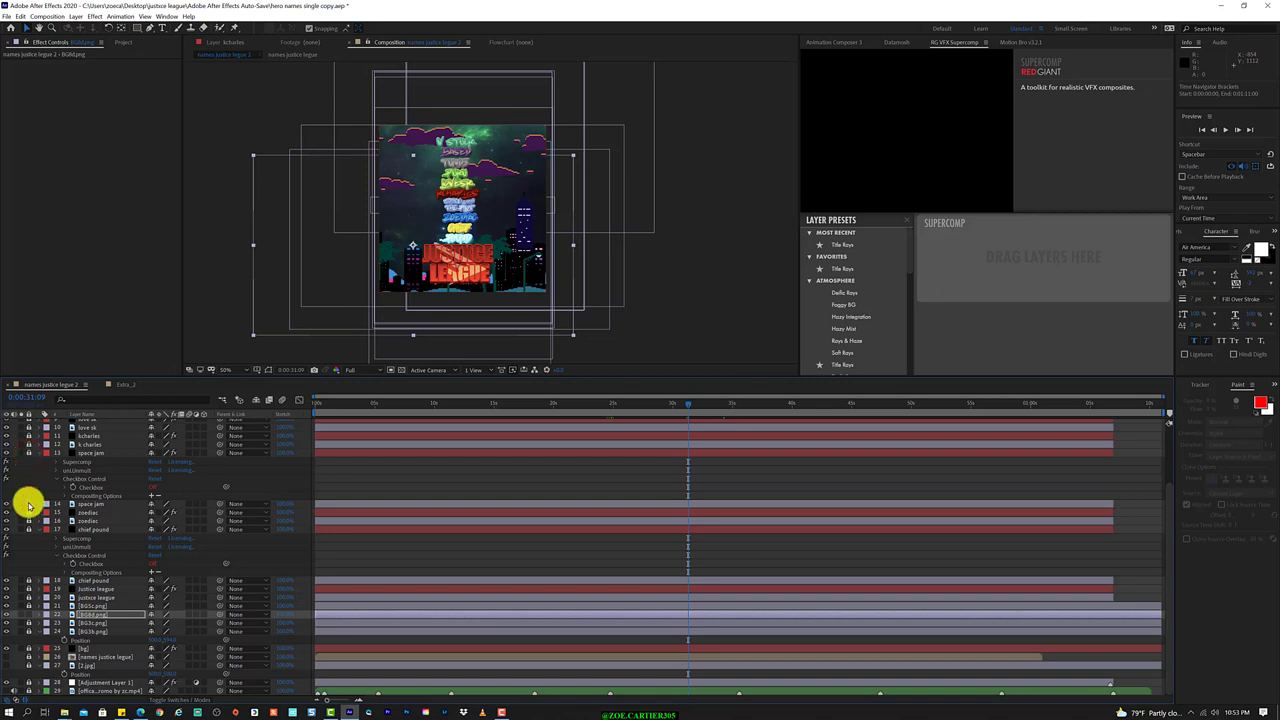
click(26, 503)
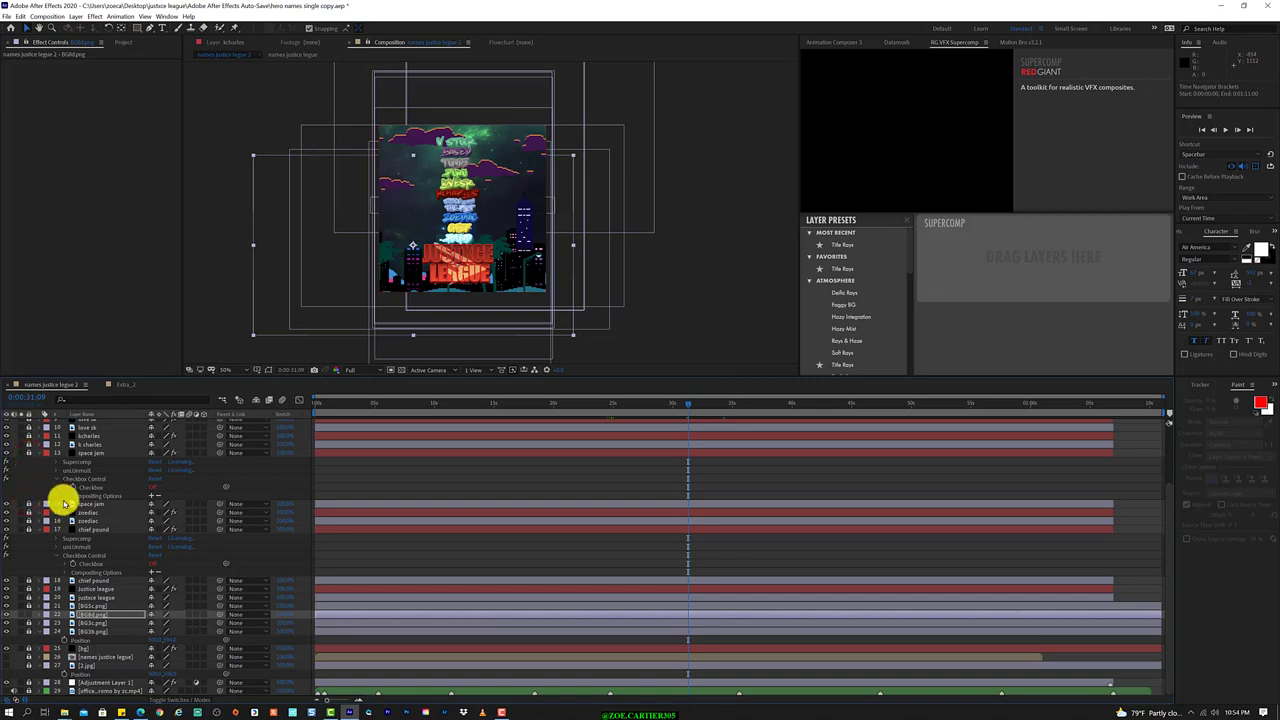
scroll(62, 503, up, 3)
scroll(62, 503, down, 3)
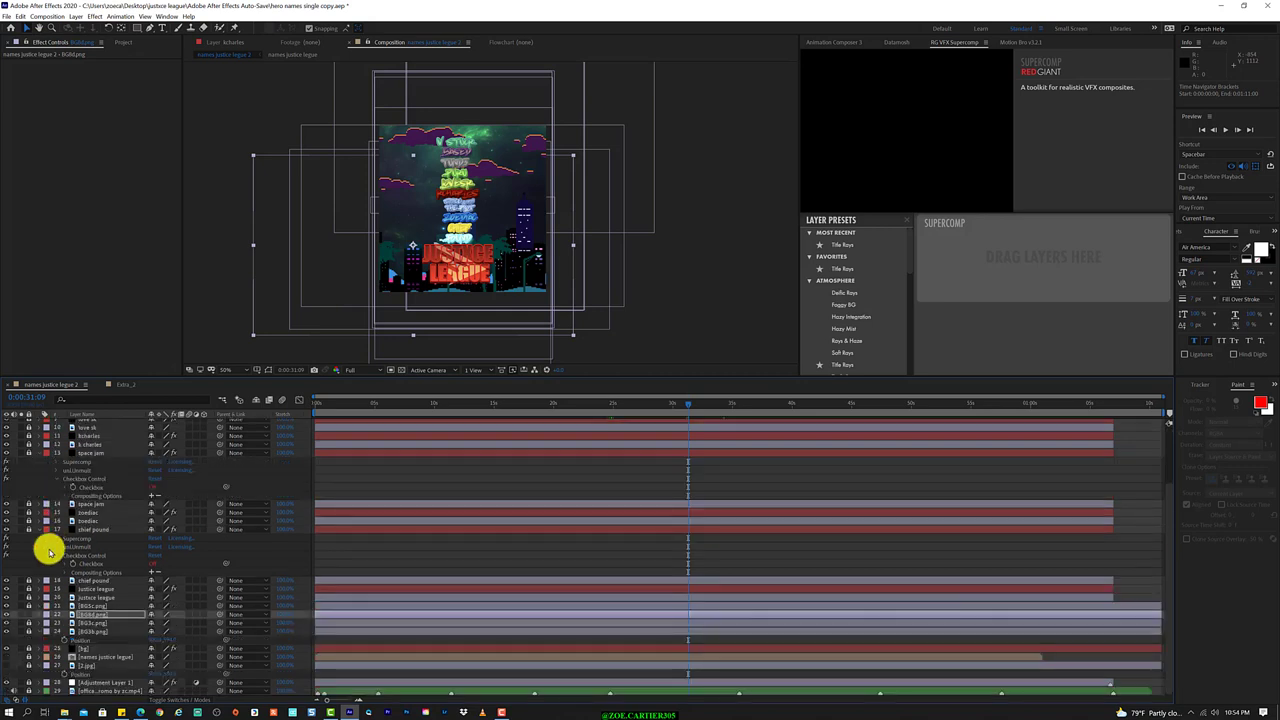
click(30, 614)
Collapse all expanded layer properties, then scrub the preview from about 14 to 16 seconds.
scroll(110, 603, up, 3)
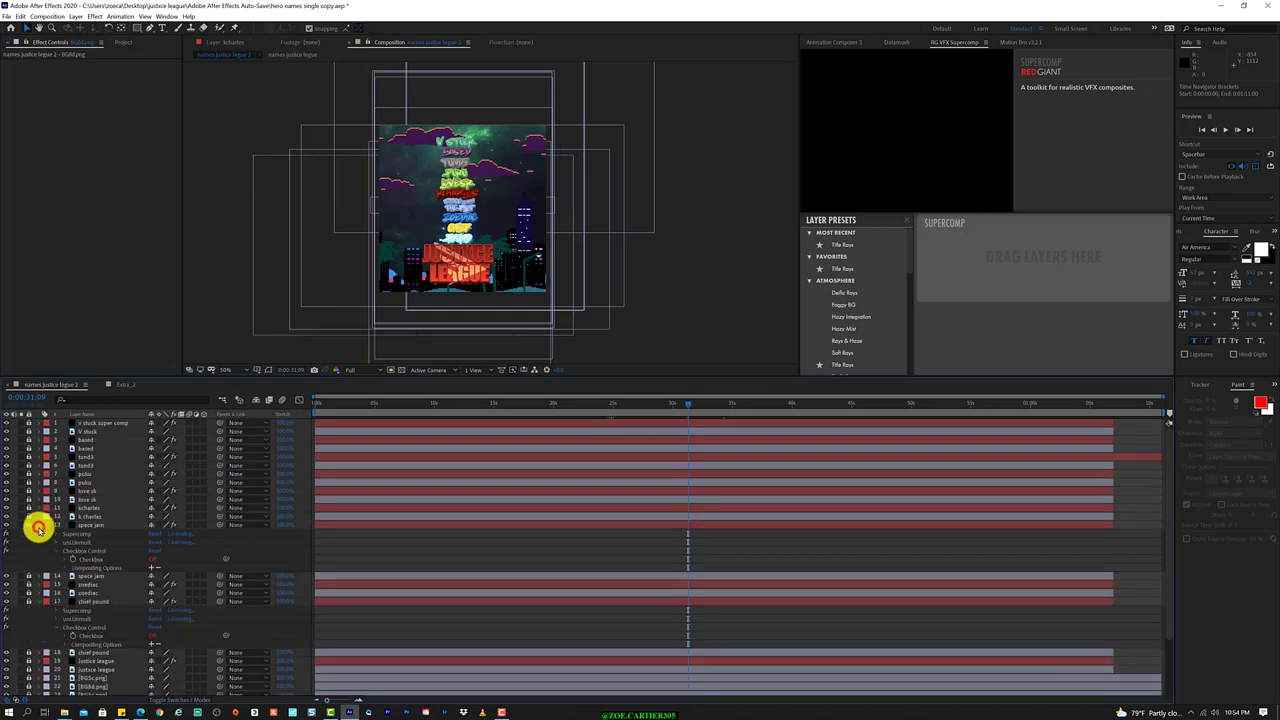
click(38, 528)
key(u)
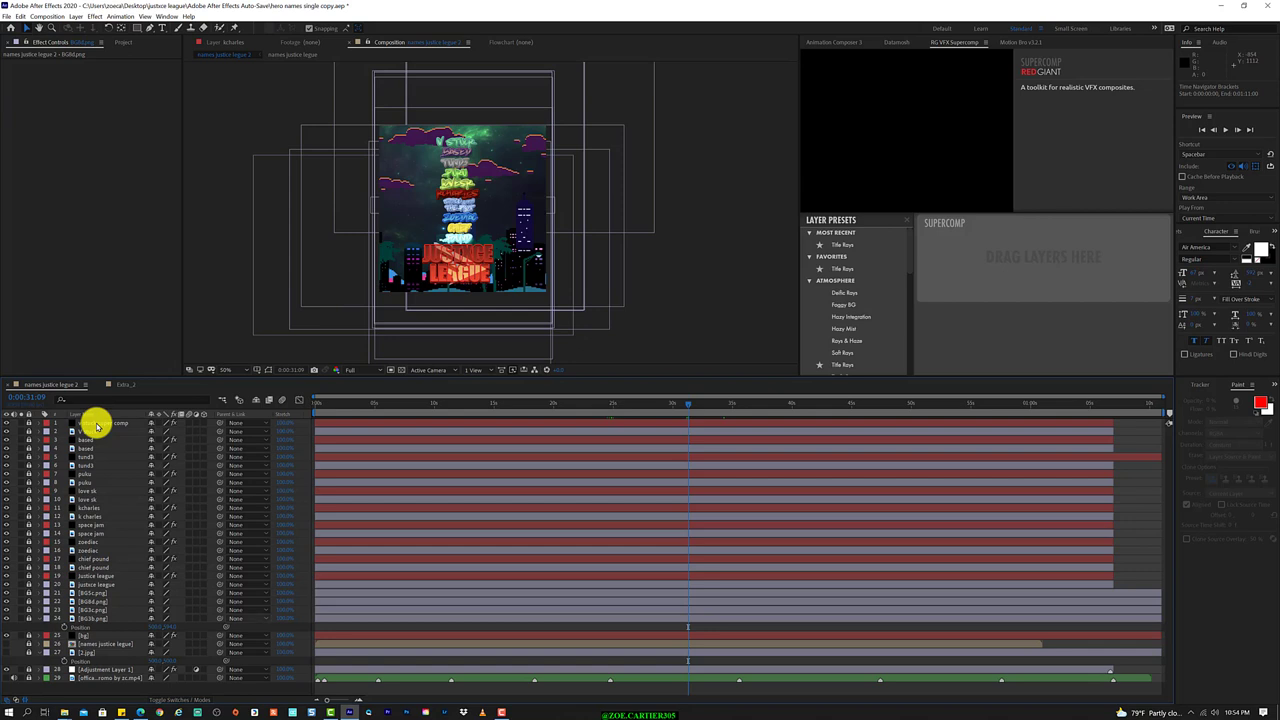
click(491, 403)
drag(491, 403, 612, 410)
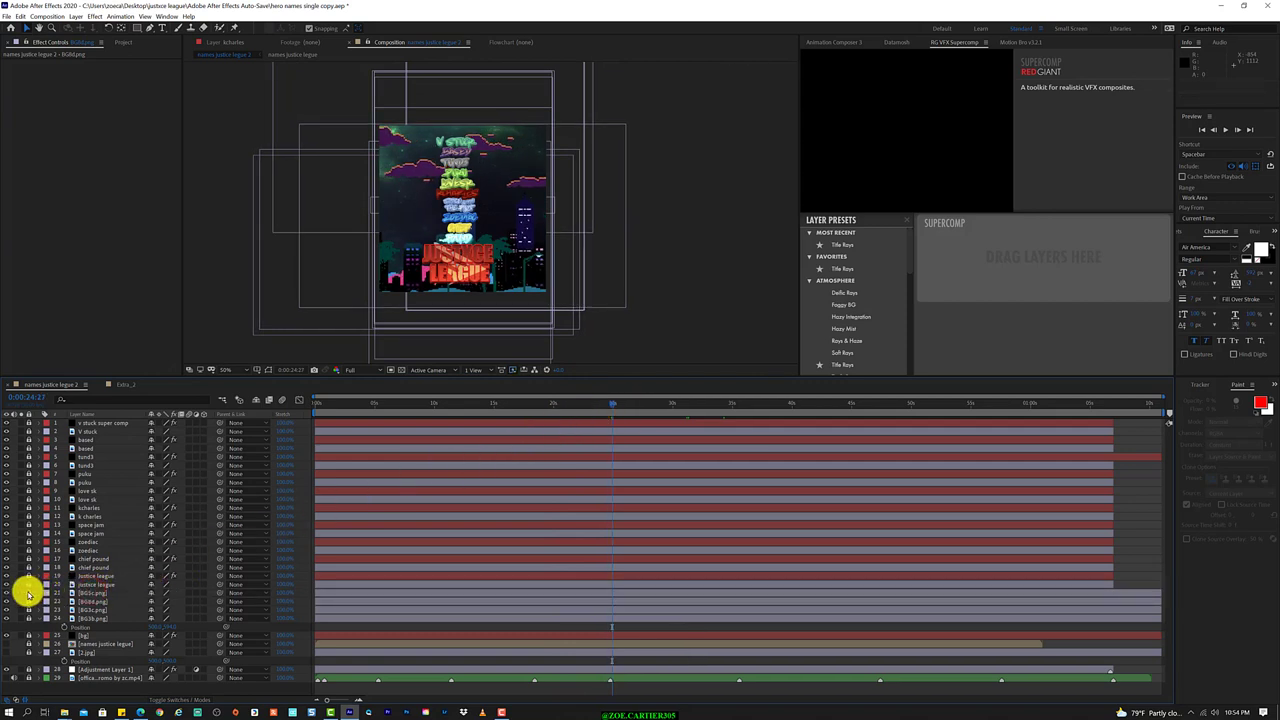
Hide and reshow background layers 21 and 22, then bring up the Effect menu.
click(27, 591)
click(6, 592)
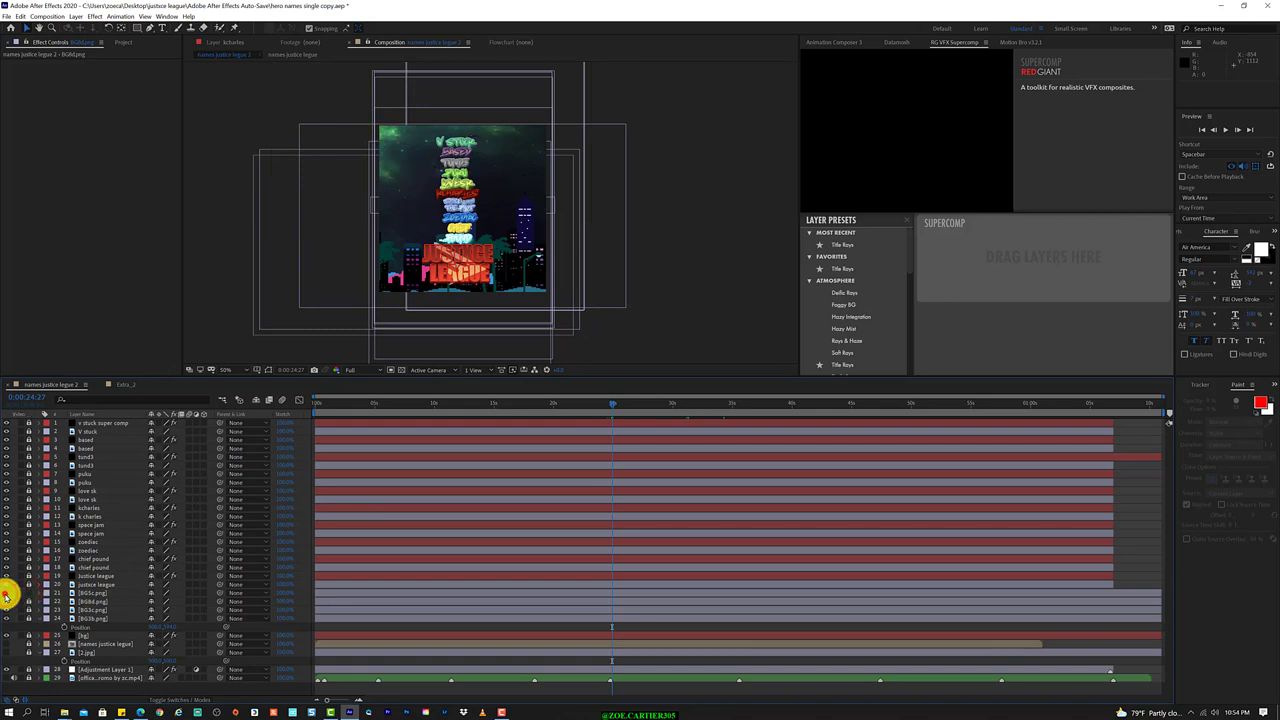
click(6, 593)
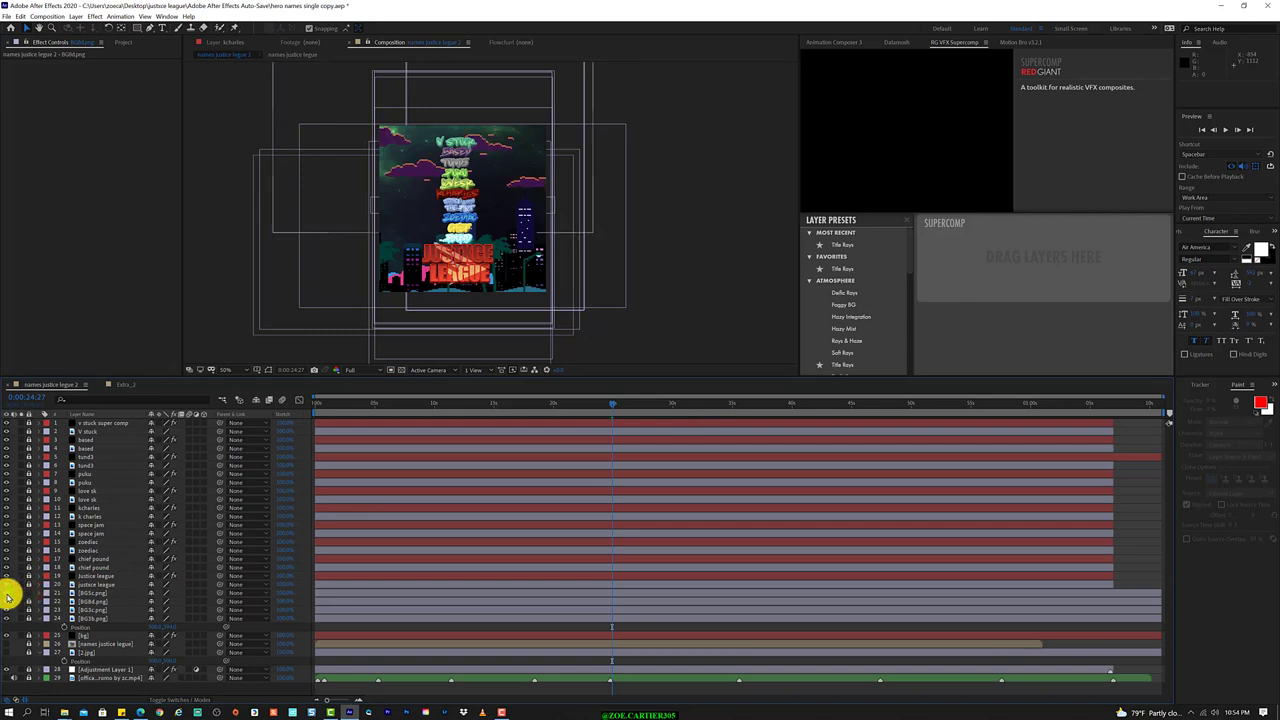
click(29, 594)
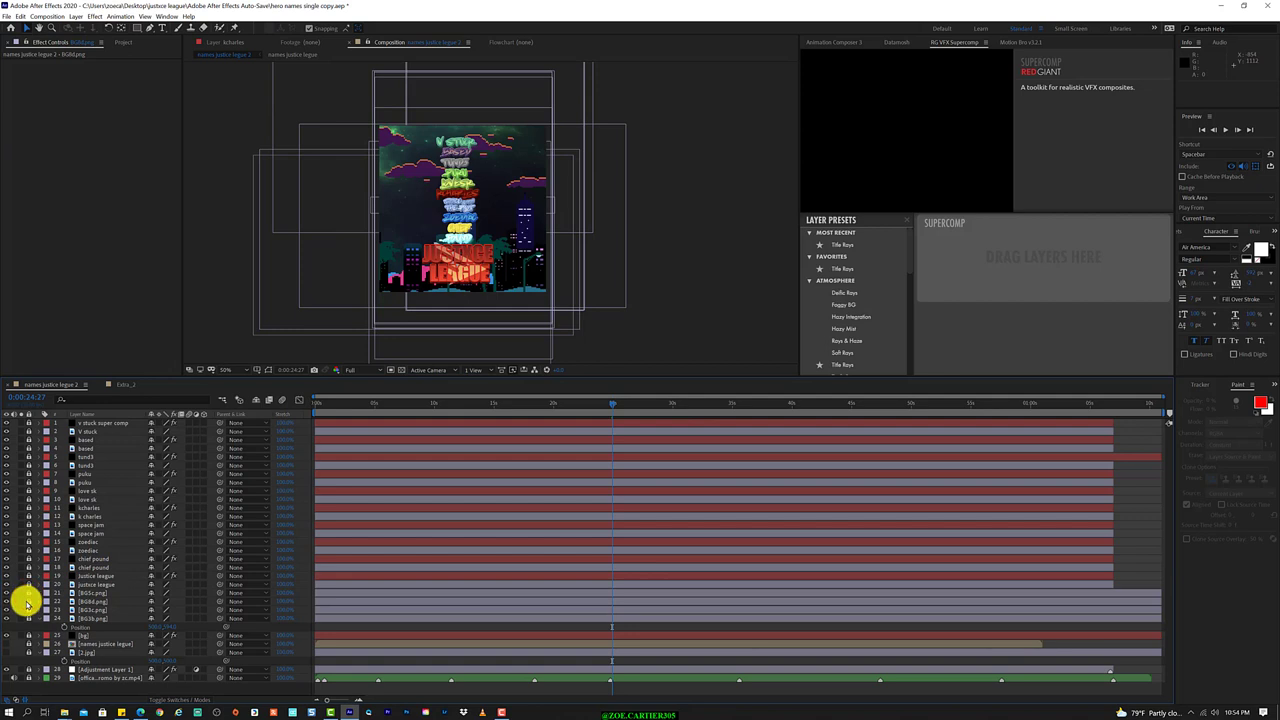
click(6, 602)
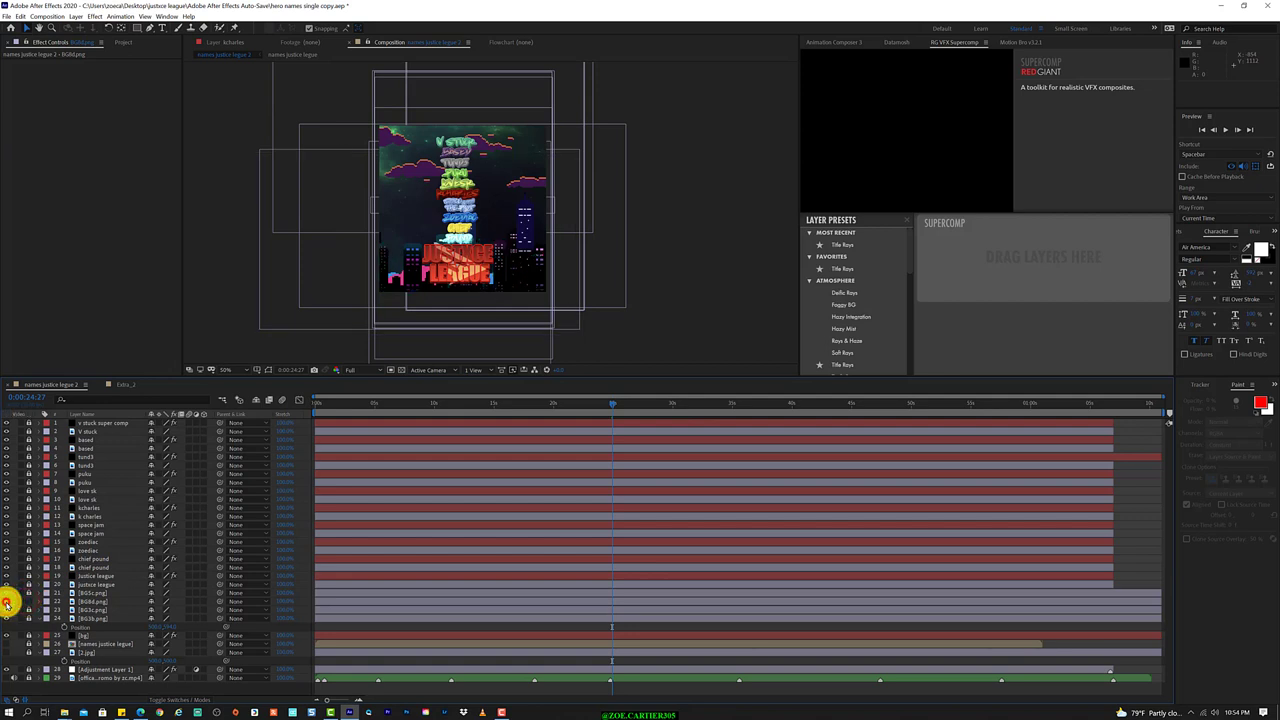
click(6, 602)
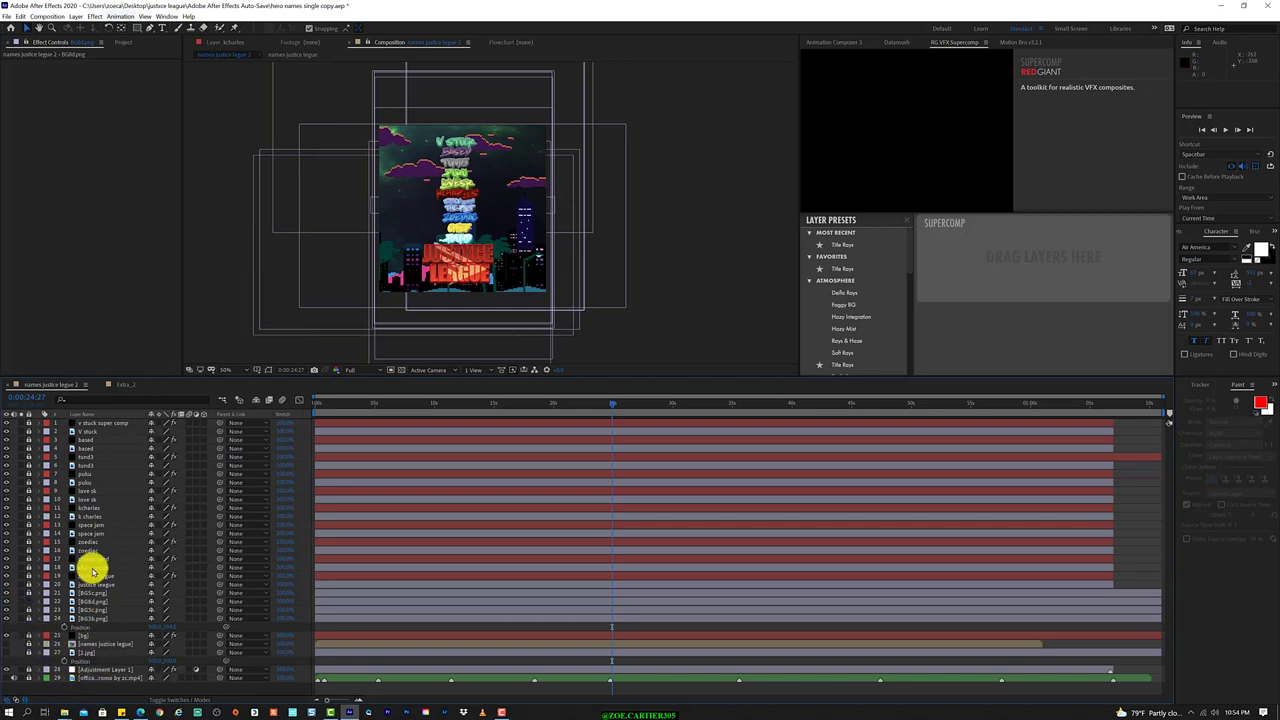
click(93, 16)
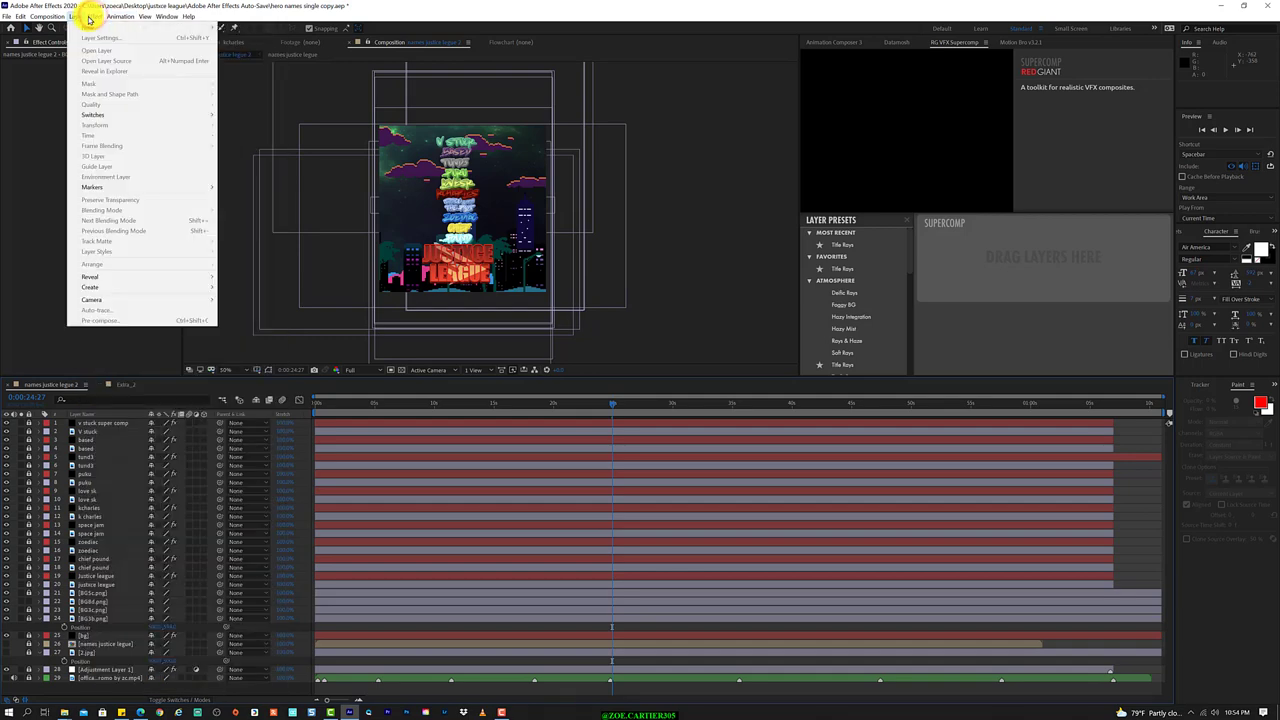
Select the layer 22 background image after dismissing the Layer menu.
click(86, 16)
click(84, 18)
click(85, 592)
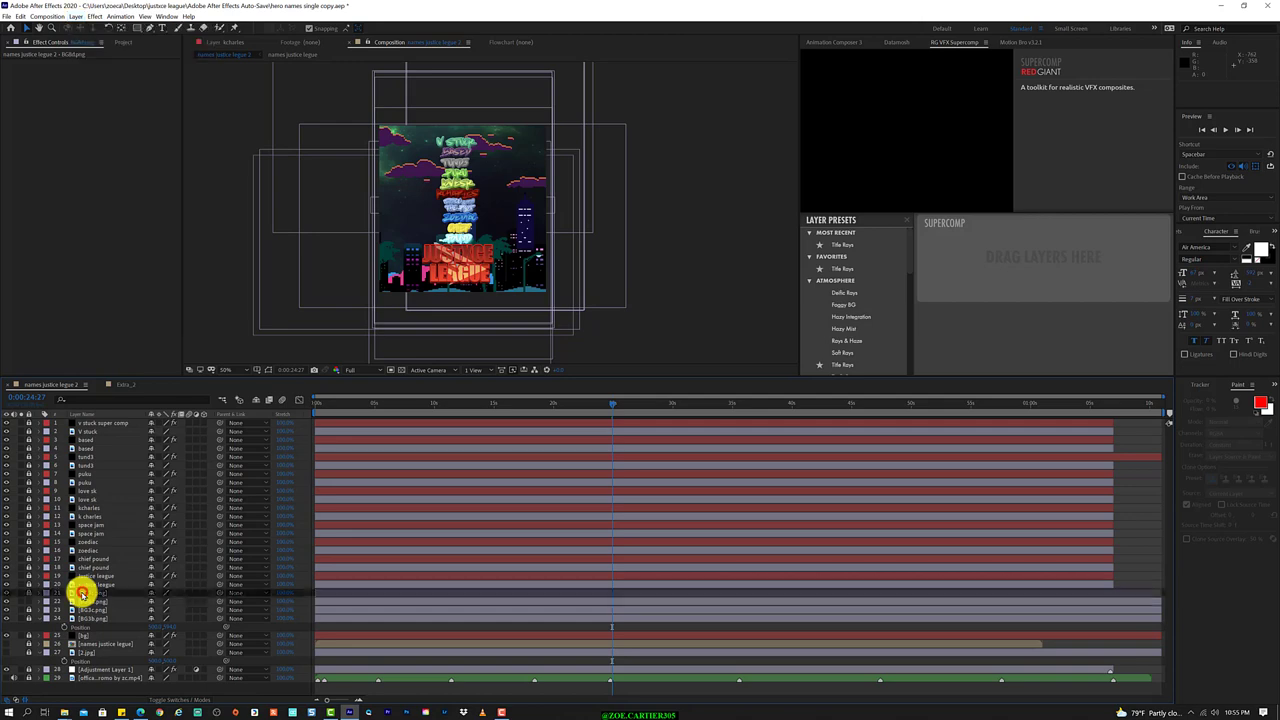
click(87, 601)
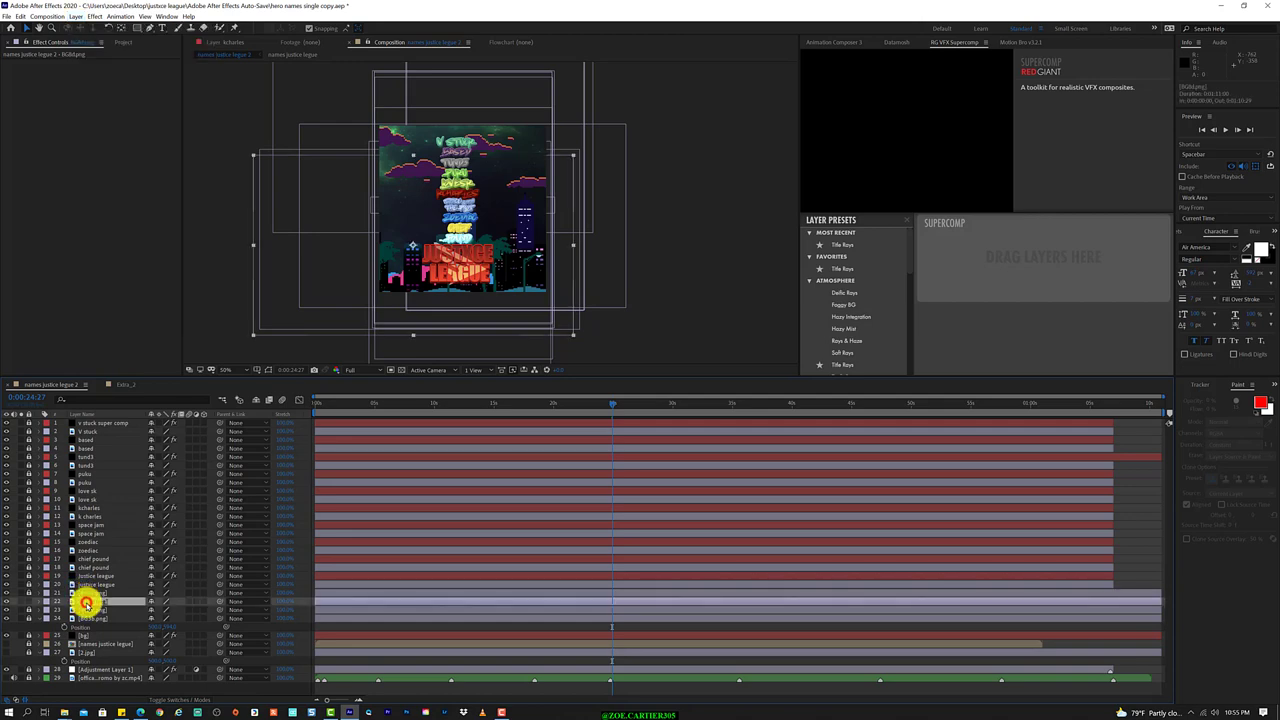
Browse the Effect menu down to RG VFX and point at Knoll Light Factory.
click(93, 16)
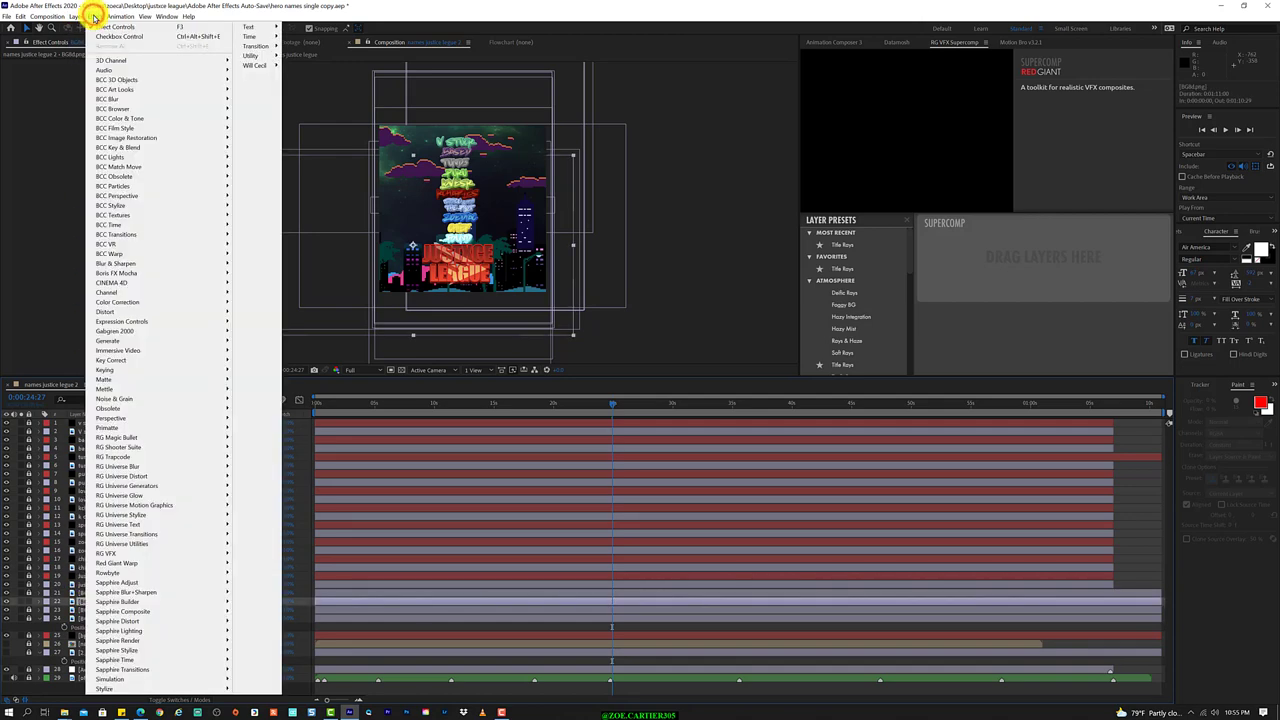
key(Down)
key(Down)
key(Down)
key(Down)
key(Down)
key(Down)
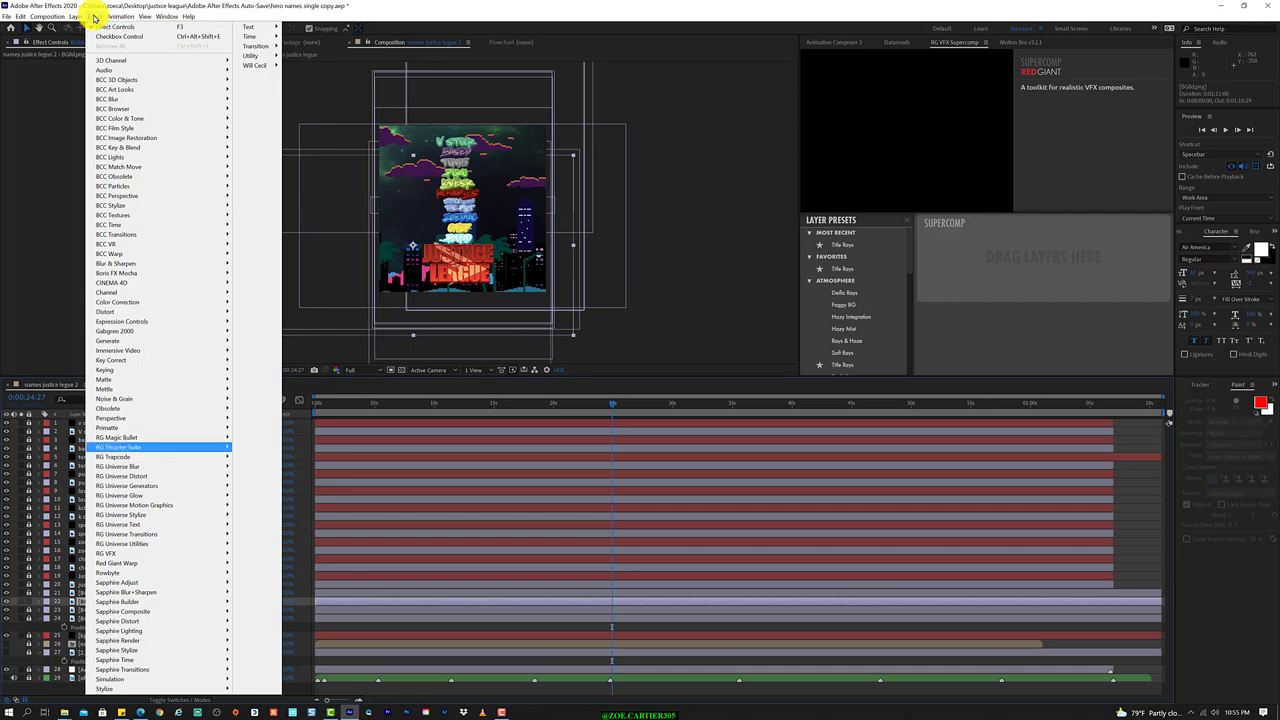
key(Down)
key(Down)
key(Down)
key(Down)
key(Down)
key(Down)
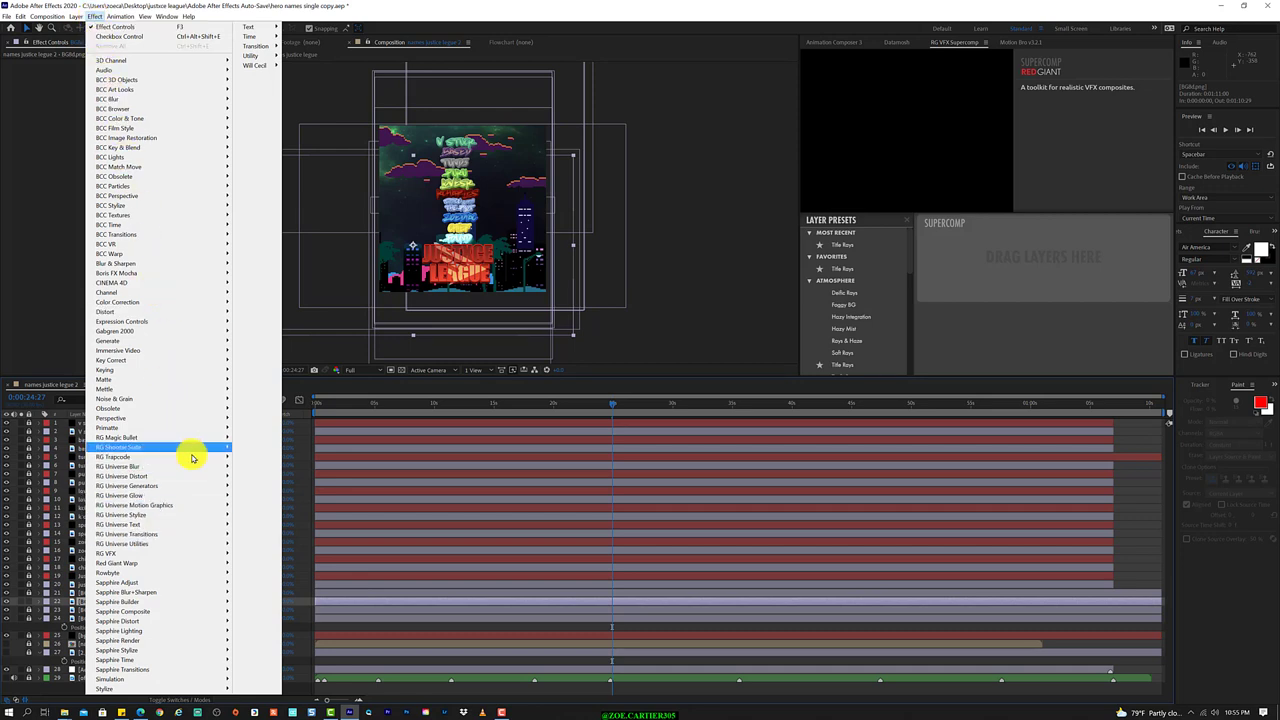
mouse_move(193, 457)
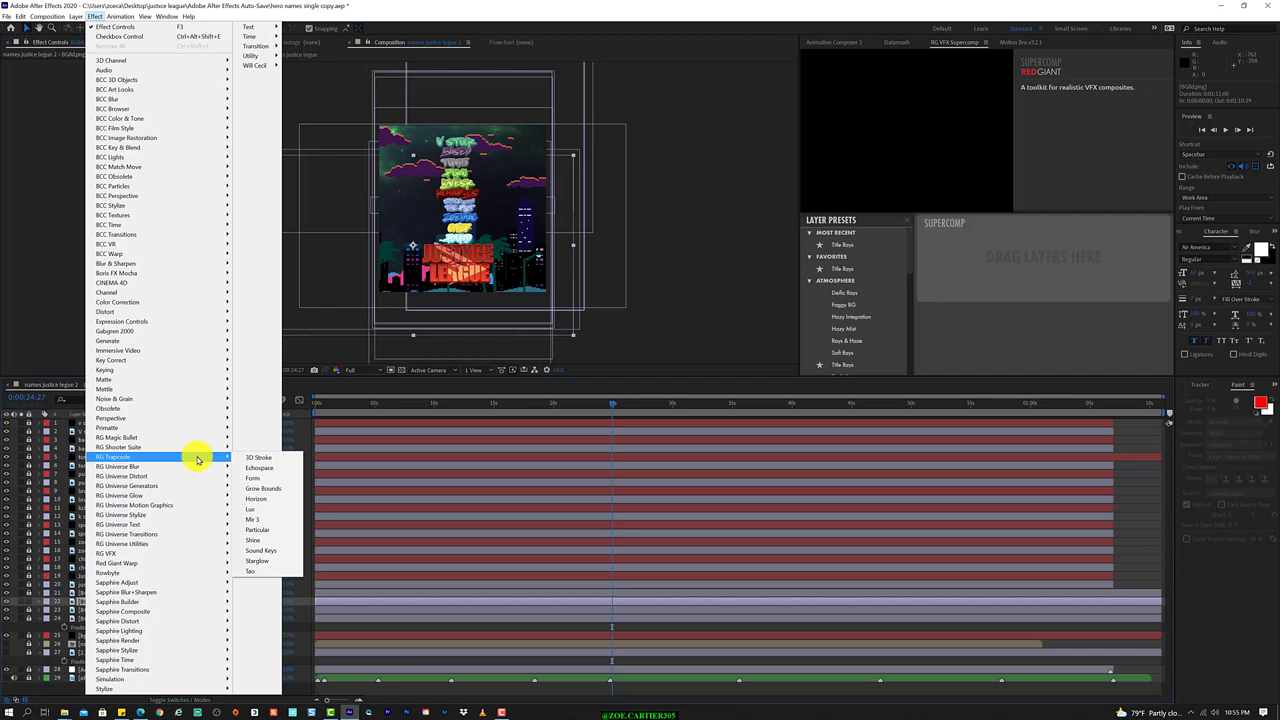
key(Down)
key(Down)
key(Down)
key(Down)
key(Down)
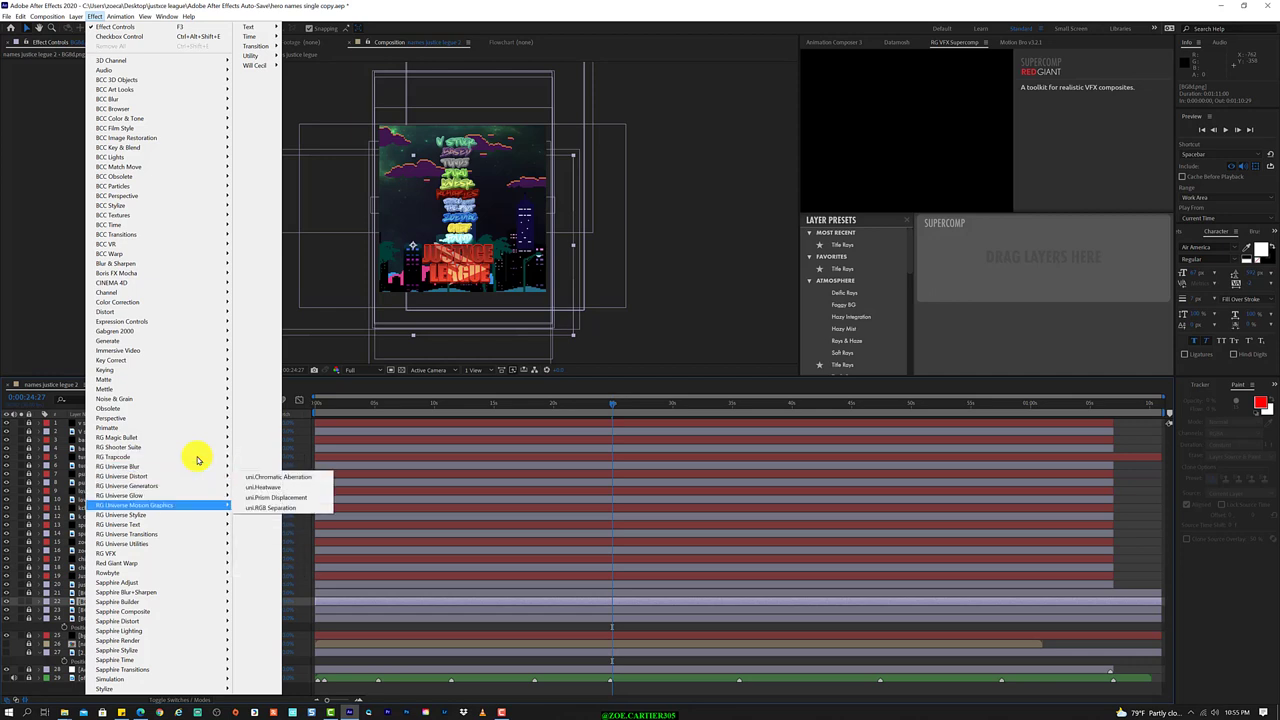
mouse_move(186, 555)
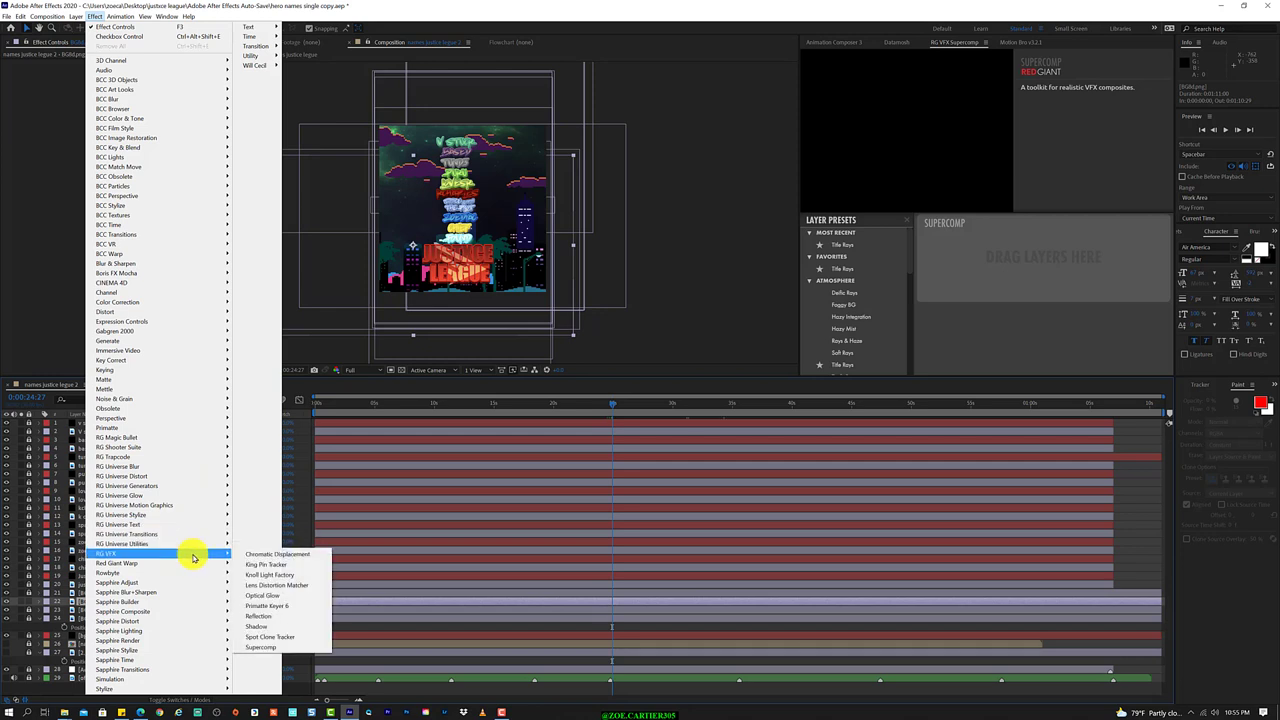
Apply Knoll Light Factory to BG4d.png and reposition the layer in the Composition viewer.
click(300, 576)
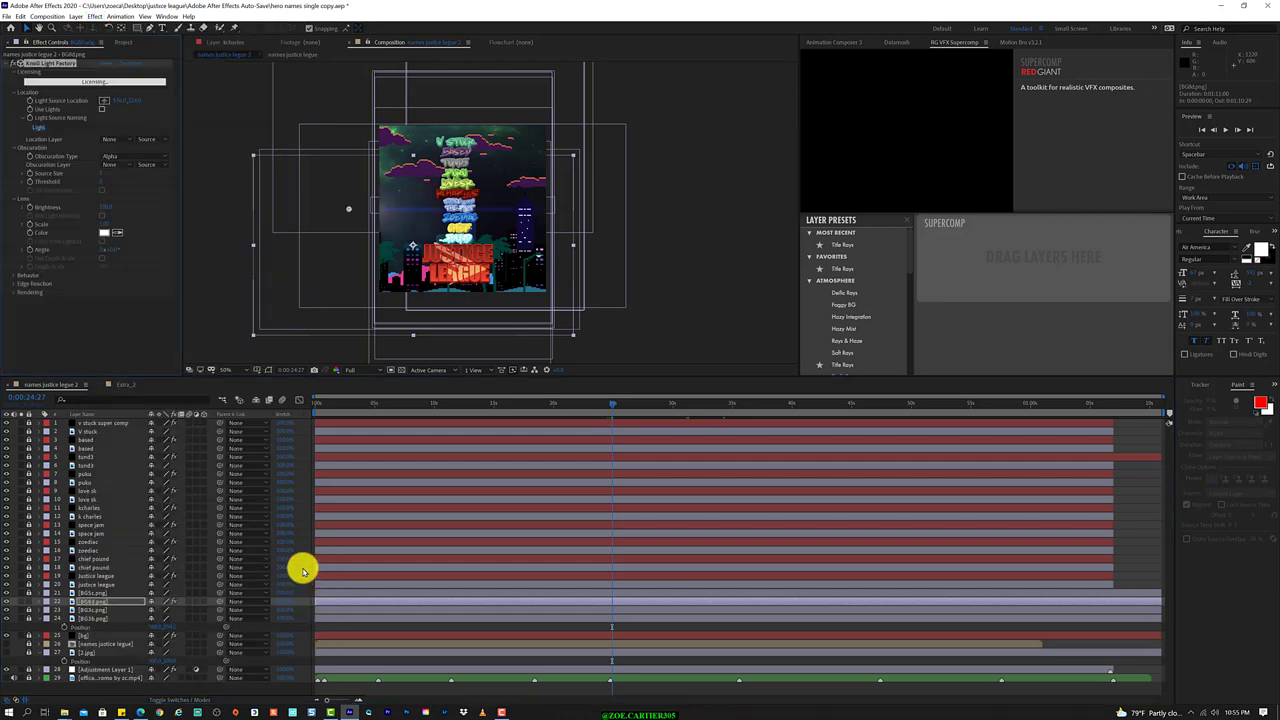
drag(385, 211, 433, 226)
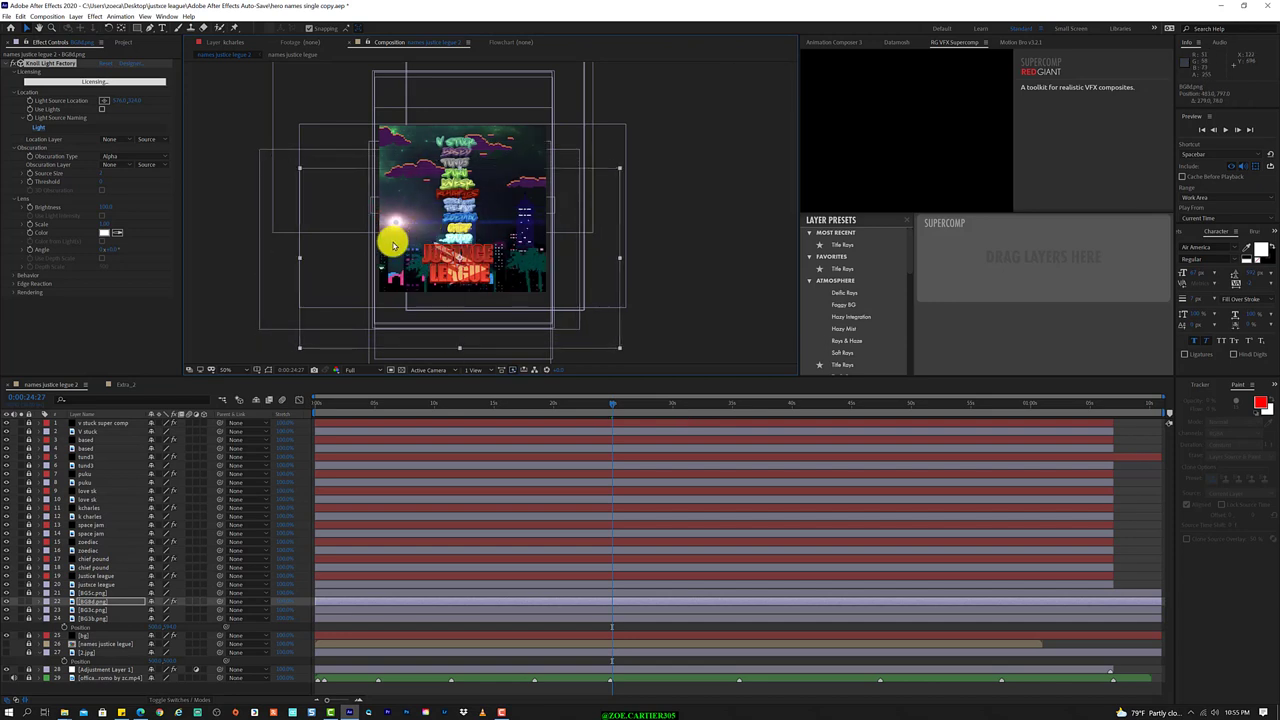
mouse_move(393, 244)
mouse_down()
mouse_move(349, 211)
mouse_move(537, 261)
mouse_up()
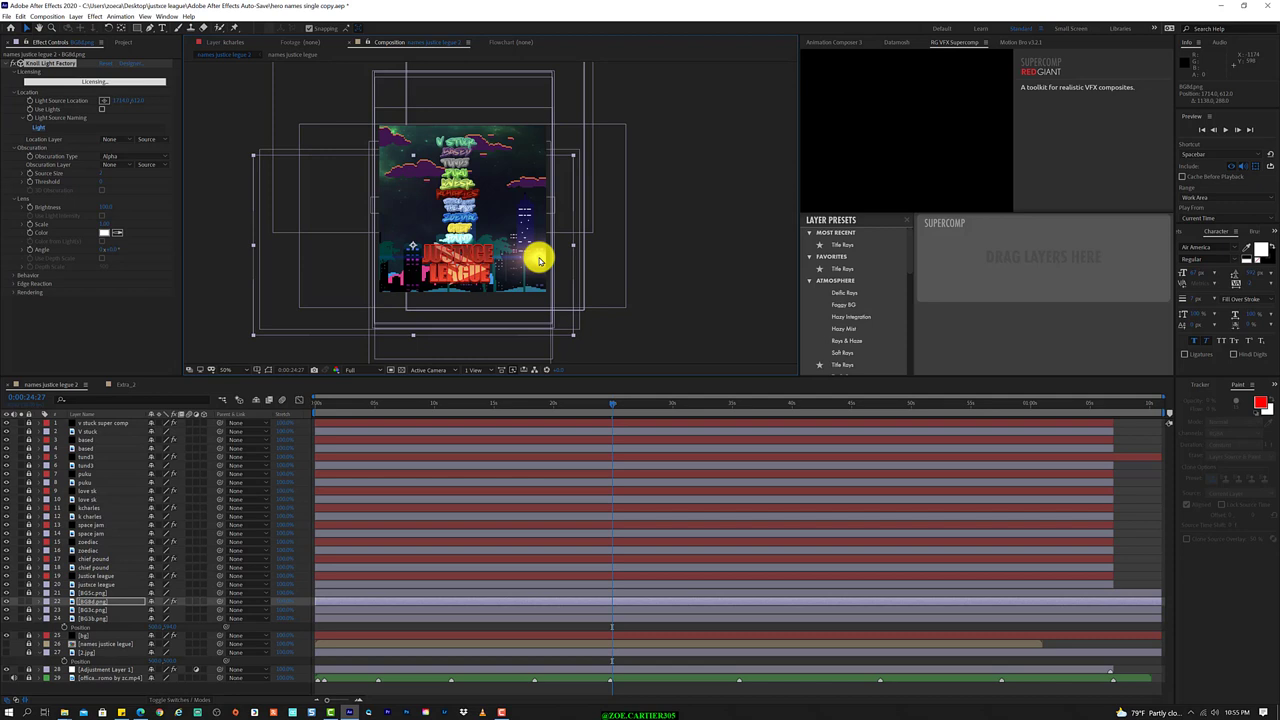
click(119, 139)
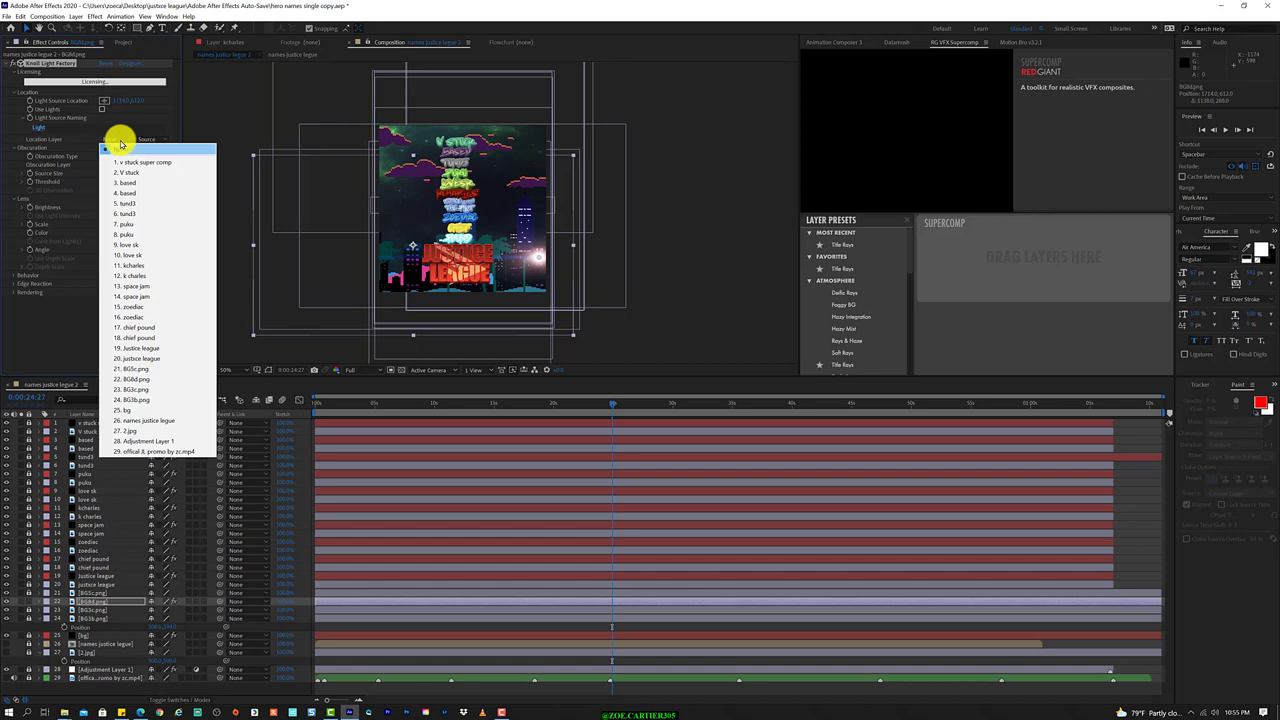
Set Location Layer to layer 22 and scrub the Light Source Location values.
click(162, 379)
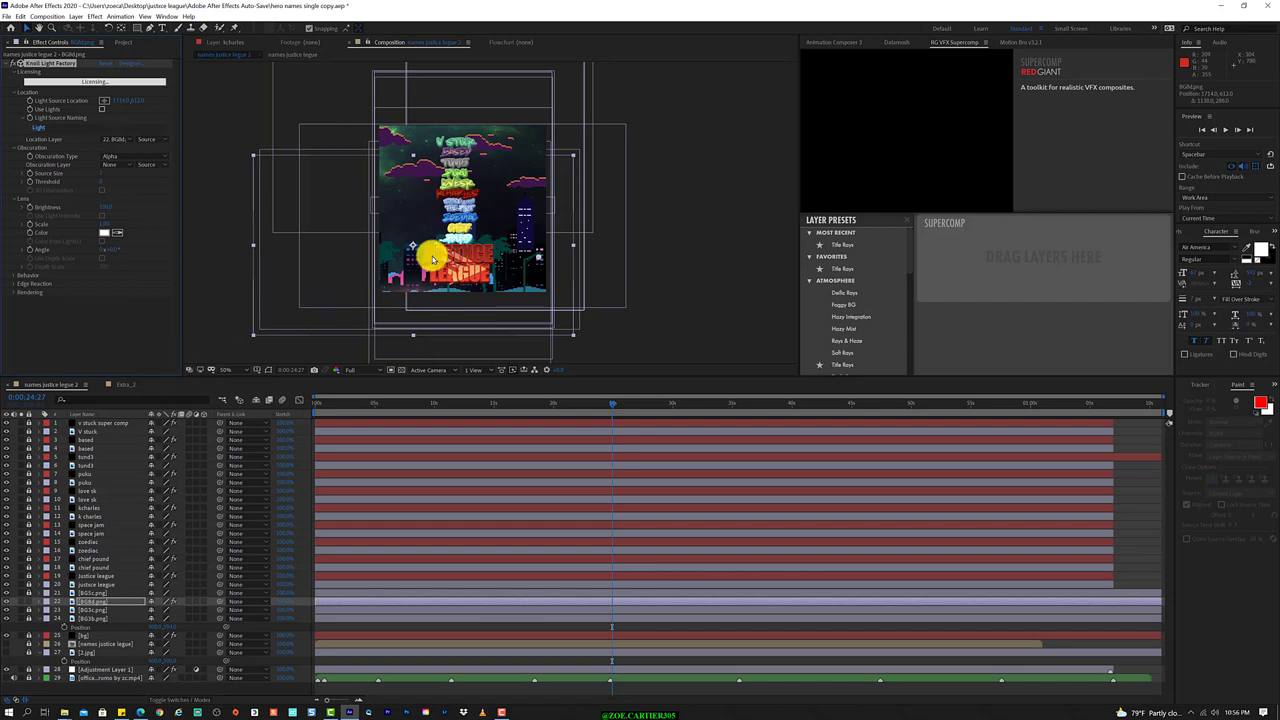
scroll(433, 259, up, 2)
scroll(433, 259, down, 5)
scroll(433, 259, down, 1)
scroll(433, 259, up, 3)
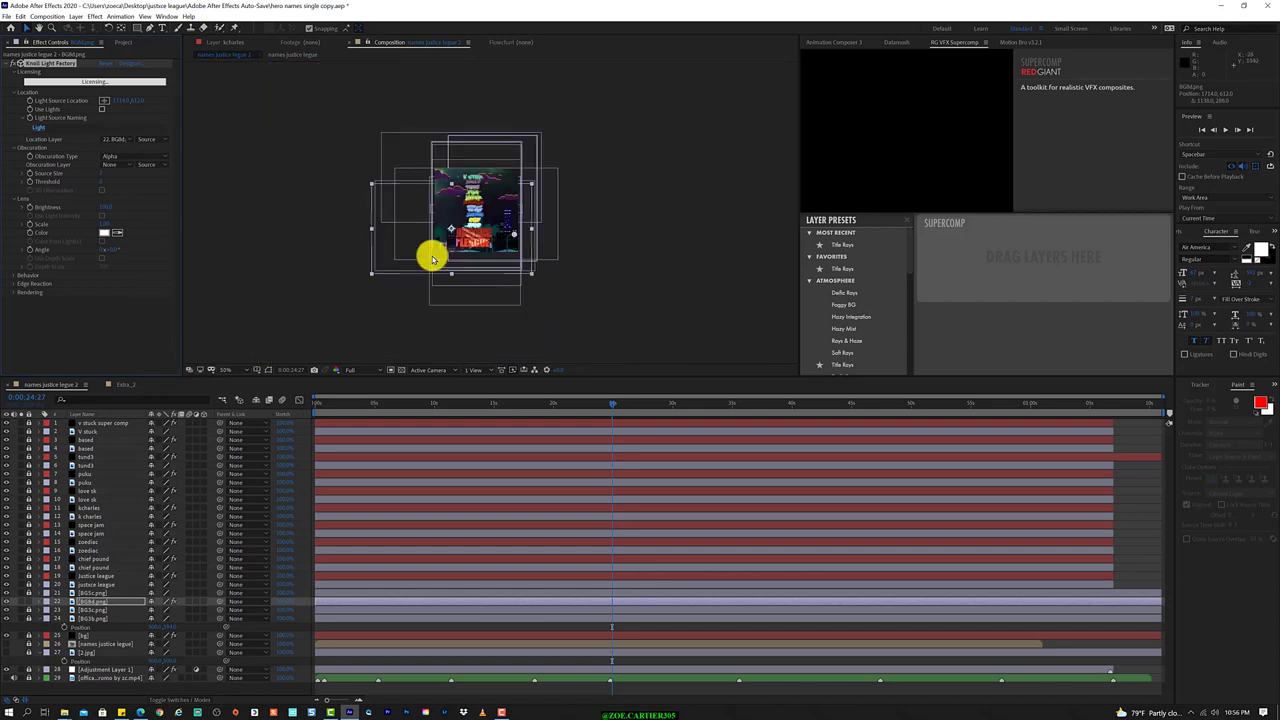
scroll(433, 259, up, 2)
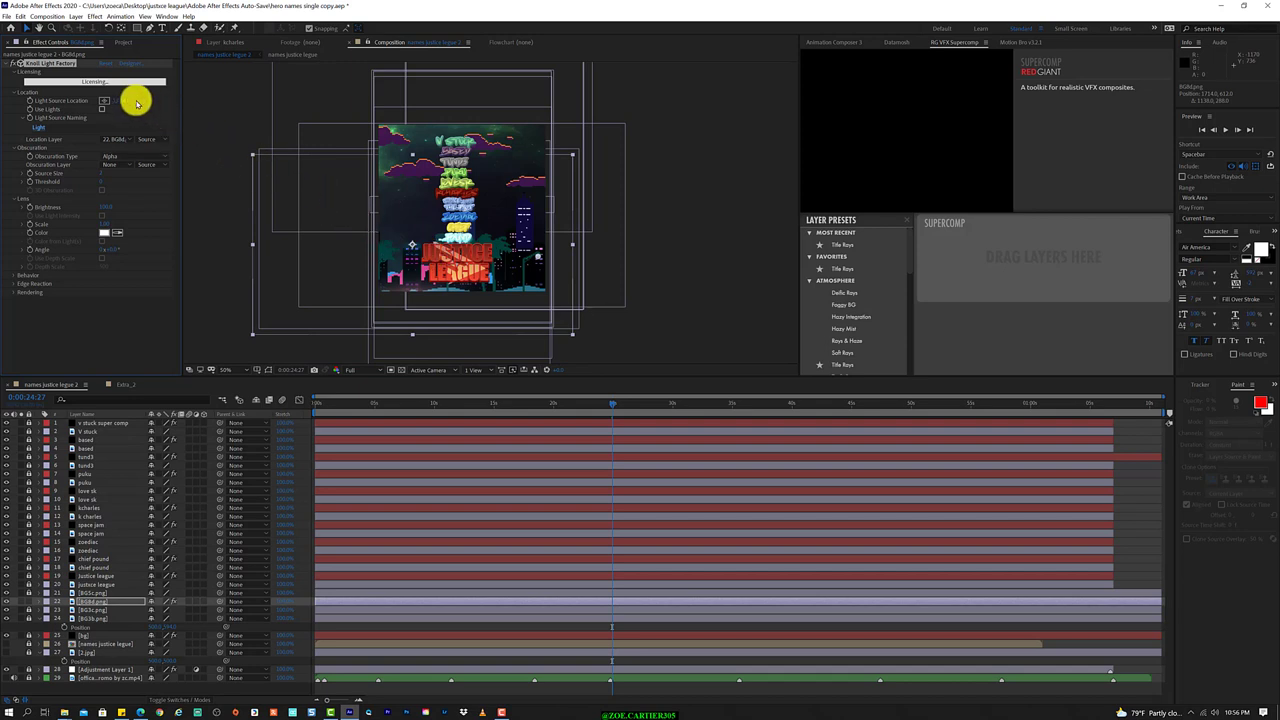
mouse_move(134, 101)
mouse_down()
mouse_move(163, 98)
mouse_move(16, 110)
mouse_move(114, 94)
mouse_move(192, 115)
mouse_move(128, 133)
mouse_up()
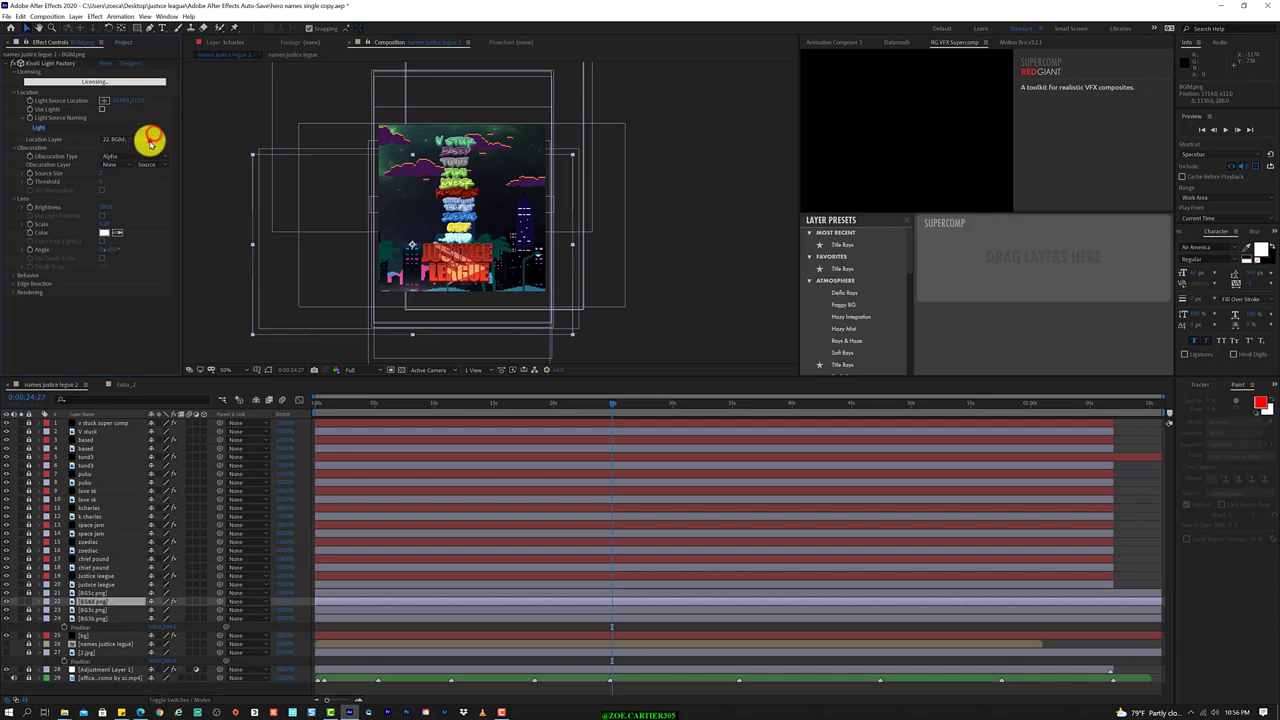
click(152, 139)
click(145, 123)
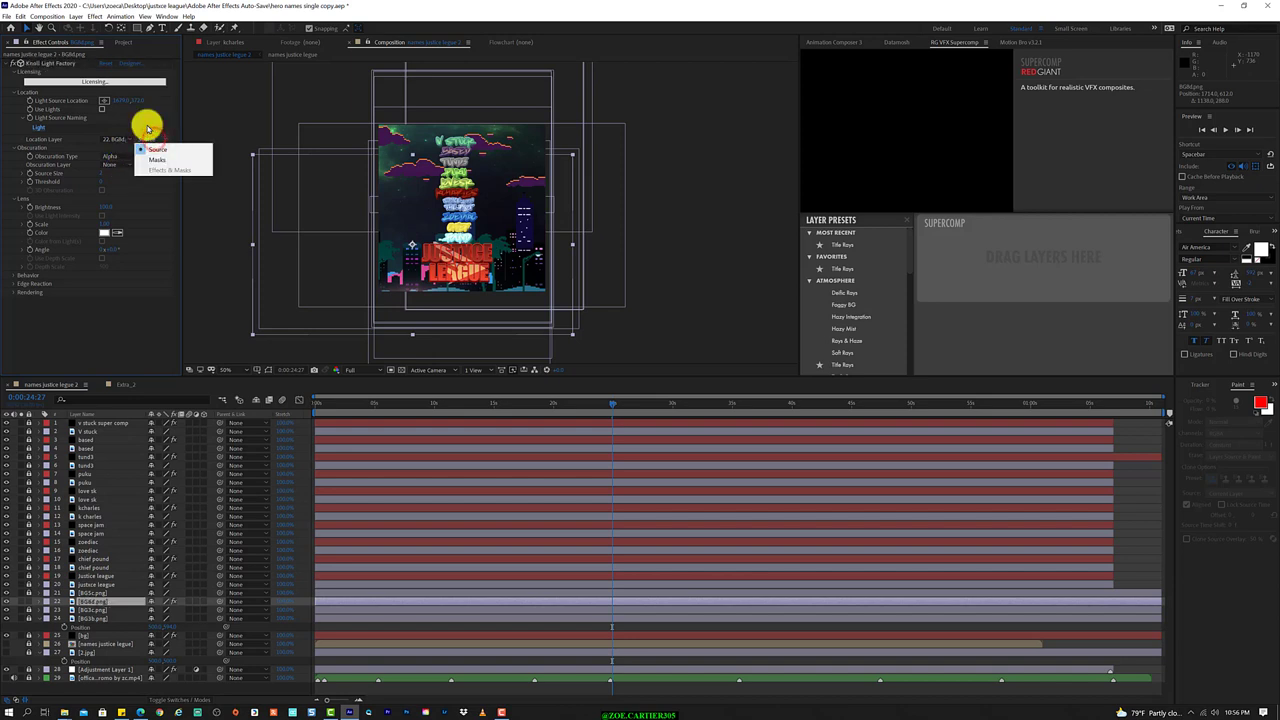
click(148, 124)
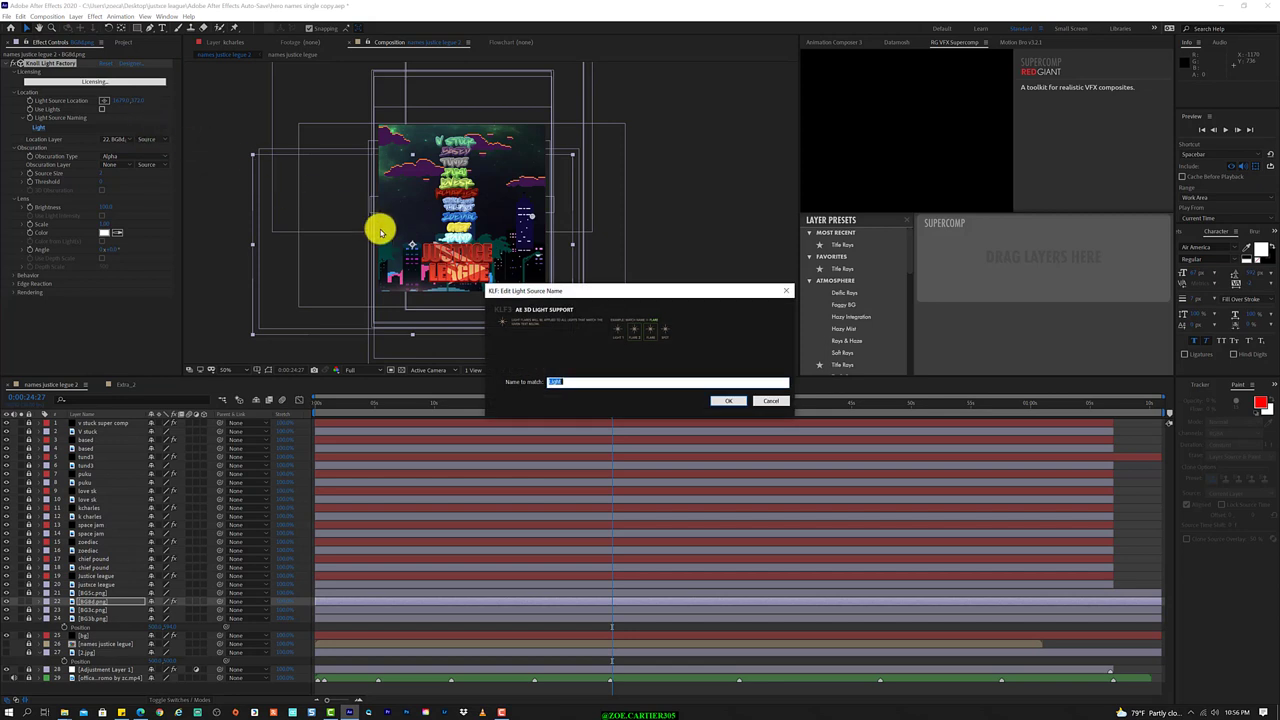
click(770, 400)
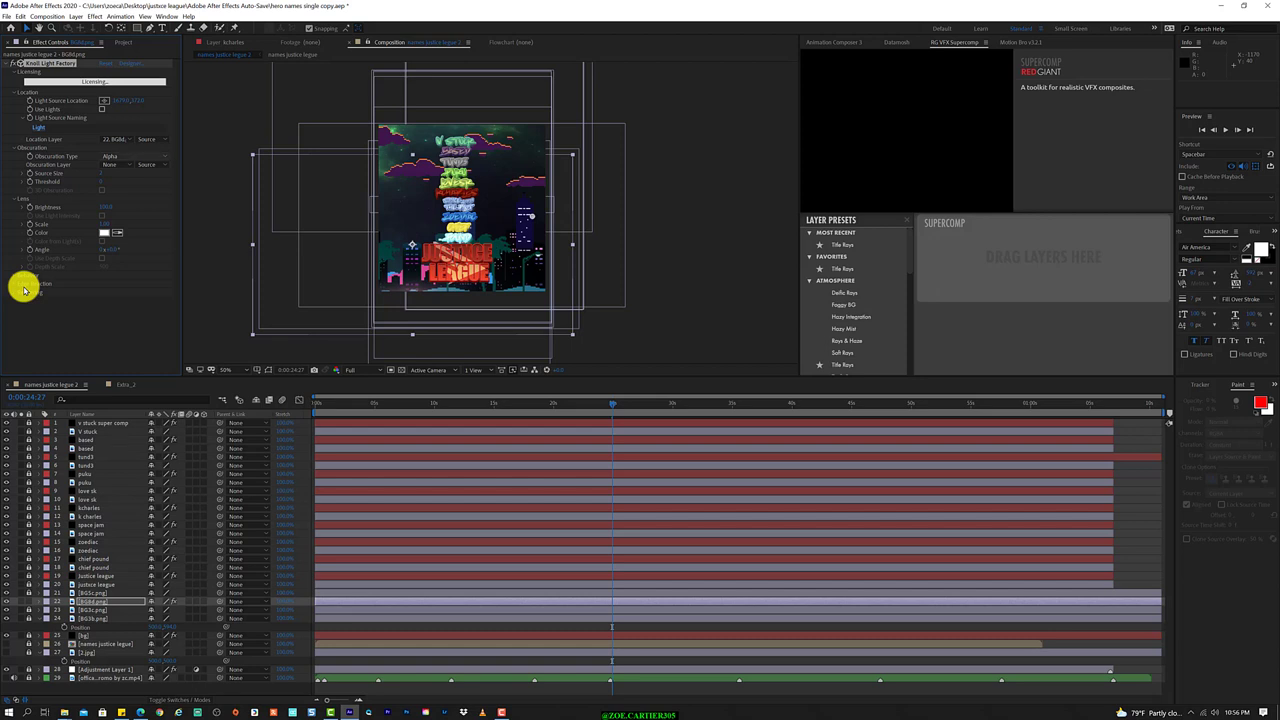
click(101, 101)
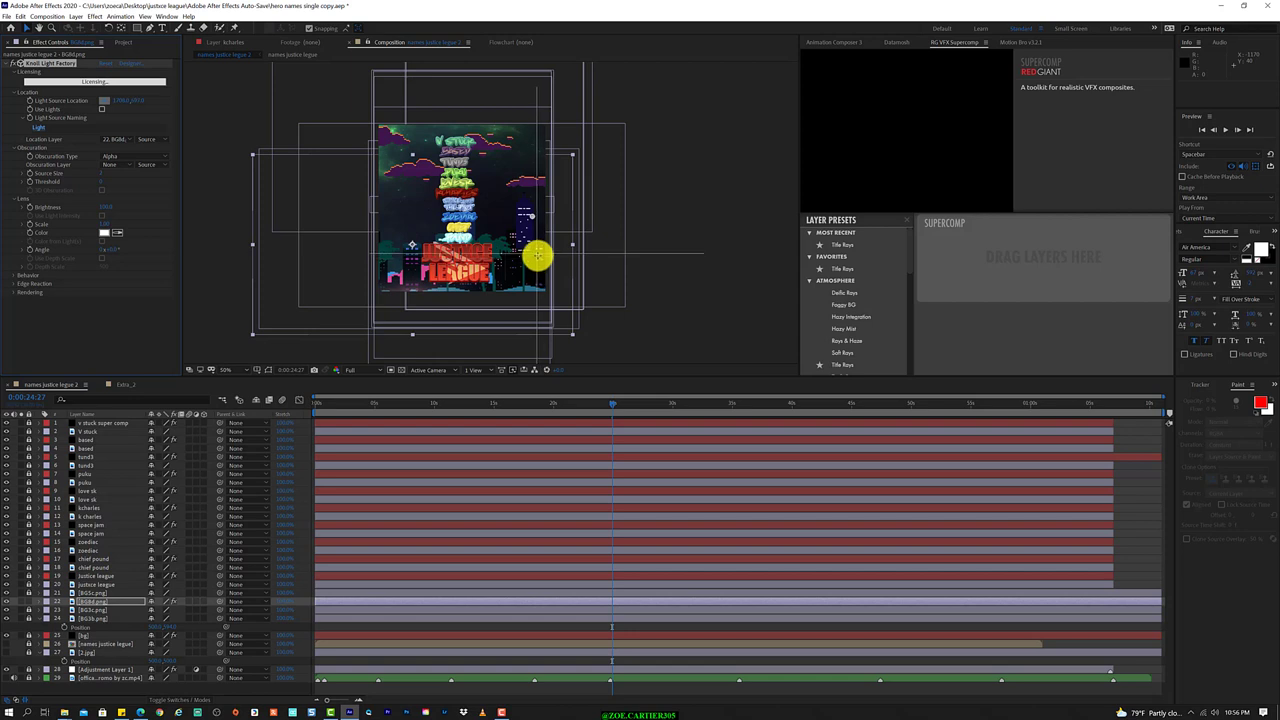
Place the flare right of the JUSTICE LEAGUE title, set Location Layer to None, and open Options.
click(537, 258)
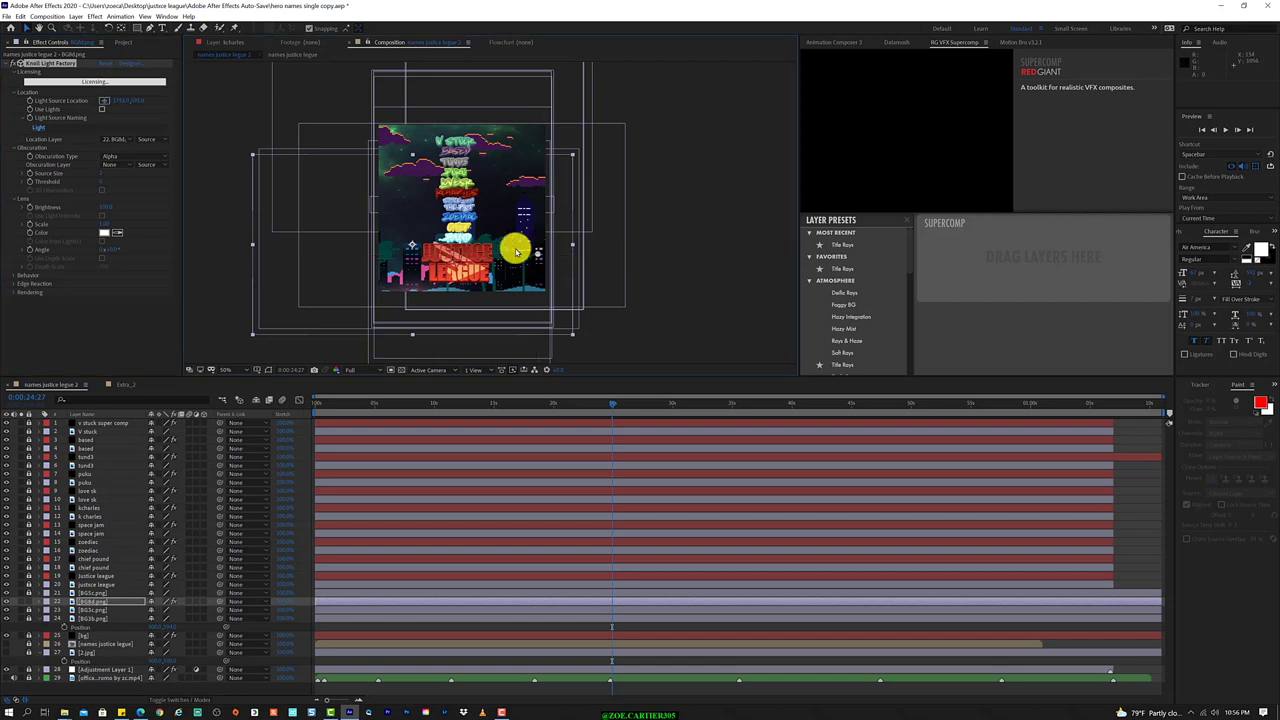
click(130, 140)
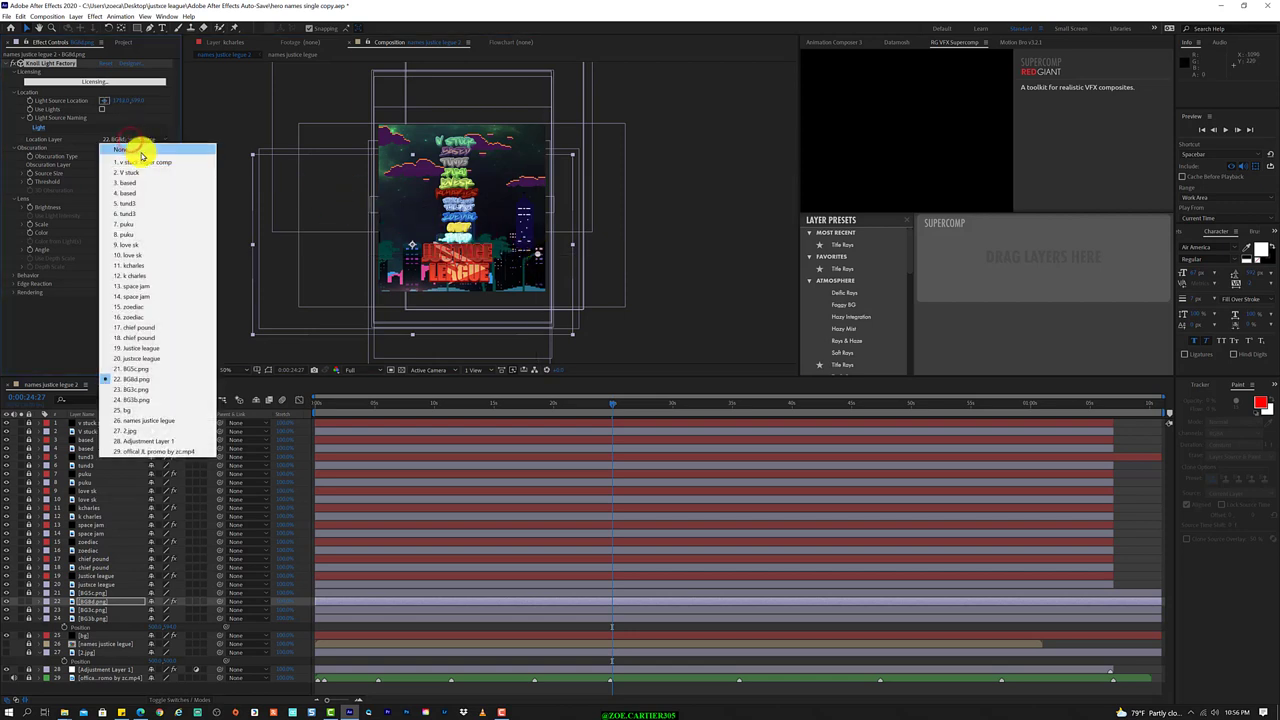
click(133, 151)
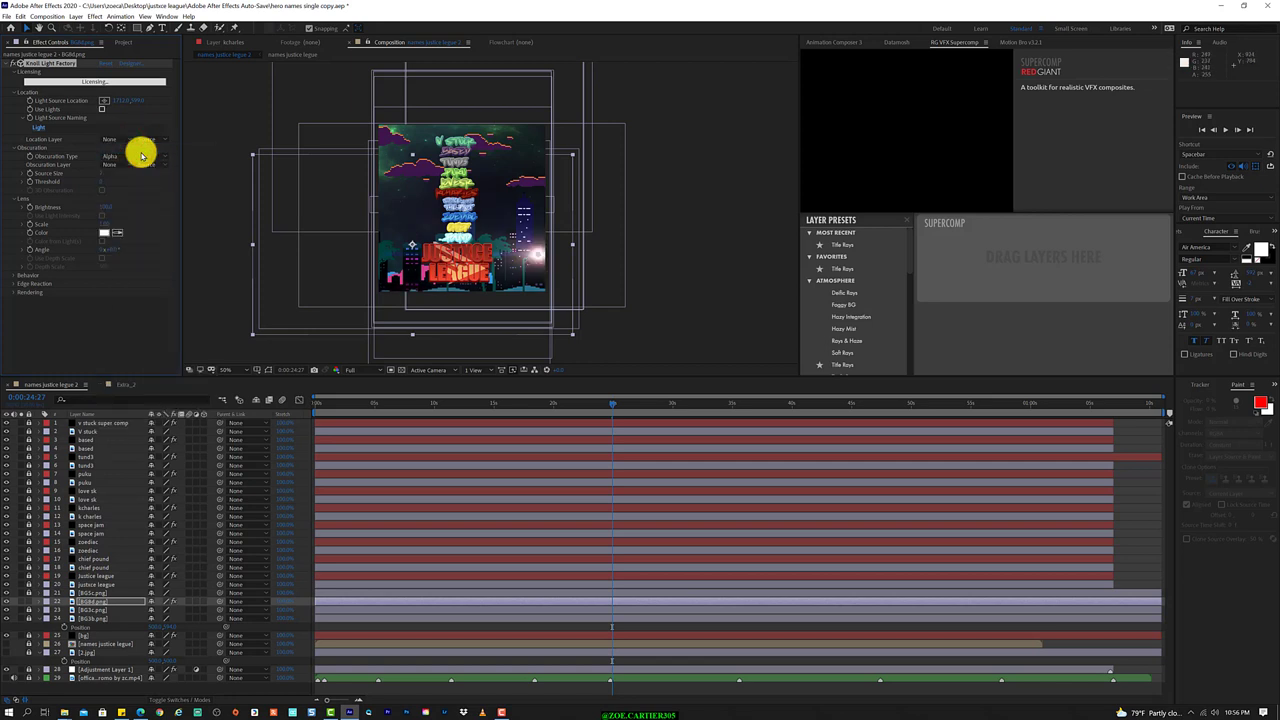
click(128, 64)
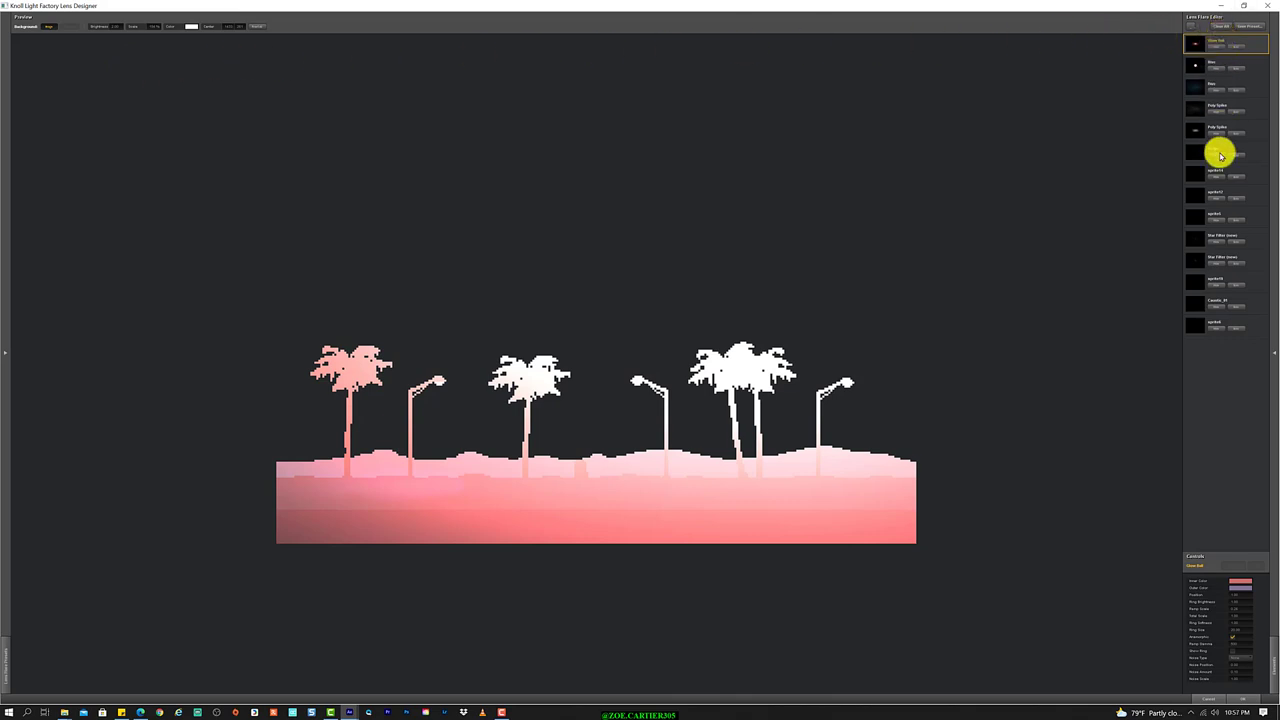
Cancel out of the Knoll Lens Designer without changes.
click(1210, 698)
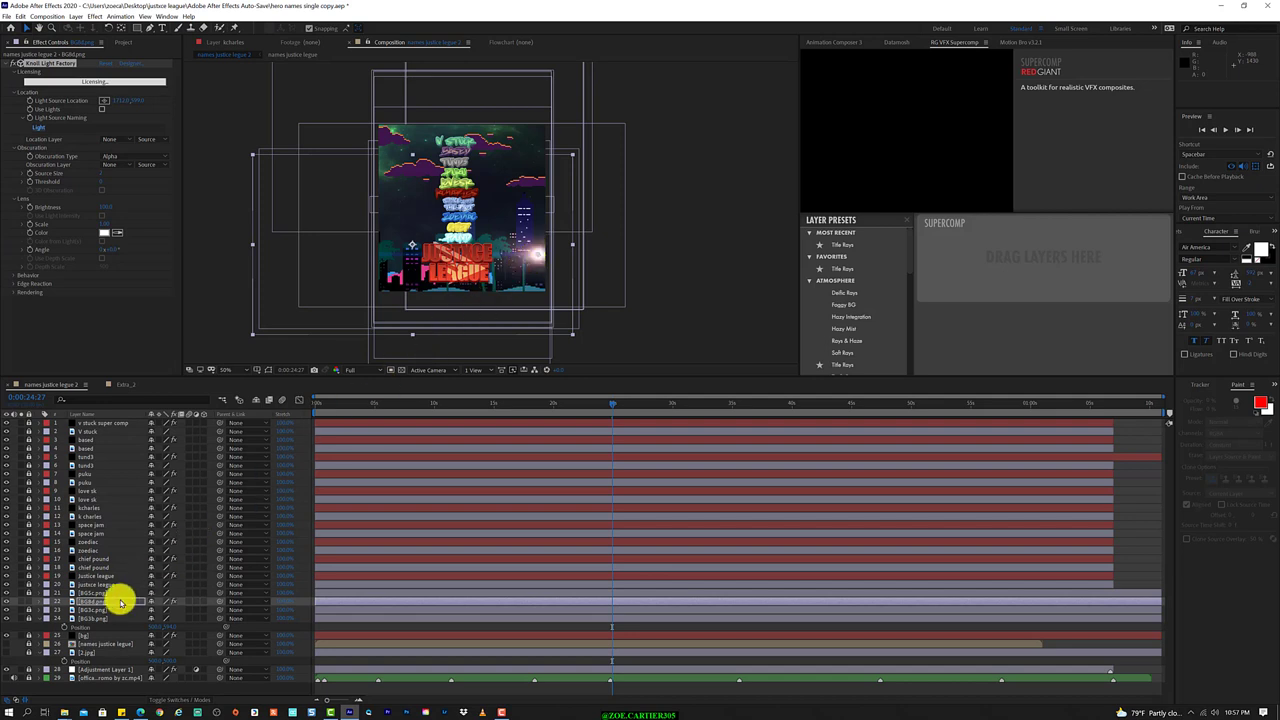
Shift layer 22 left and keyframe its Position at 0:00:00:00 and near 0:00:06:24.
key(p)
mouse_move(155, 612)
mouse_down()
mouse_move(143, 612)
mouse_move(230, 643)
mouse_up()
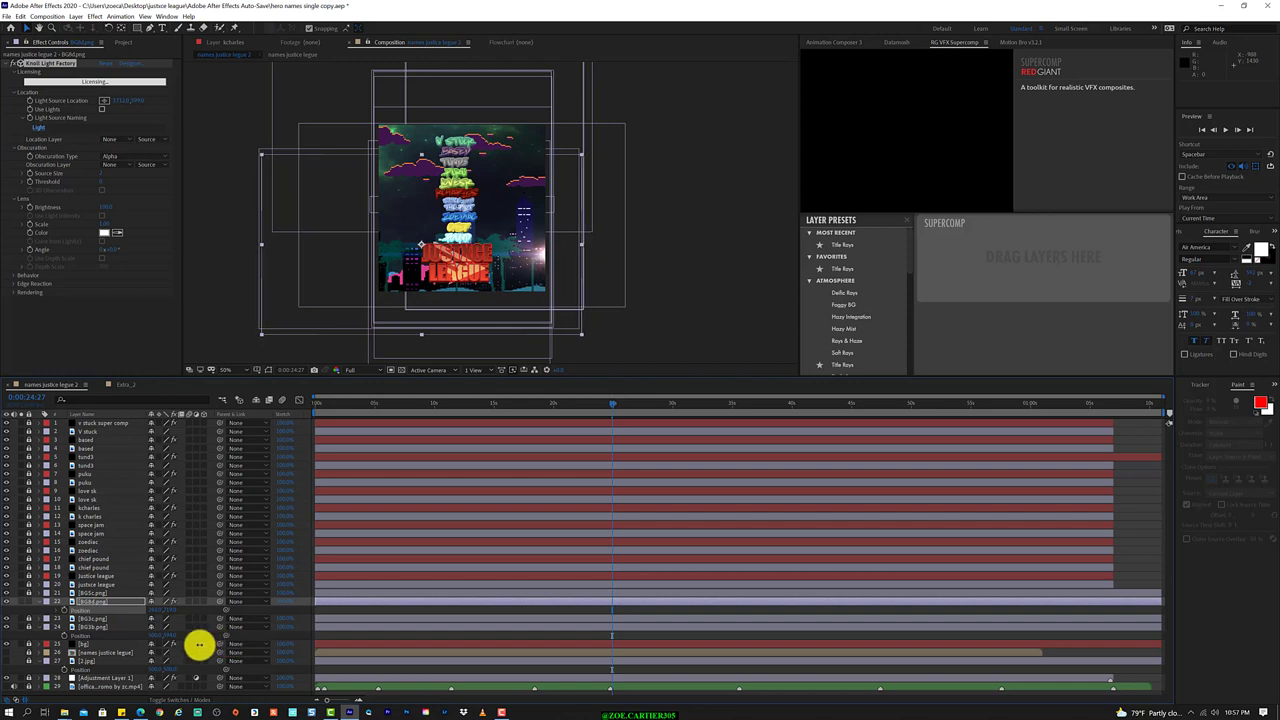
drag(230, 643, 171, 648)
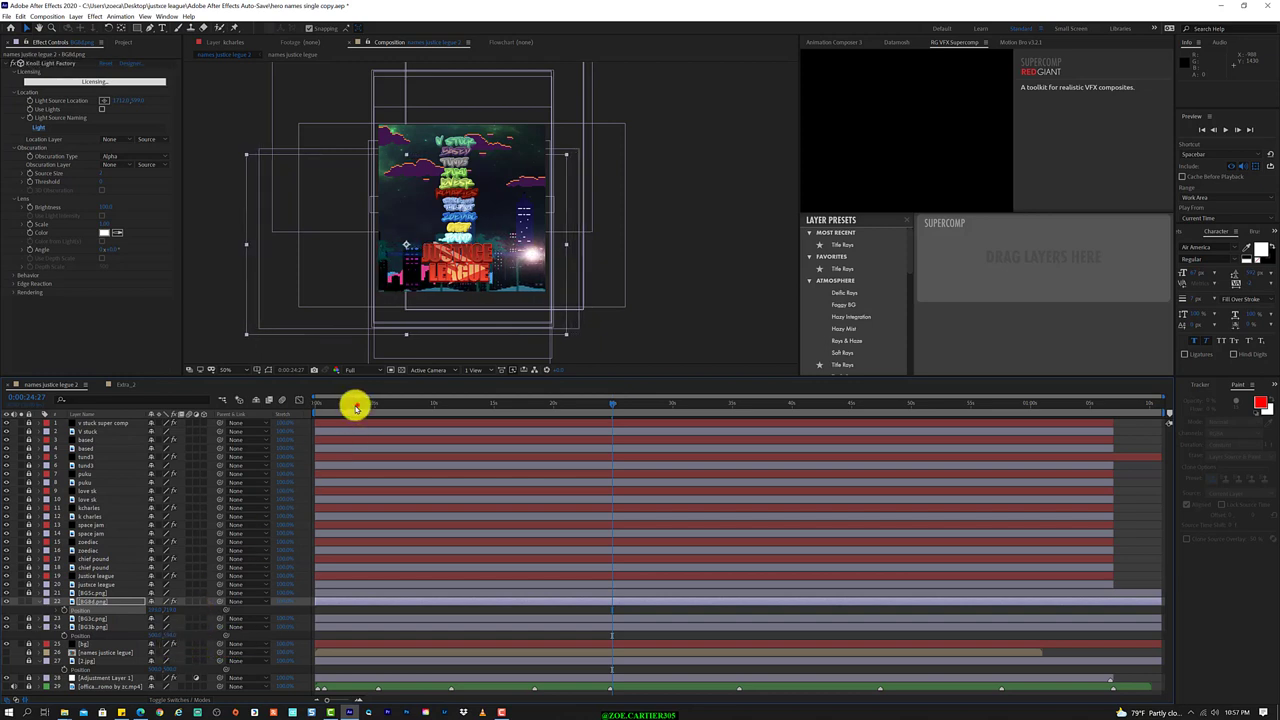
key(Home)
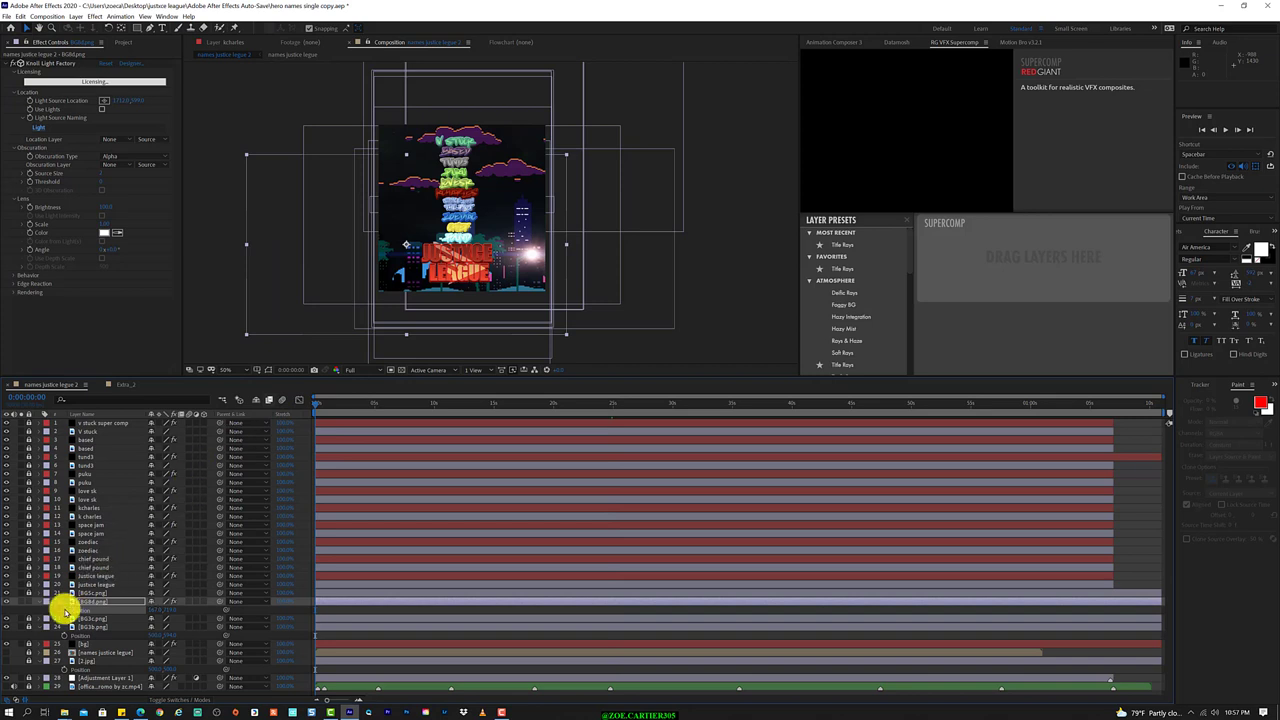
click(64, 609)
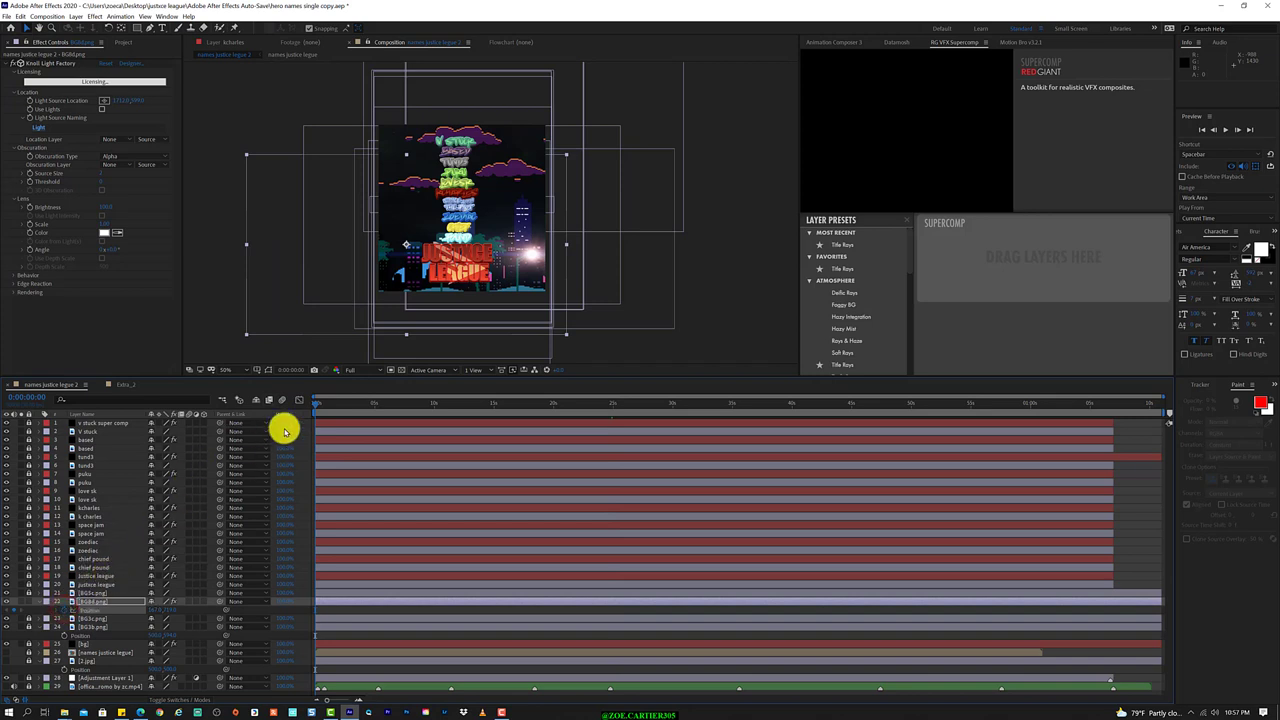
drag(320, 402, 396, 410)
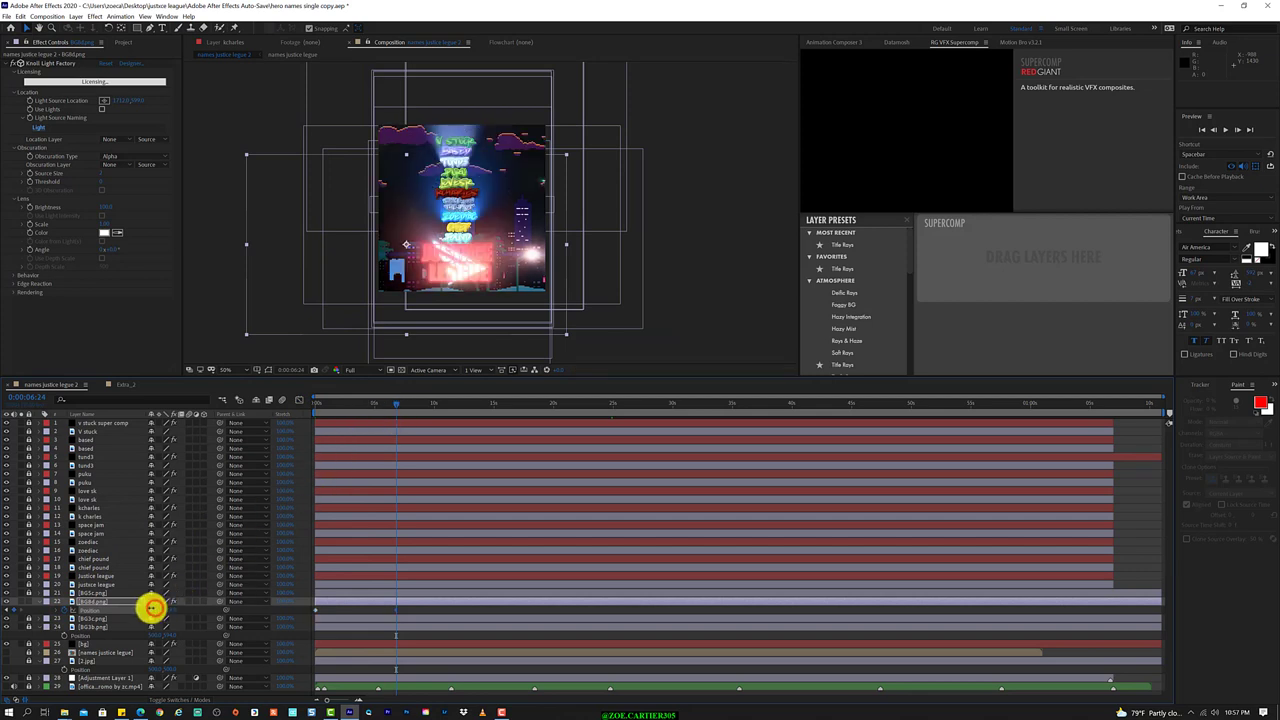
drag(152, 608, 305, 610)
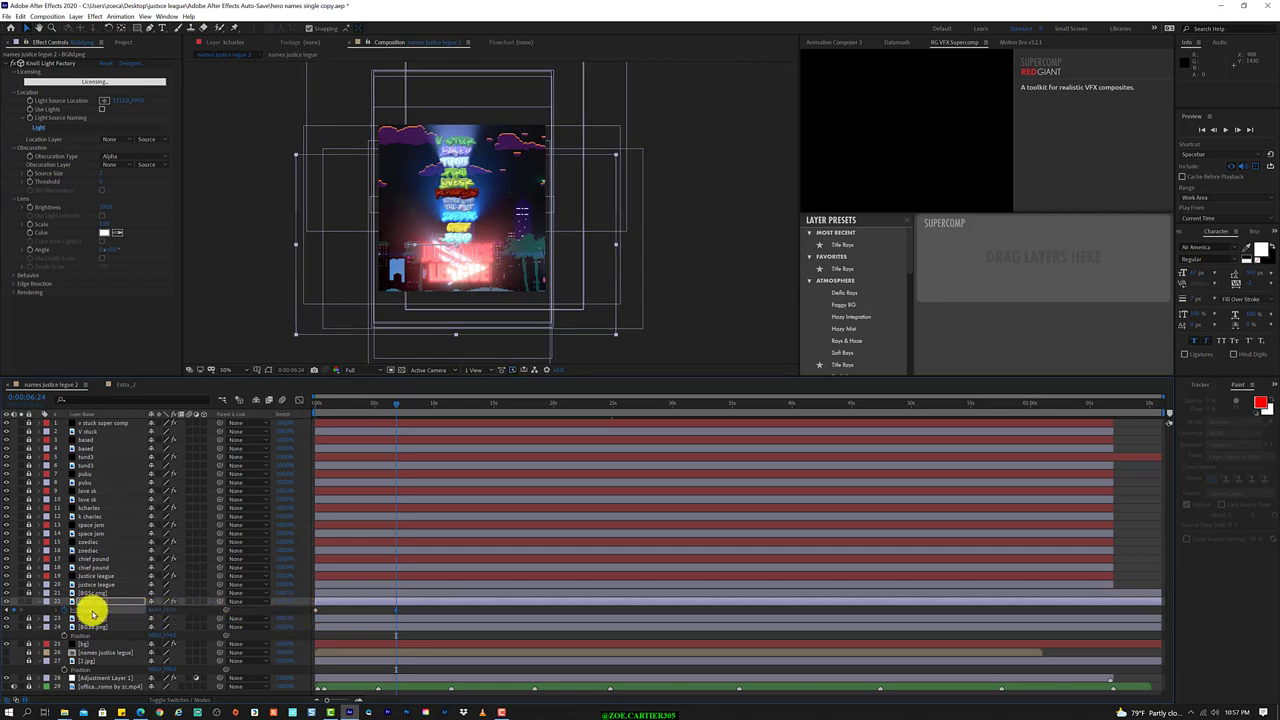
Add a loopOut("cycle") expression to layer 22's Position and preview the loop around 0:00:13:00.
right_click(88, 611)
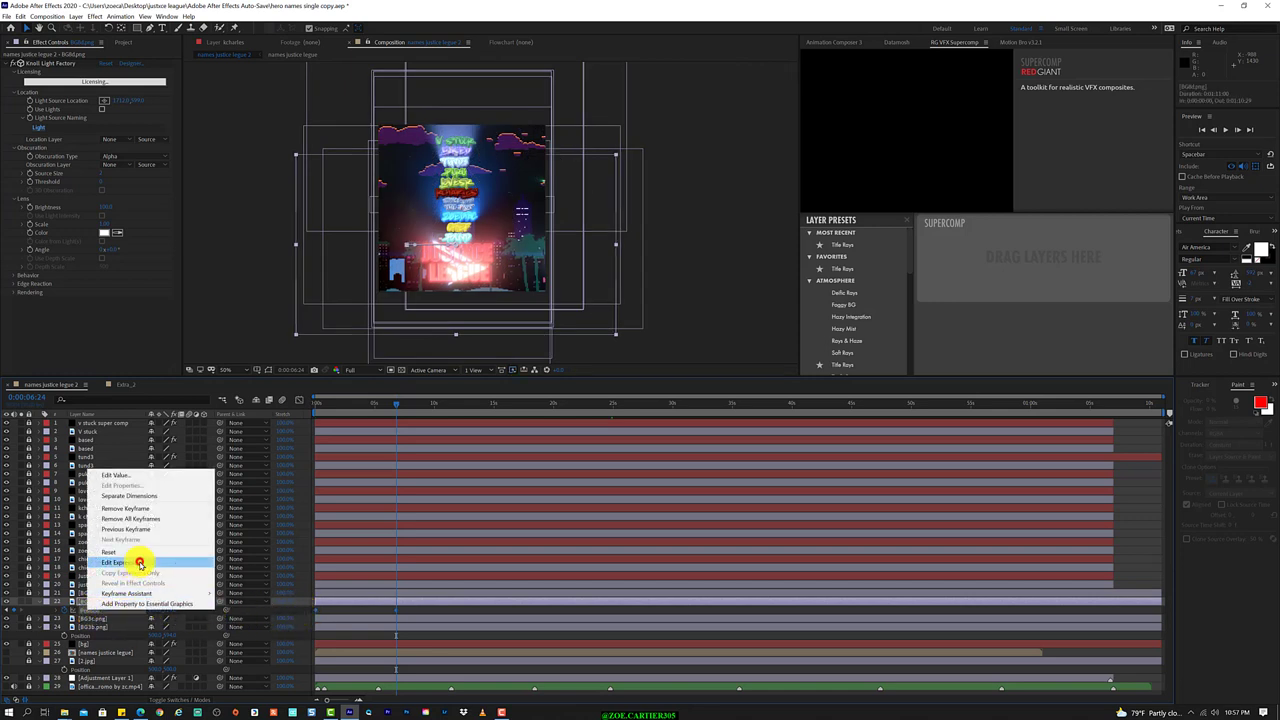
click(135, 563)
click(470, 617)
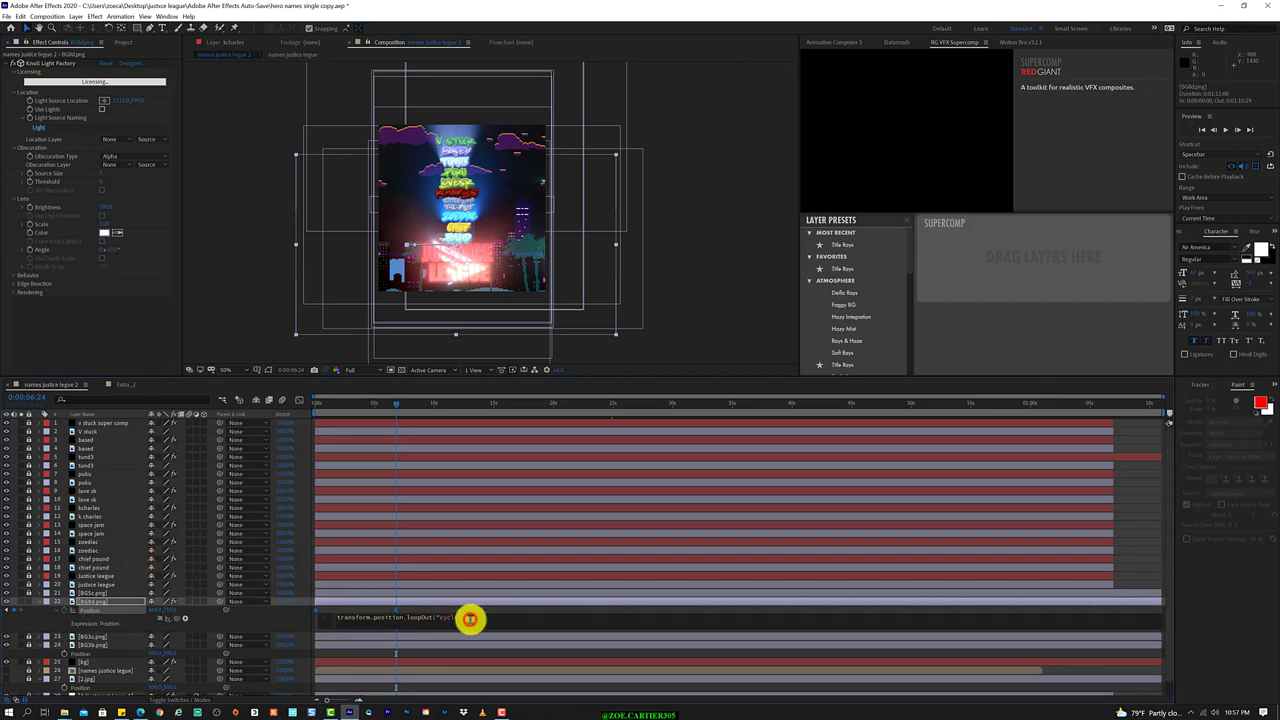
drag(412, 407, 436, 408)
mouse_move(439, 408)
mouse_down()
mouse_move(497, 407)
mouse_move(346, 423)
mouse_move(457, 434)
mouse_move(658, 422)
mouse_up()
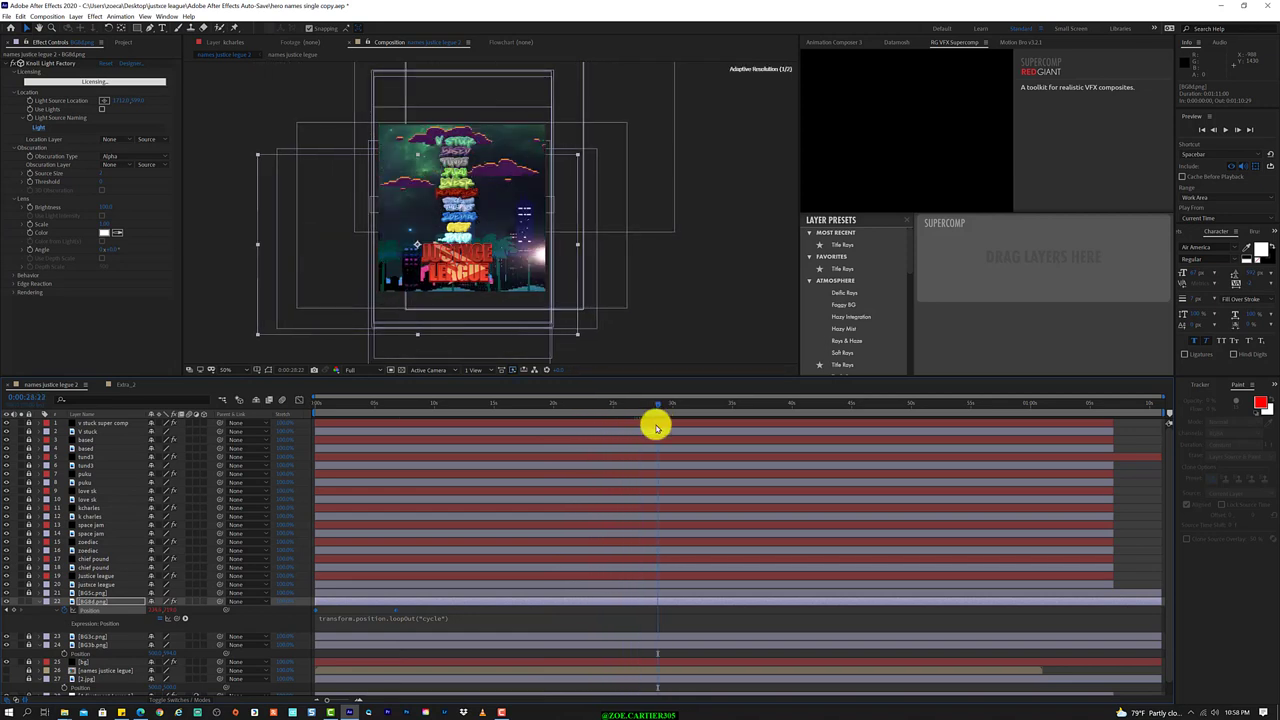
Change the Position expression to loopOut("pingpong") and check the back-and-forth motion near 30 seconds.
click(438, 618)
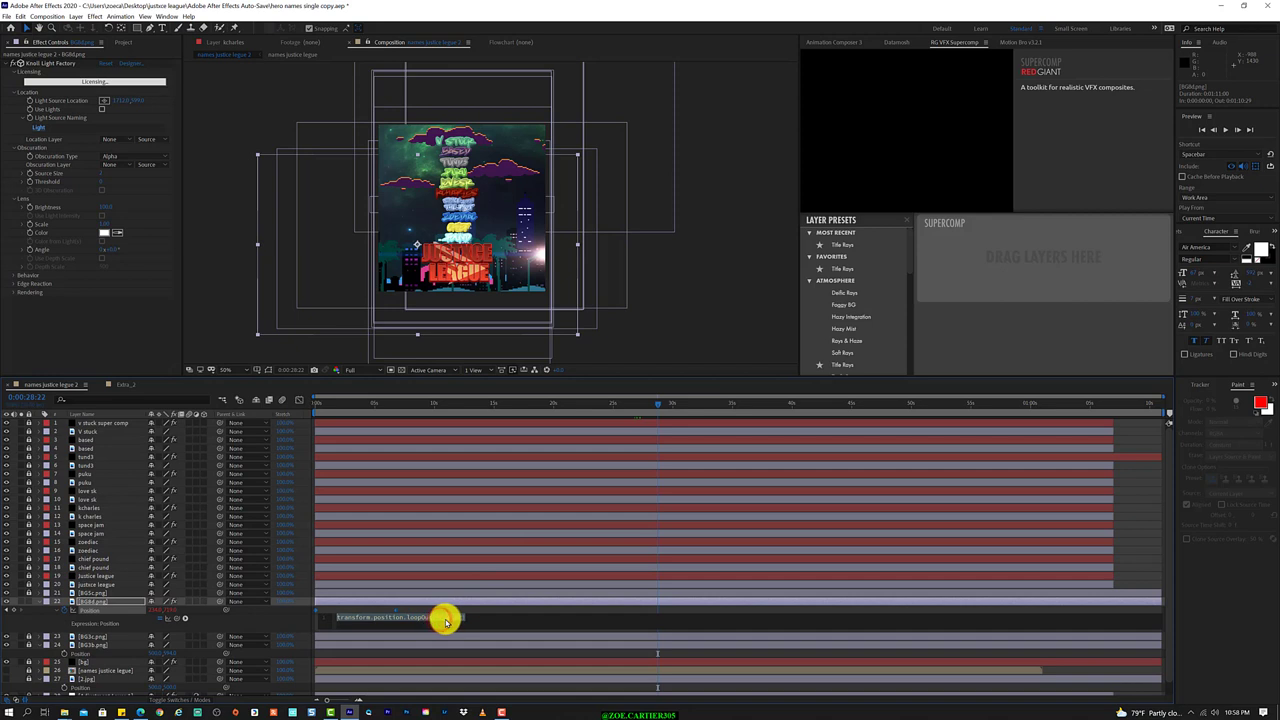
click(447, 617)
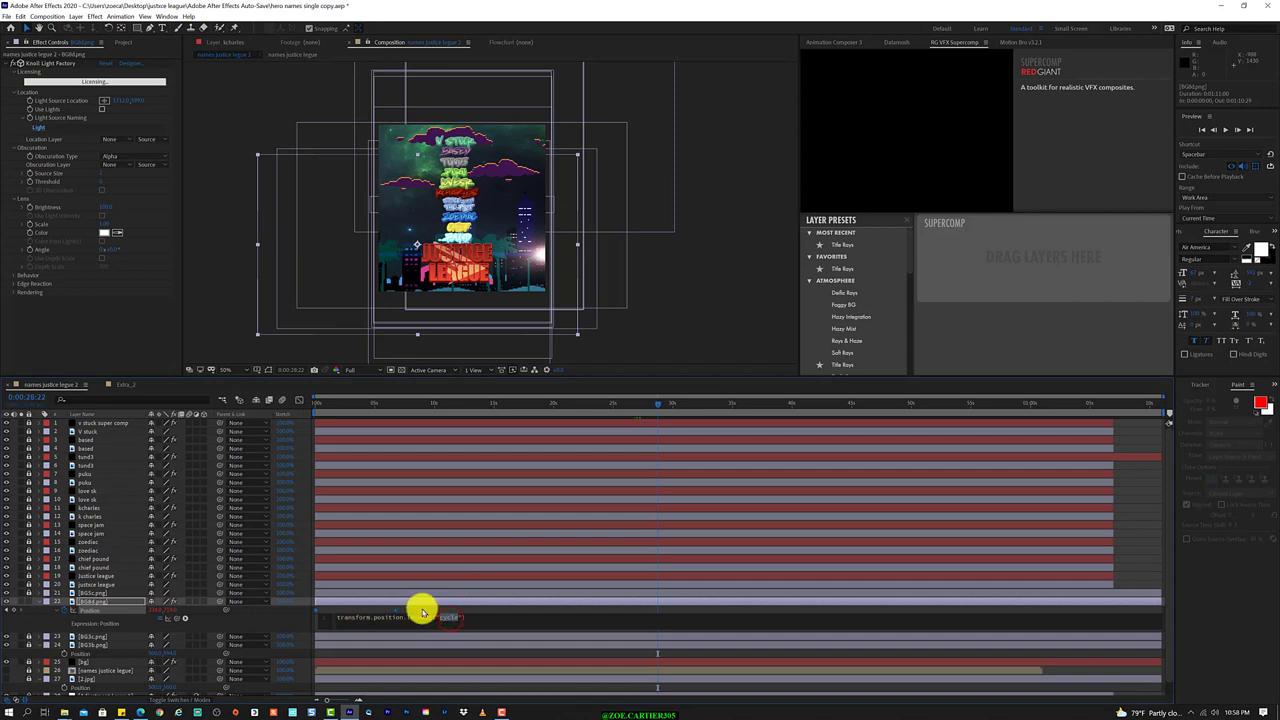
key(BackSpace)
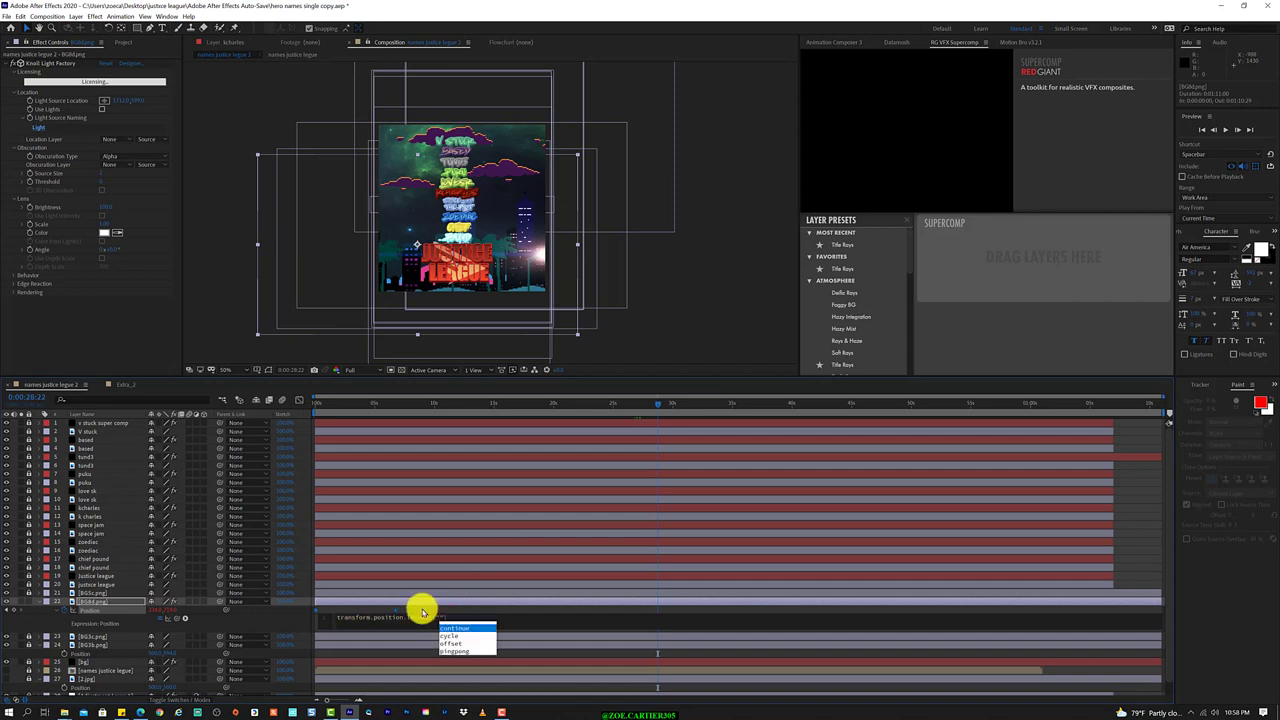
key(Down)
key(Down)
key(Down)
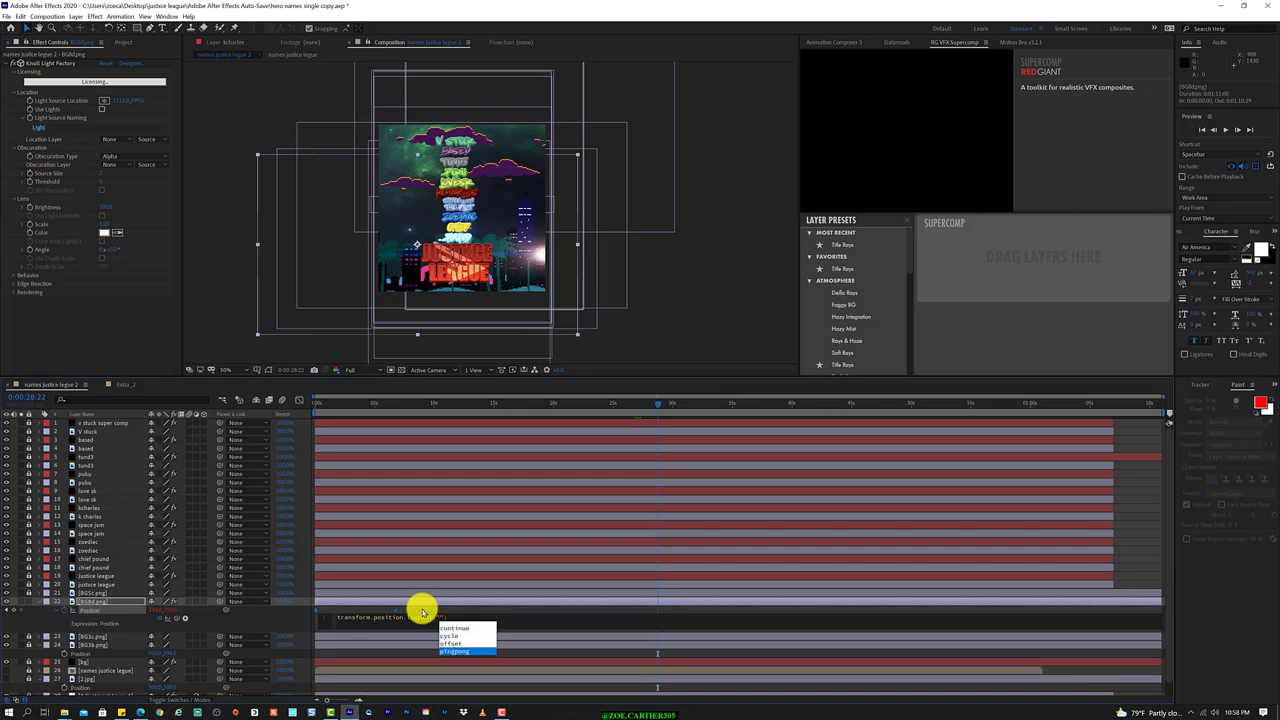
key(Return)
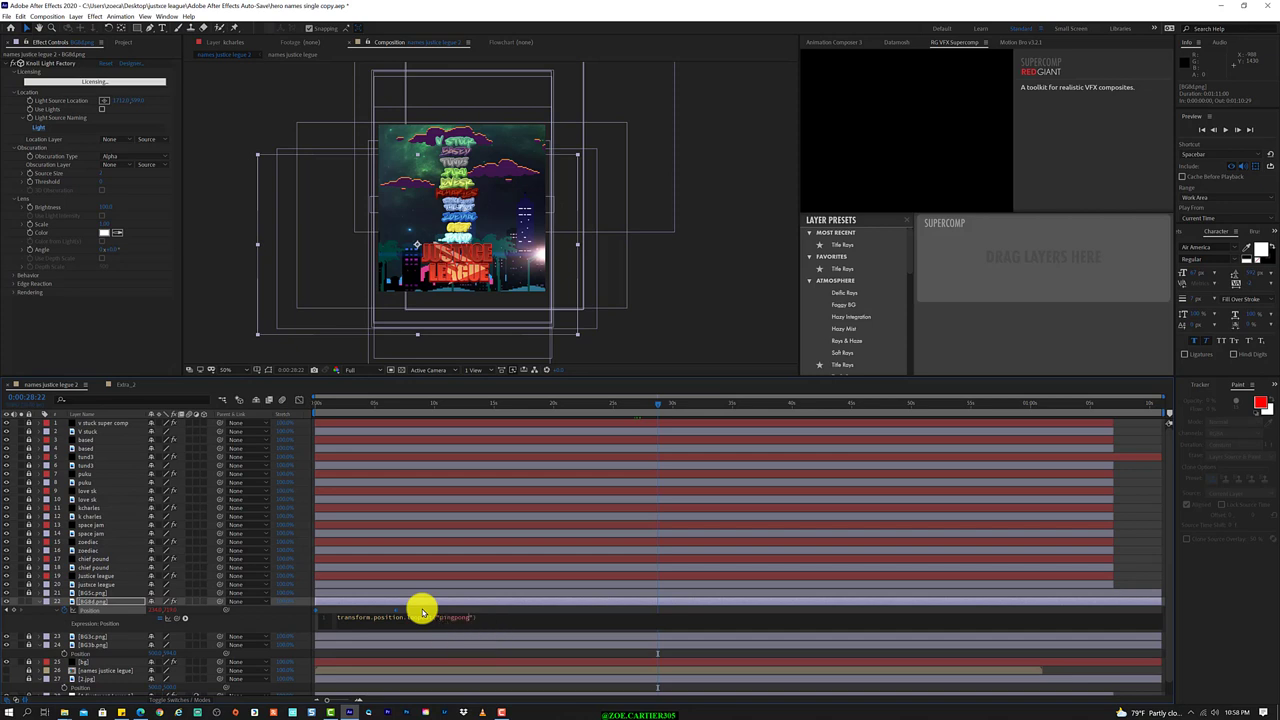
drag(657, 403, 990, 393)
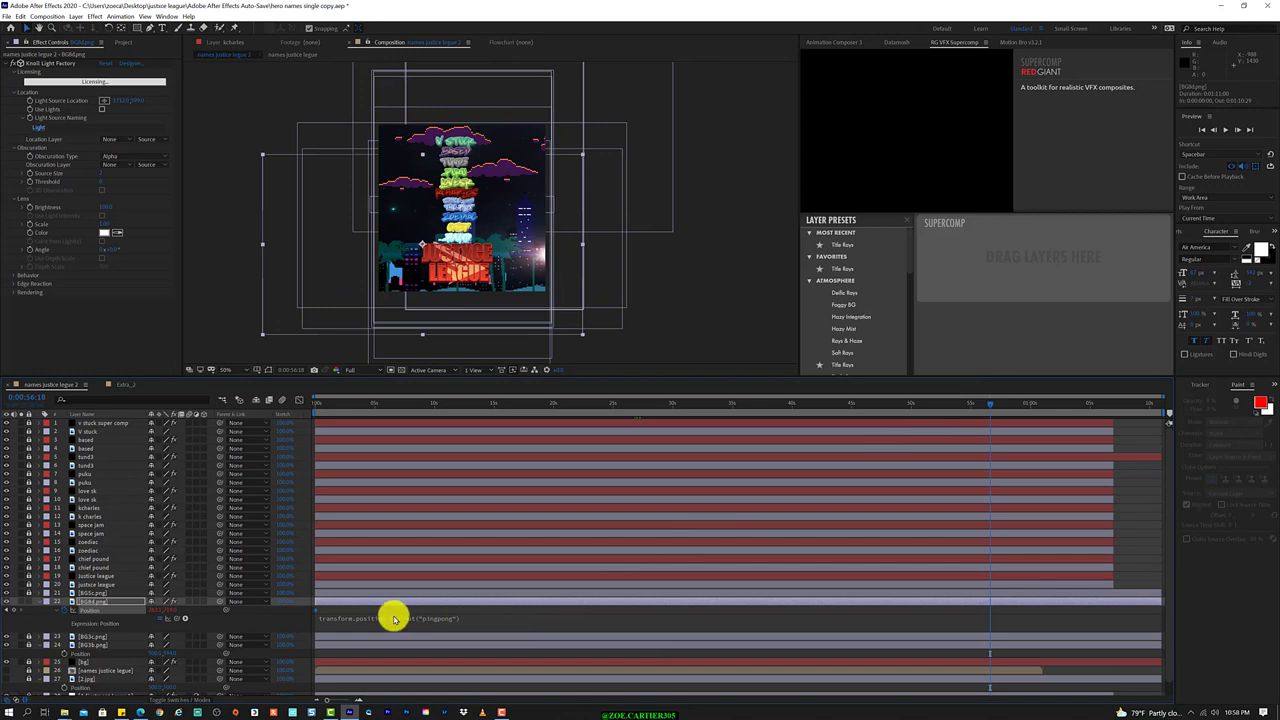
click(97, 602)
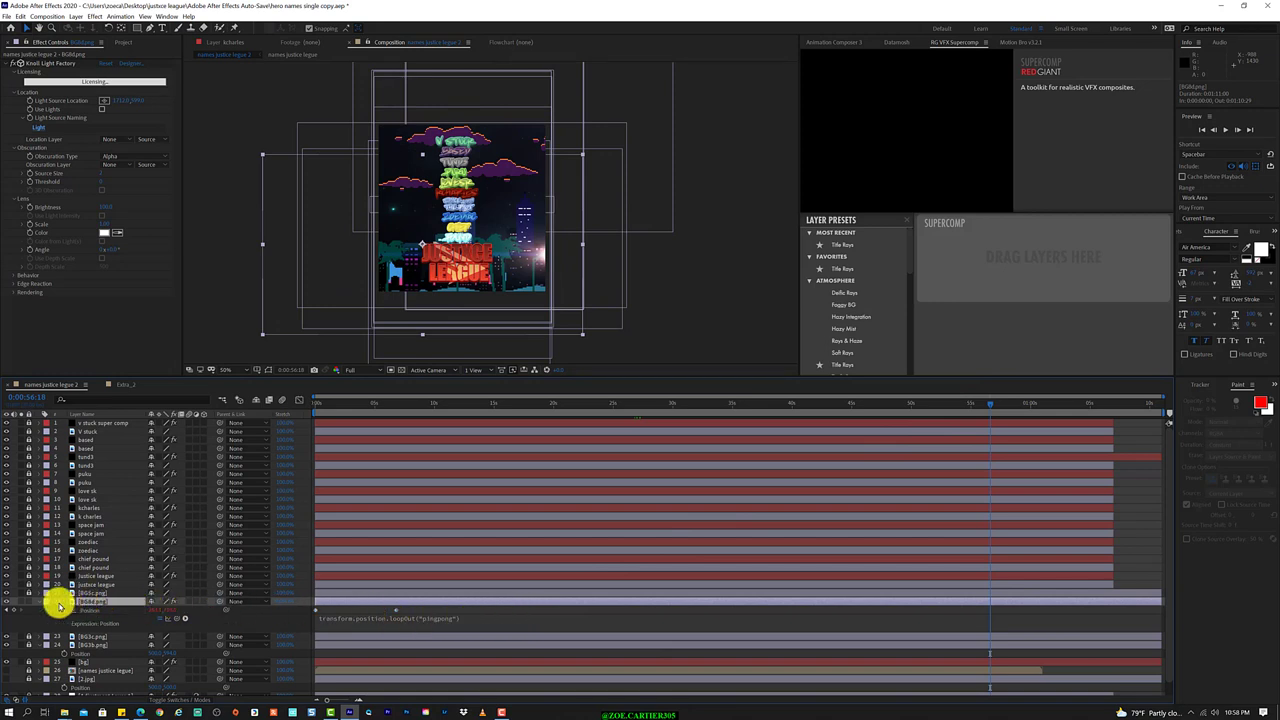
Lock BG4d.png layer 22, collapse the Position rows of layers 22, 24 and 27, then save with Ctrl+S.
click(29, 604)
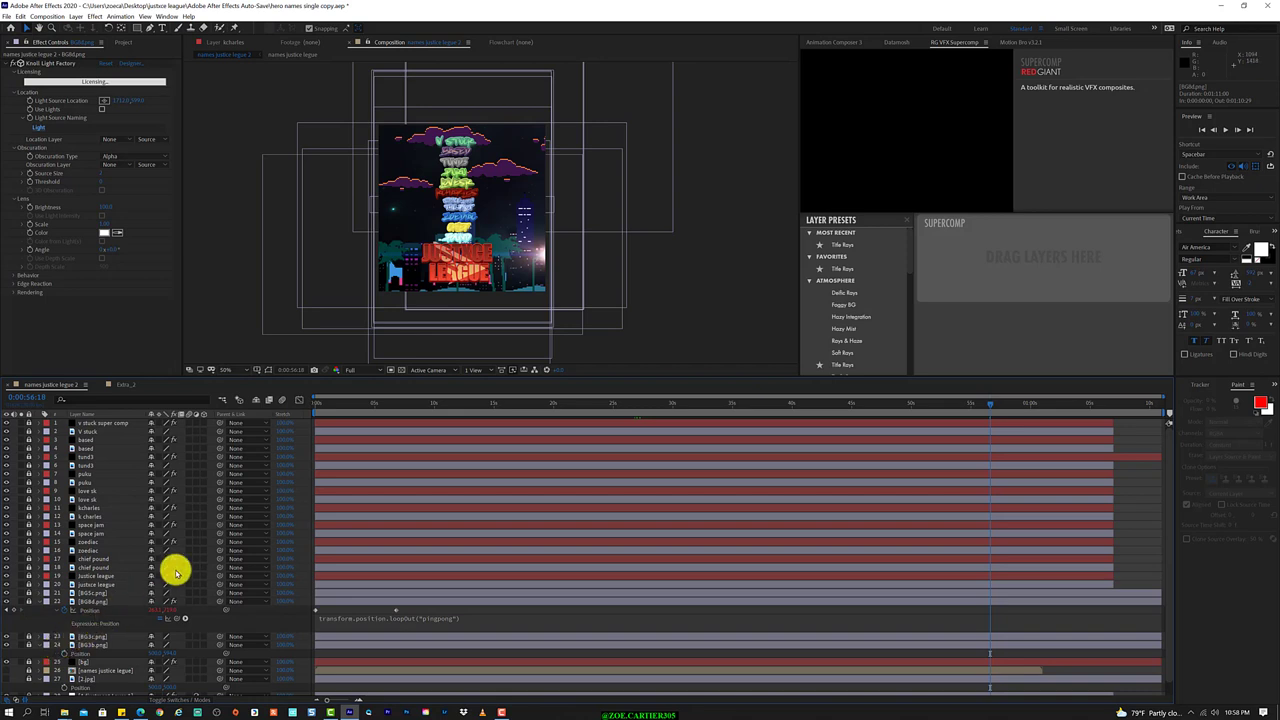
drag(416, 404, 535, 404)
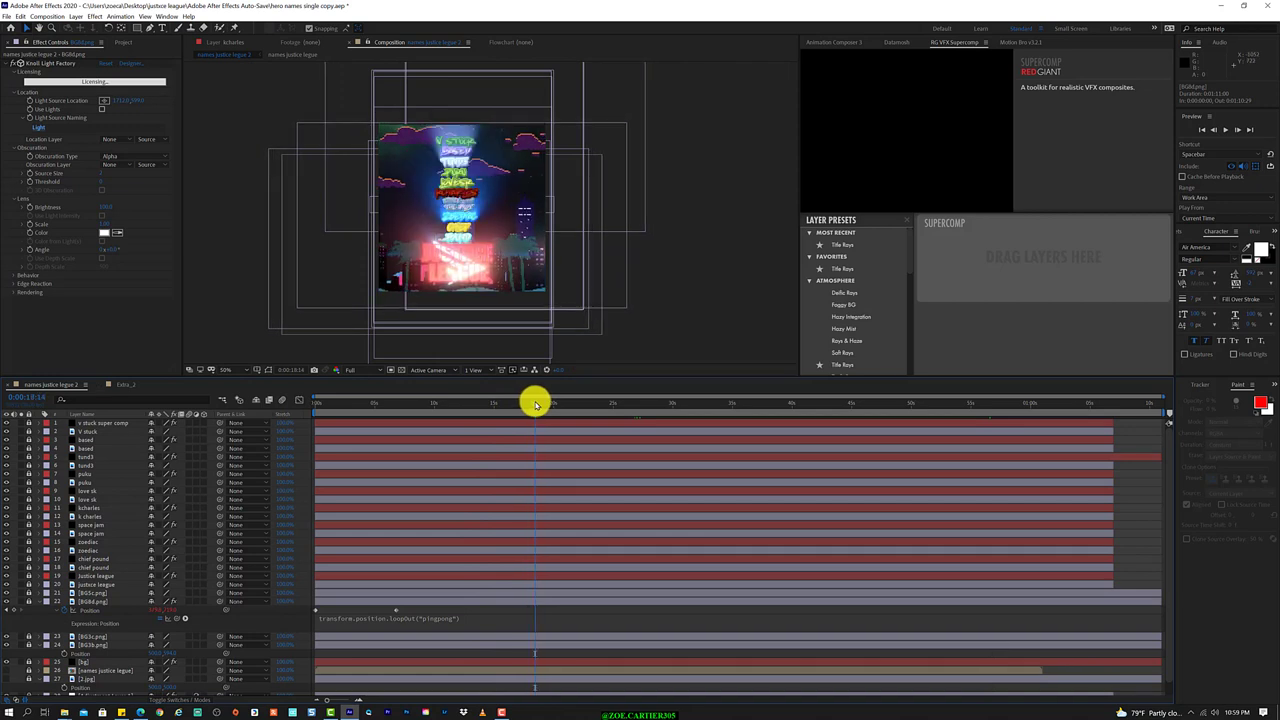
click(38, 603)
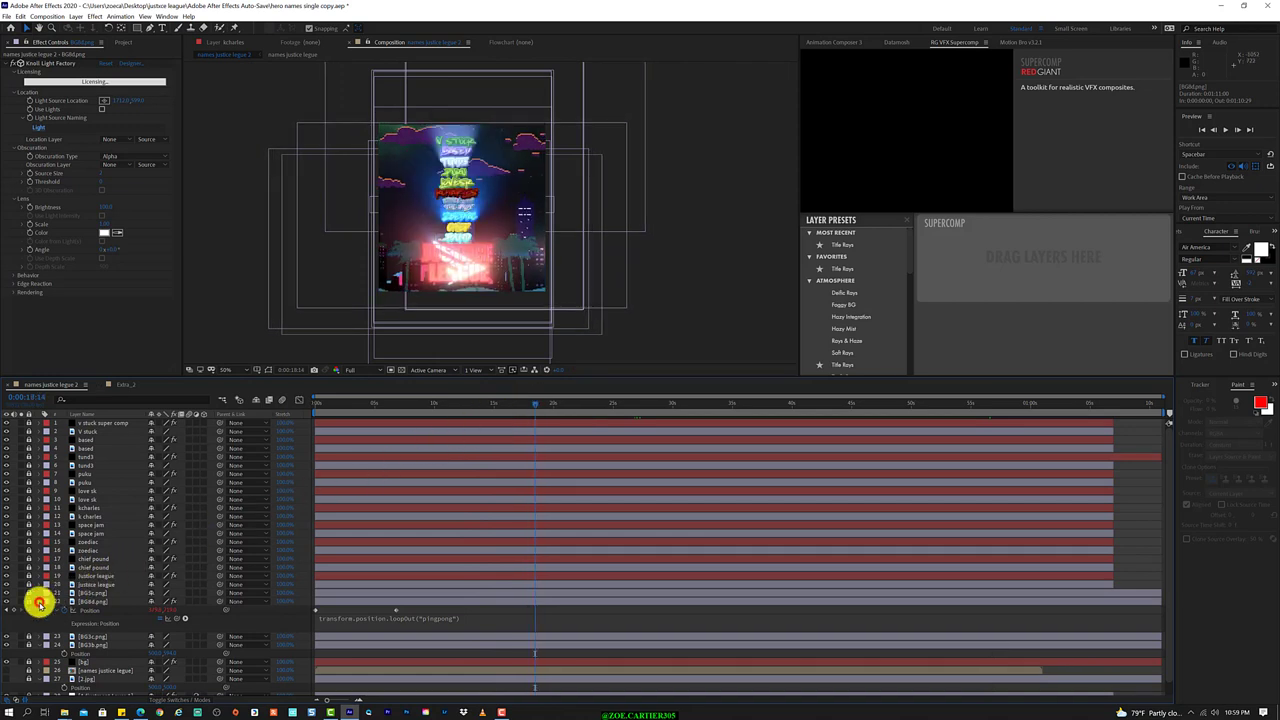
click(38, 618)
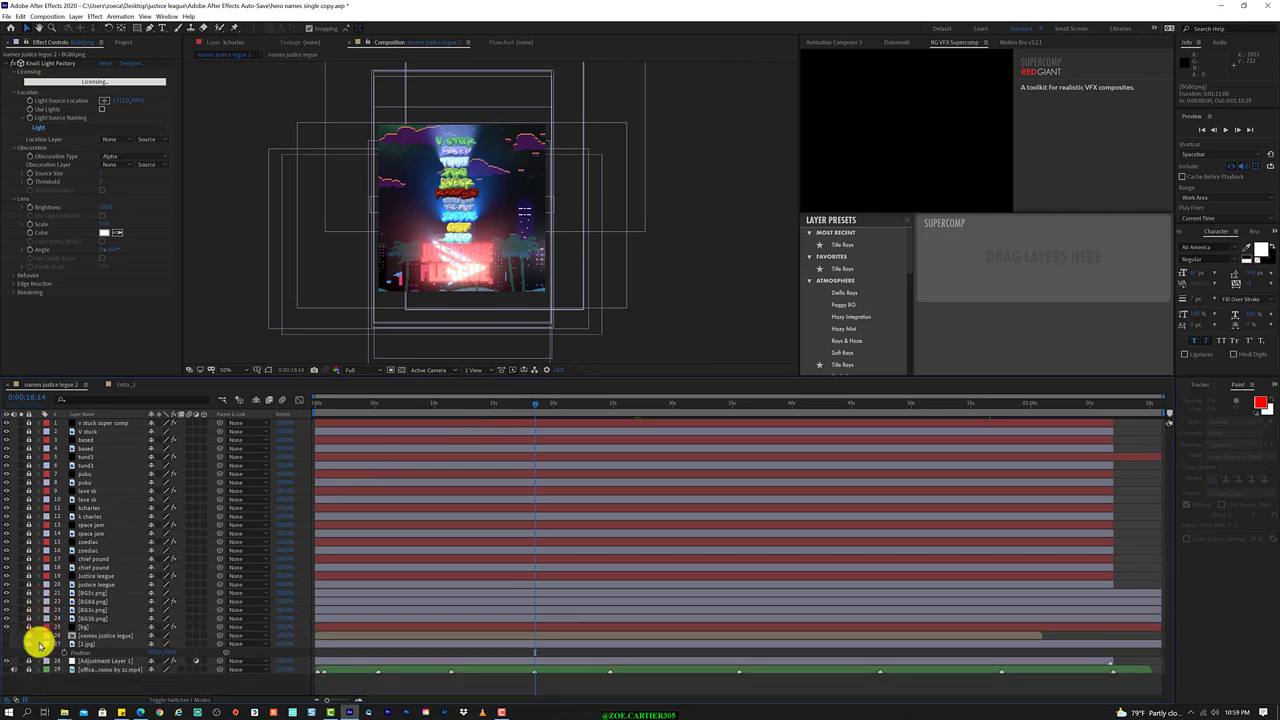
click(38, 644)
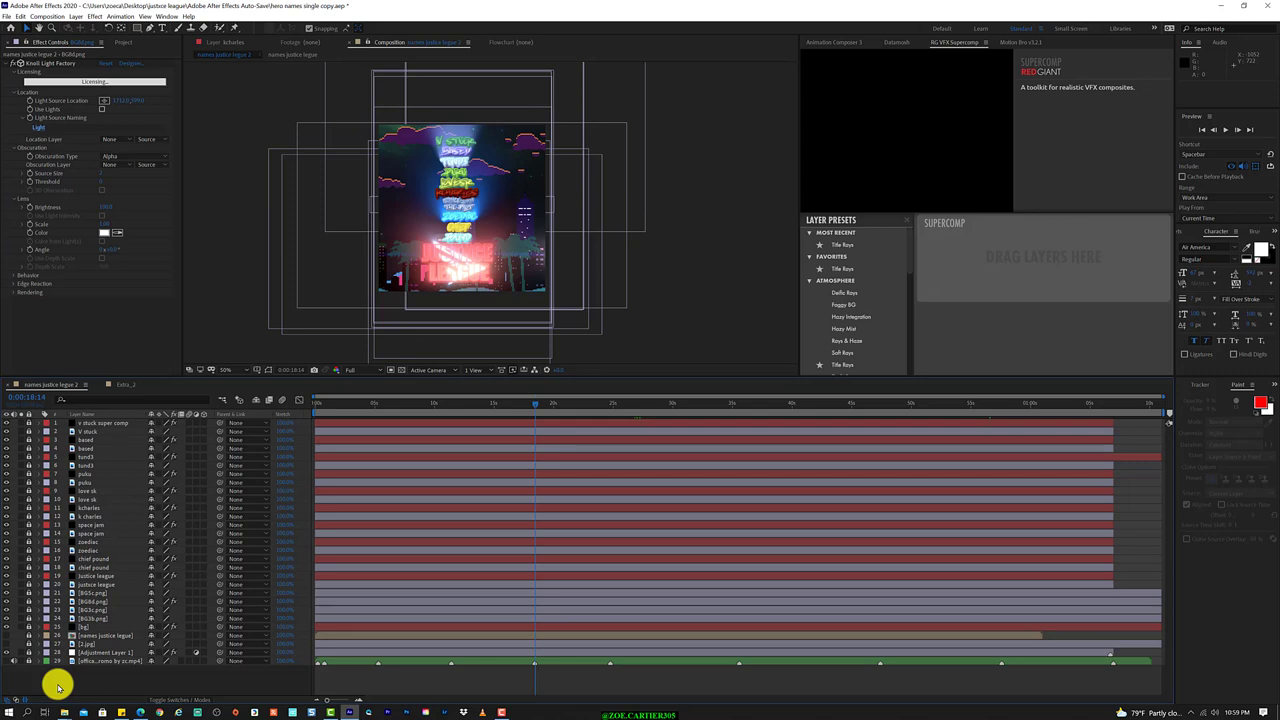
key(ctrl+s)
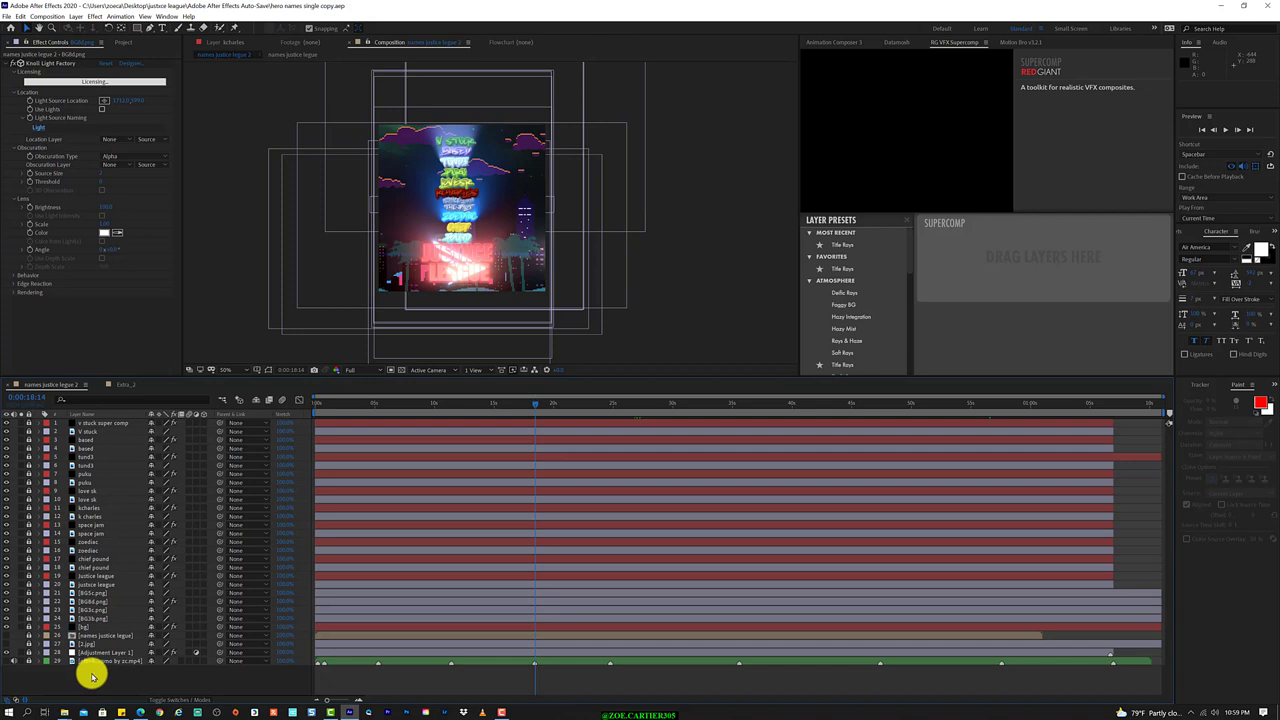
Create a new black solid layer from the layer list's New > Solid menu with default settings.
right_click(90, 672)
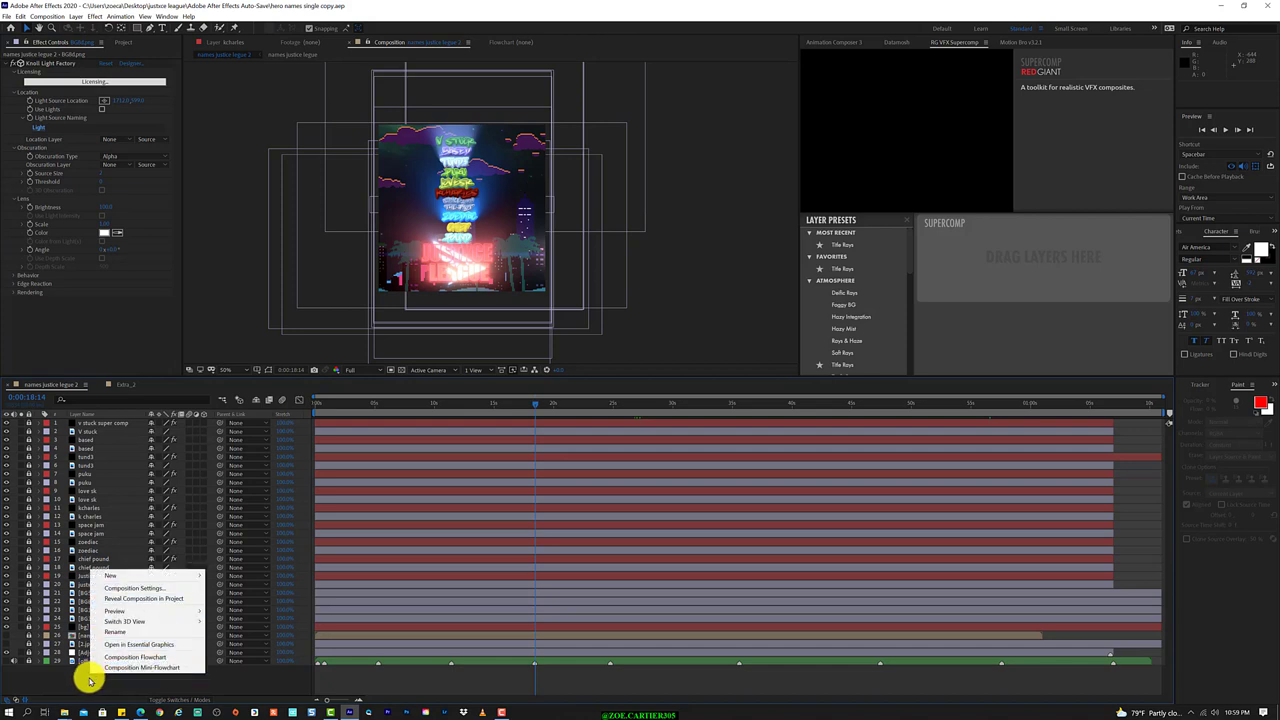
click(89, 680)
right_click(88, 680)
key(Down)
key(Down)
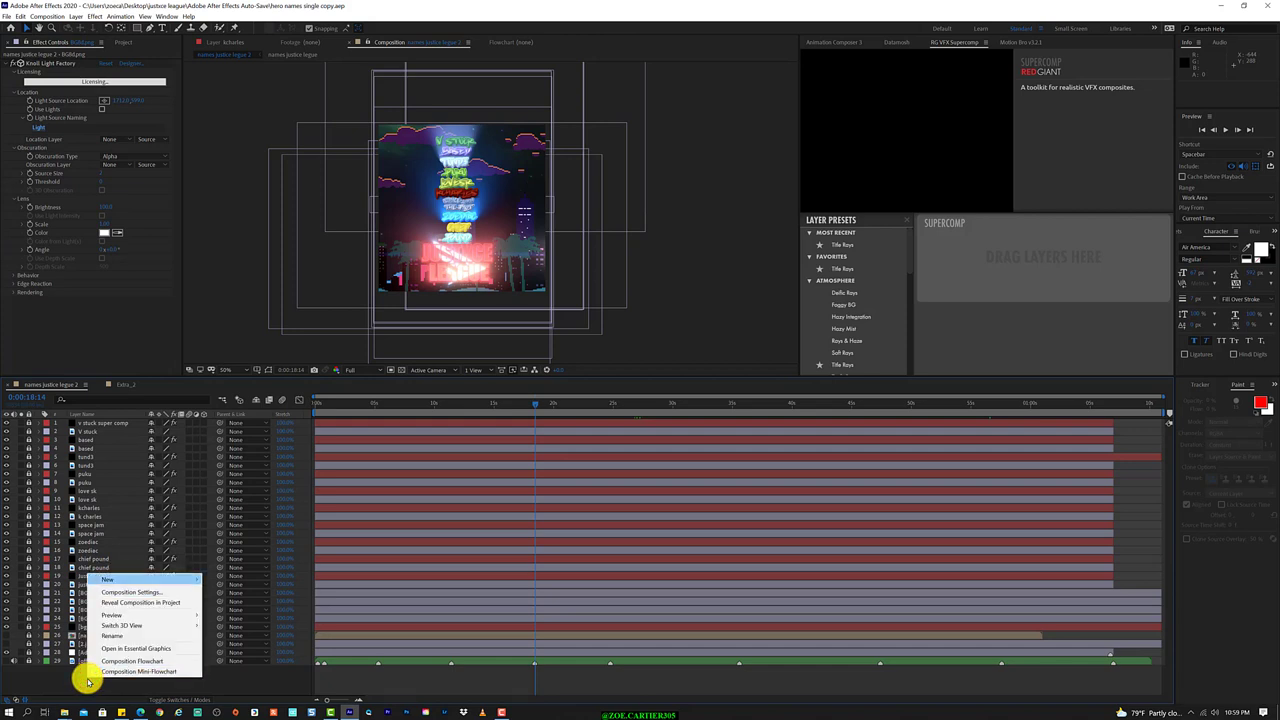
key(Right)
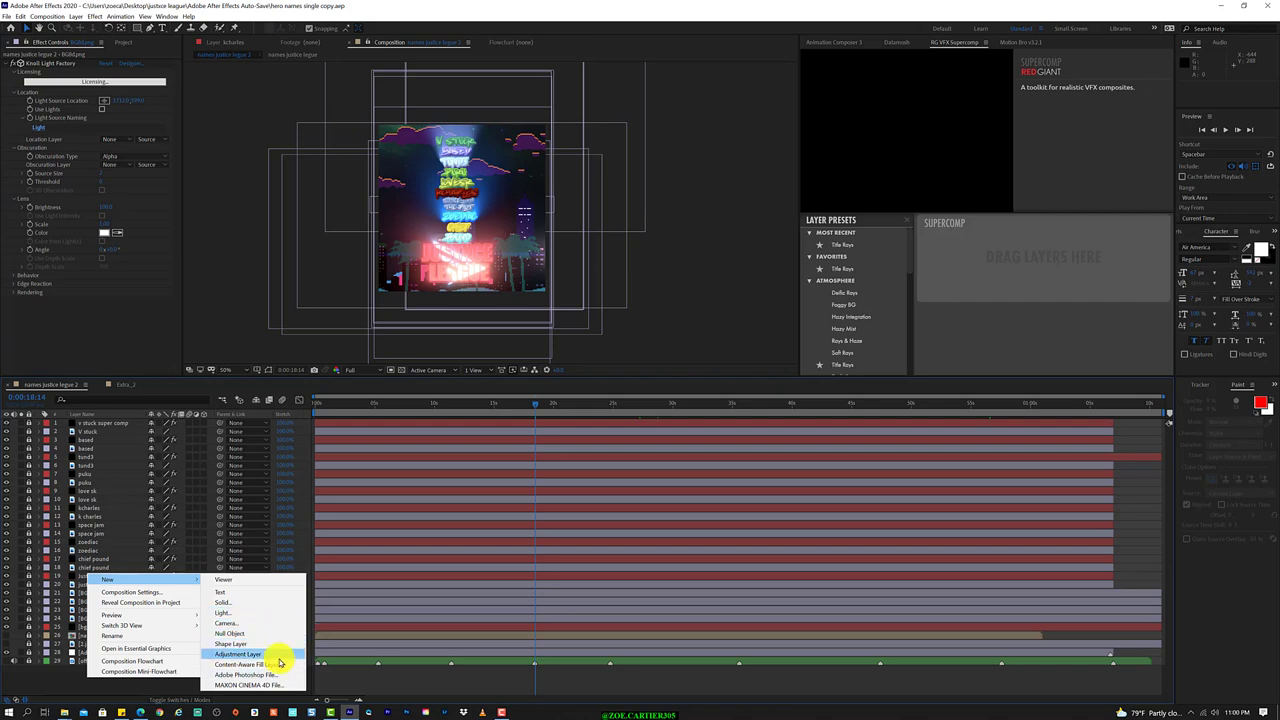
click(277, 602)
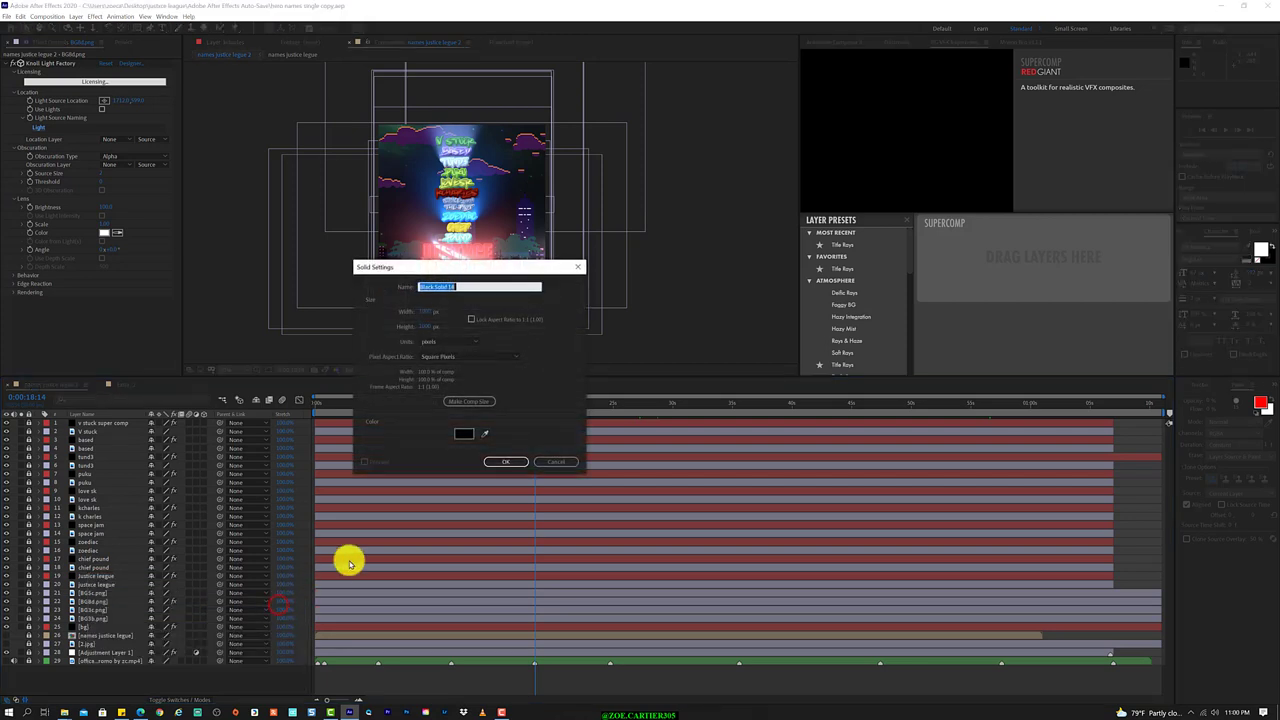
click(509, 462)
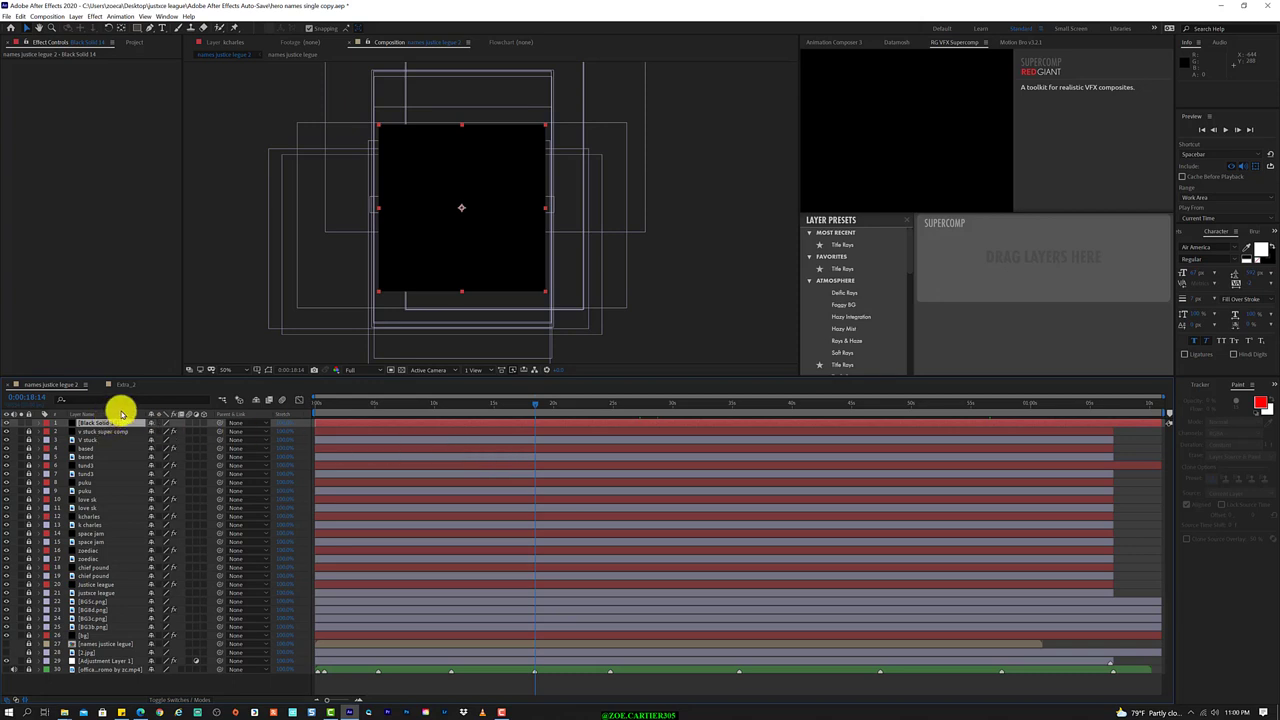
Rename the new Black Solid 14 layer to 'particles'.
key(Return)
text(pa)
text(rticles)
key(Return)
click(92, 17)
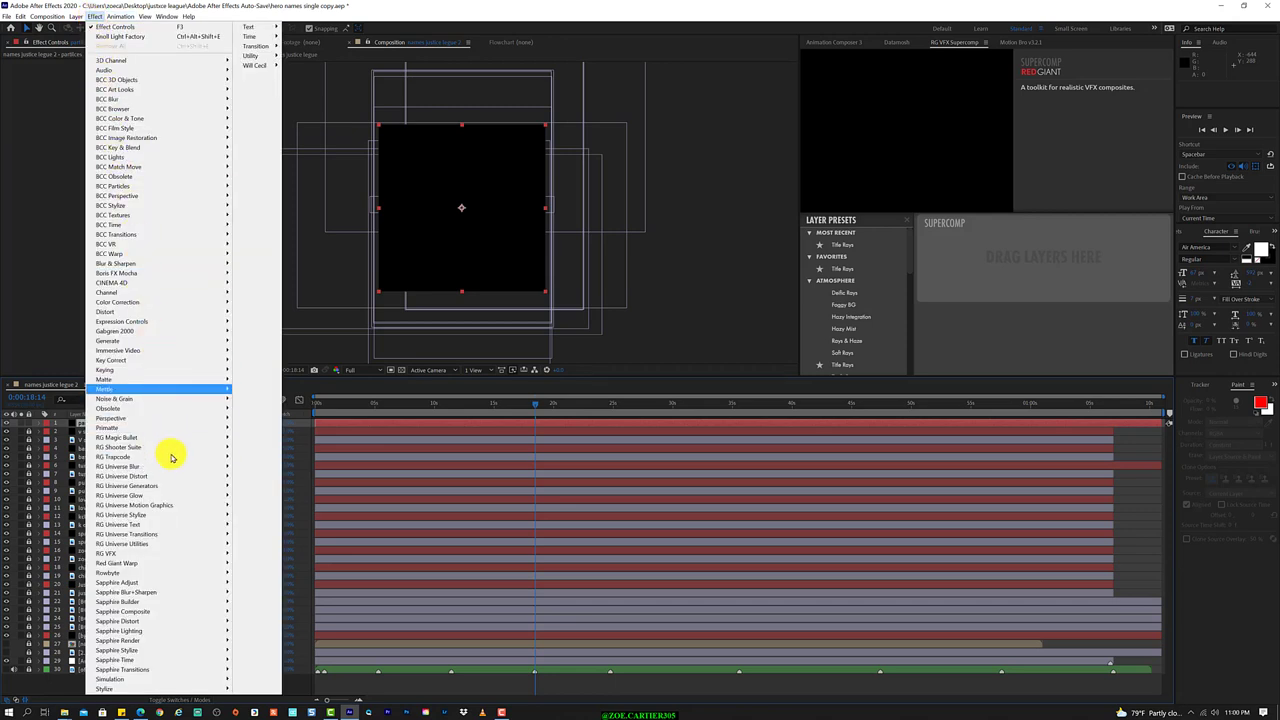
mouse_move(172, 457)
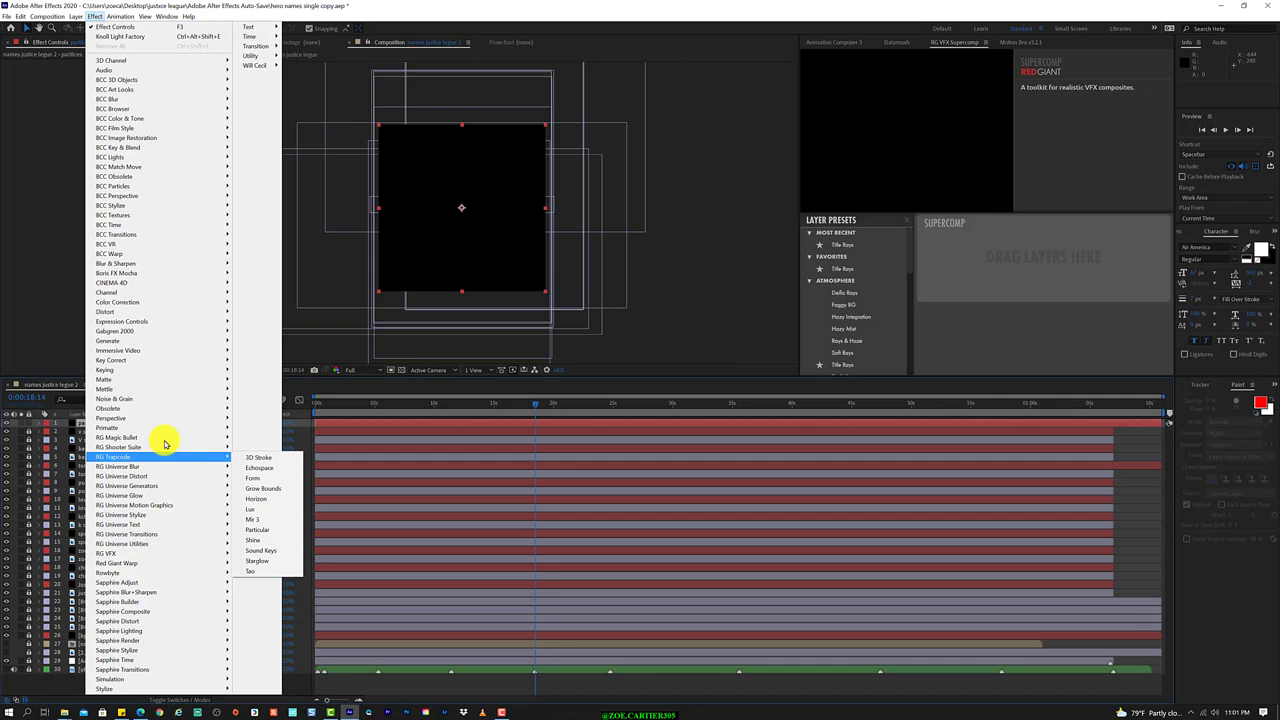
click(276, 531)
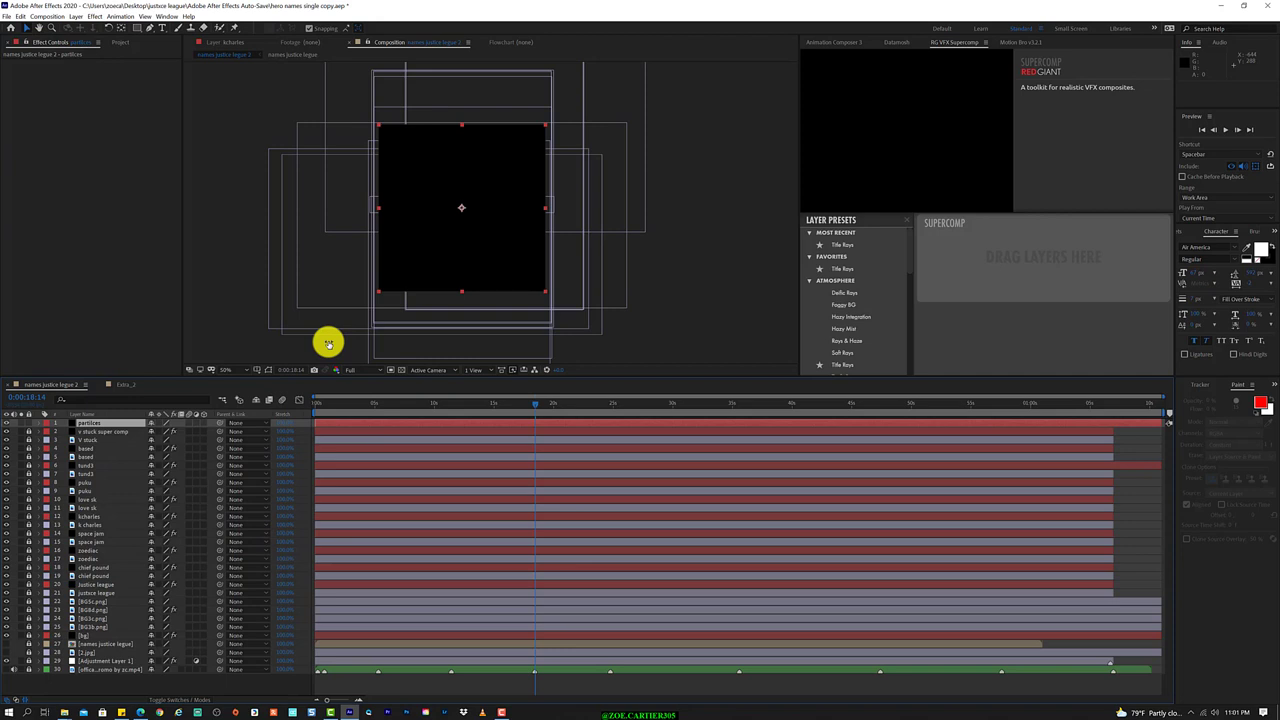
click(505, 712)
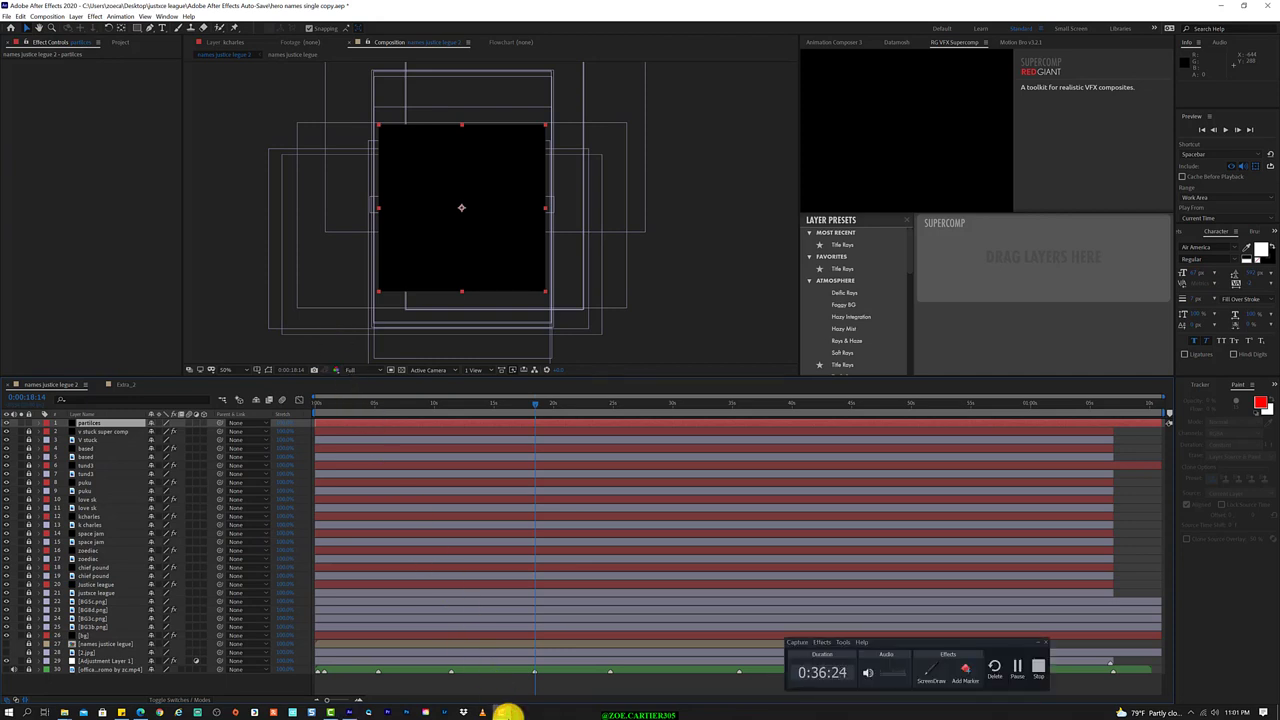